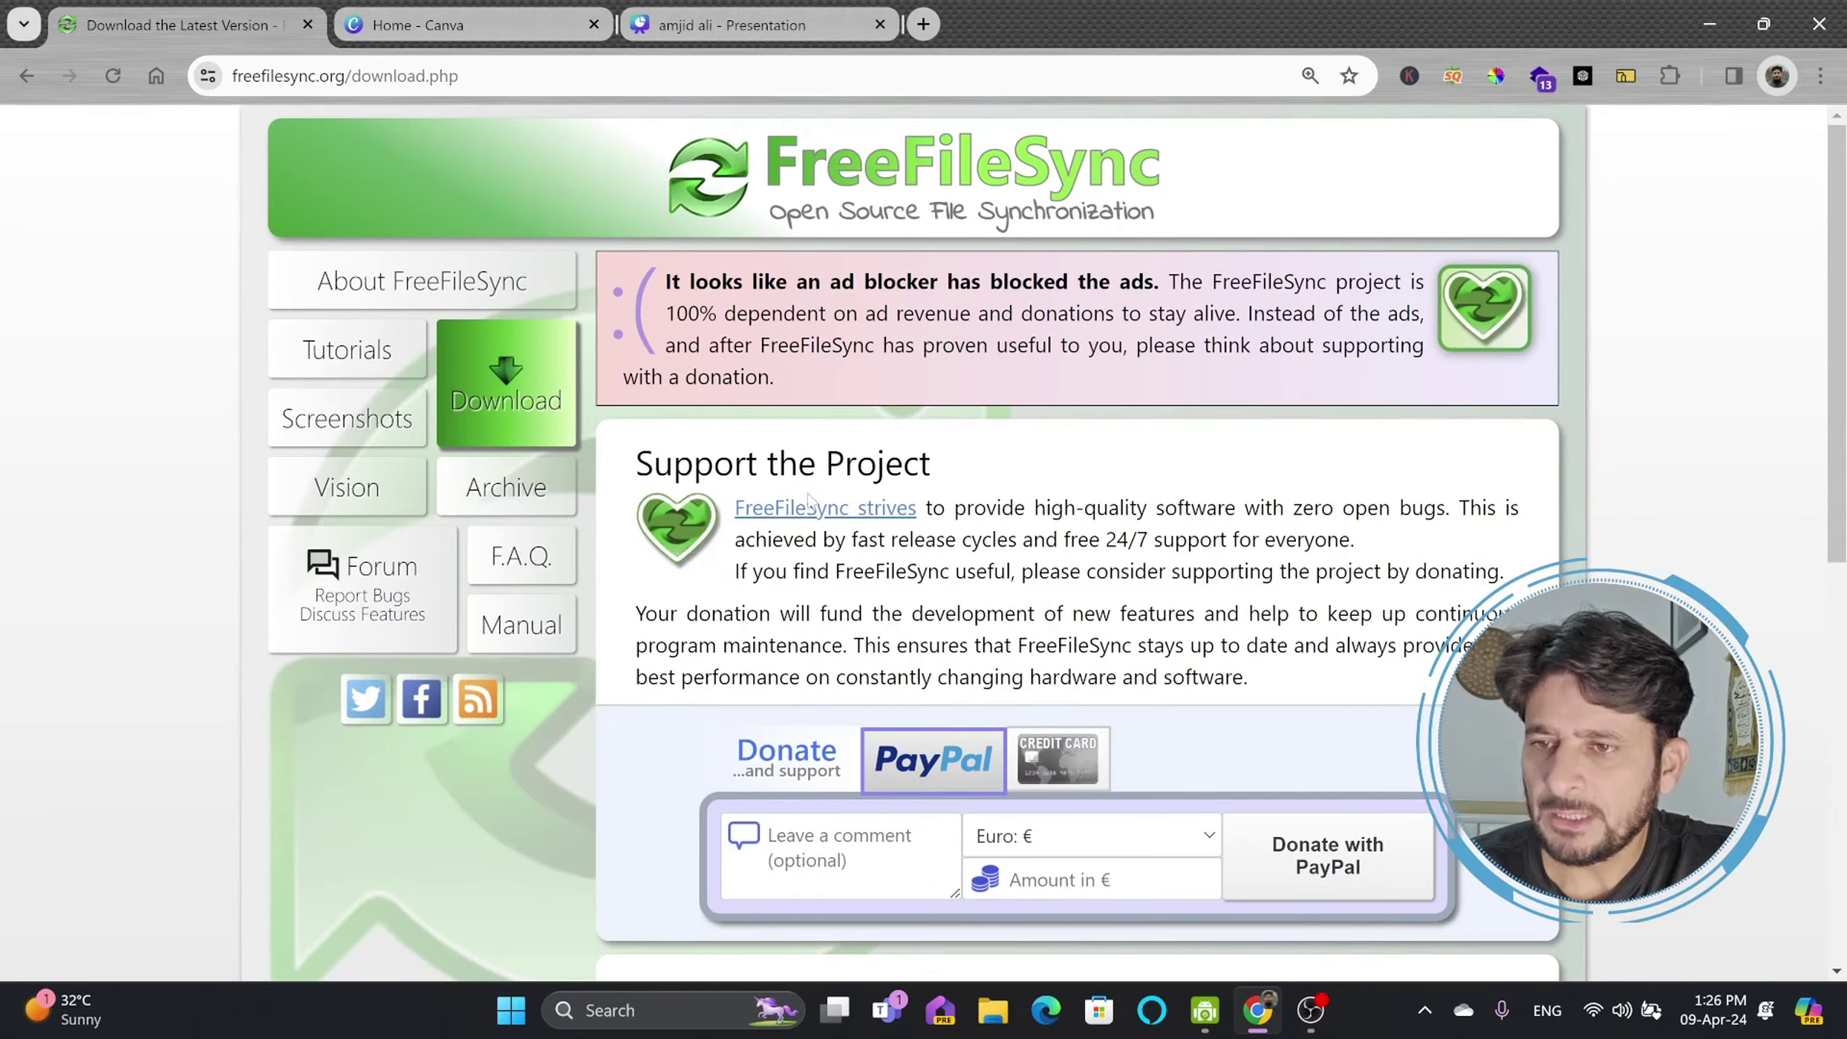
- Download the FreeFileSync 13.5 Windows installer from the download page and launch it
scroll(795, 483, "down", 6)
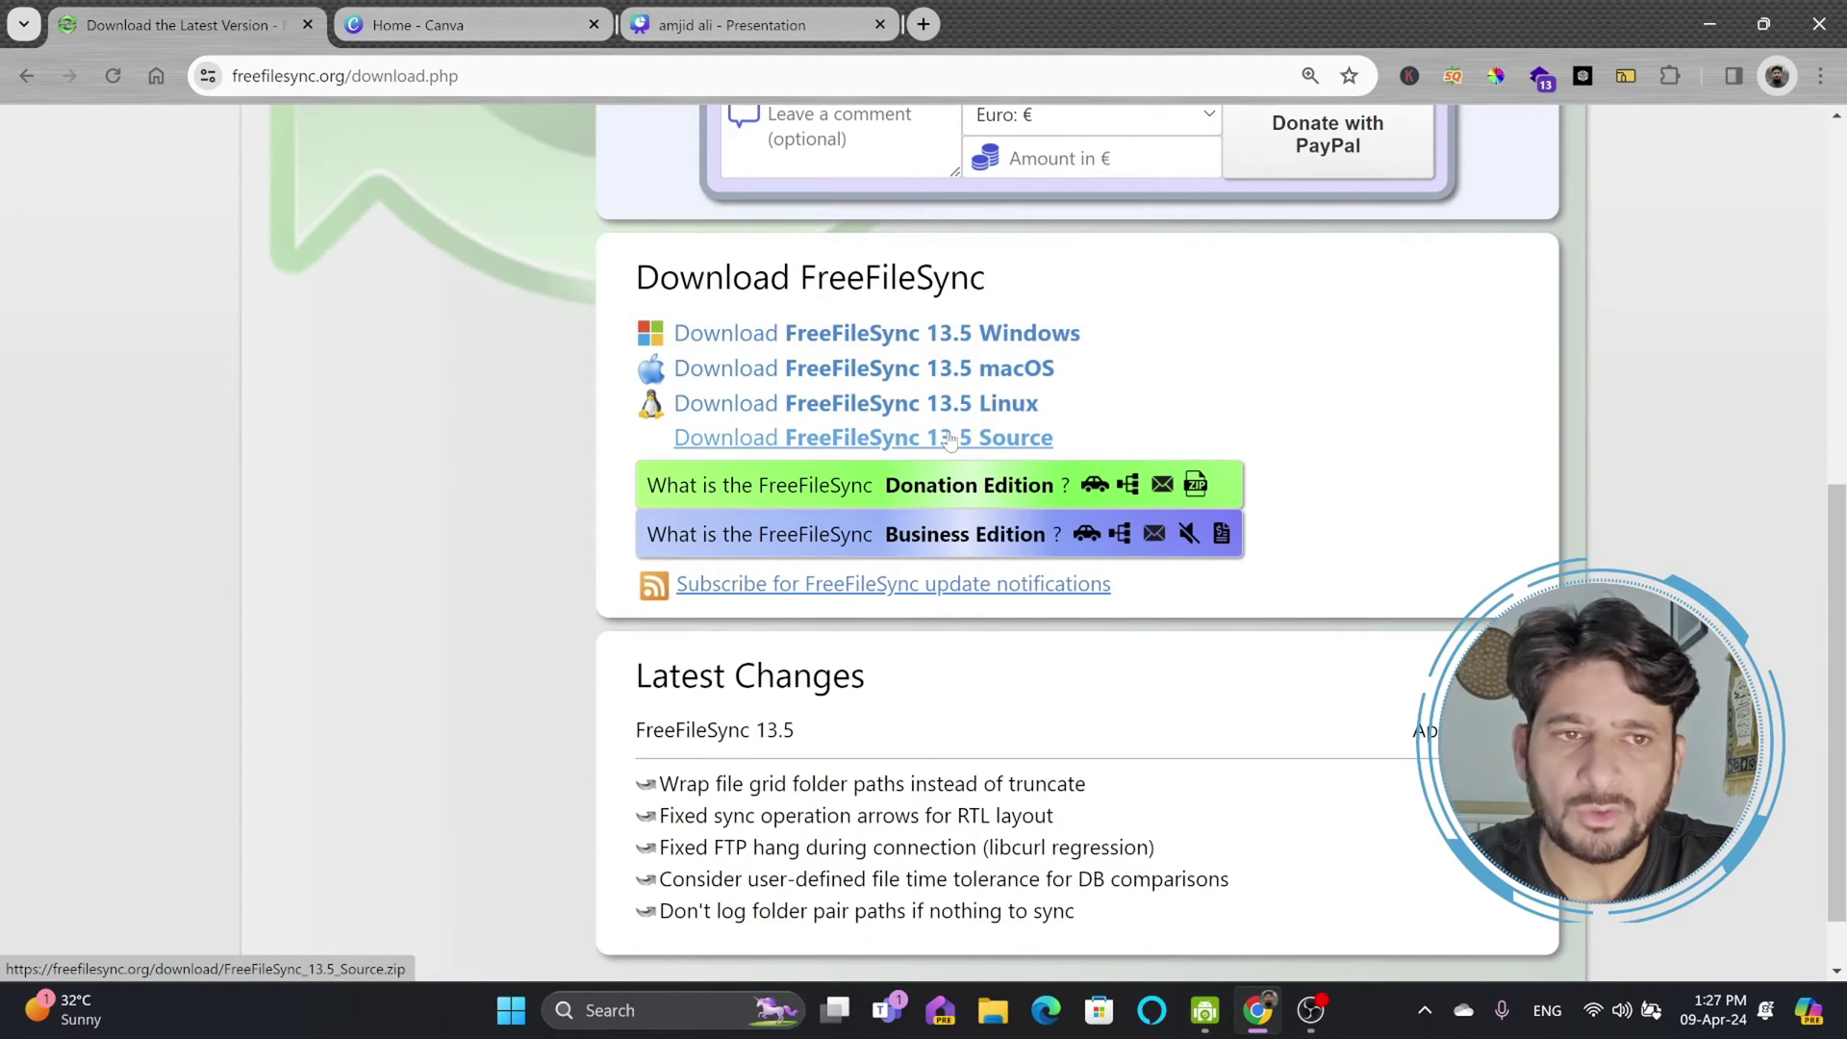
scroll(950, 440, "up", 1)
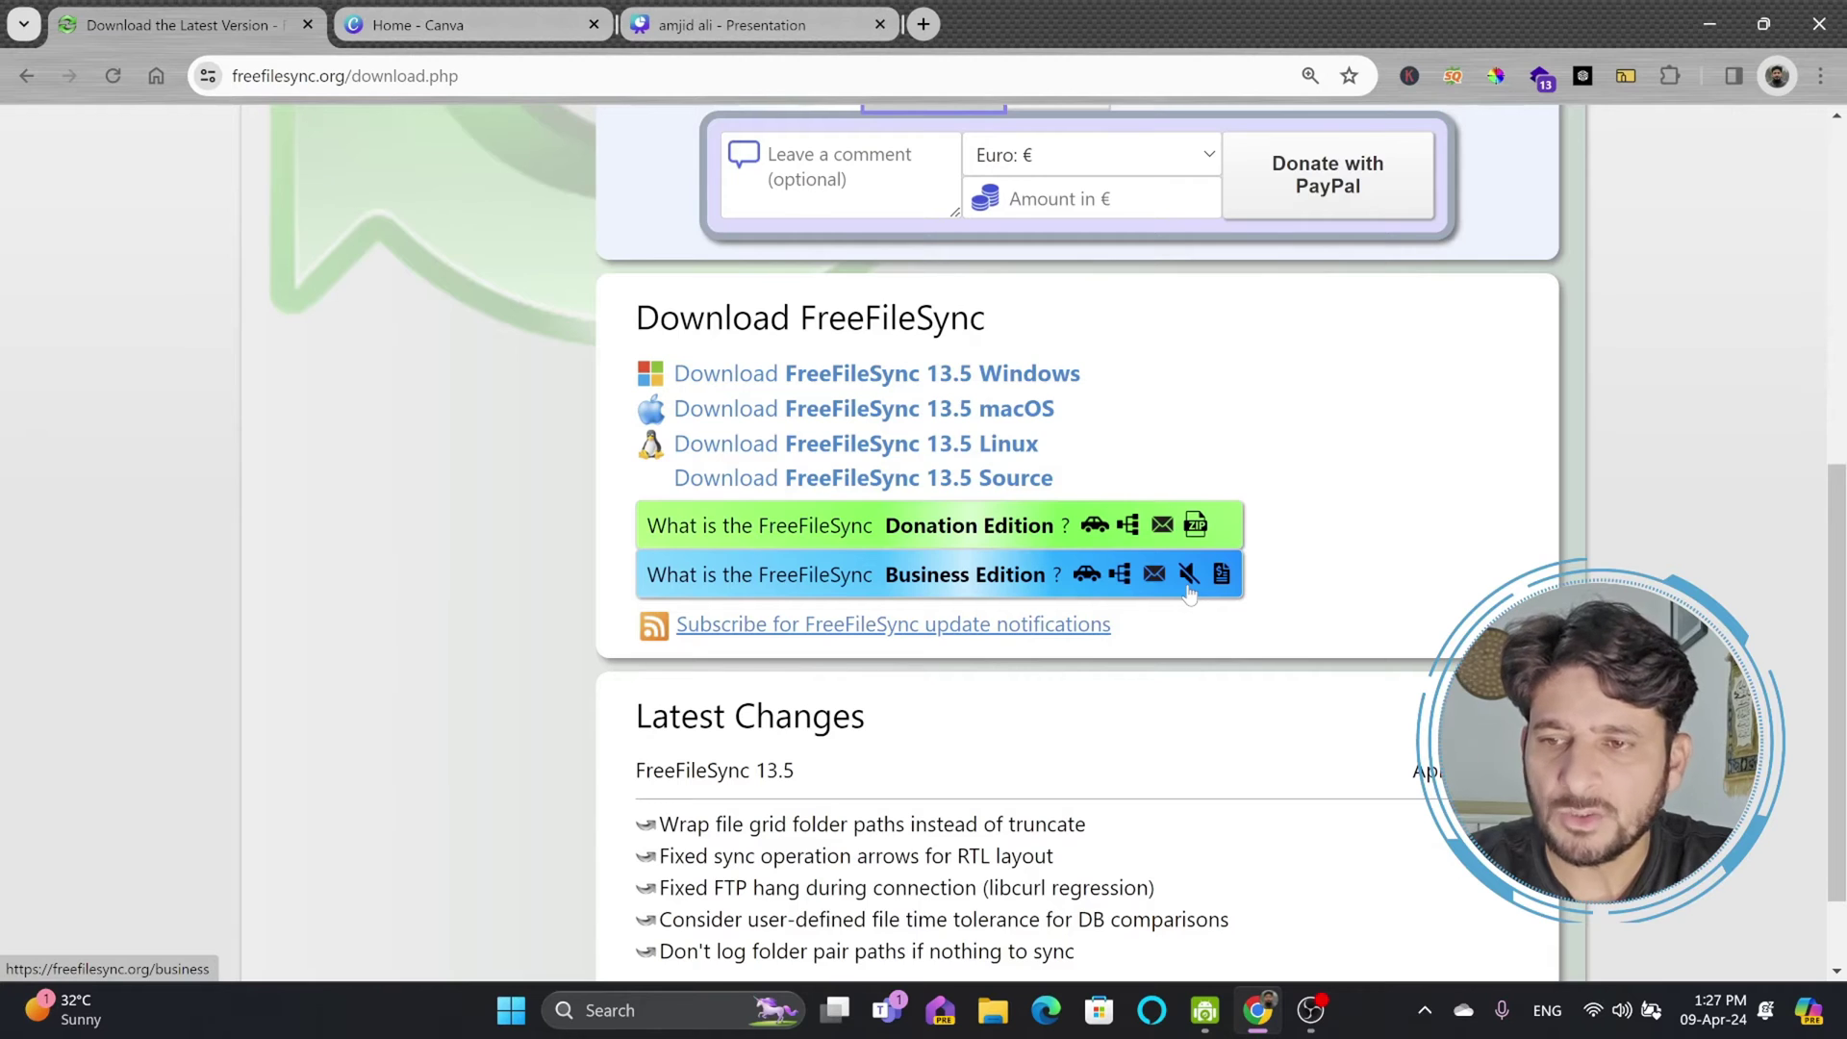
scroll(1190, 592, "up", 2)
left_click(1029, 573)
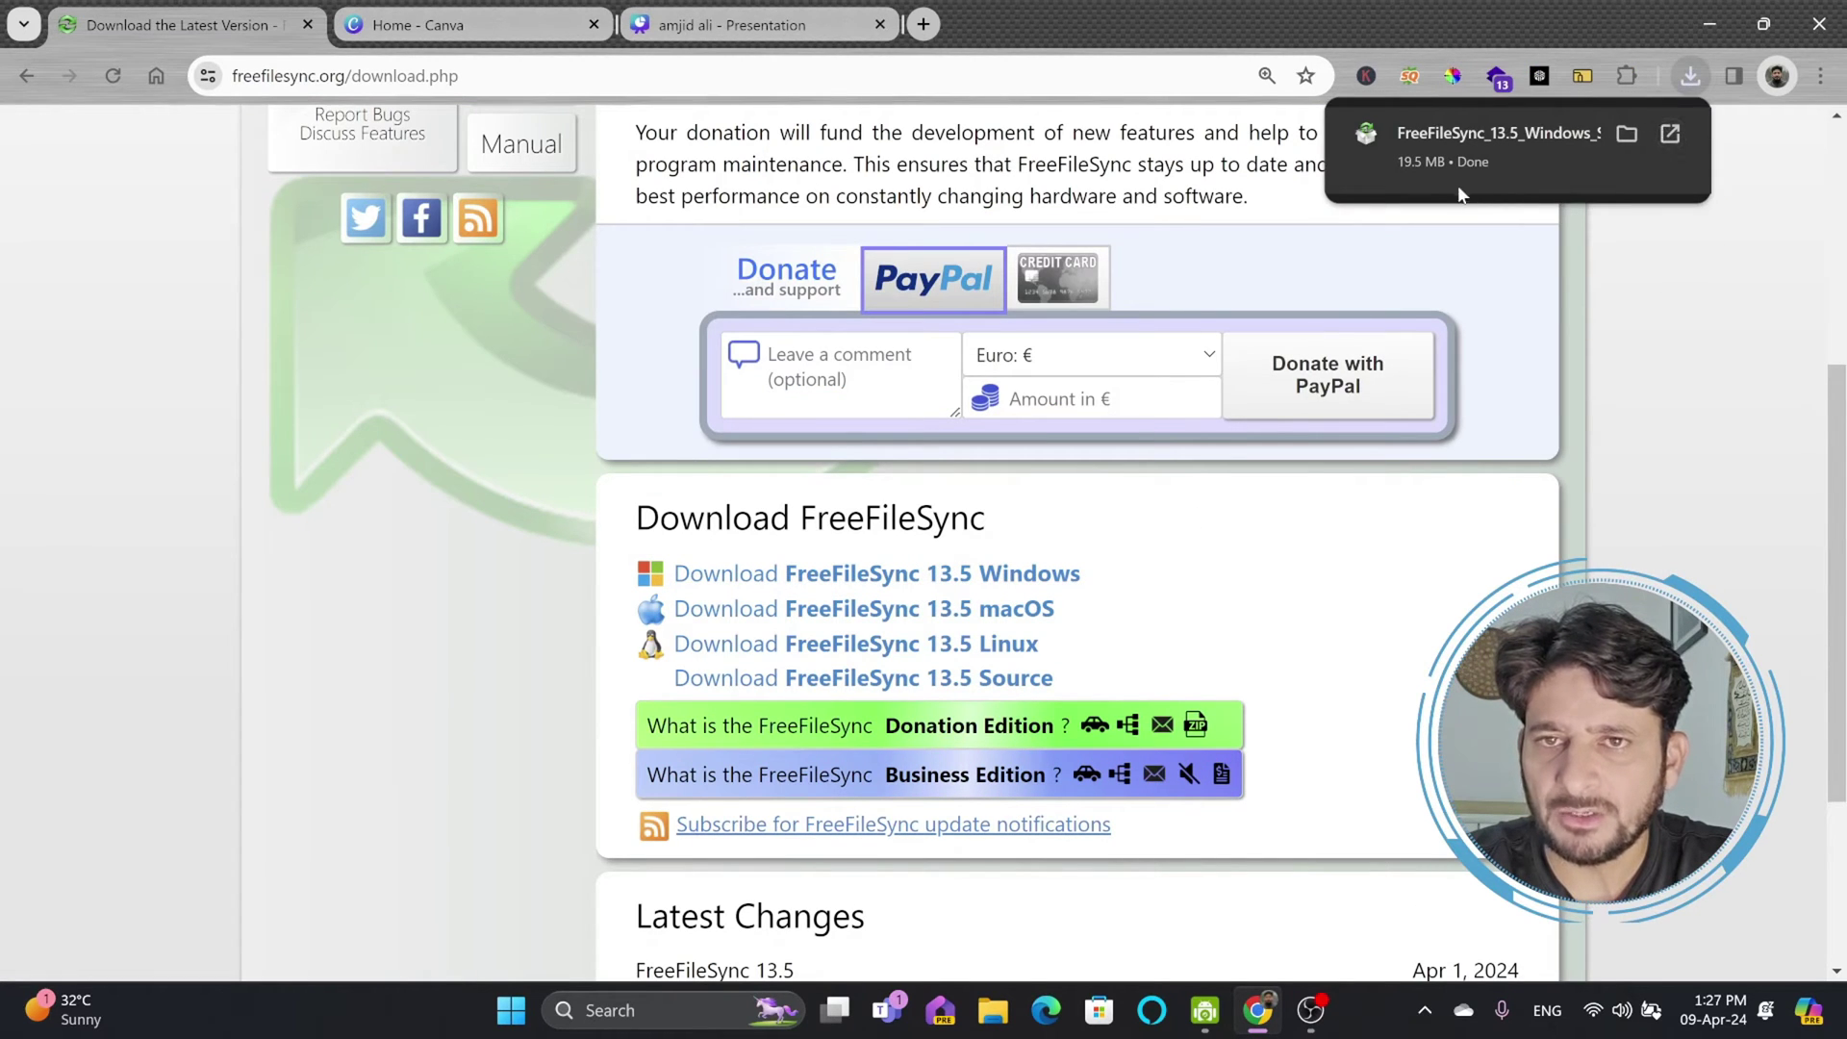
left_click(1445, 165)
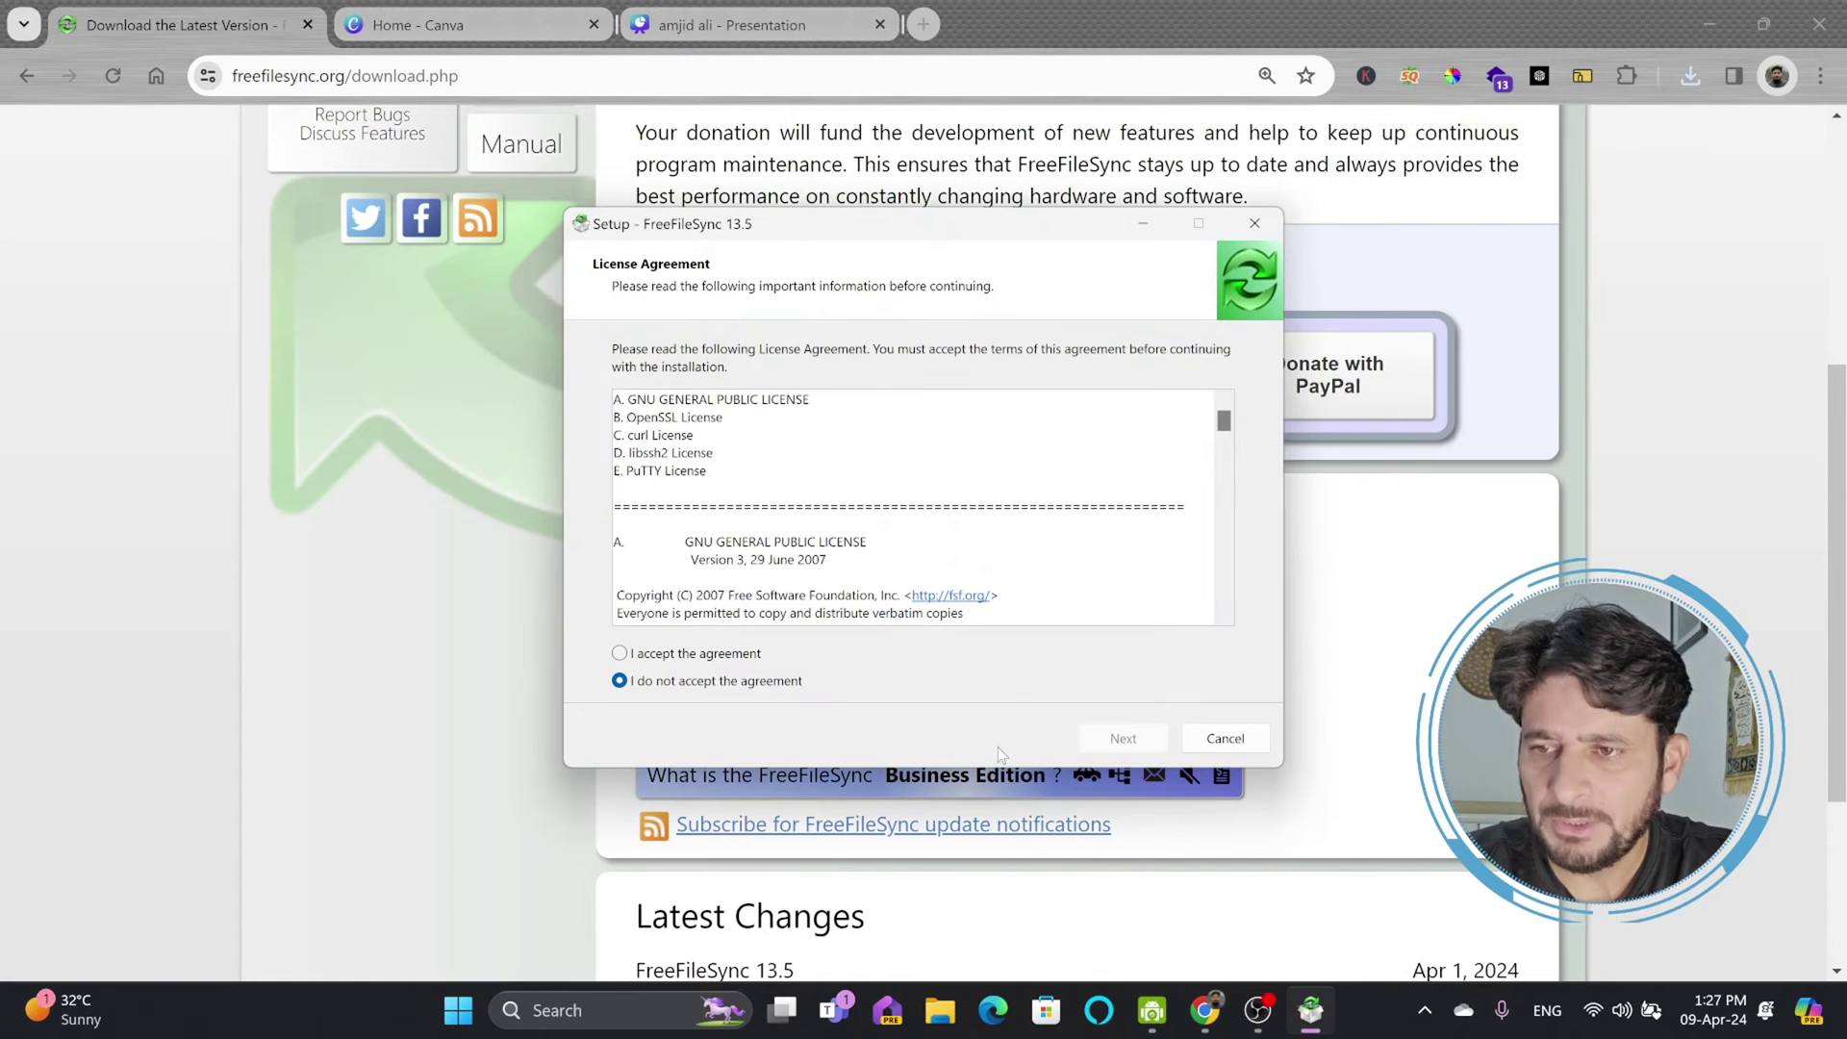
- Accept the license agreement, install FreeFileSync with the Local (recommended) installation type, and finish the setup
left_click(752, 662)
key("Return")
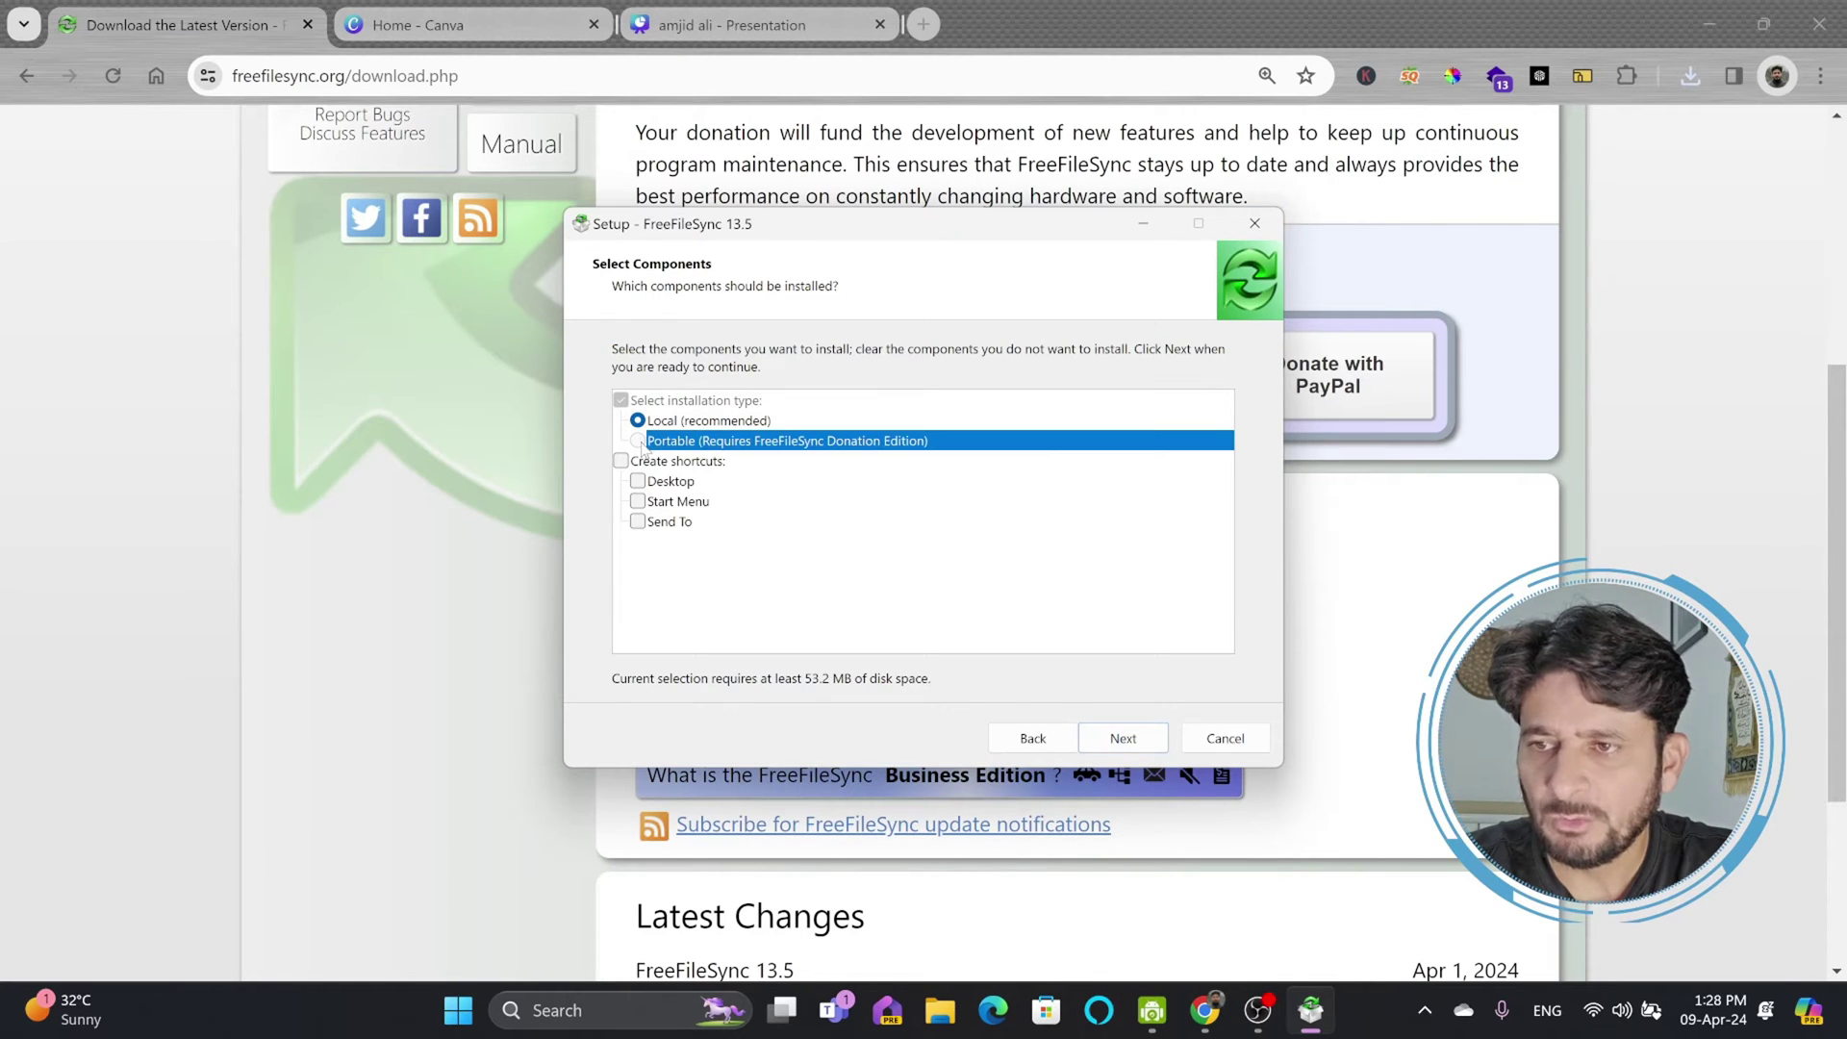
key("Return")
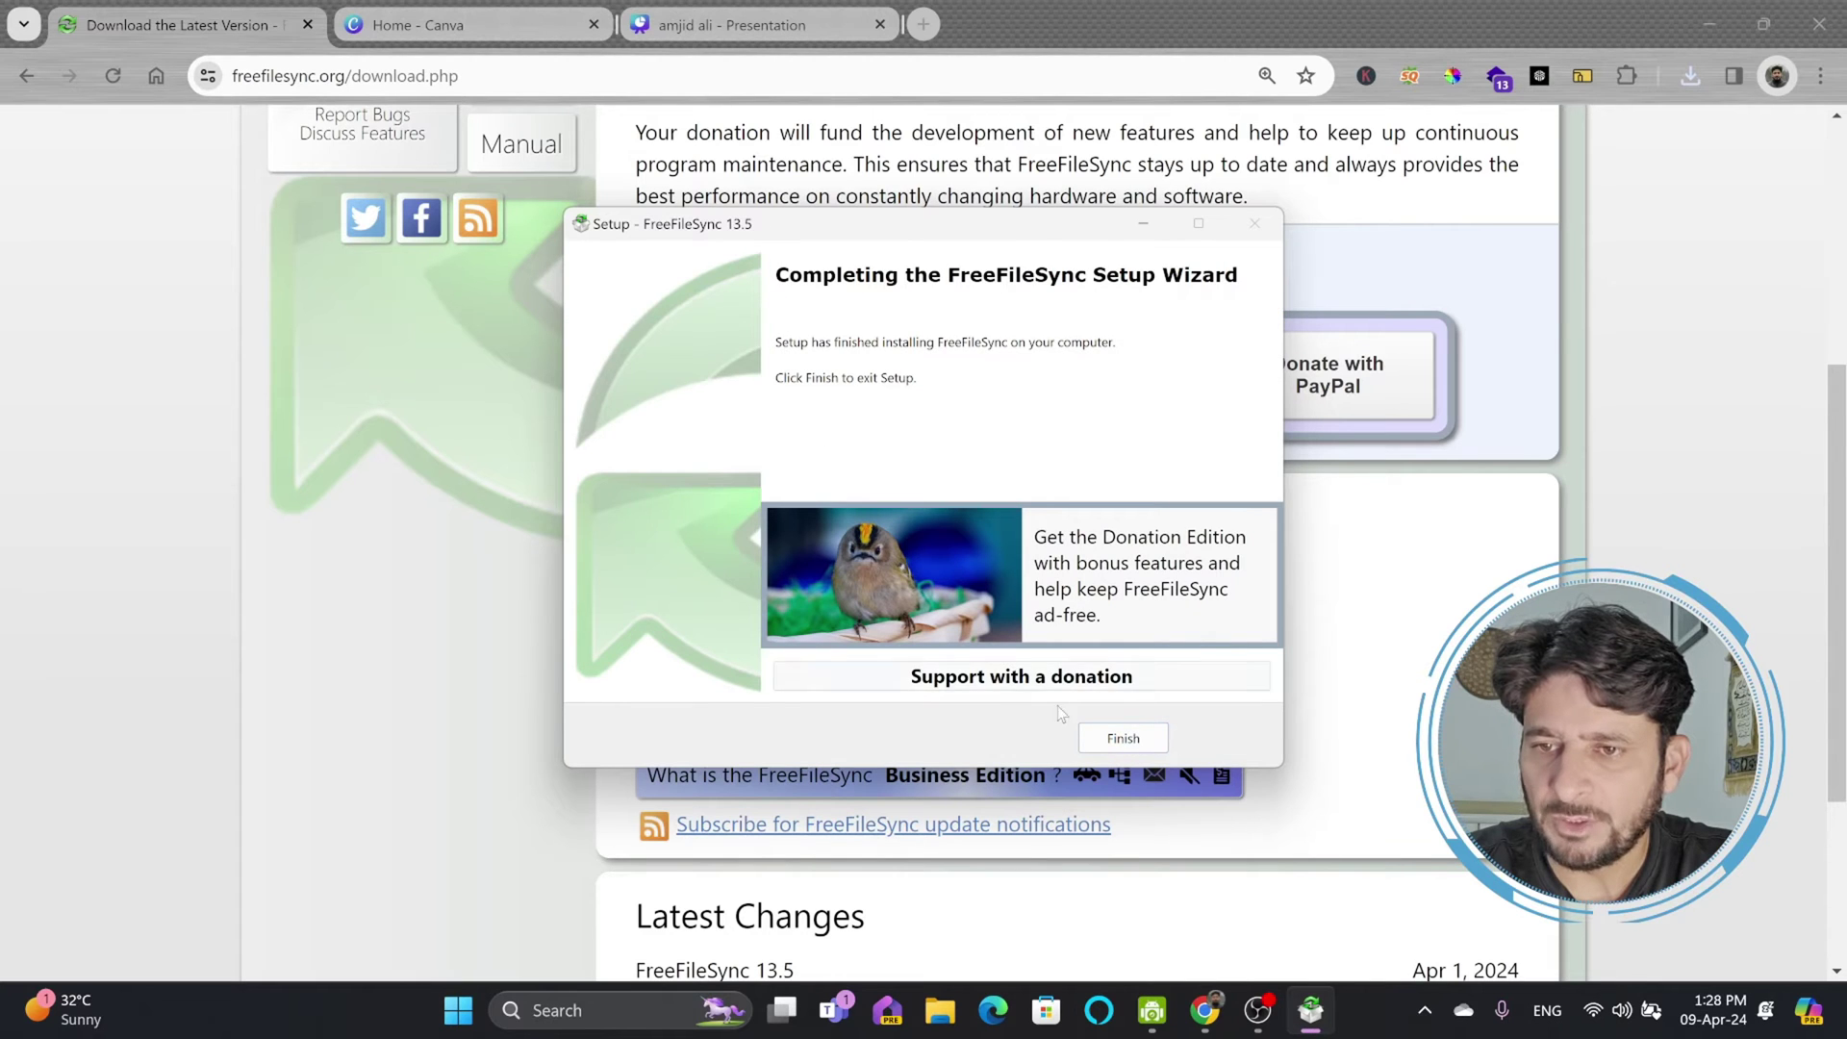
left_click(1121, 738)
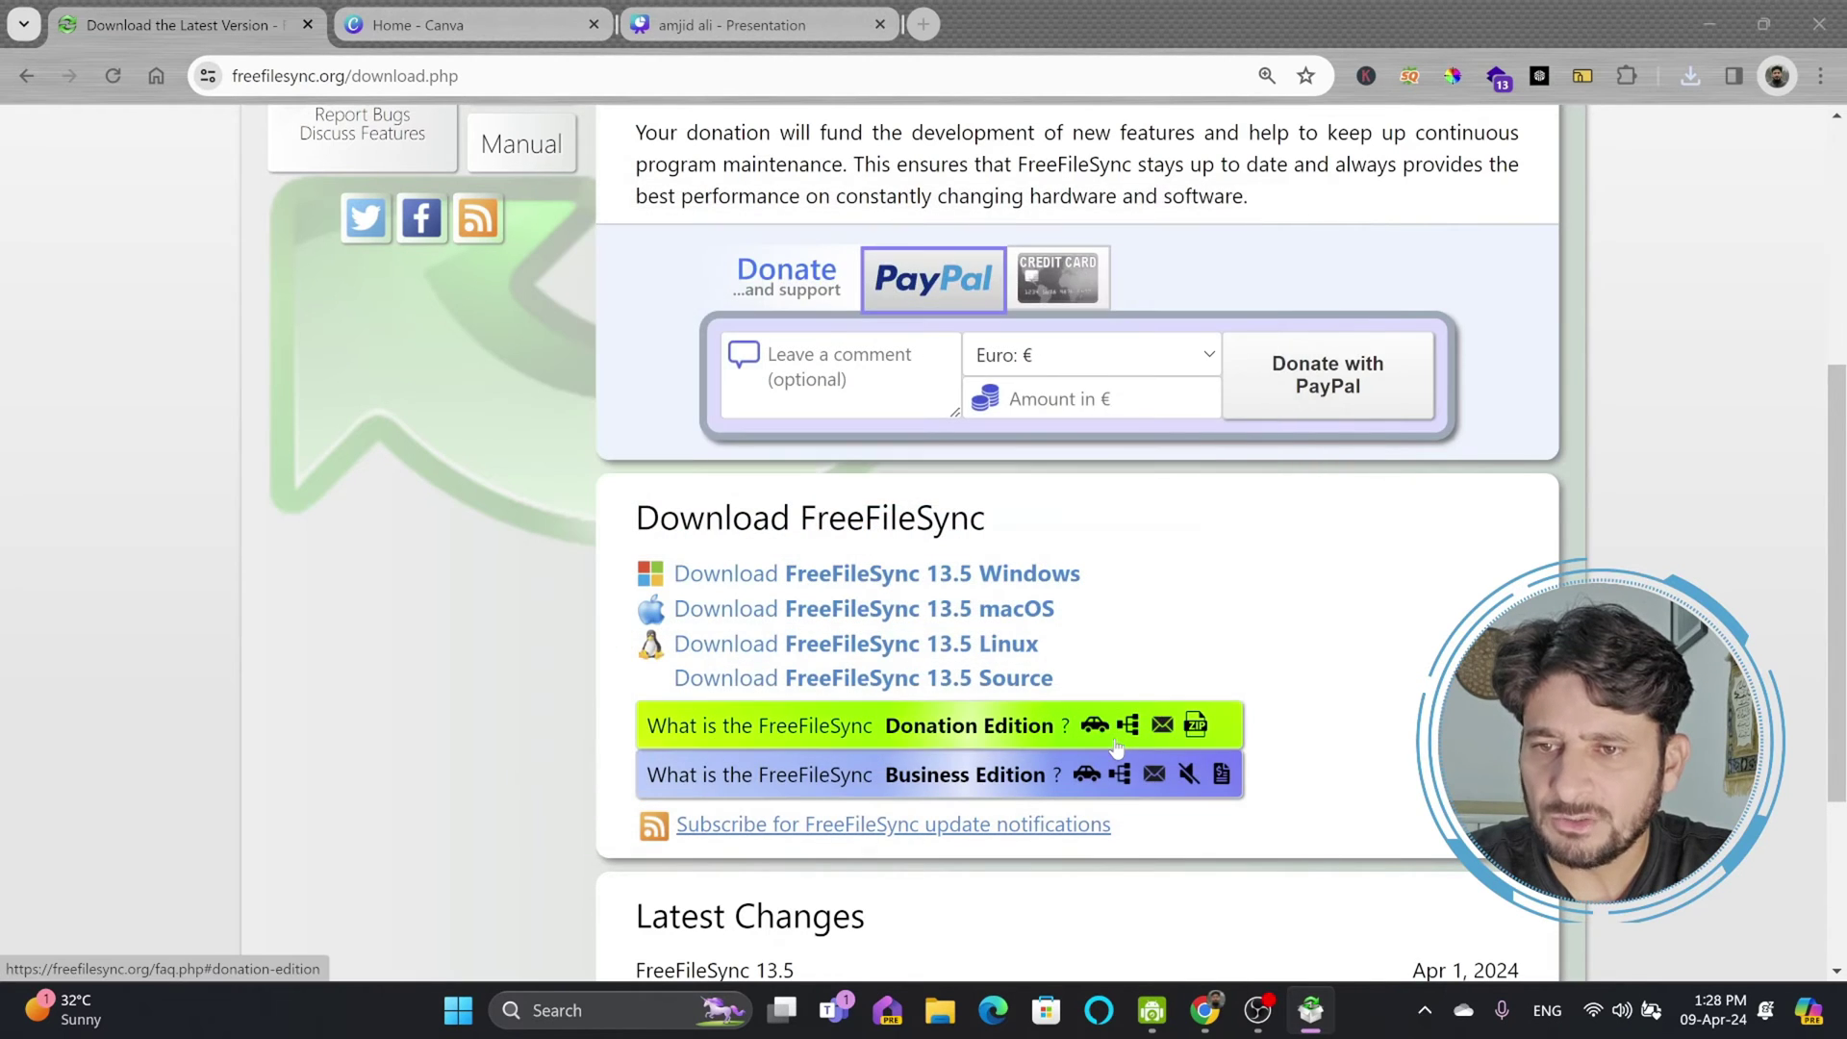
- Go to the desktop and launch the installed FreeFileSync program
key("super+d")
left_click(216, 498)
key("Return")
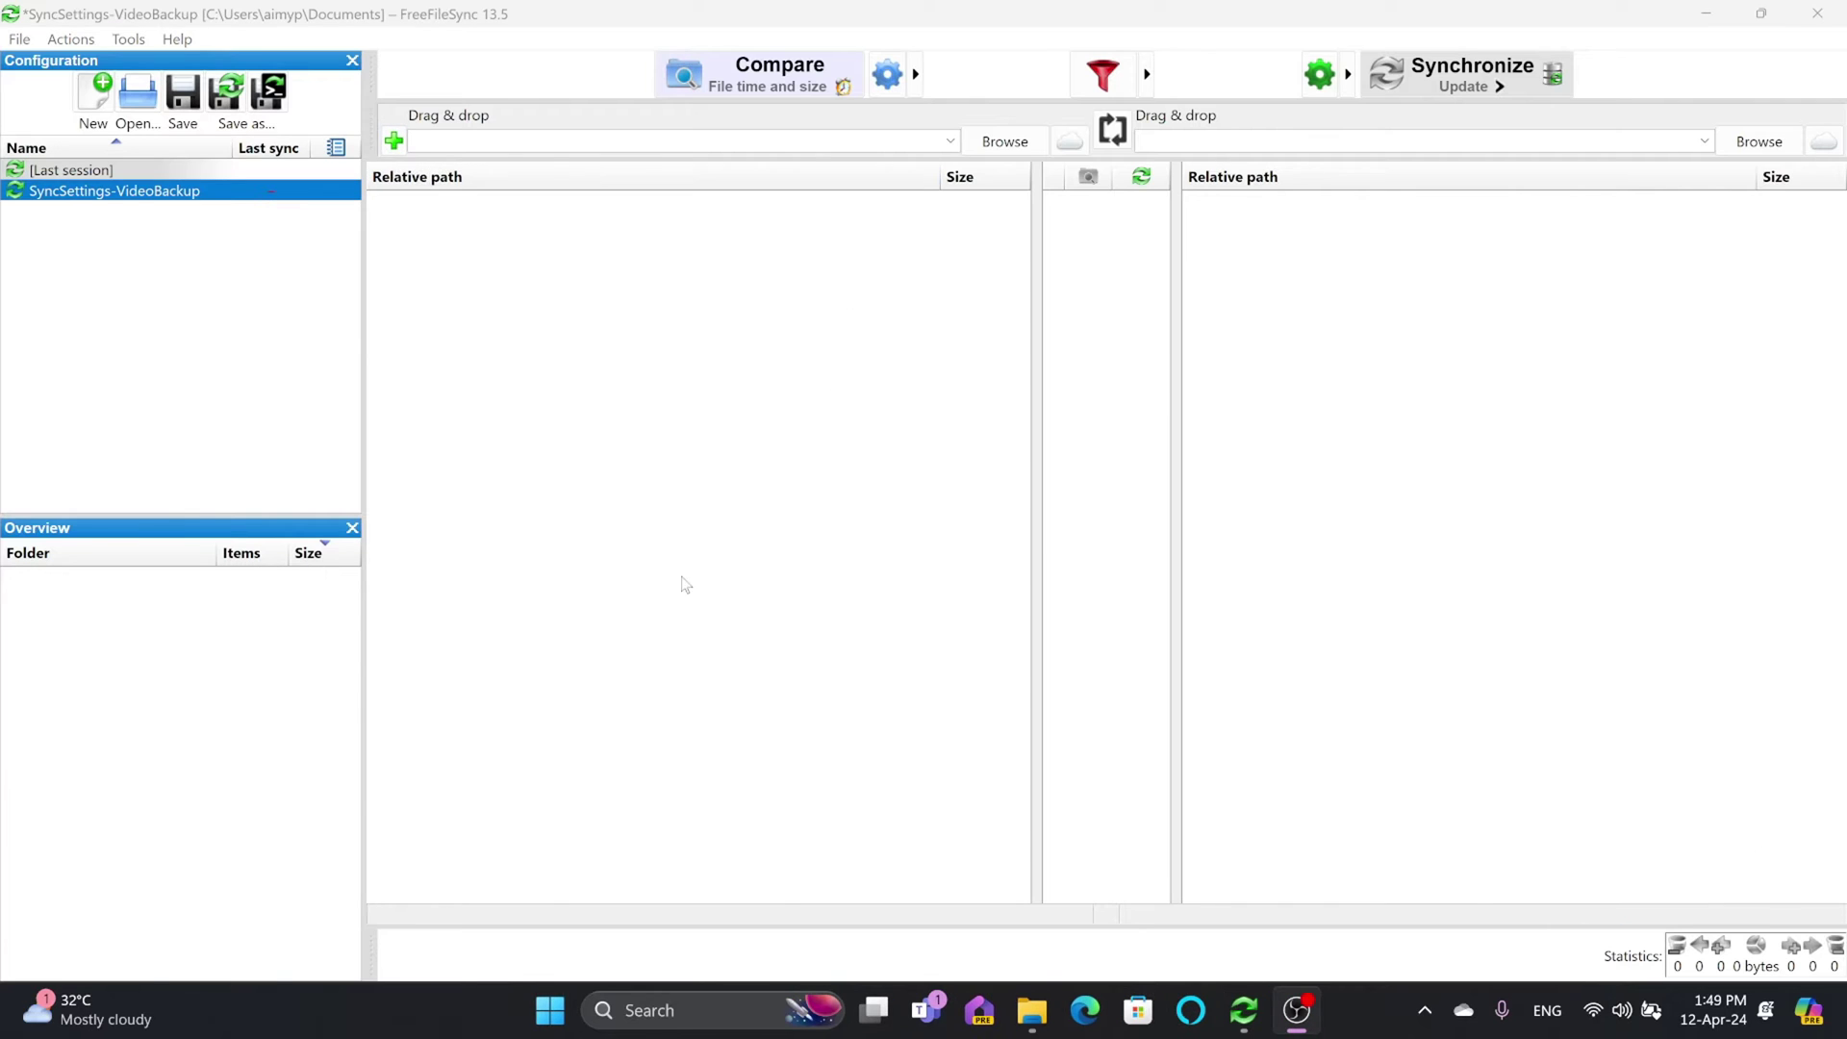
- In File Explorer, open ZenBookData\Videos on the pc-backup network share and check the local Videos folder as the source
left_click(1032, 1010)
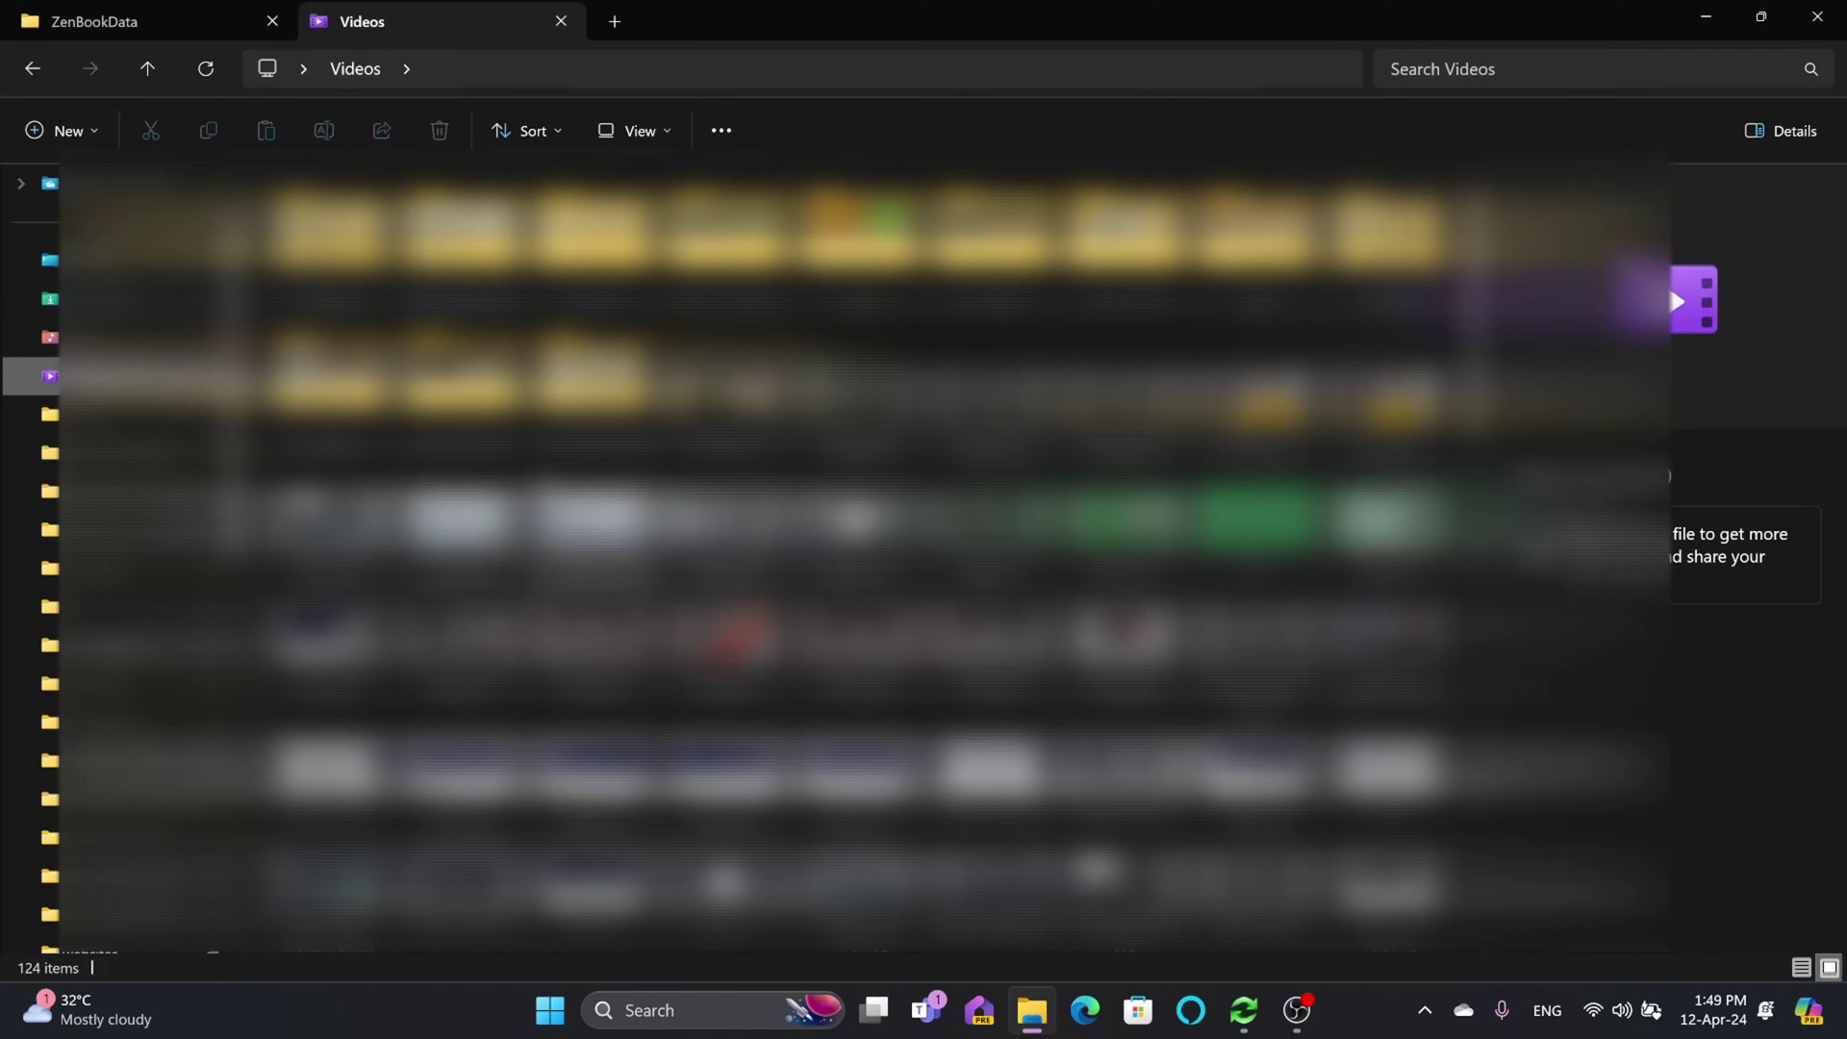
left_click(449, 71)
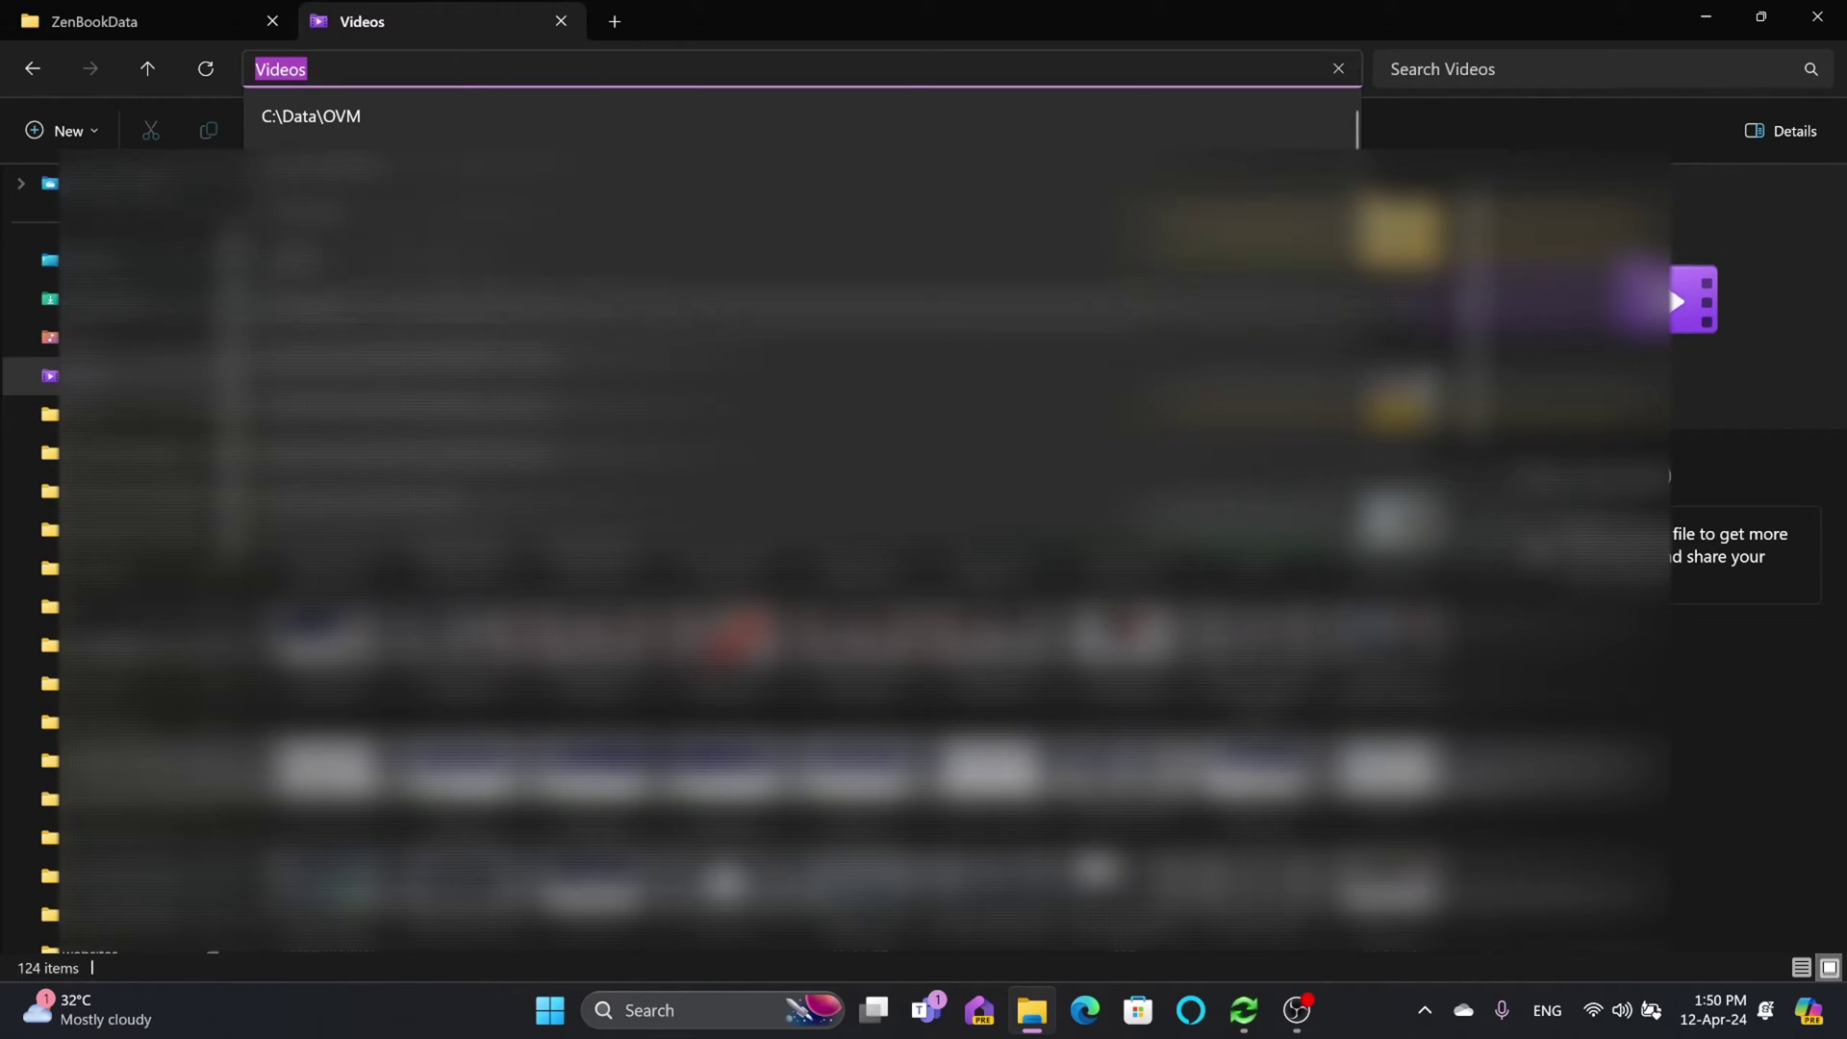
left_click(149, 21)
left_click(670, 71)
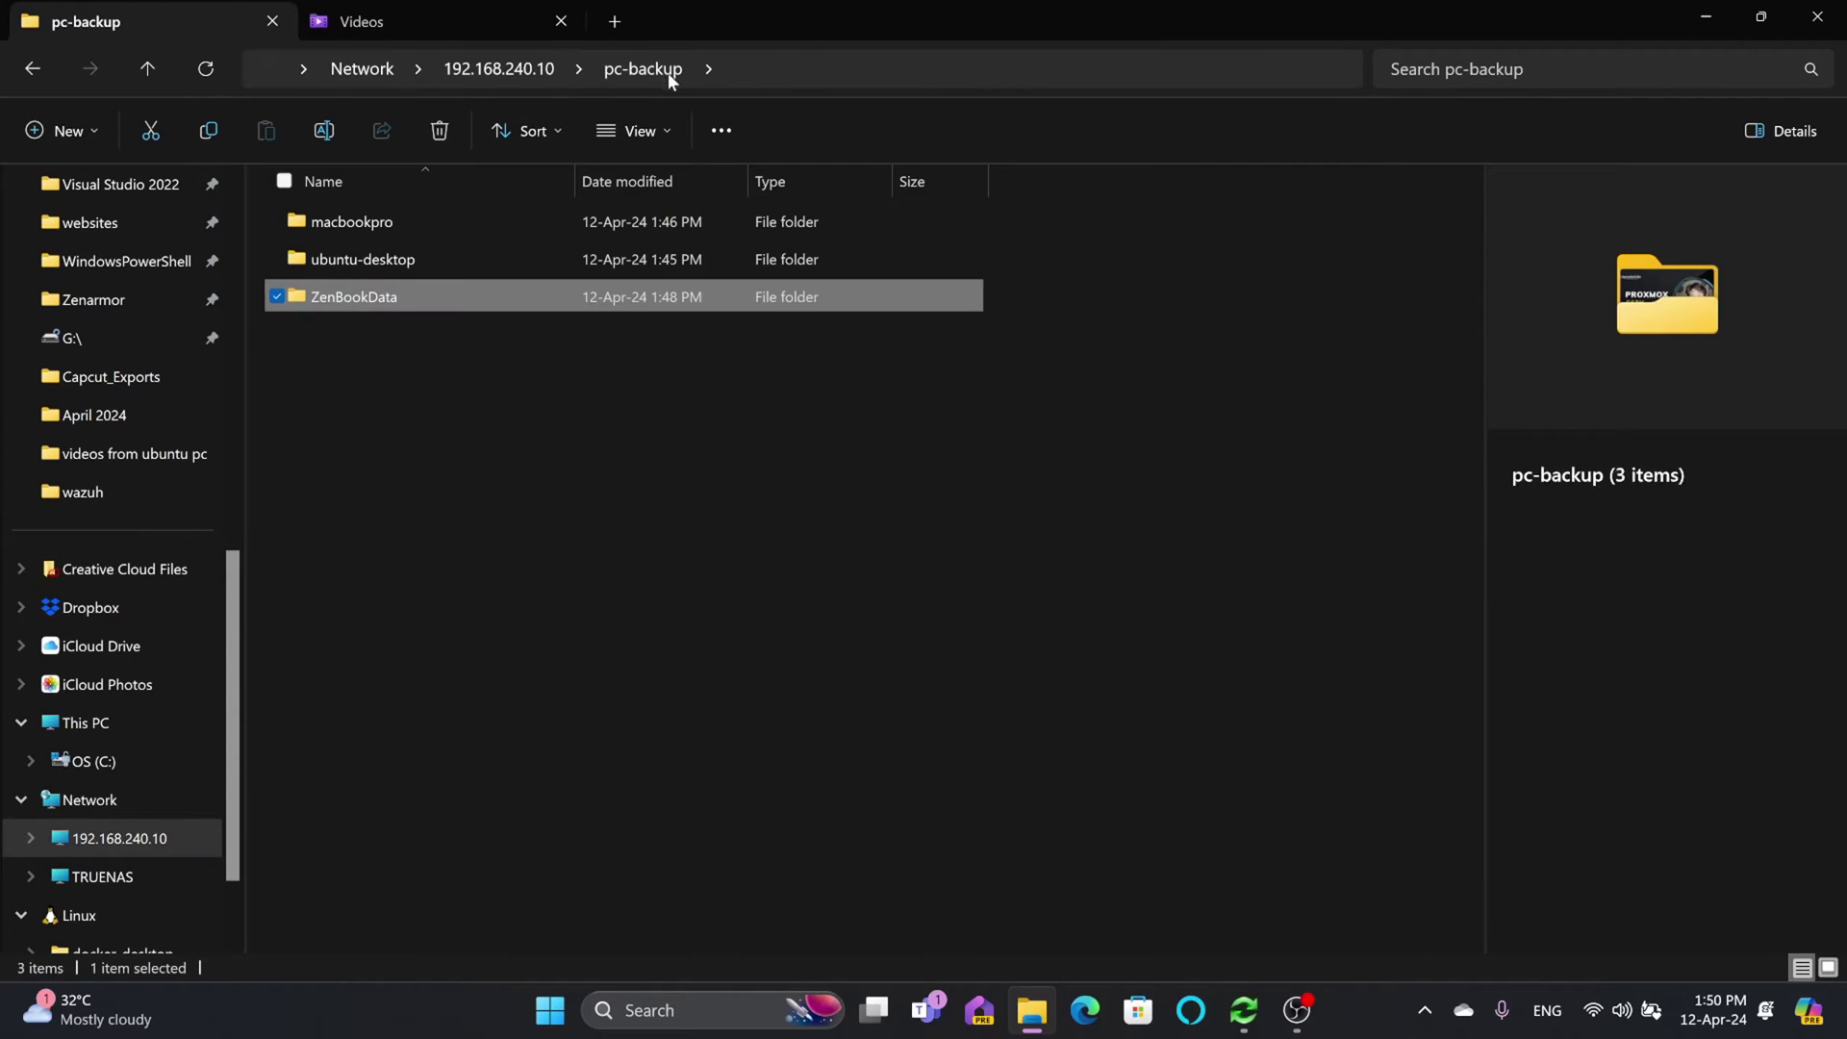
double_click(364, 300)
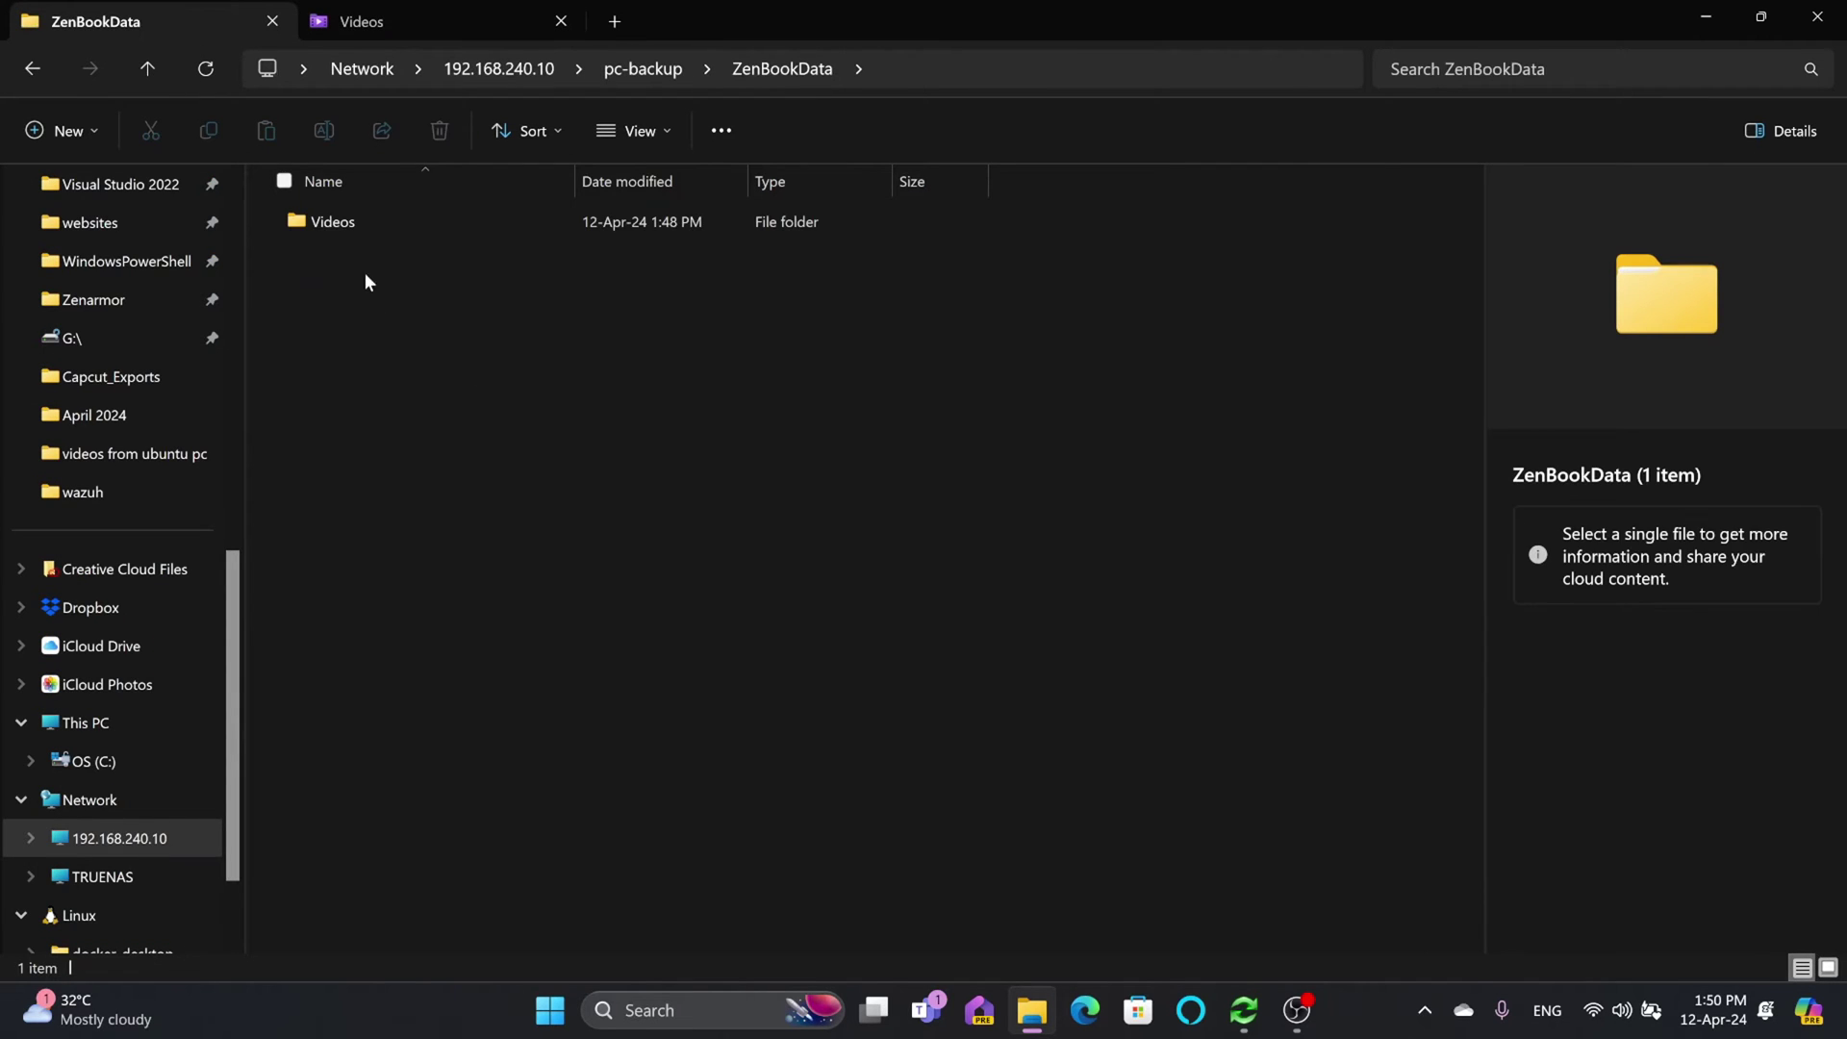
double_click(349, 223)
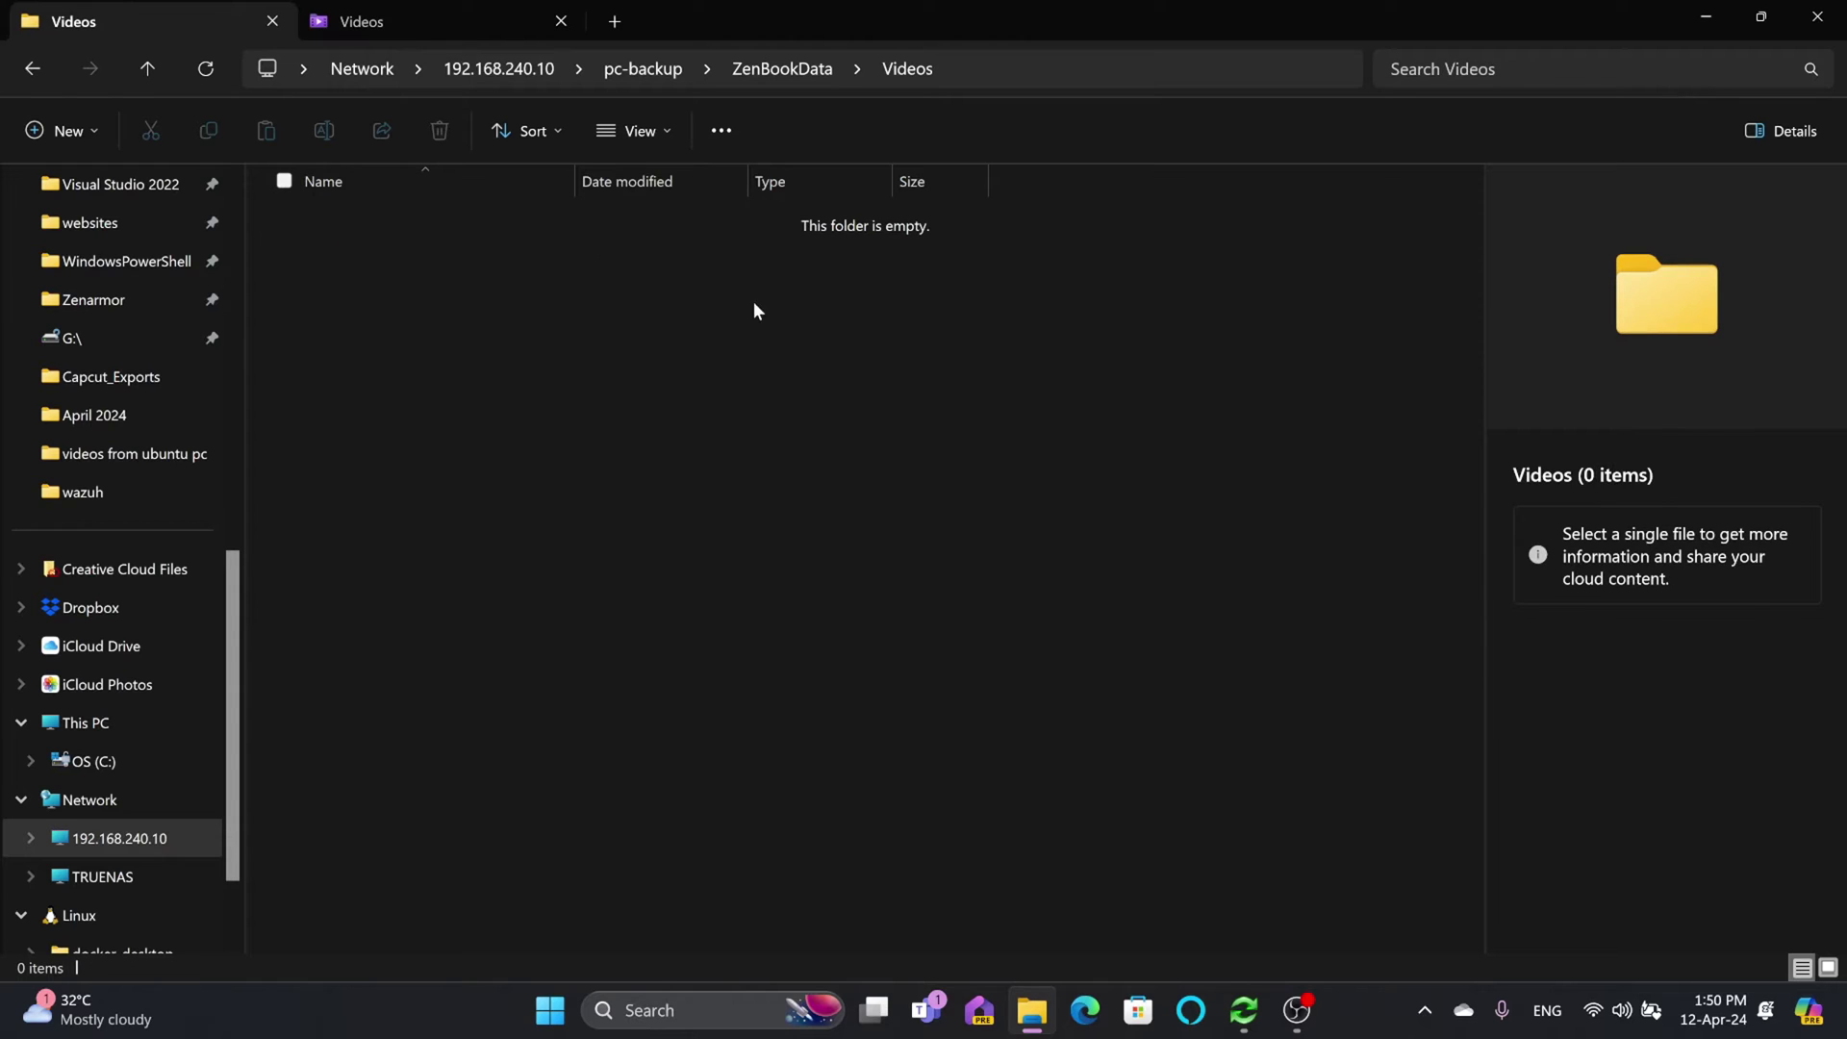
left_click(363, 20)
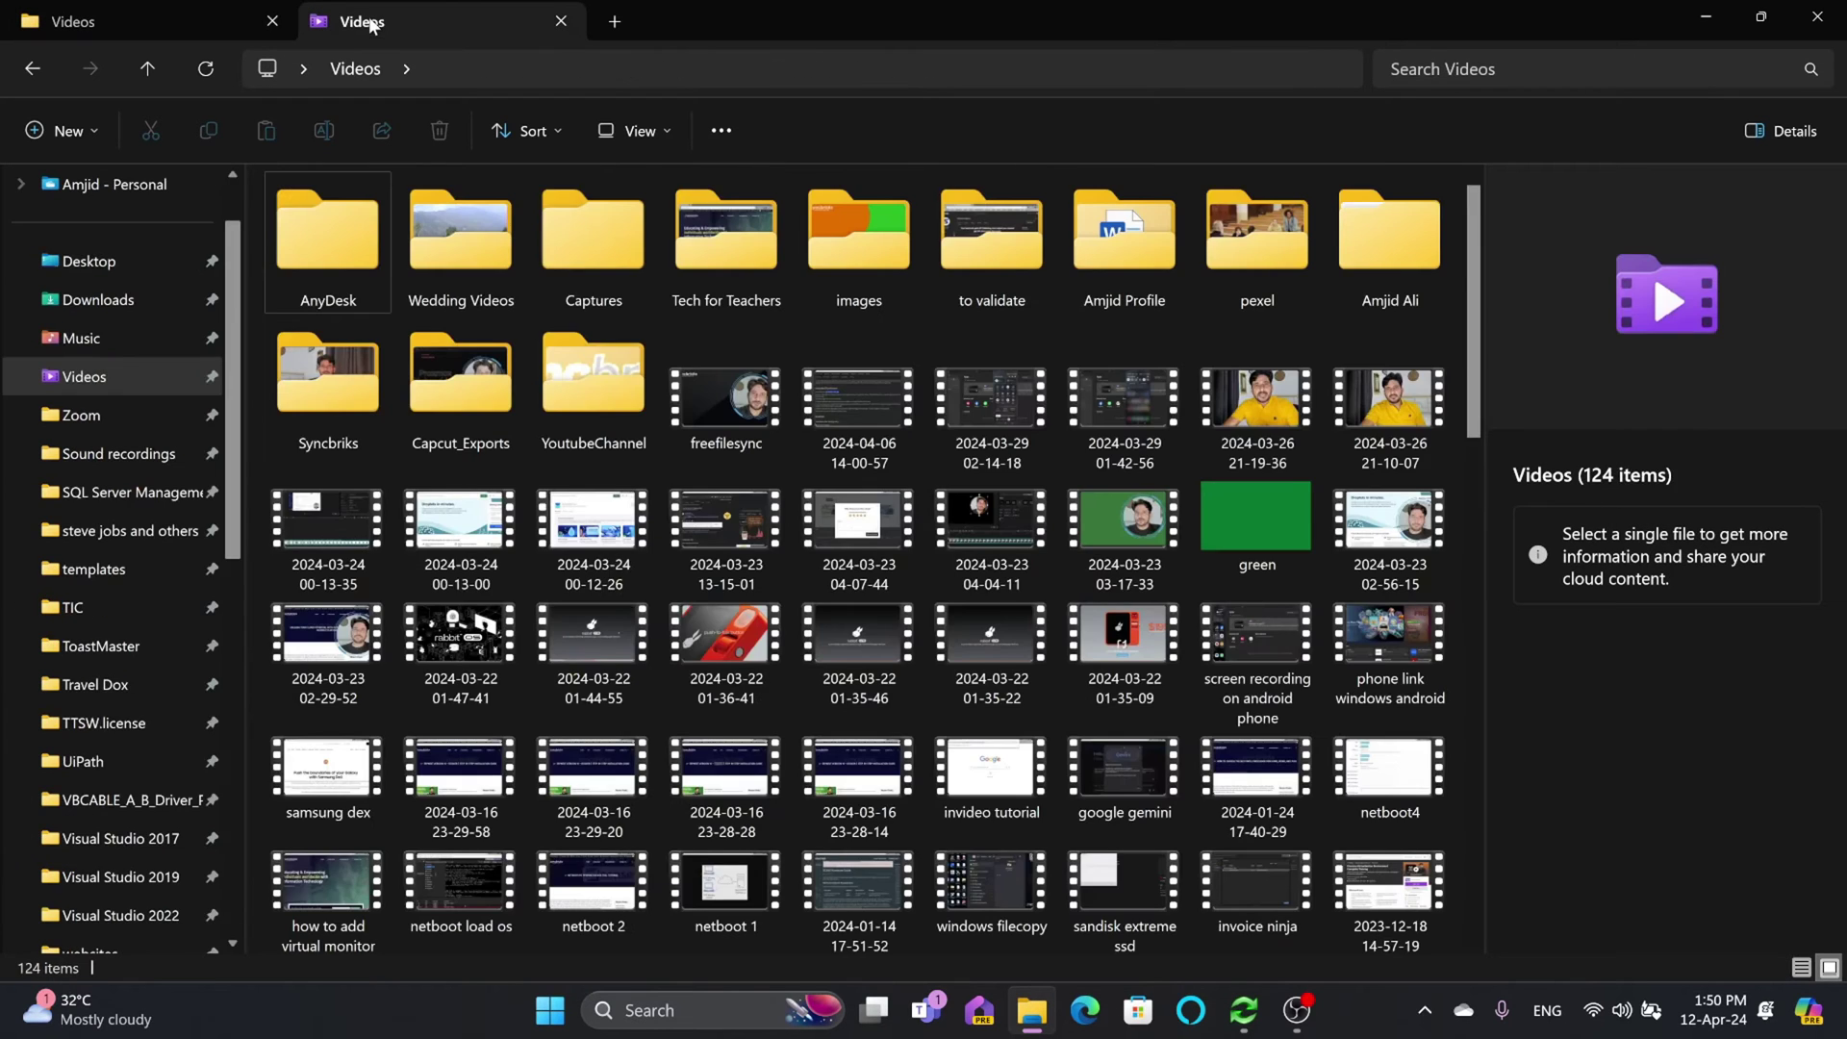
left_click(191, 27)
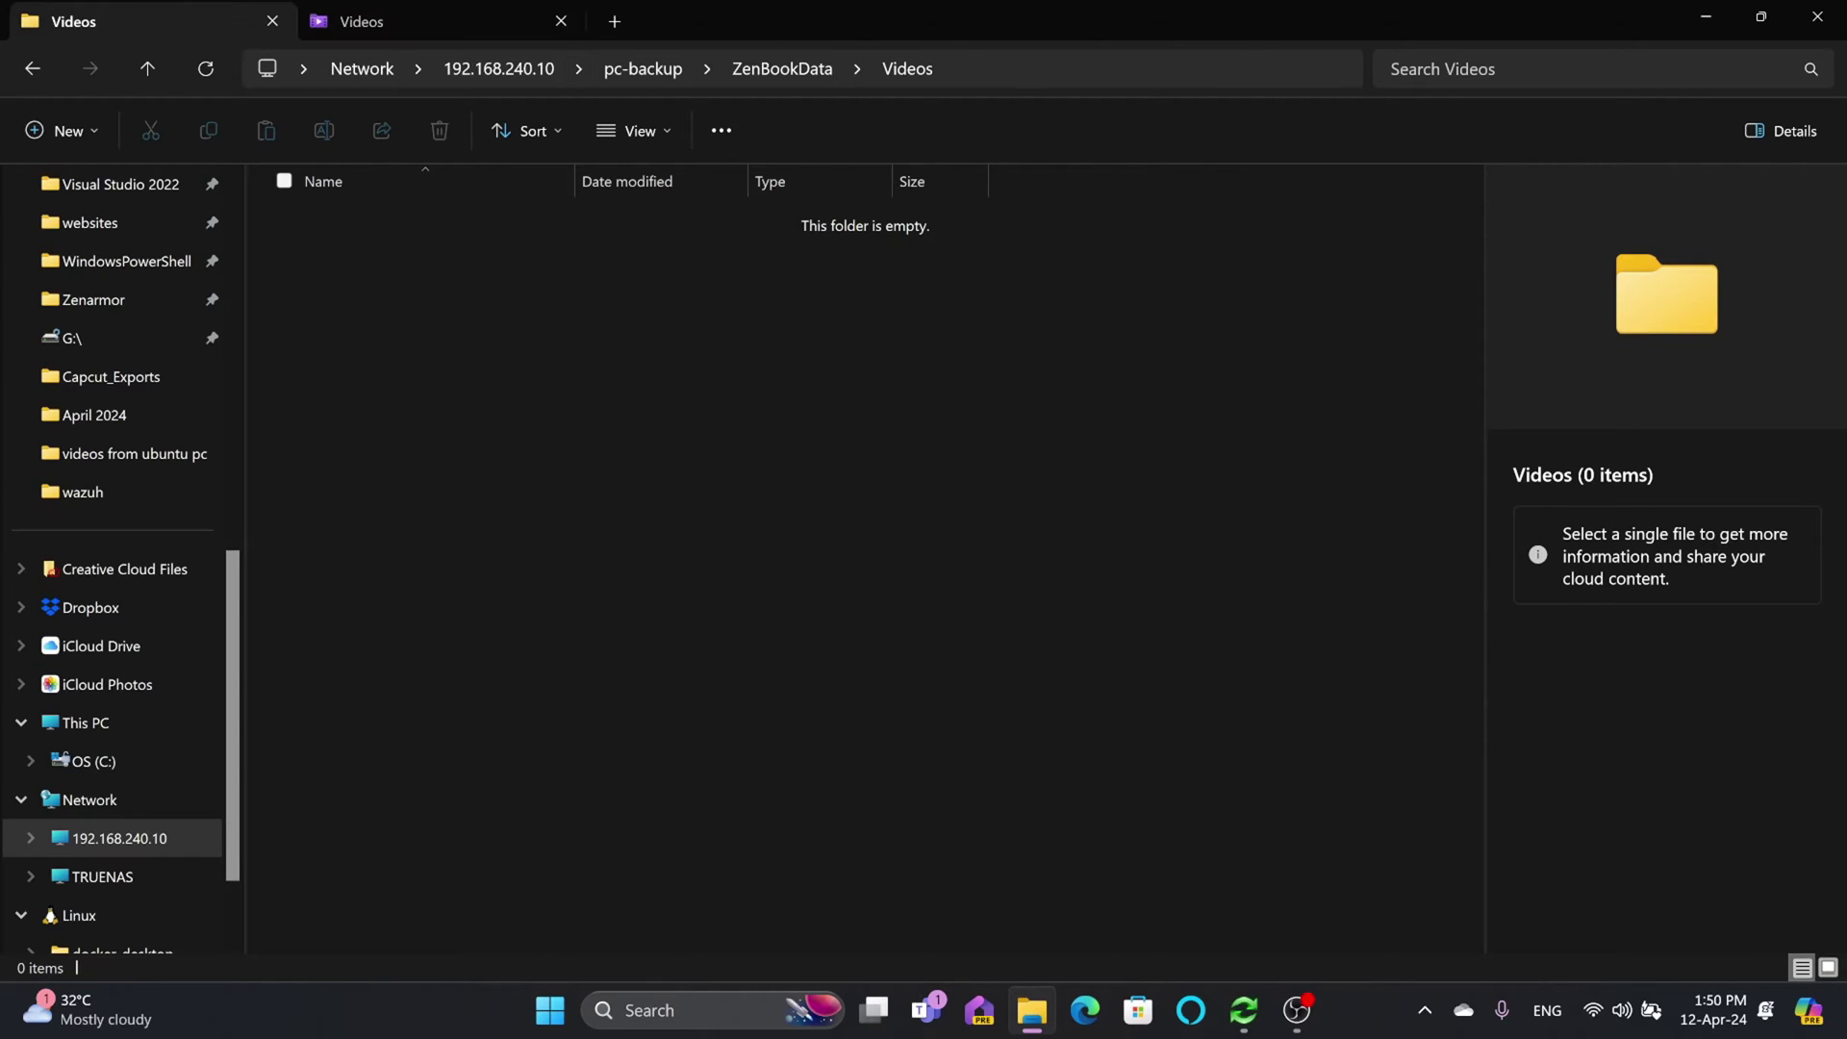
- Switch back to FreeFileSync and choose the local Videos folder as the left folder of the pair
left_click(1244, 1011)
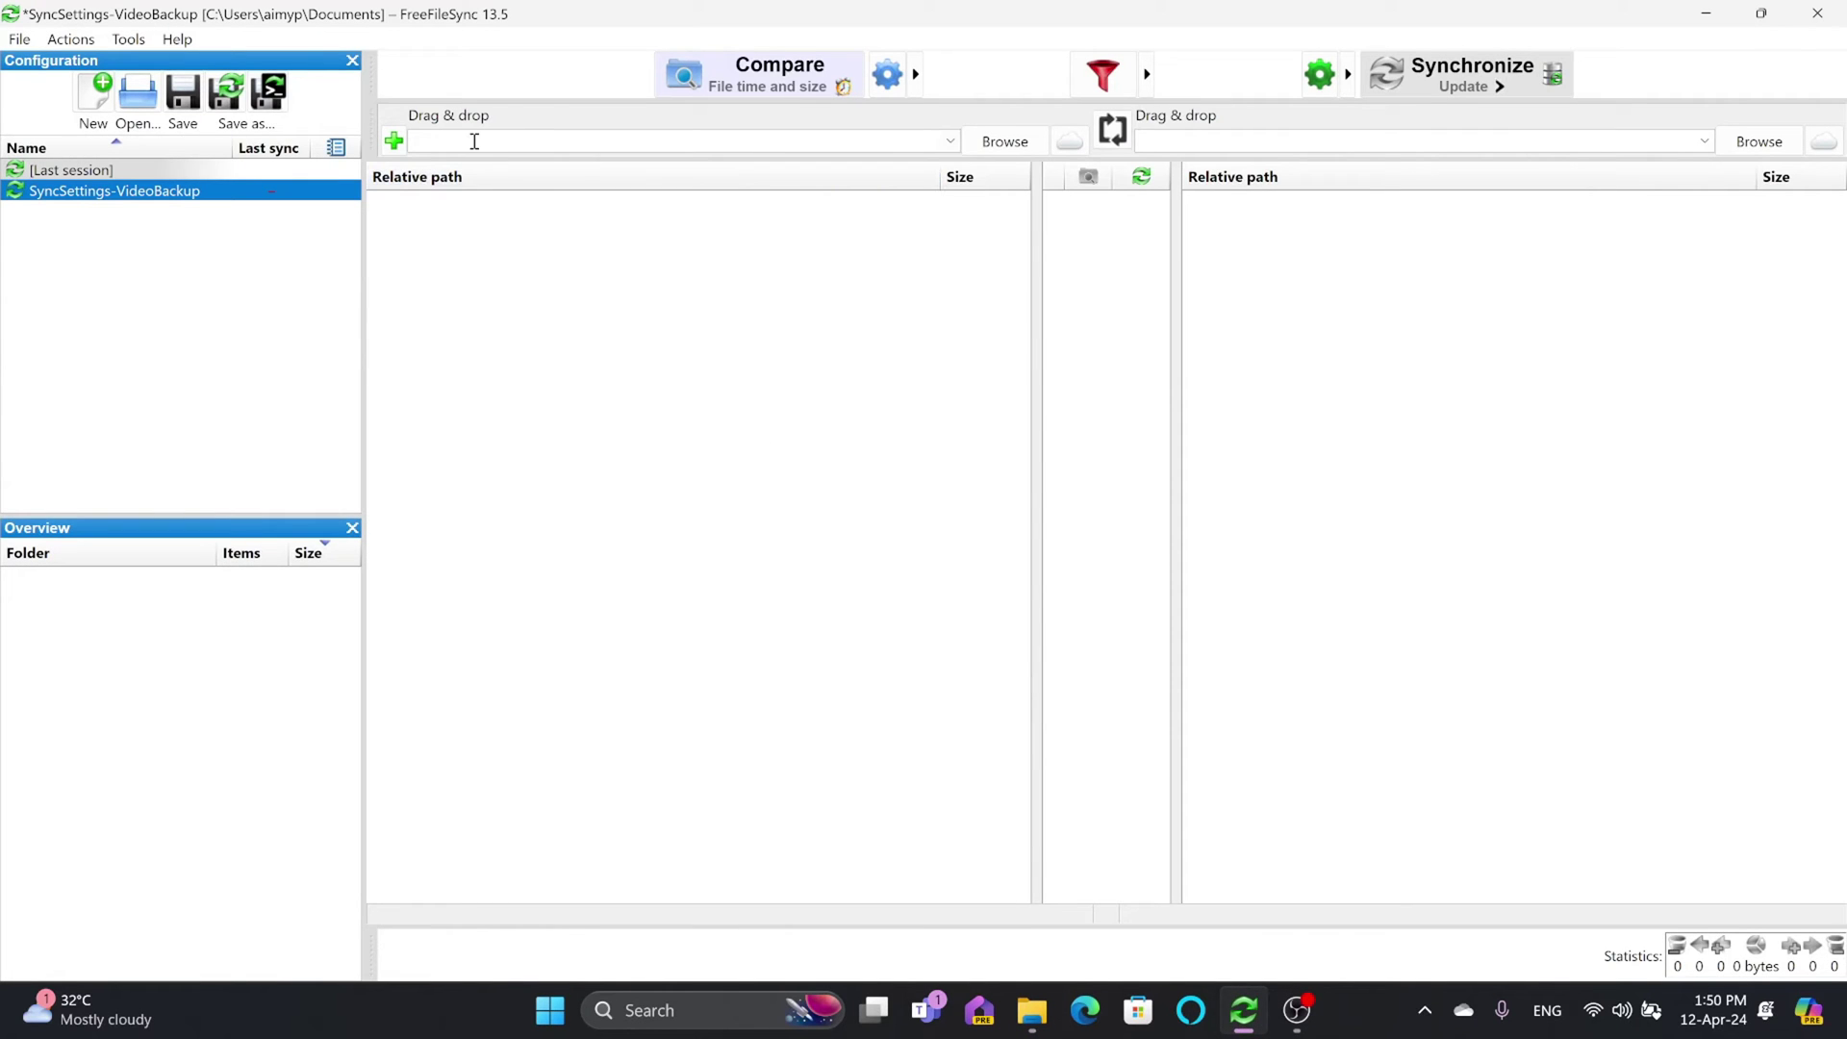
left_click(1006, 141)
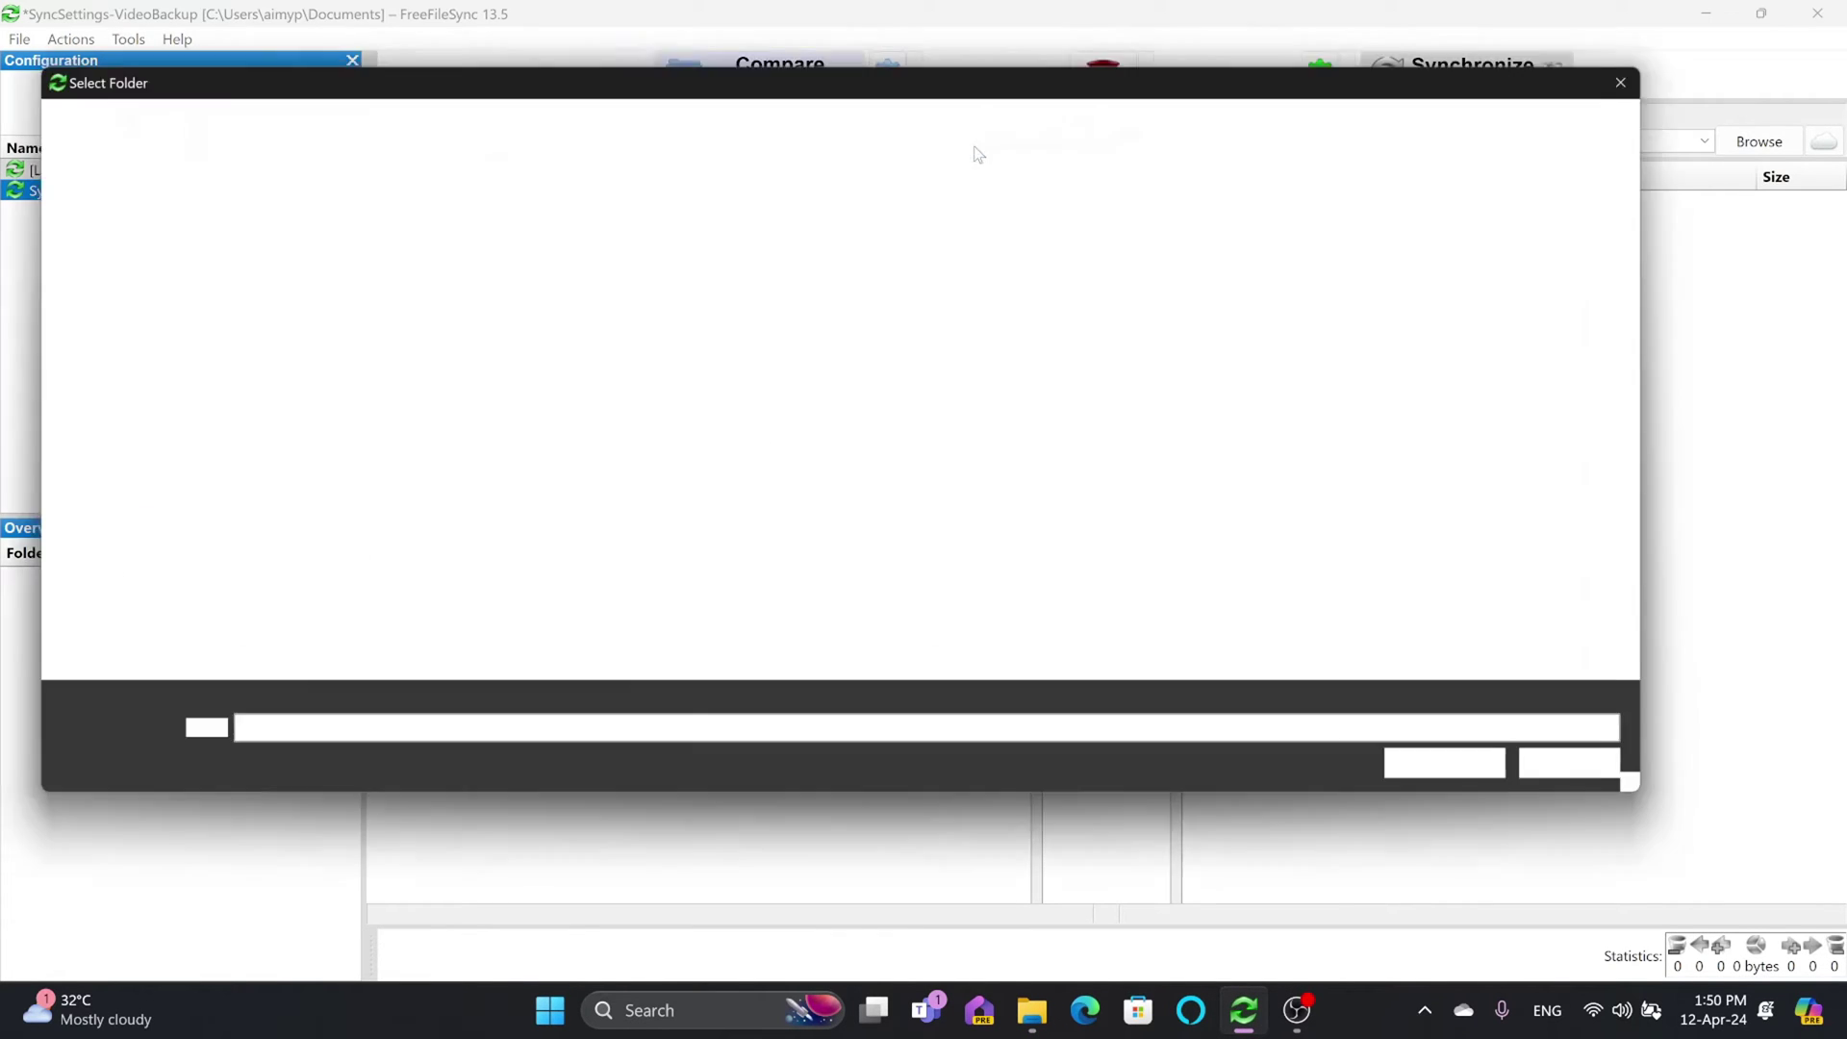
left_click(96, 387)
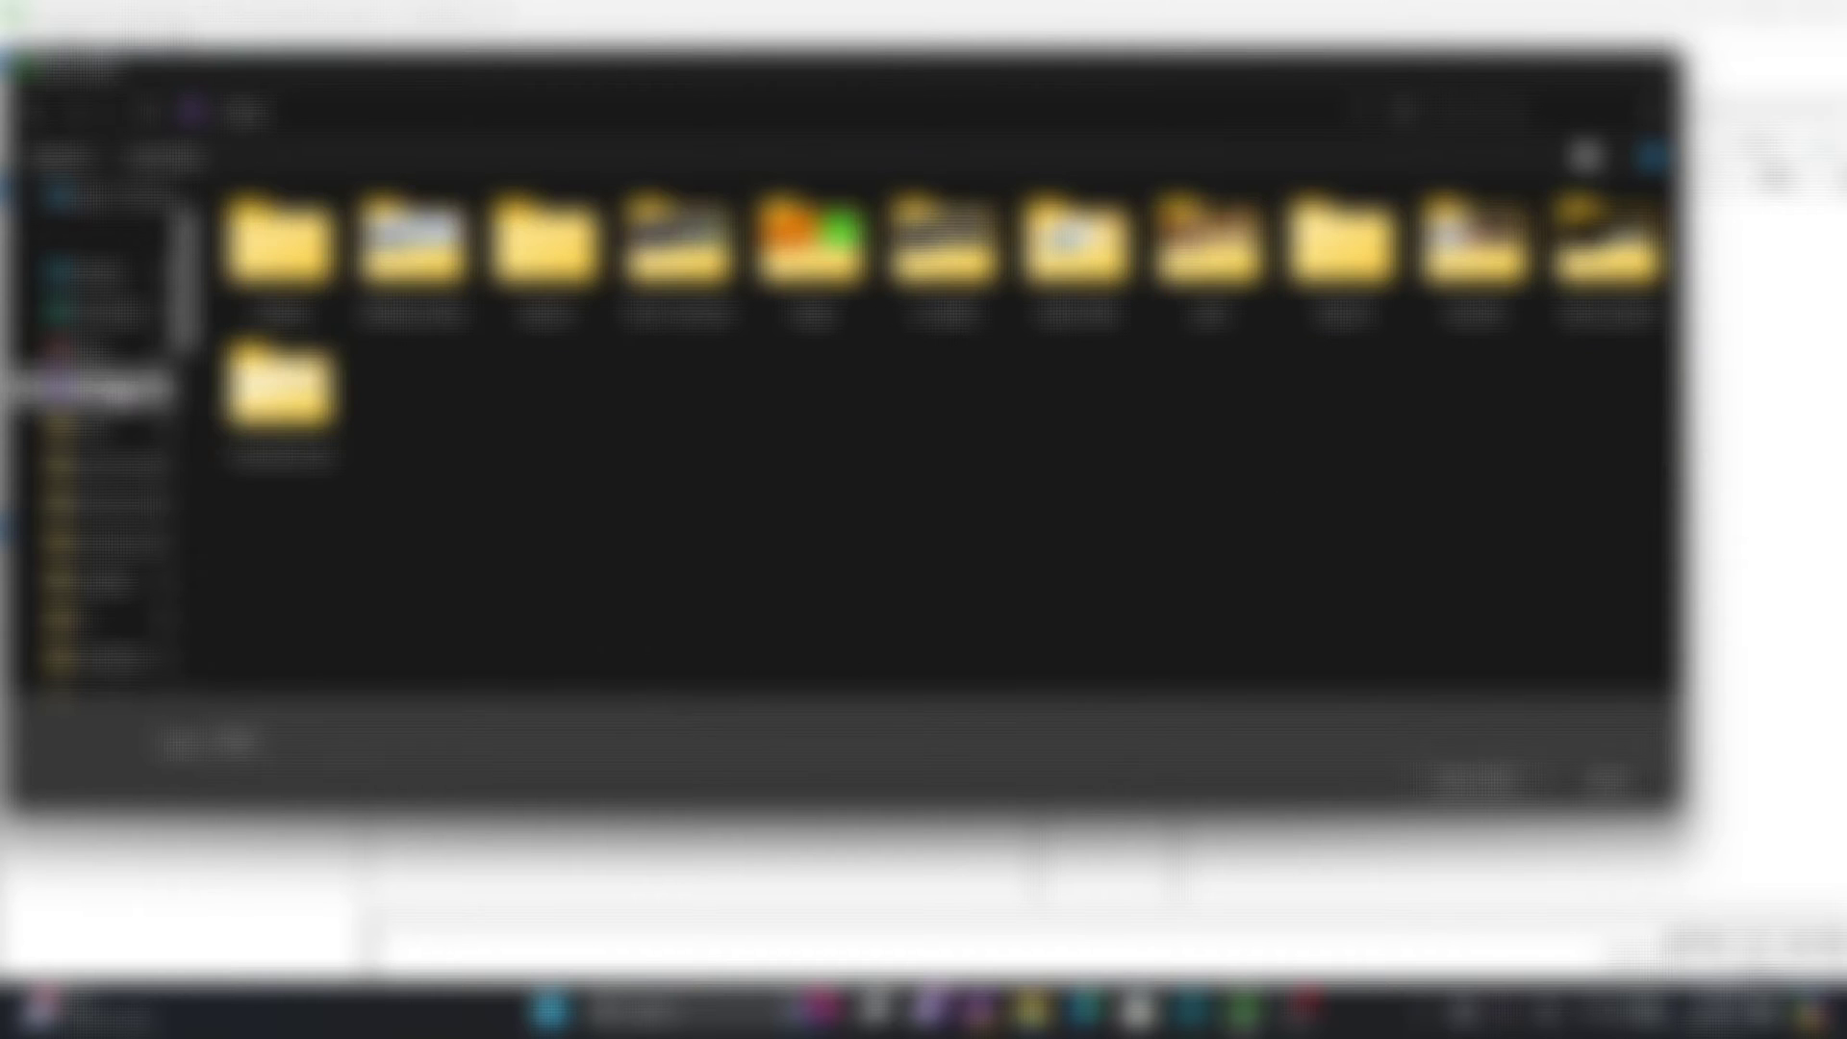
left_click(1472, 779)
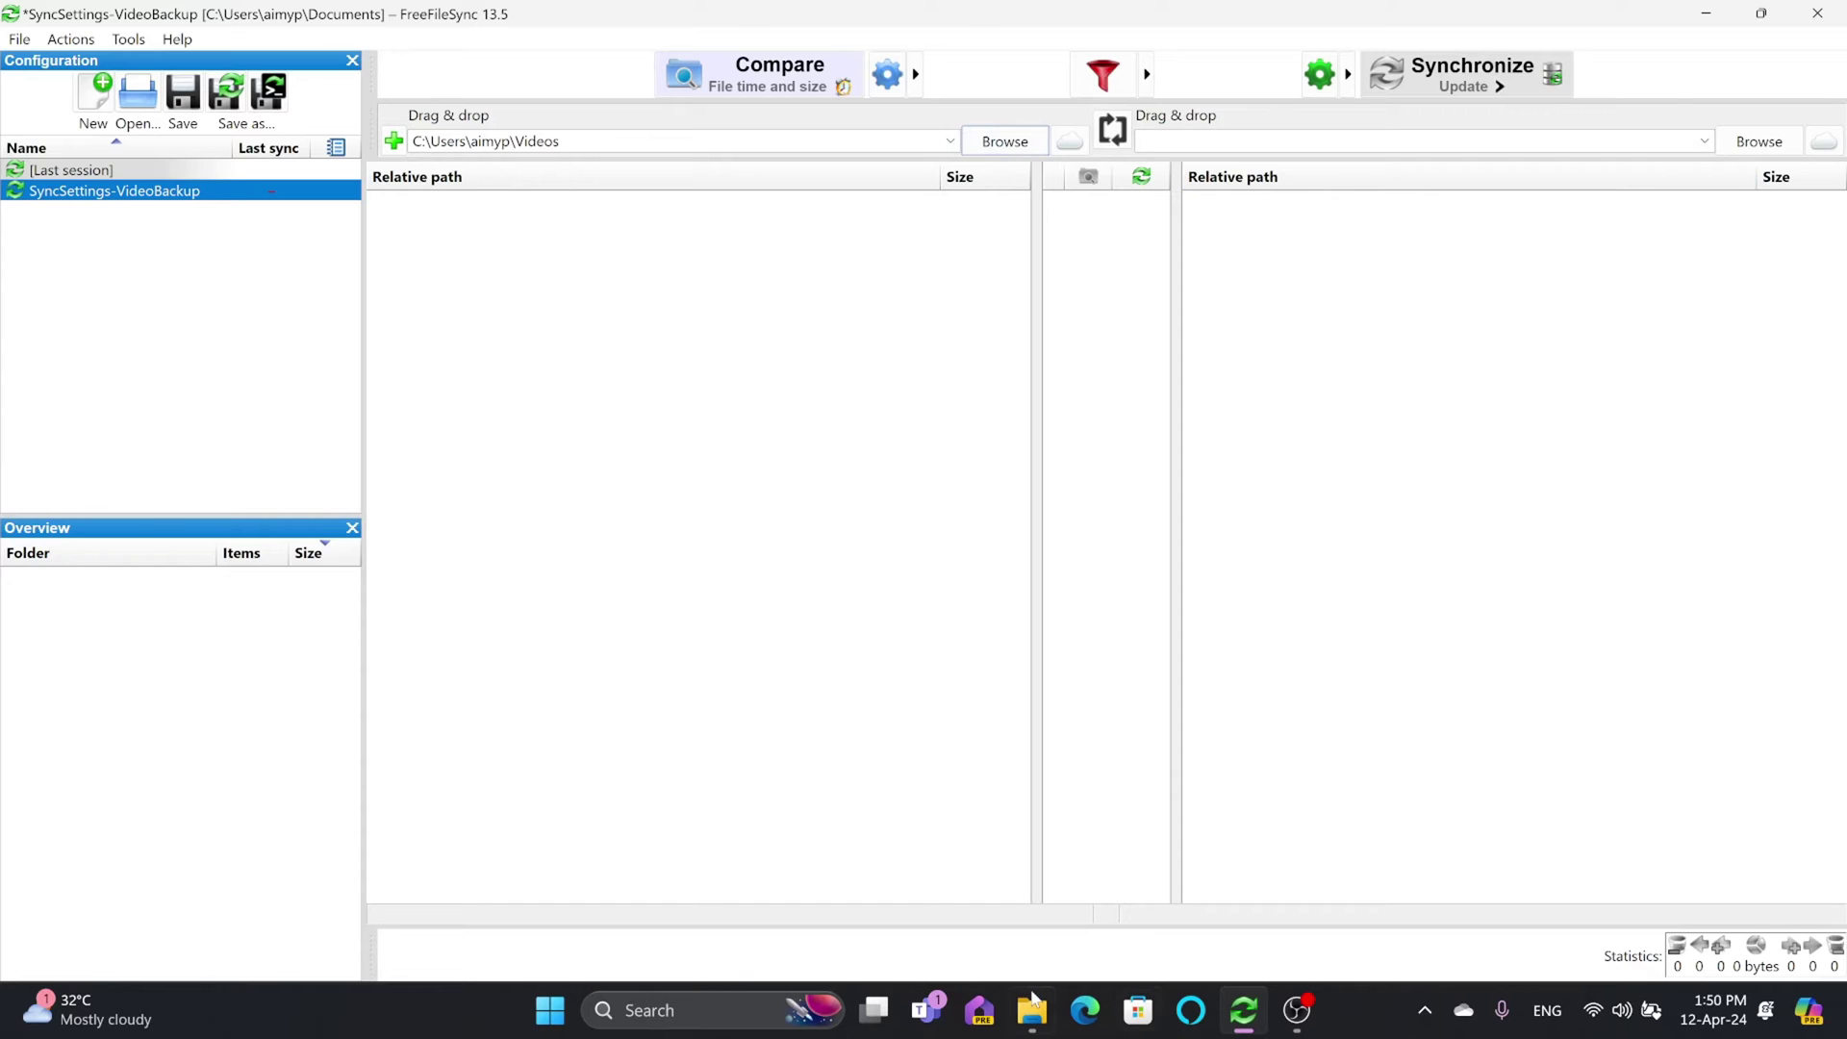
- Copy the network folder's path from File Explorer and set FreeFileSync's right folder to \\192.168.240.10\pc-backup\ZenBookData\Videos
left_click(1031, 1005)
left_click(998, 62)
key("ctrl+c")
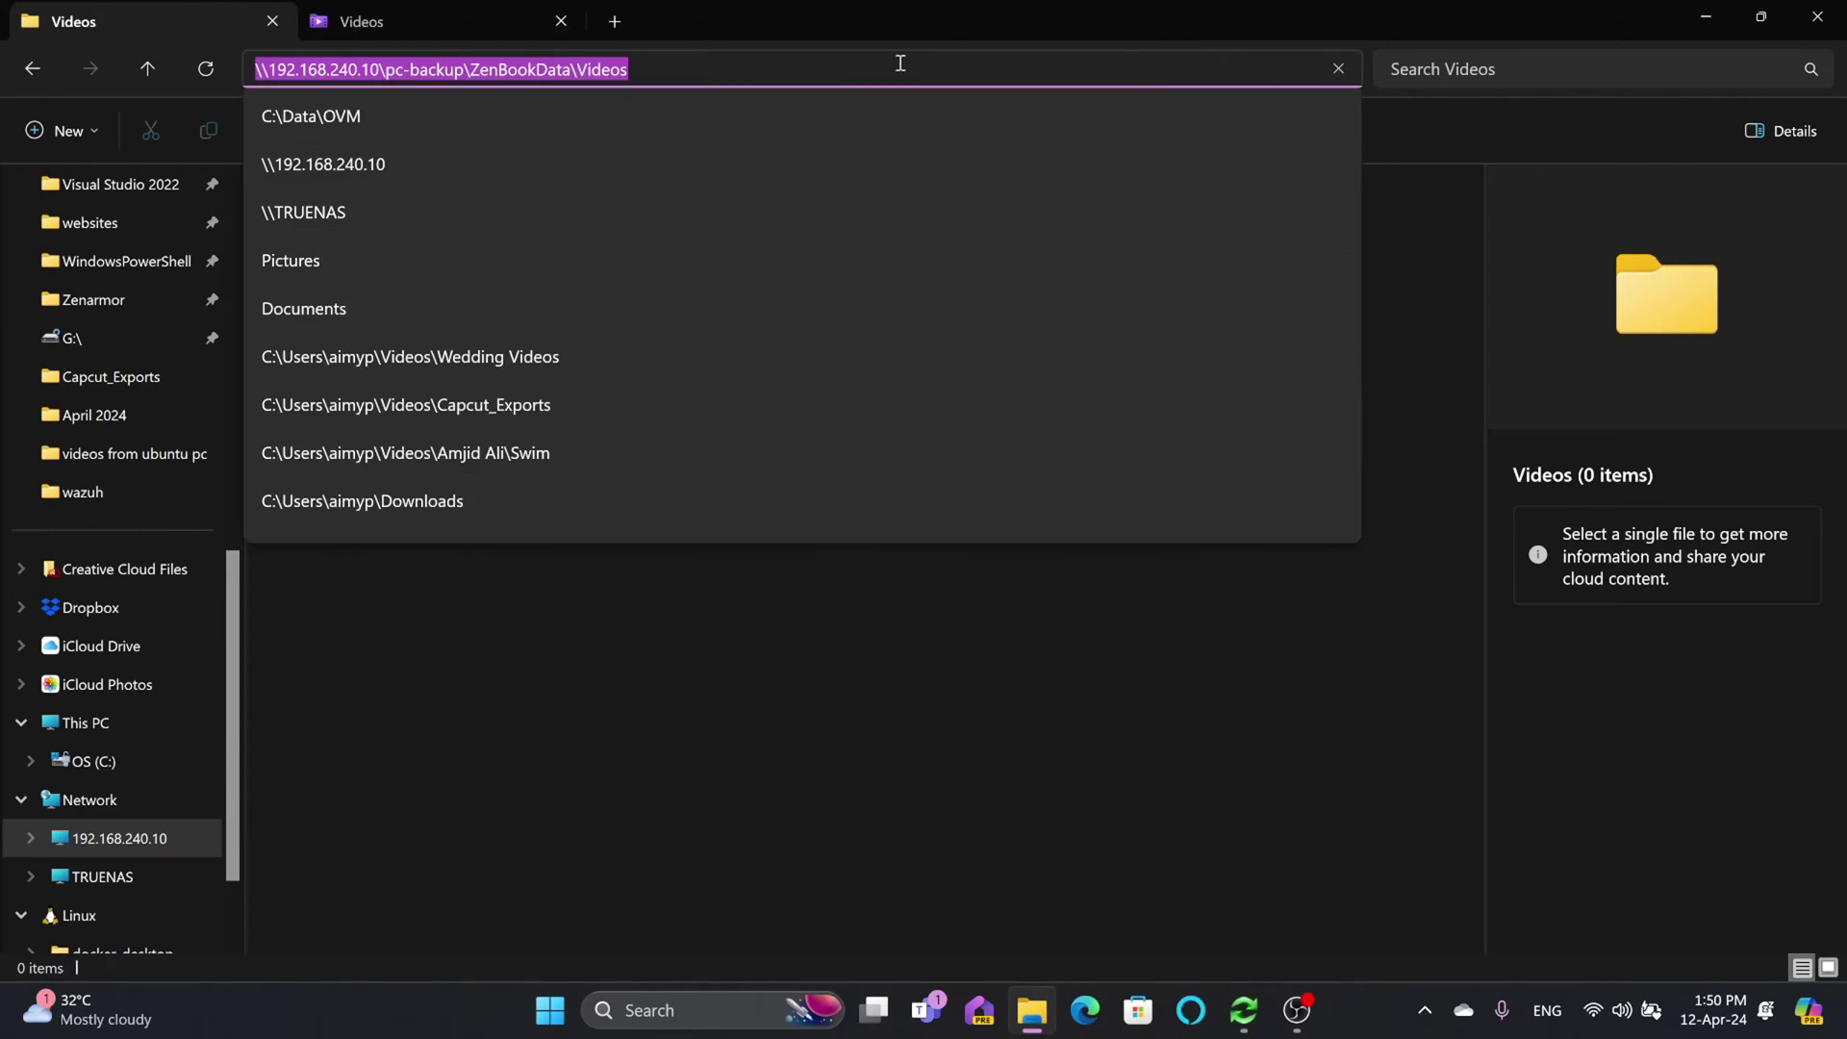
left_click(1705, 17)
left_click(1402, 138)
key("ctrl+v")
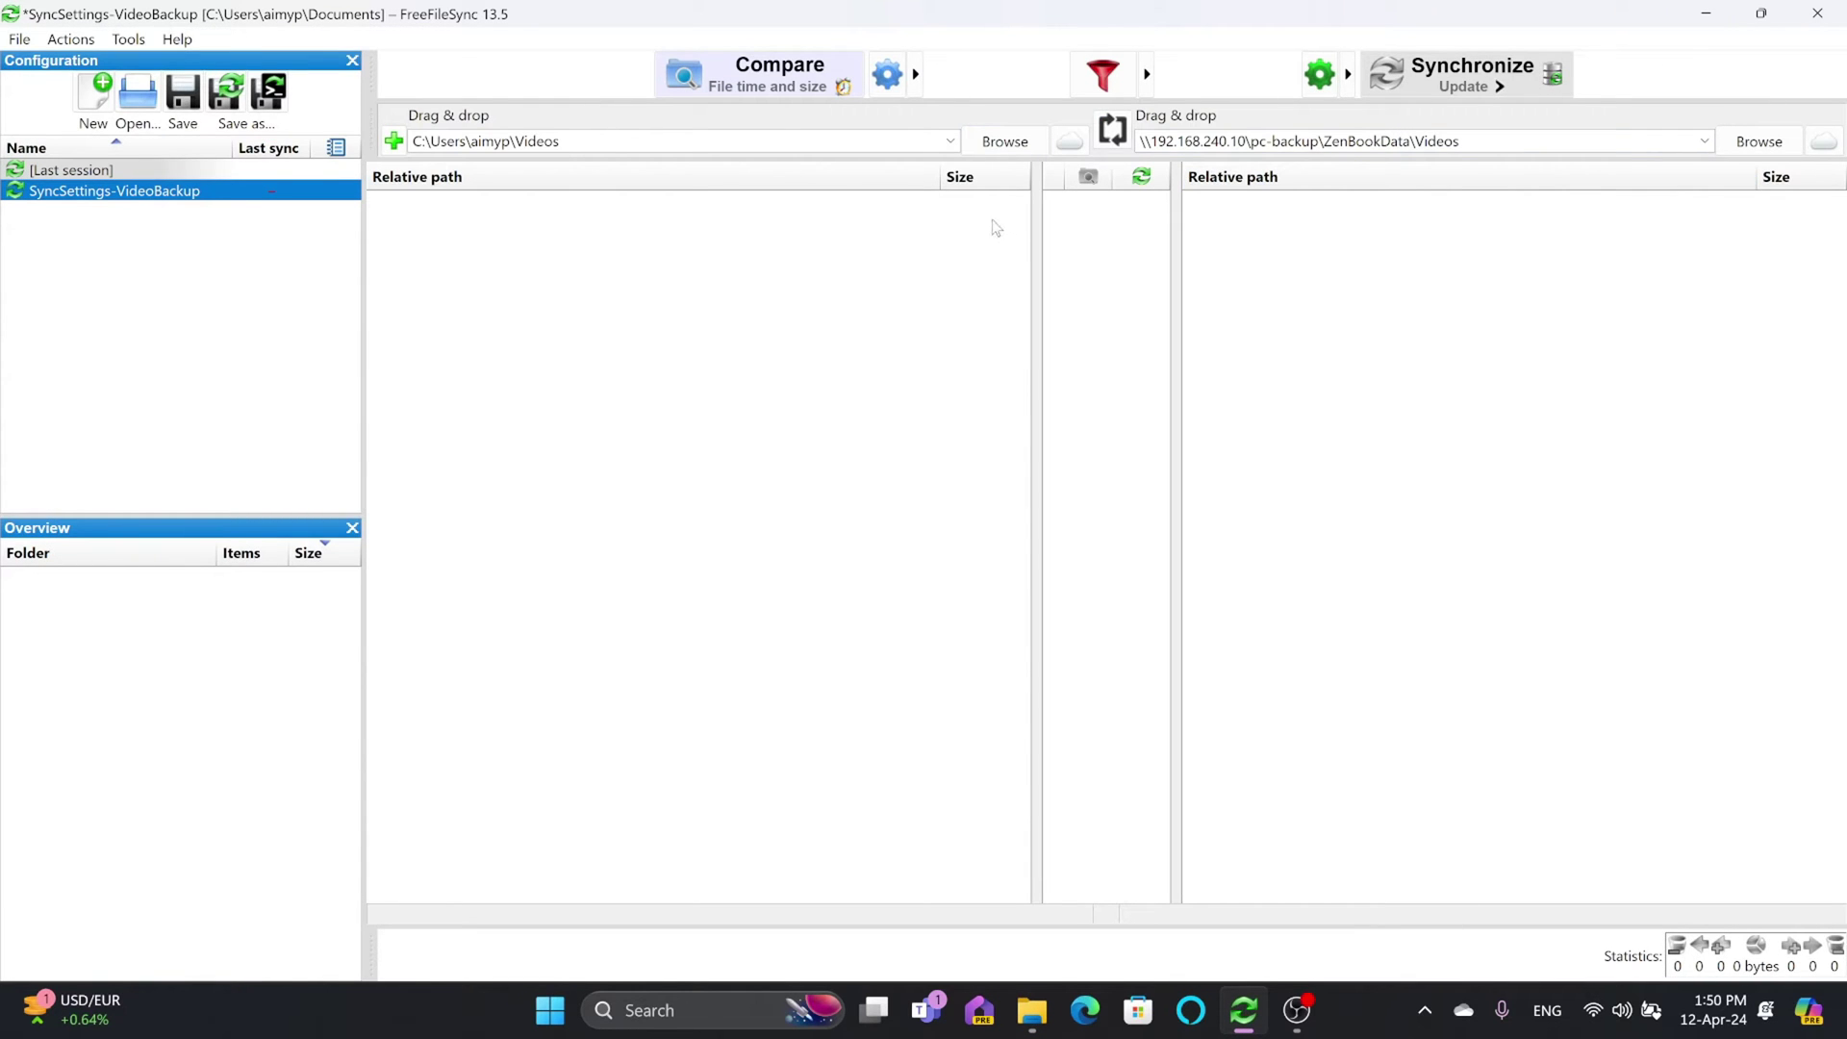
- Review the contents of the local and network Videos folders in File Explorer, then return to FreeFileSync
left_click(1032, 1010)
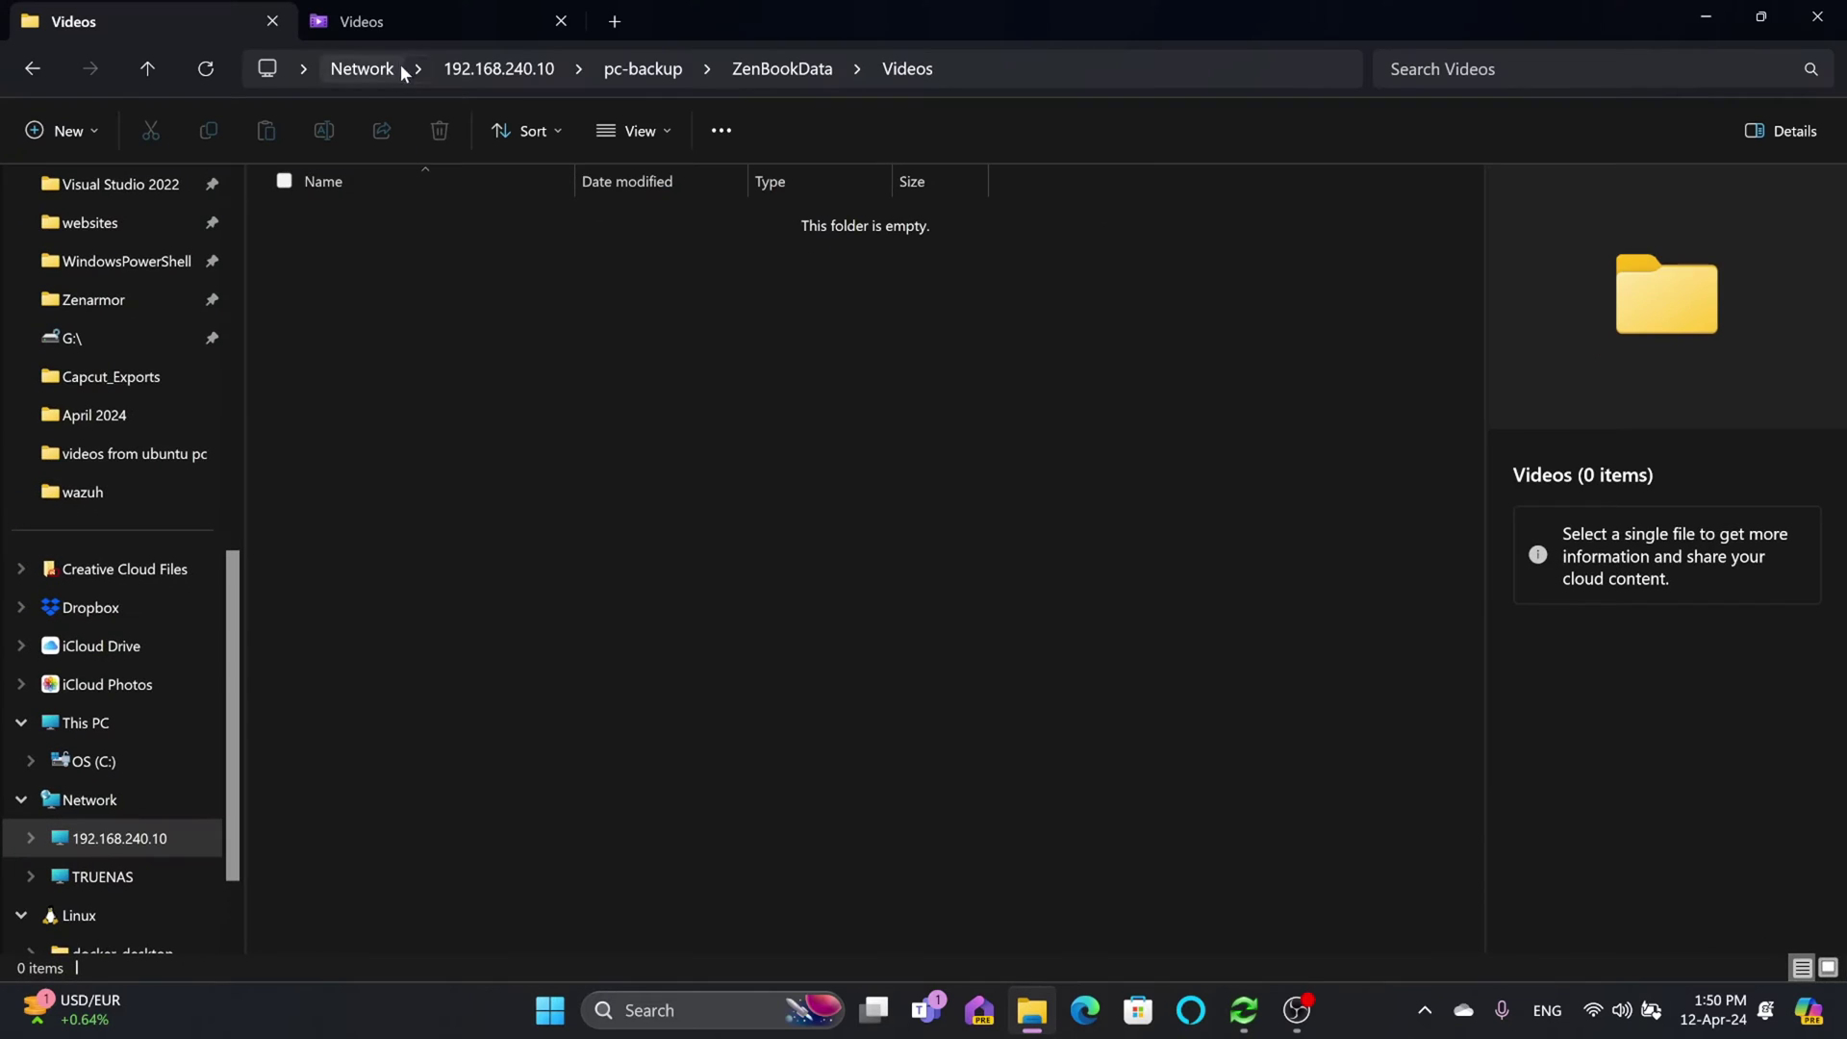
left_click(395, 20)
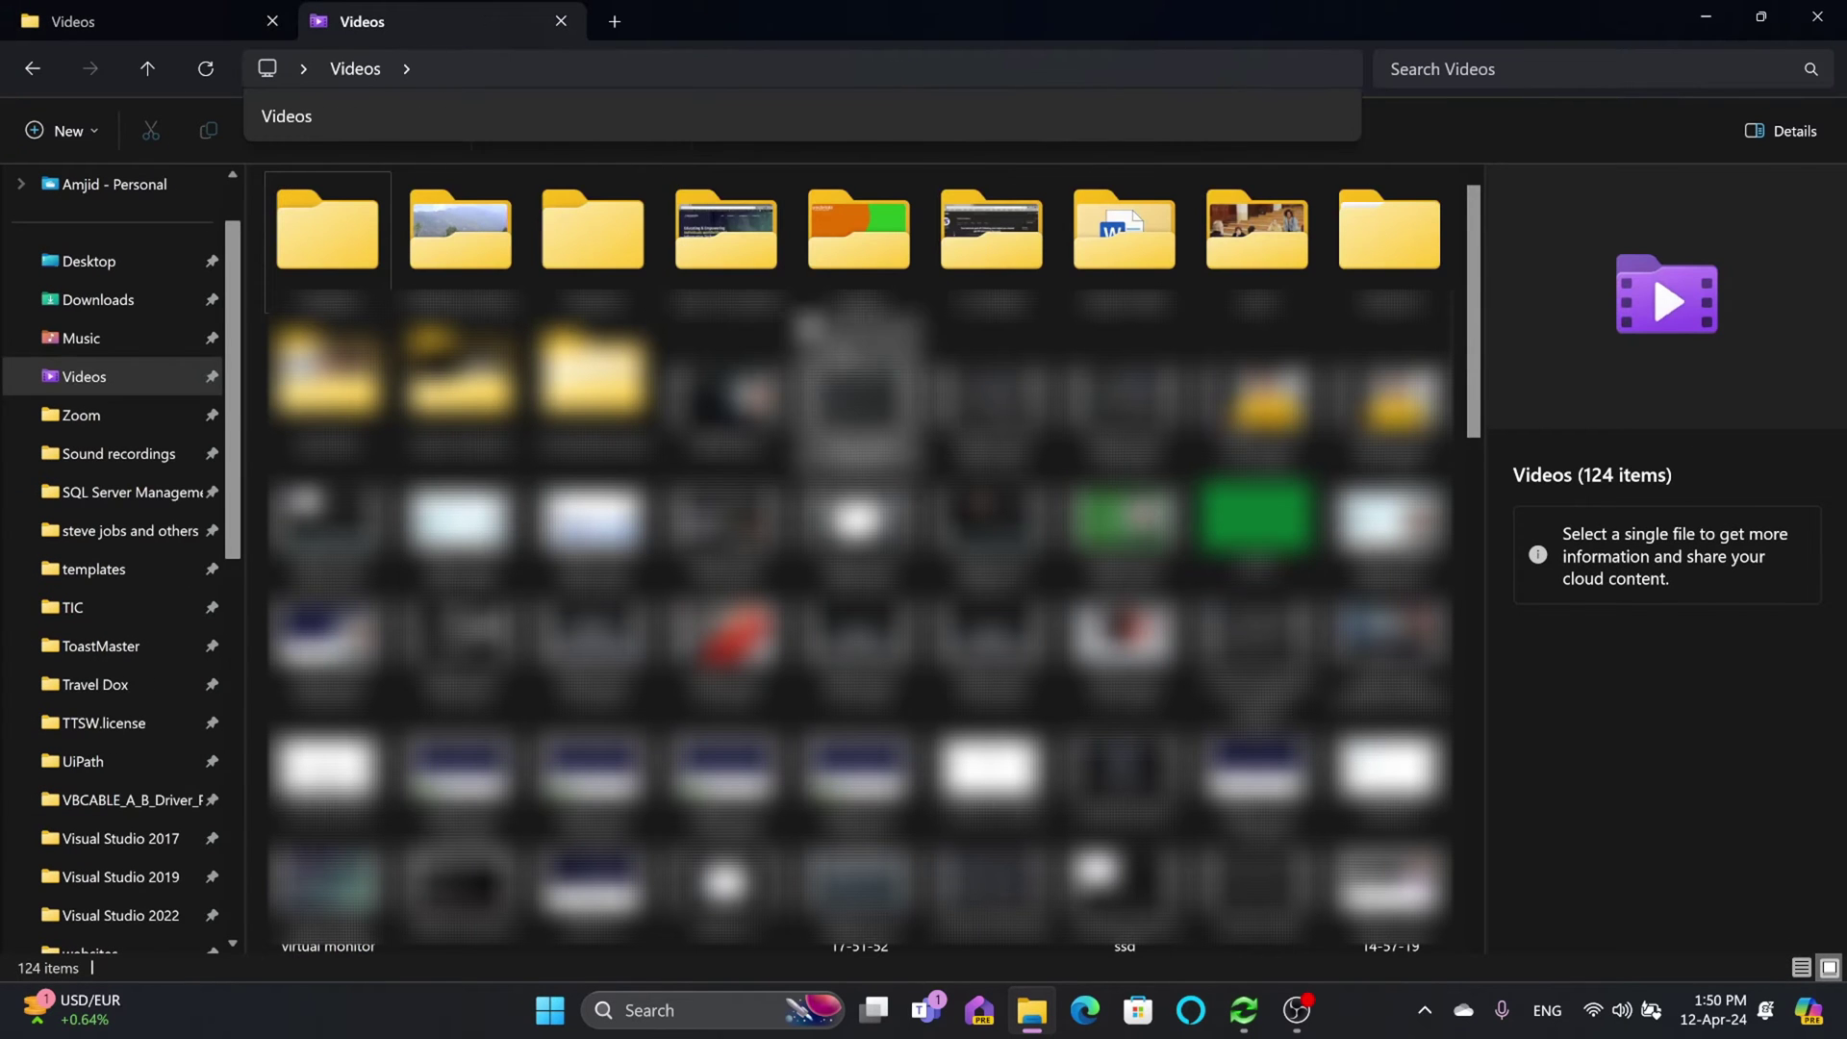
left_click(1386, 394)
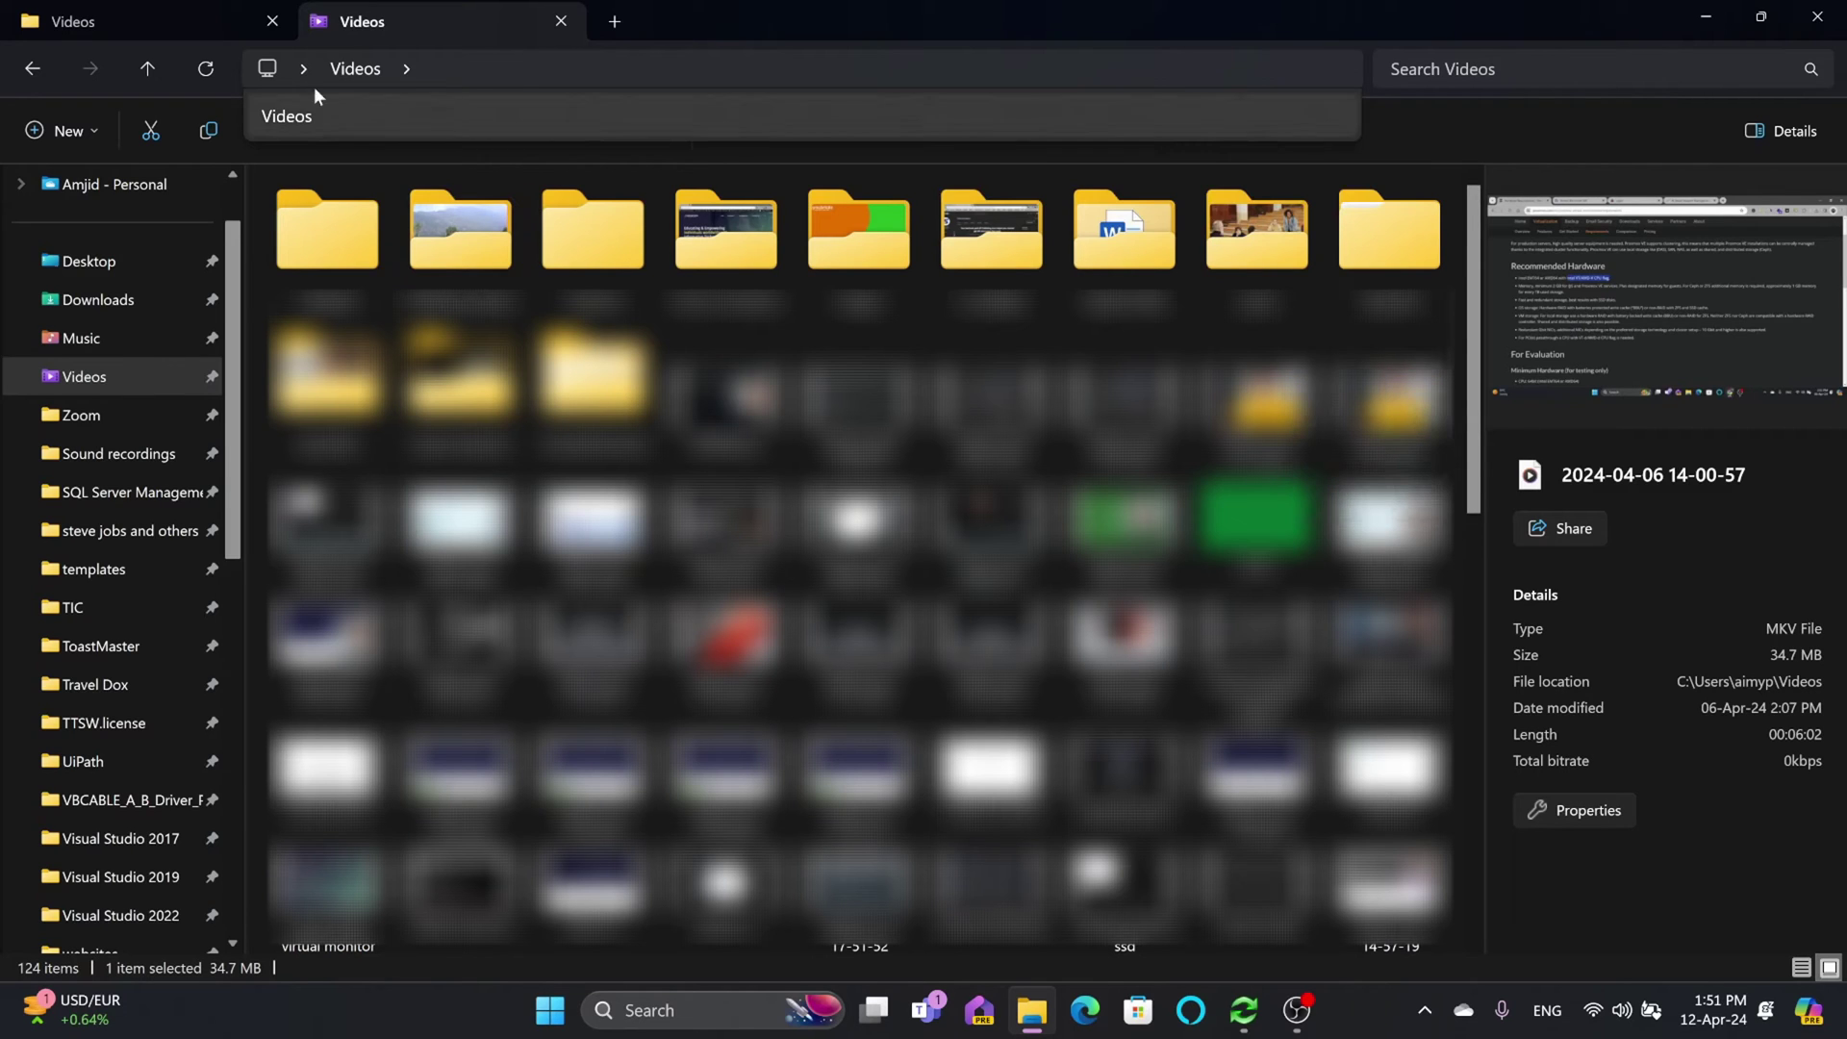
left_click(171, 13)
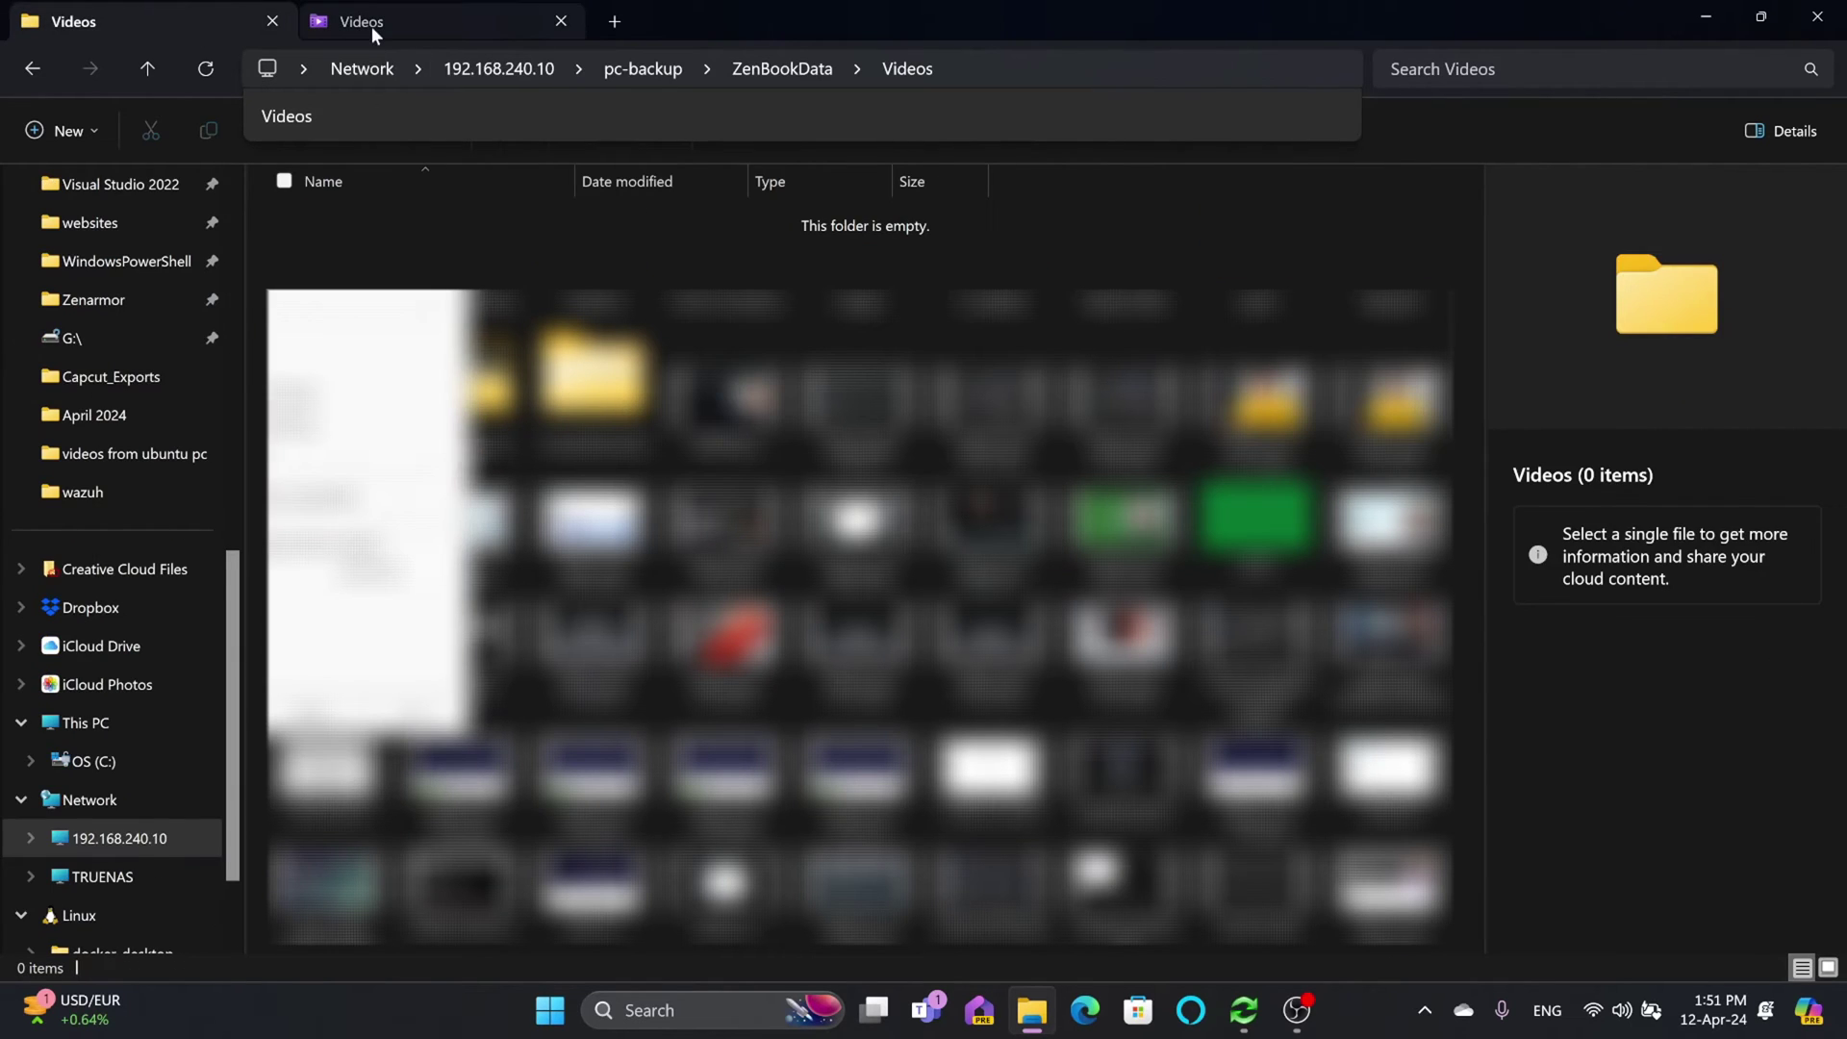
left_click(368, 29)
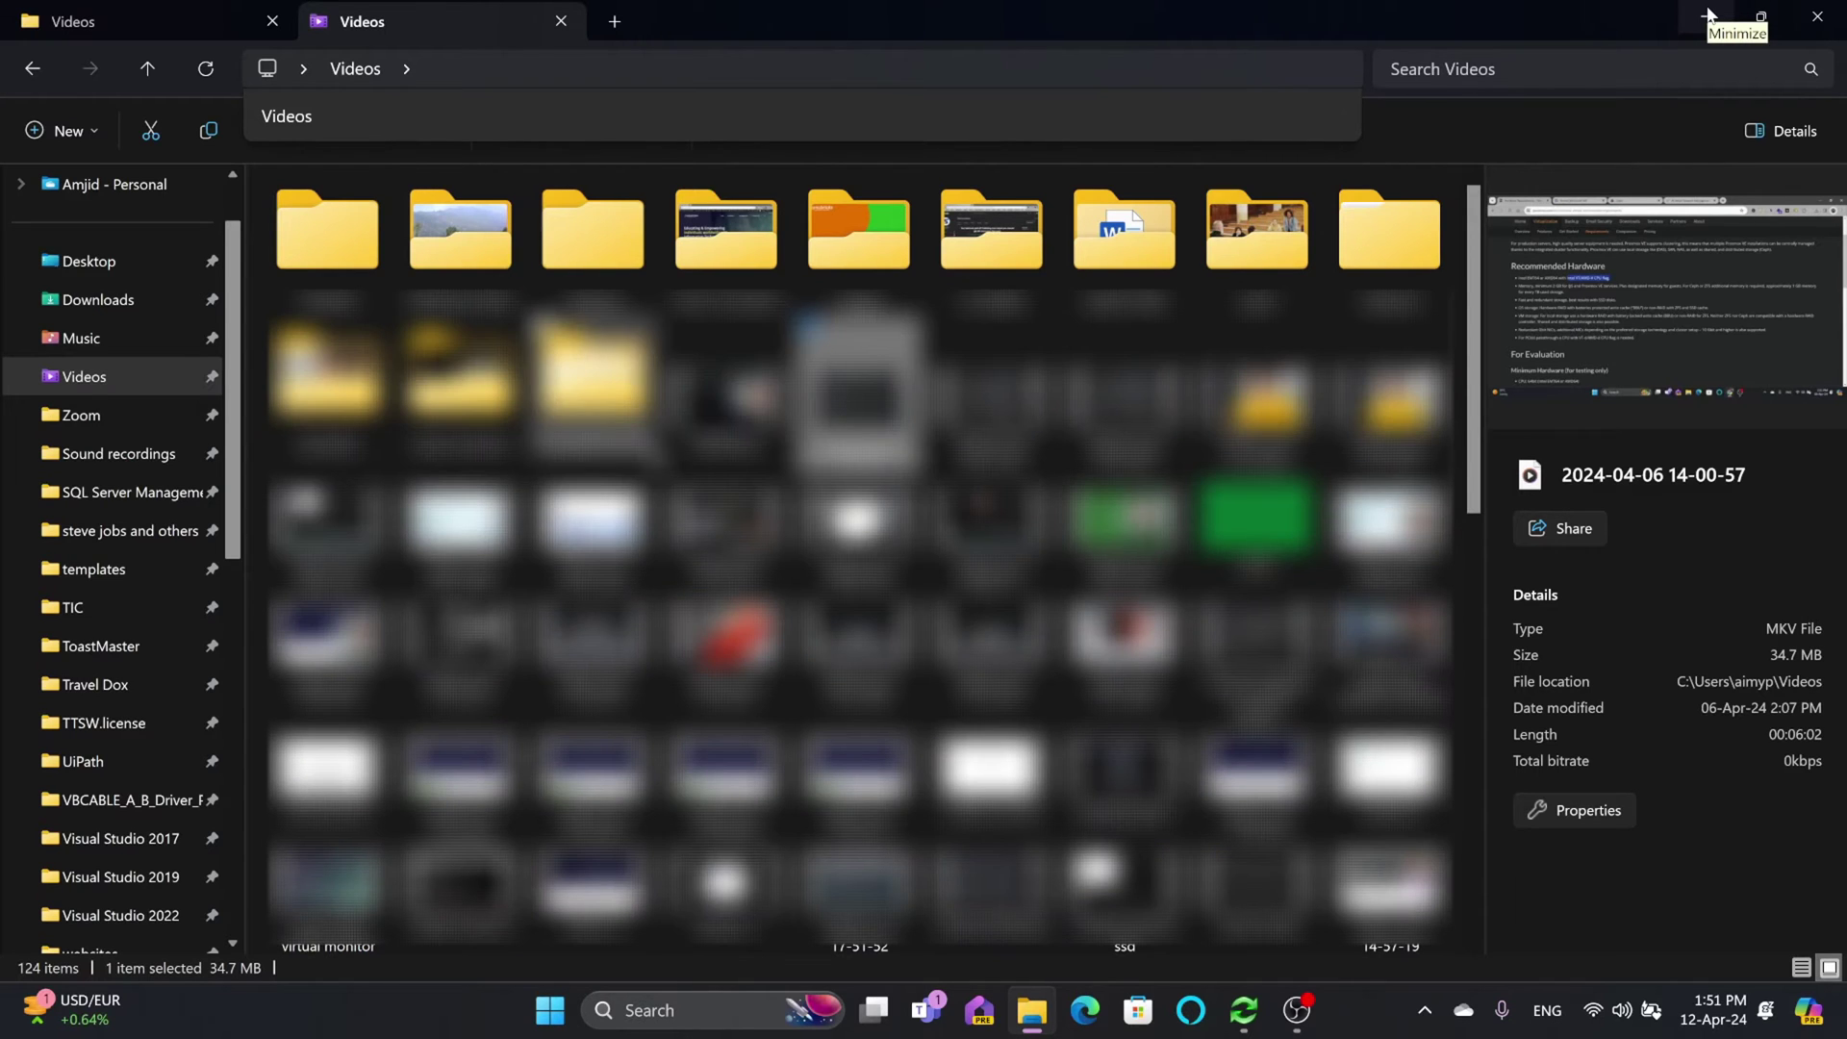
left_click(1709, 15)
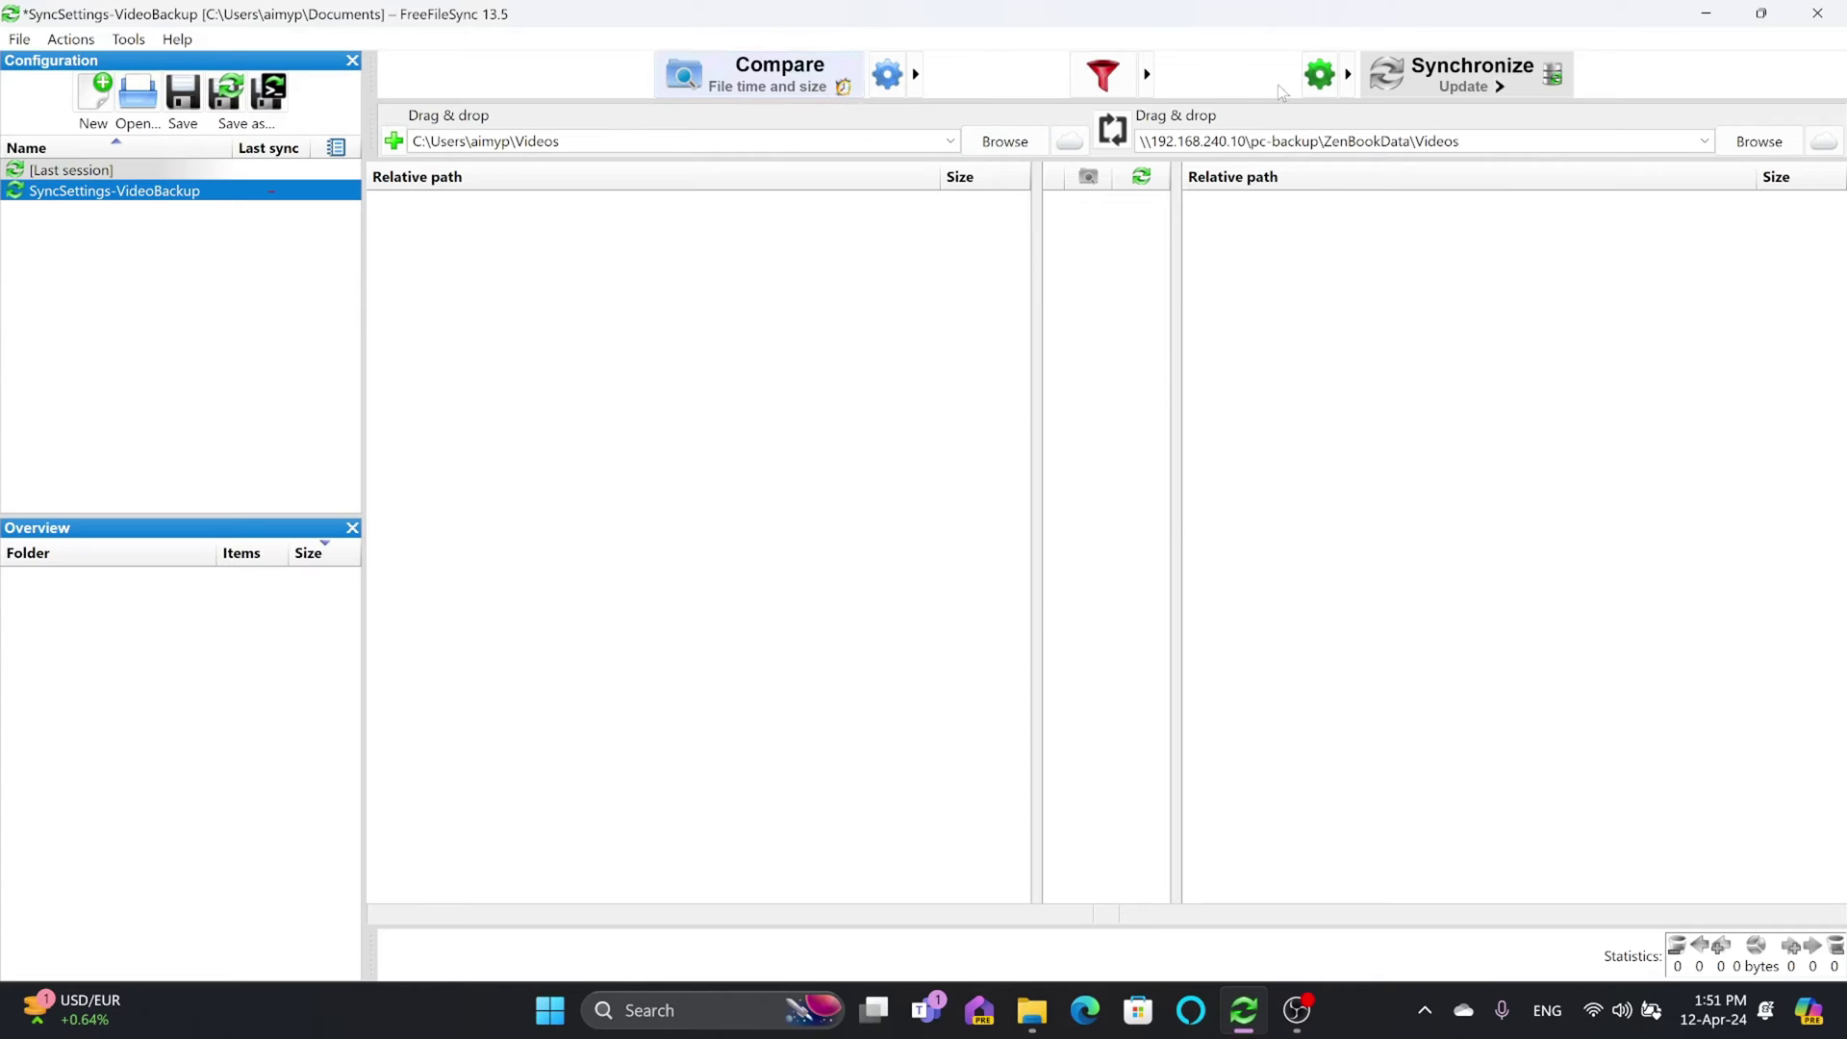
- Open the synchronization settings and examine the rules of the Two way, Mirror and Update variants
left_click(1322, 84)
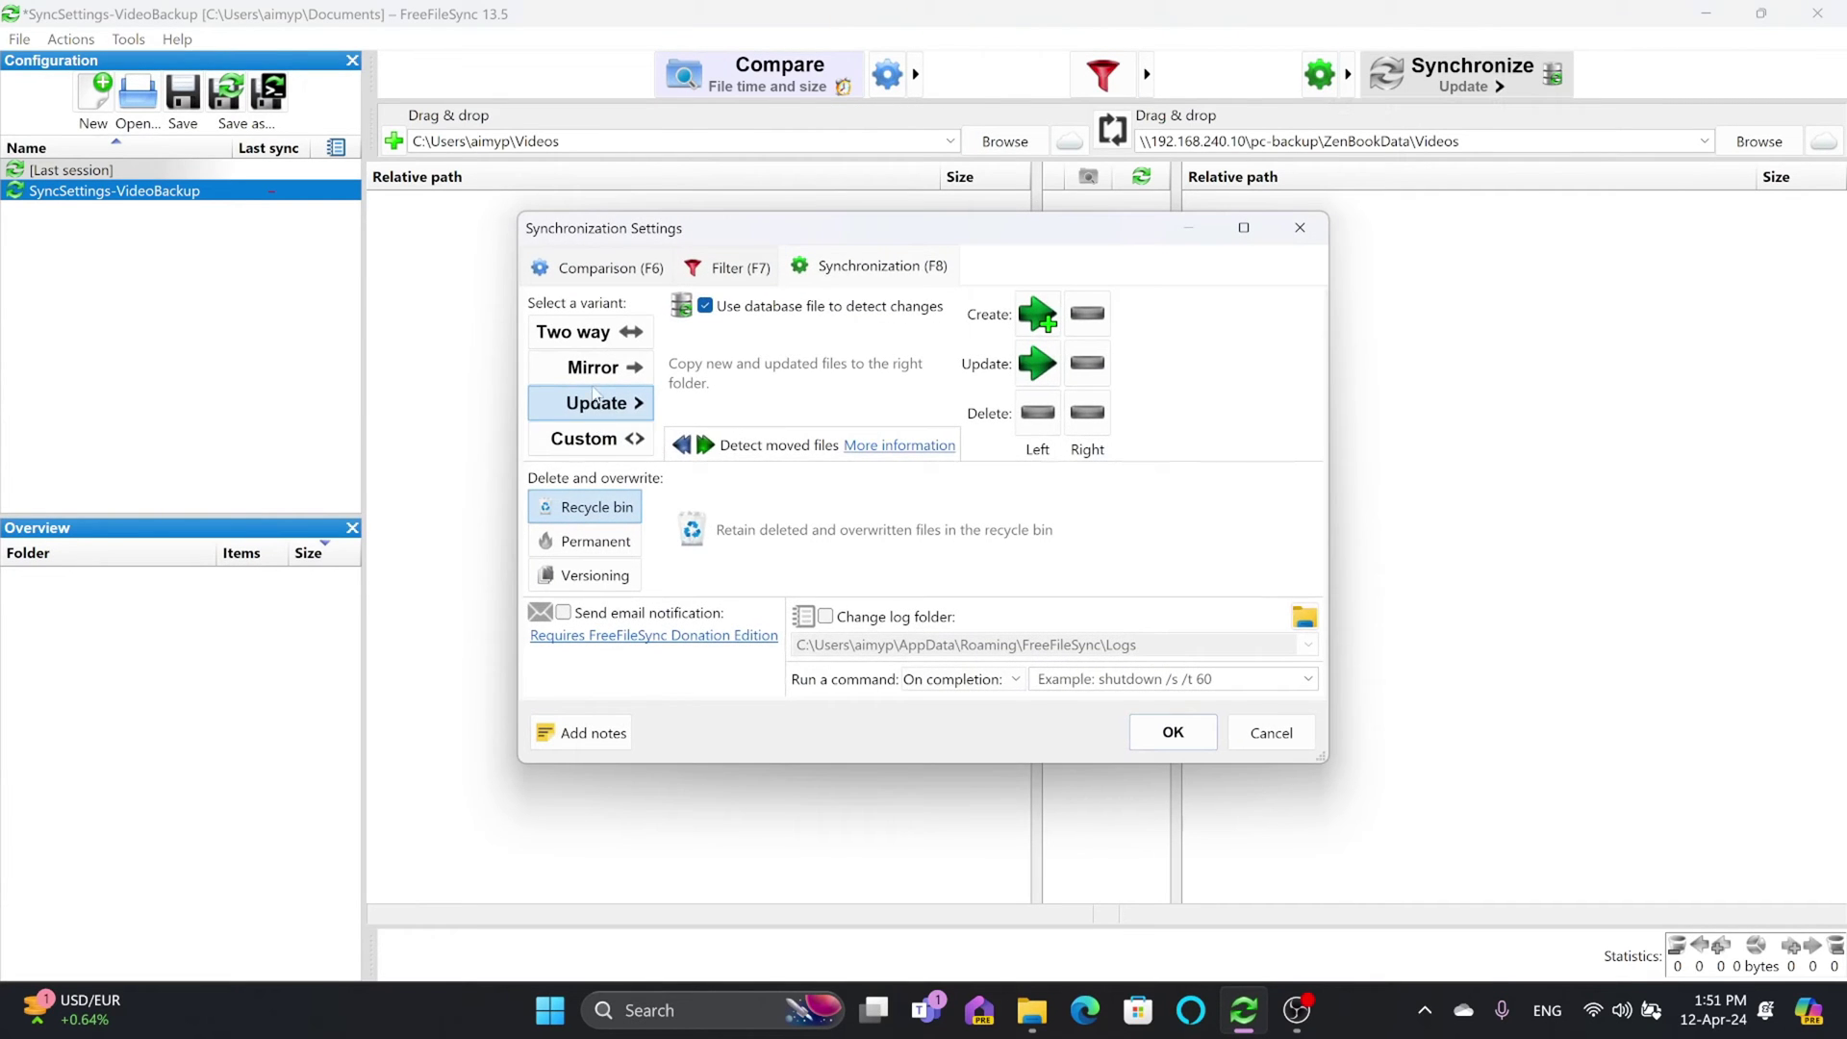
left_click(581, 340)
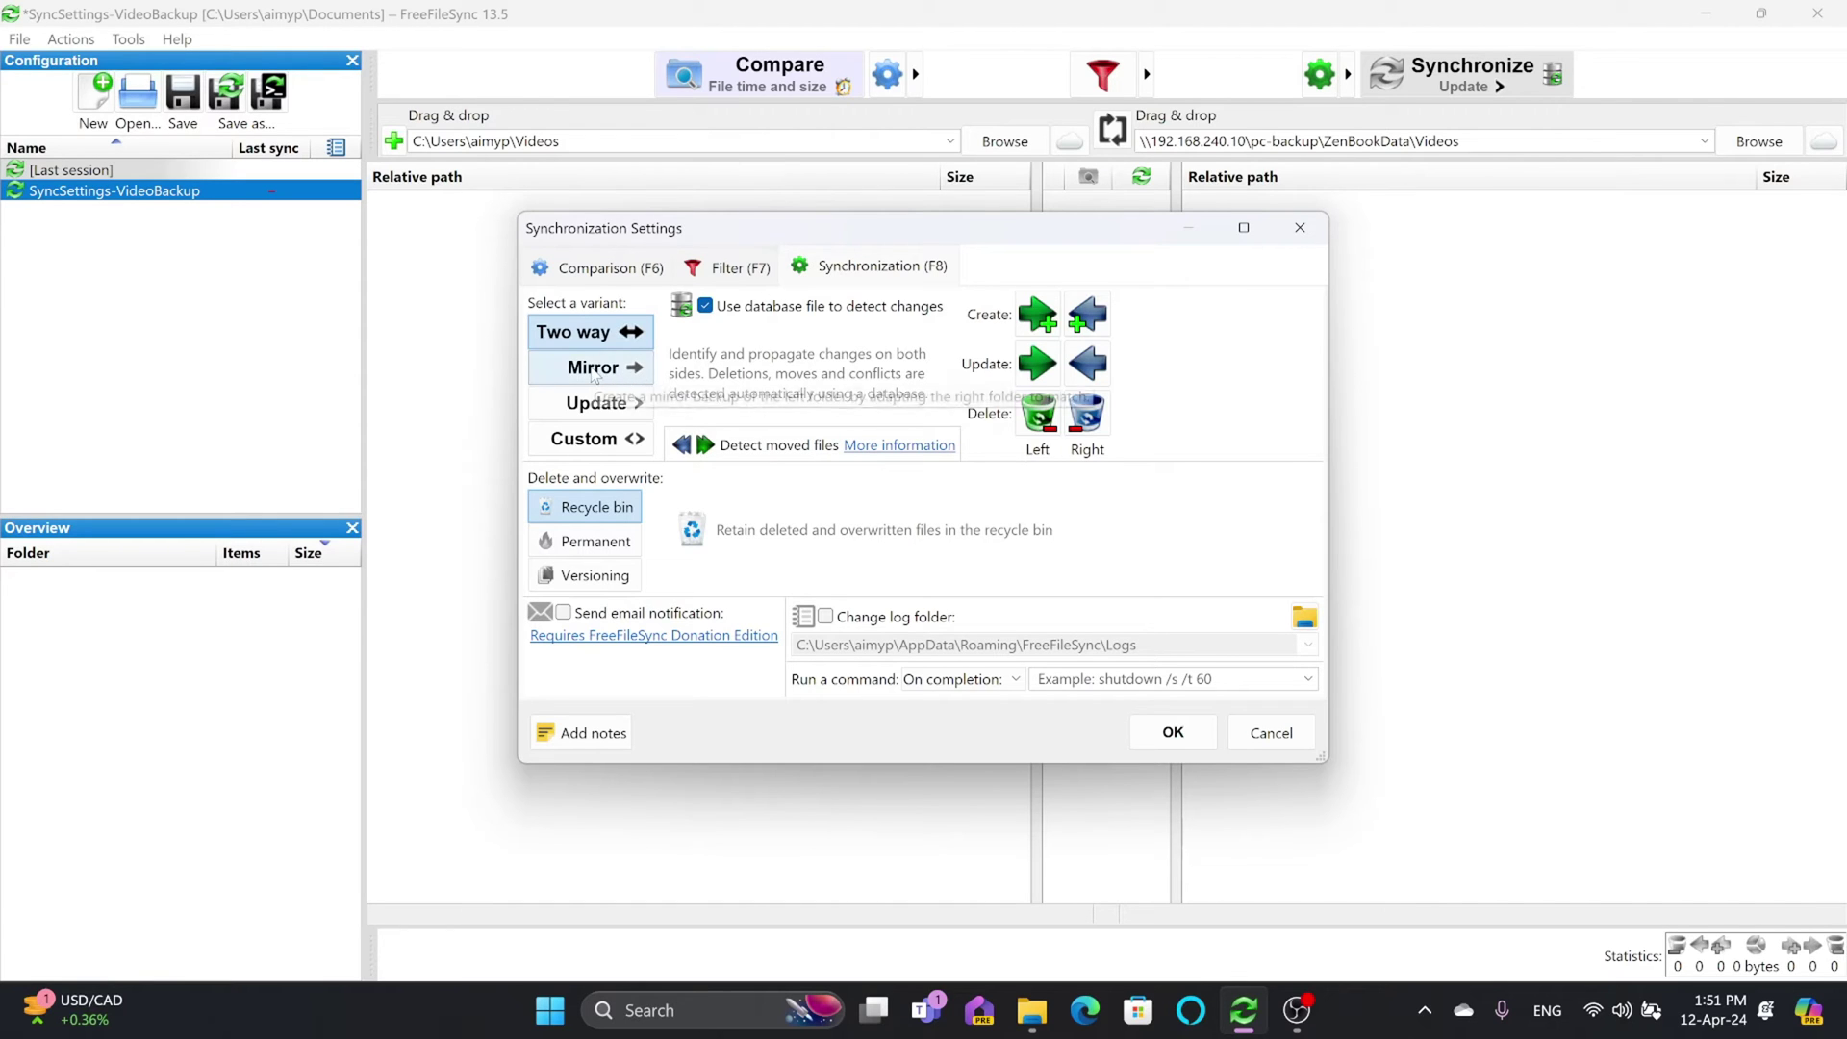
left_click(633, 374)
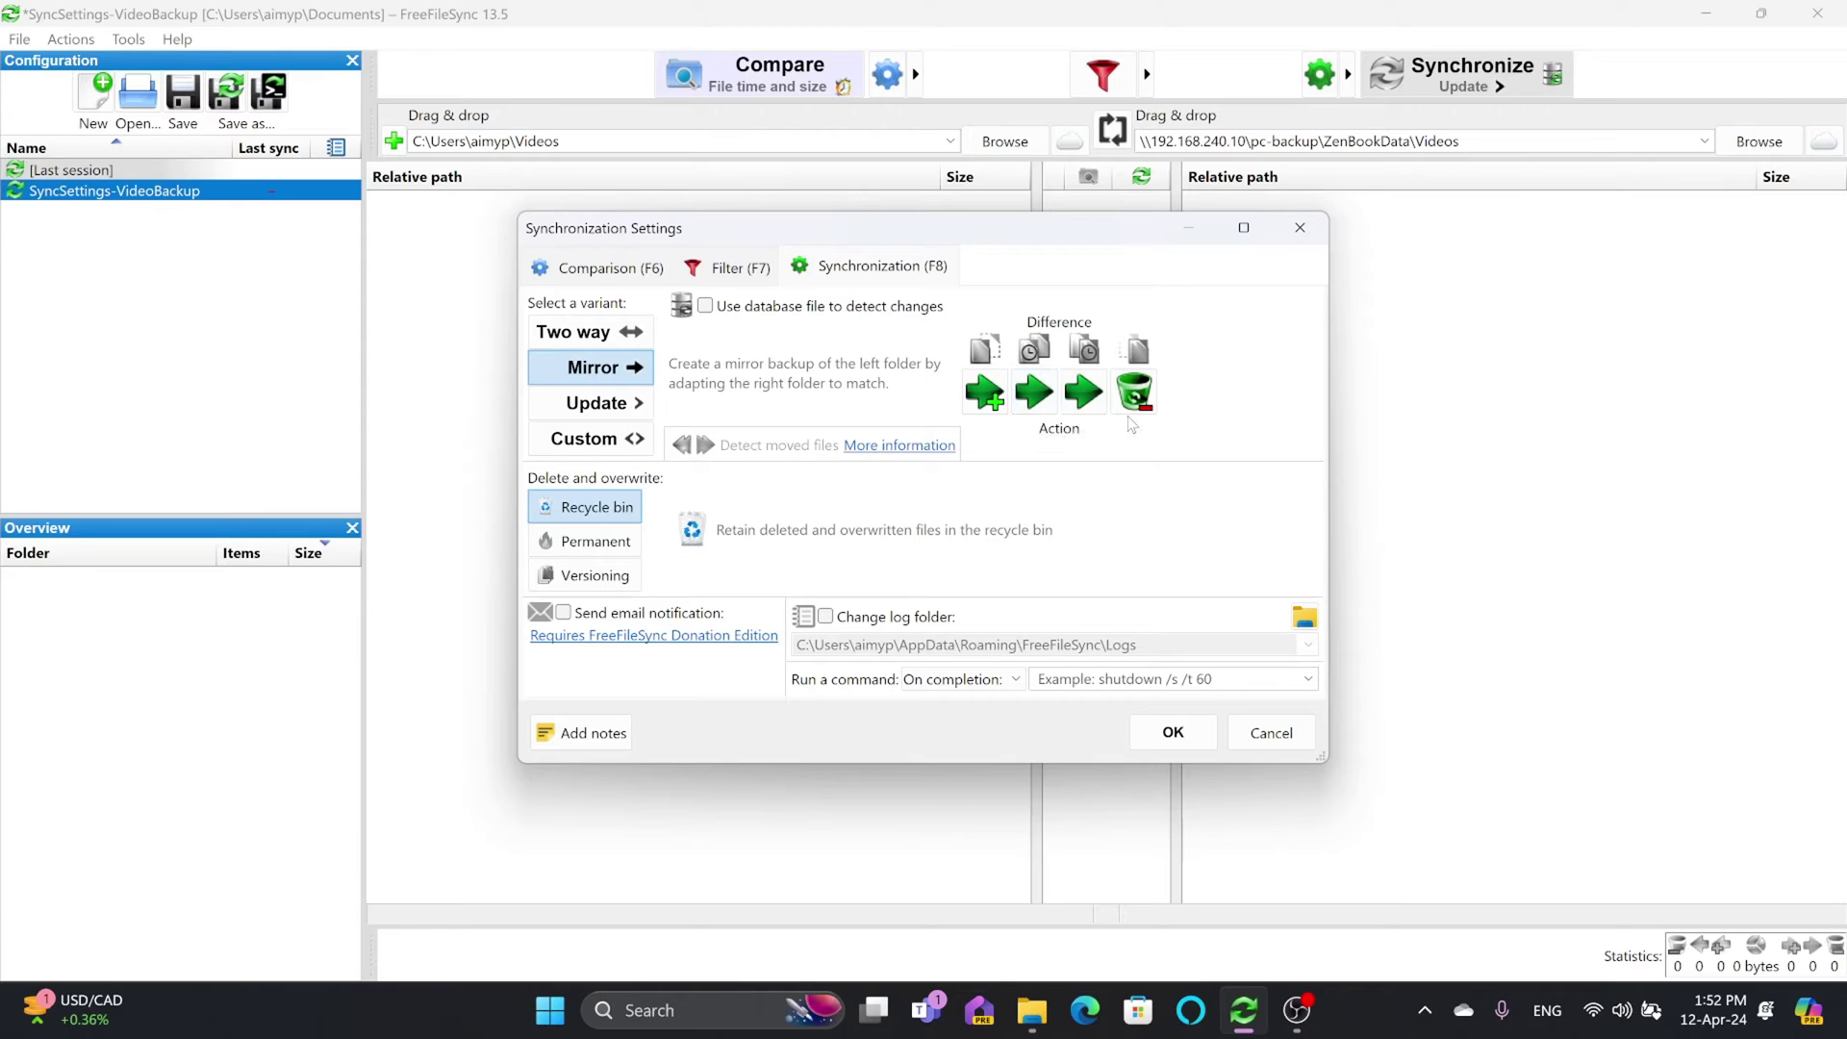
left_click(635, 409)
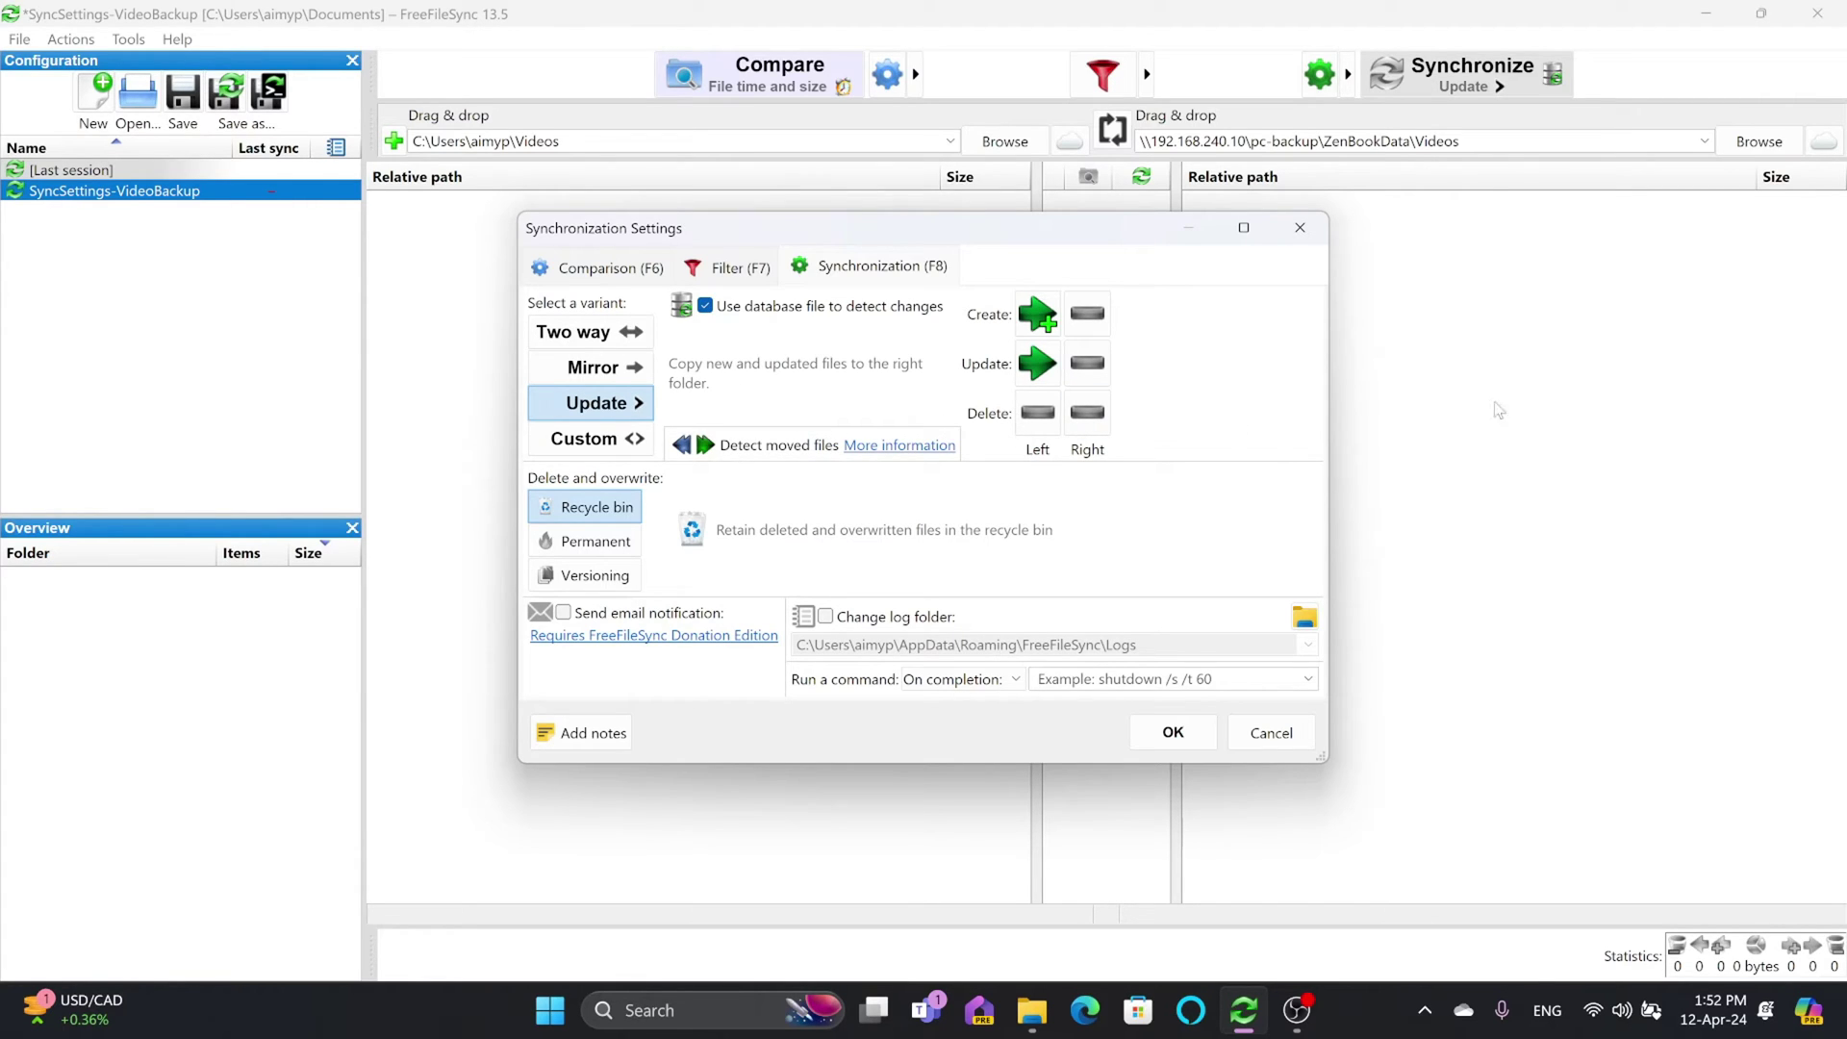
- Choose the Custom synchronization variant and set the action for all four difference categories to do nothing
left_click(595, 439)
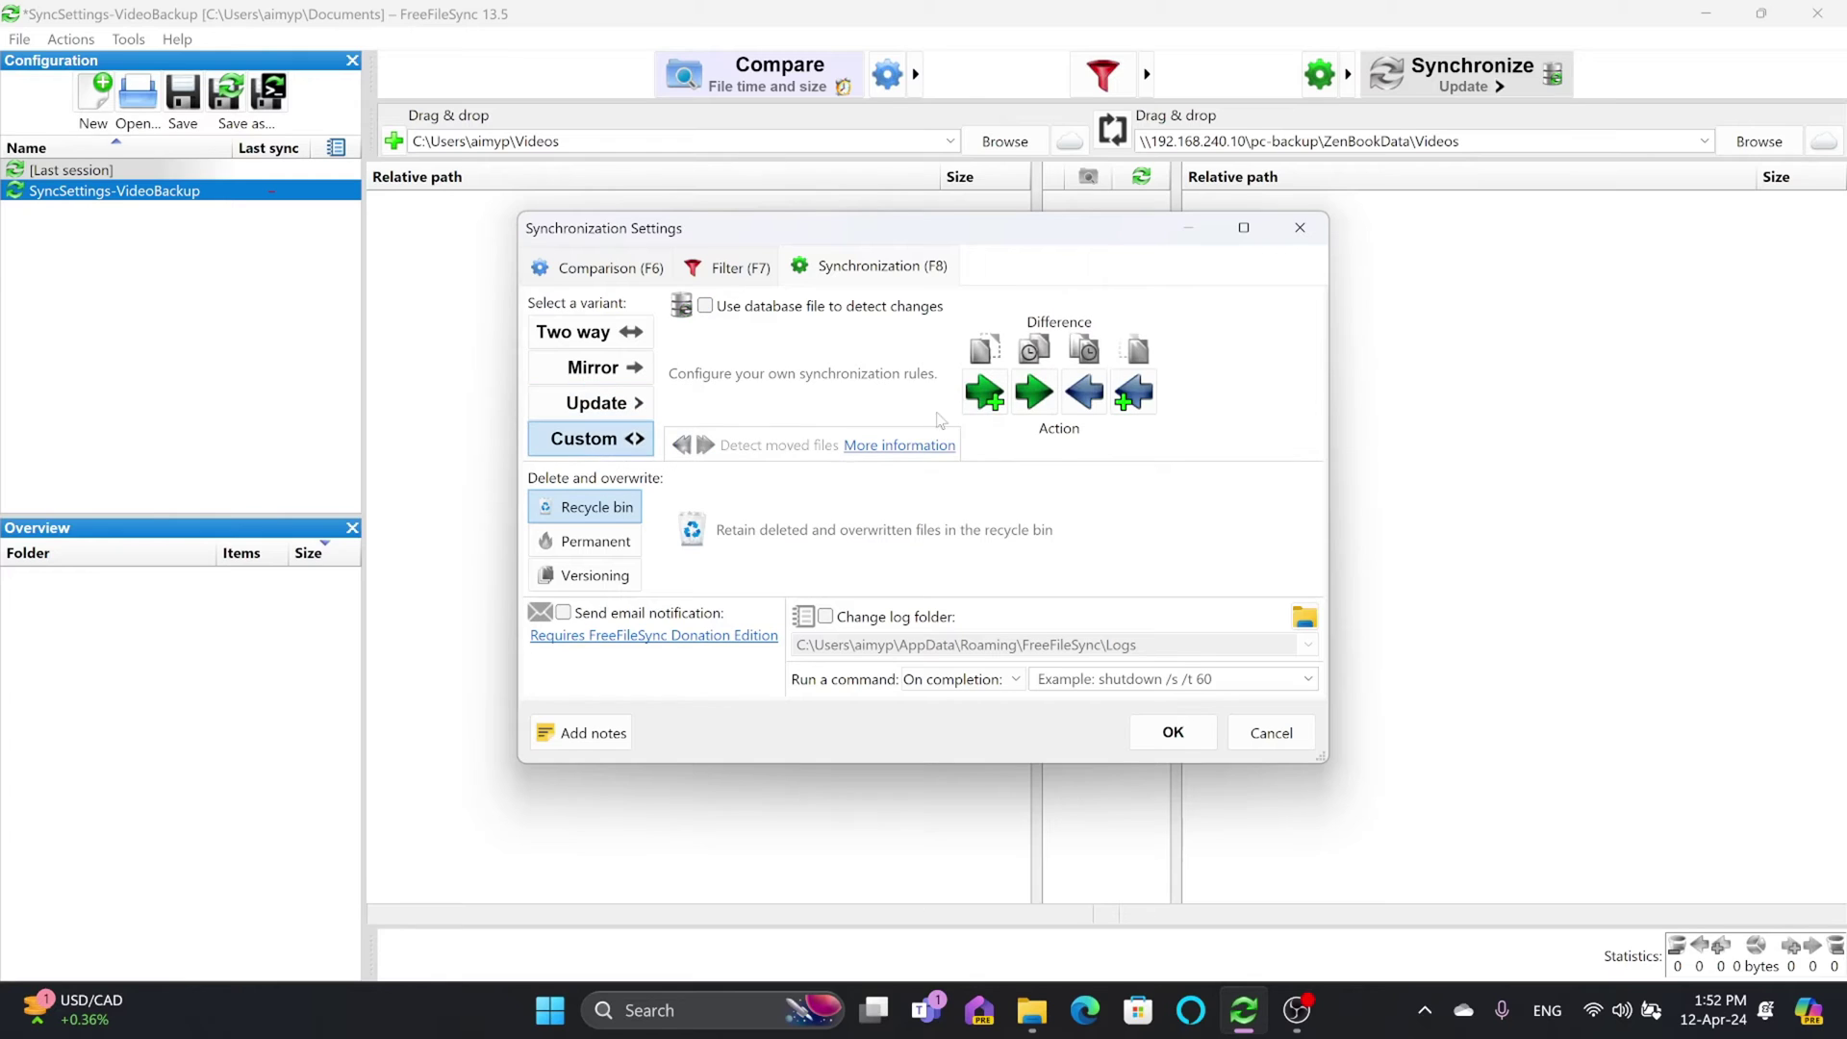
left_click(985, 392)
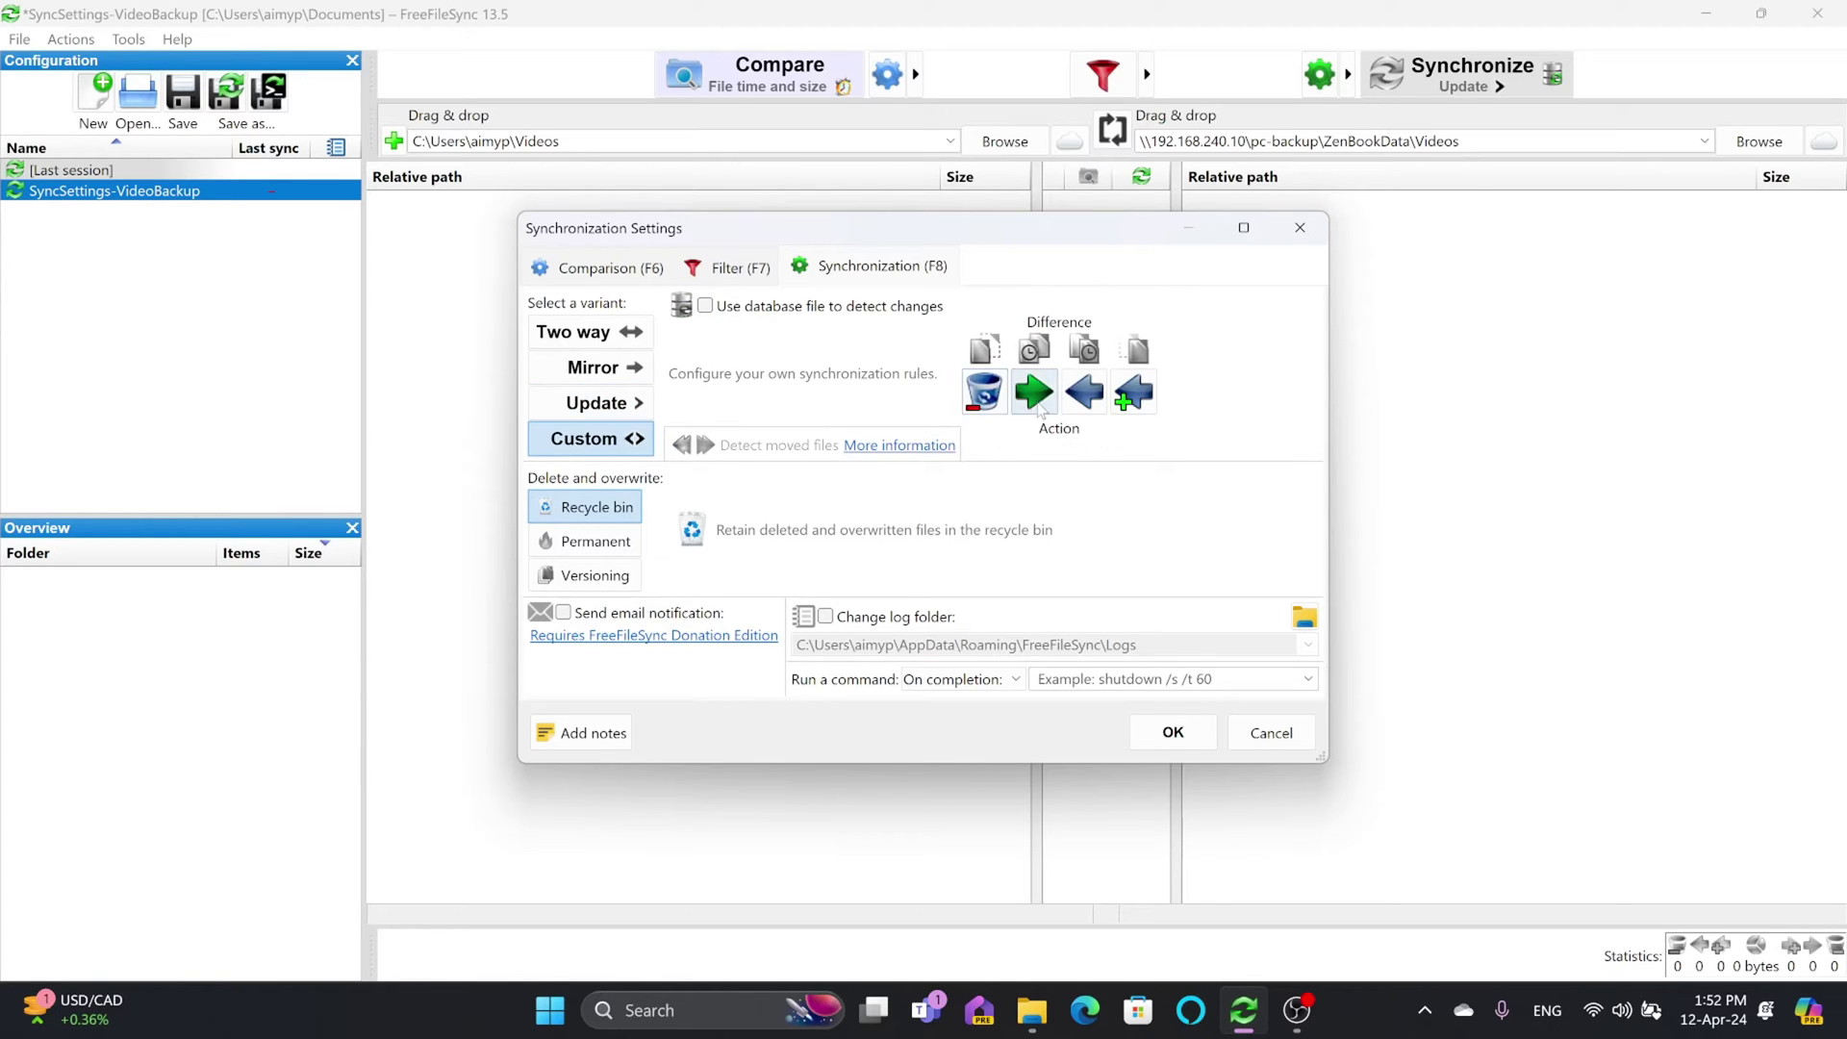
left_click(1034, 392)
left_click(1085, 392)
left_click(1133, 391)
left_click(984, 392)
left_click(1034, 391)
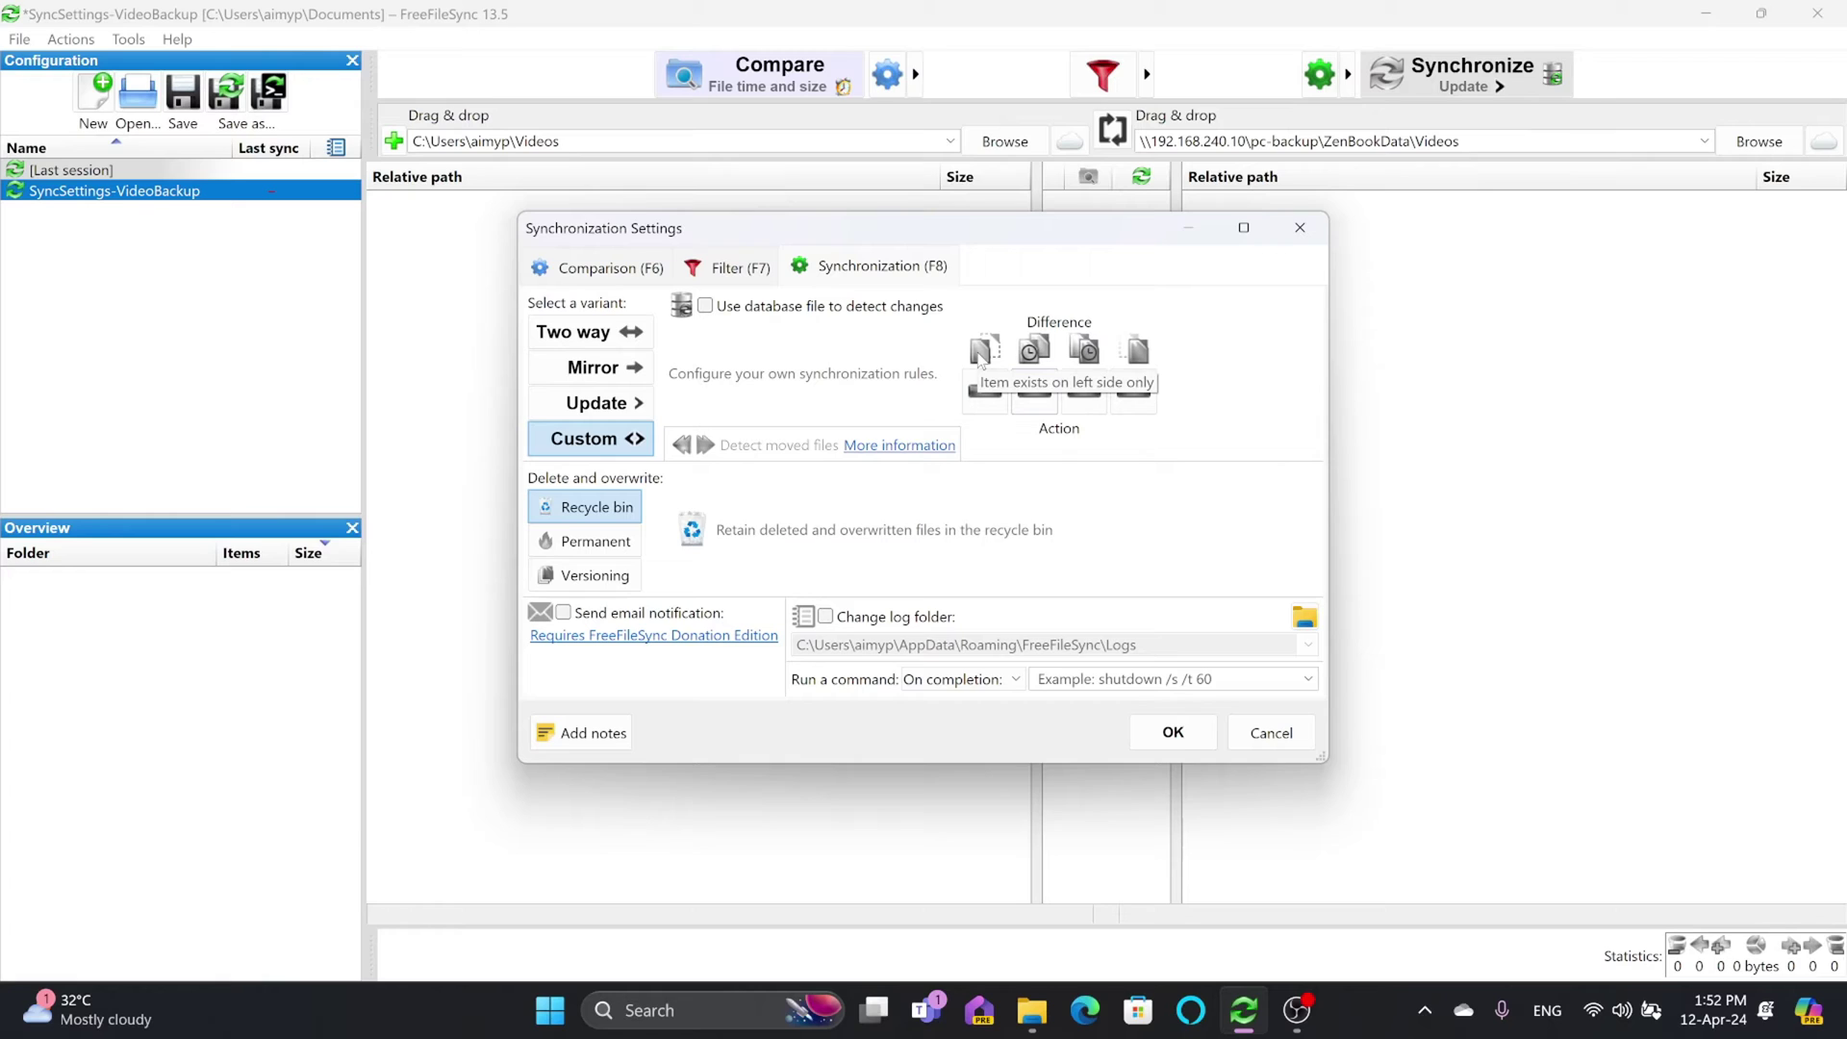
- Set left-only and newer-left items to copy to the right folder, and cycle the newer-right action back to do nothing
left_click(983, 392)
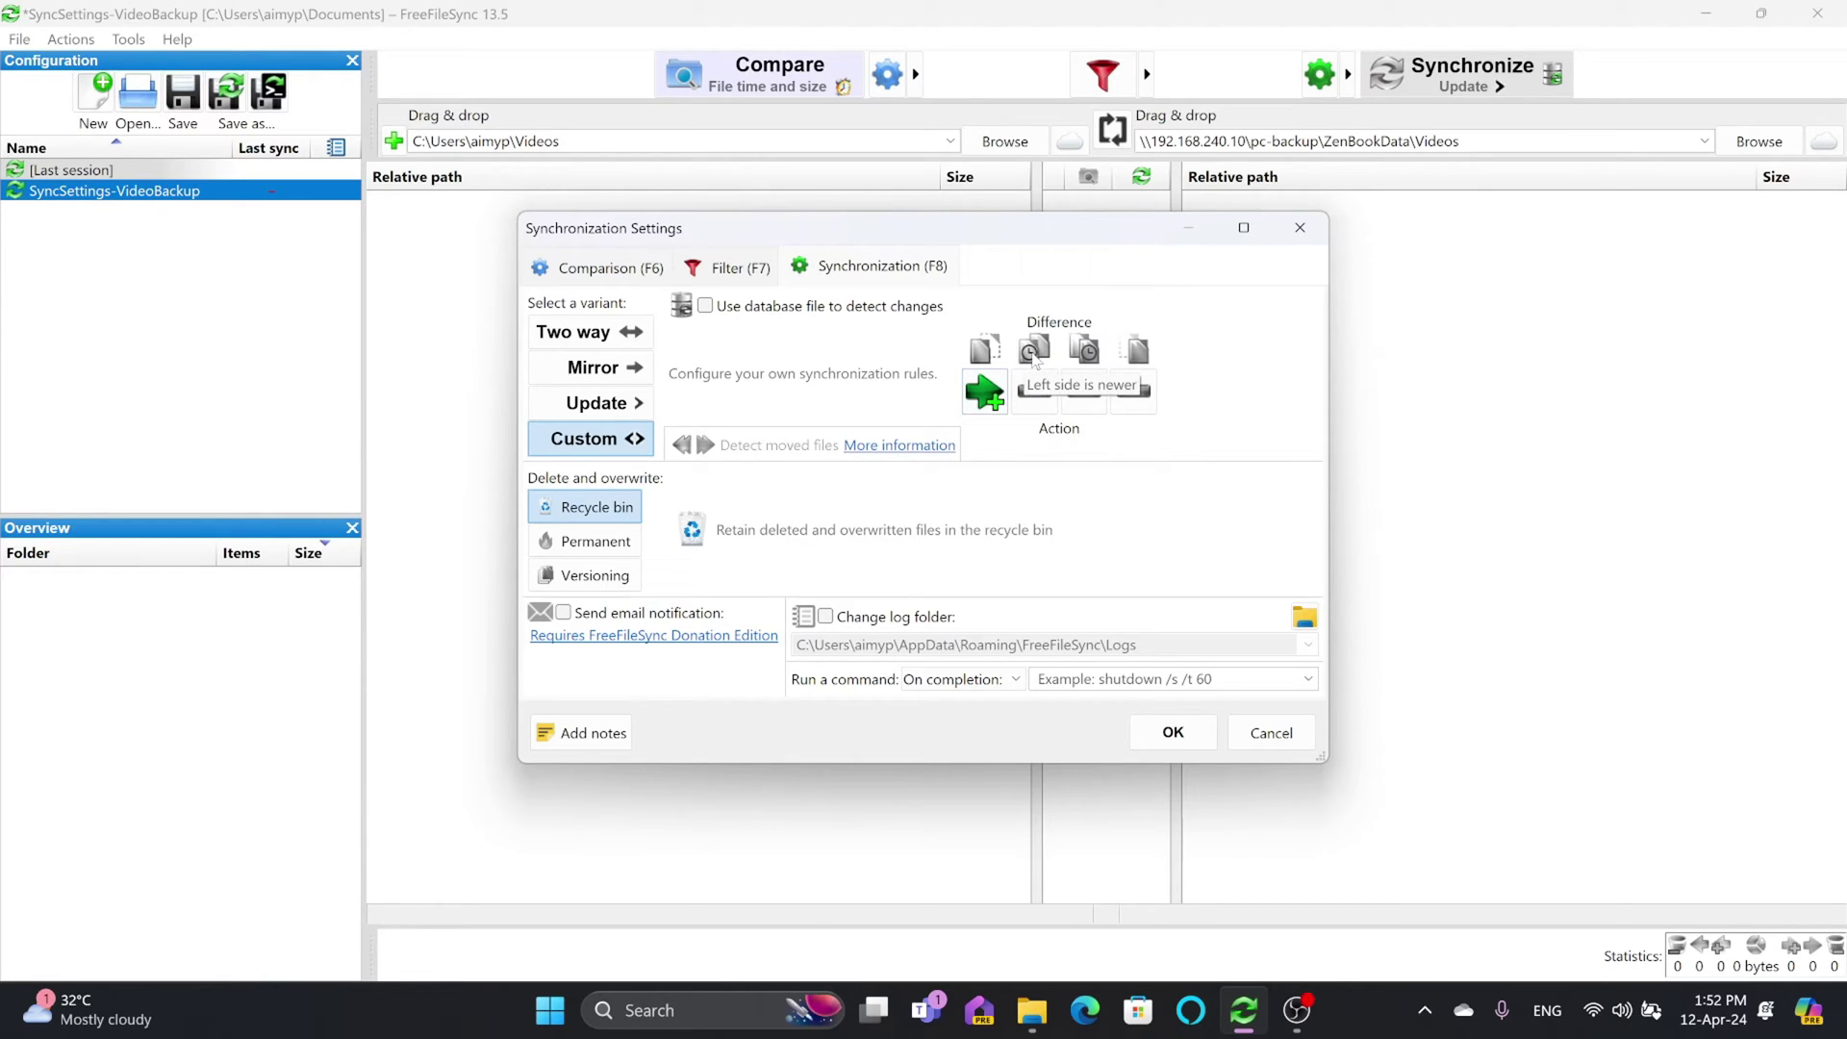
left_click(1034, 392)
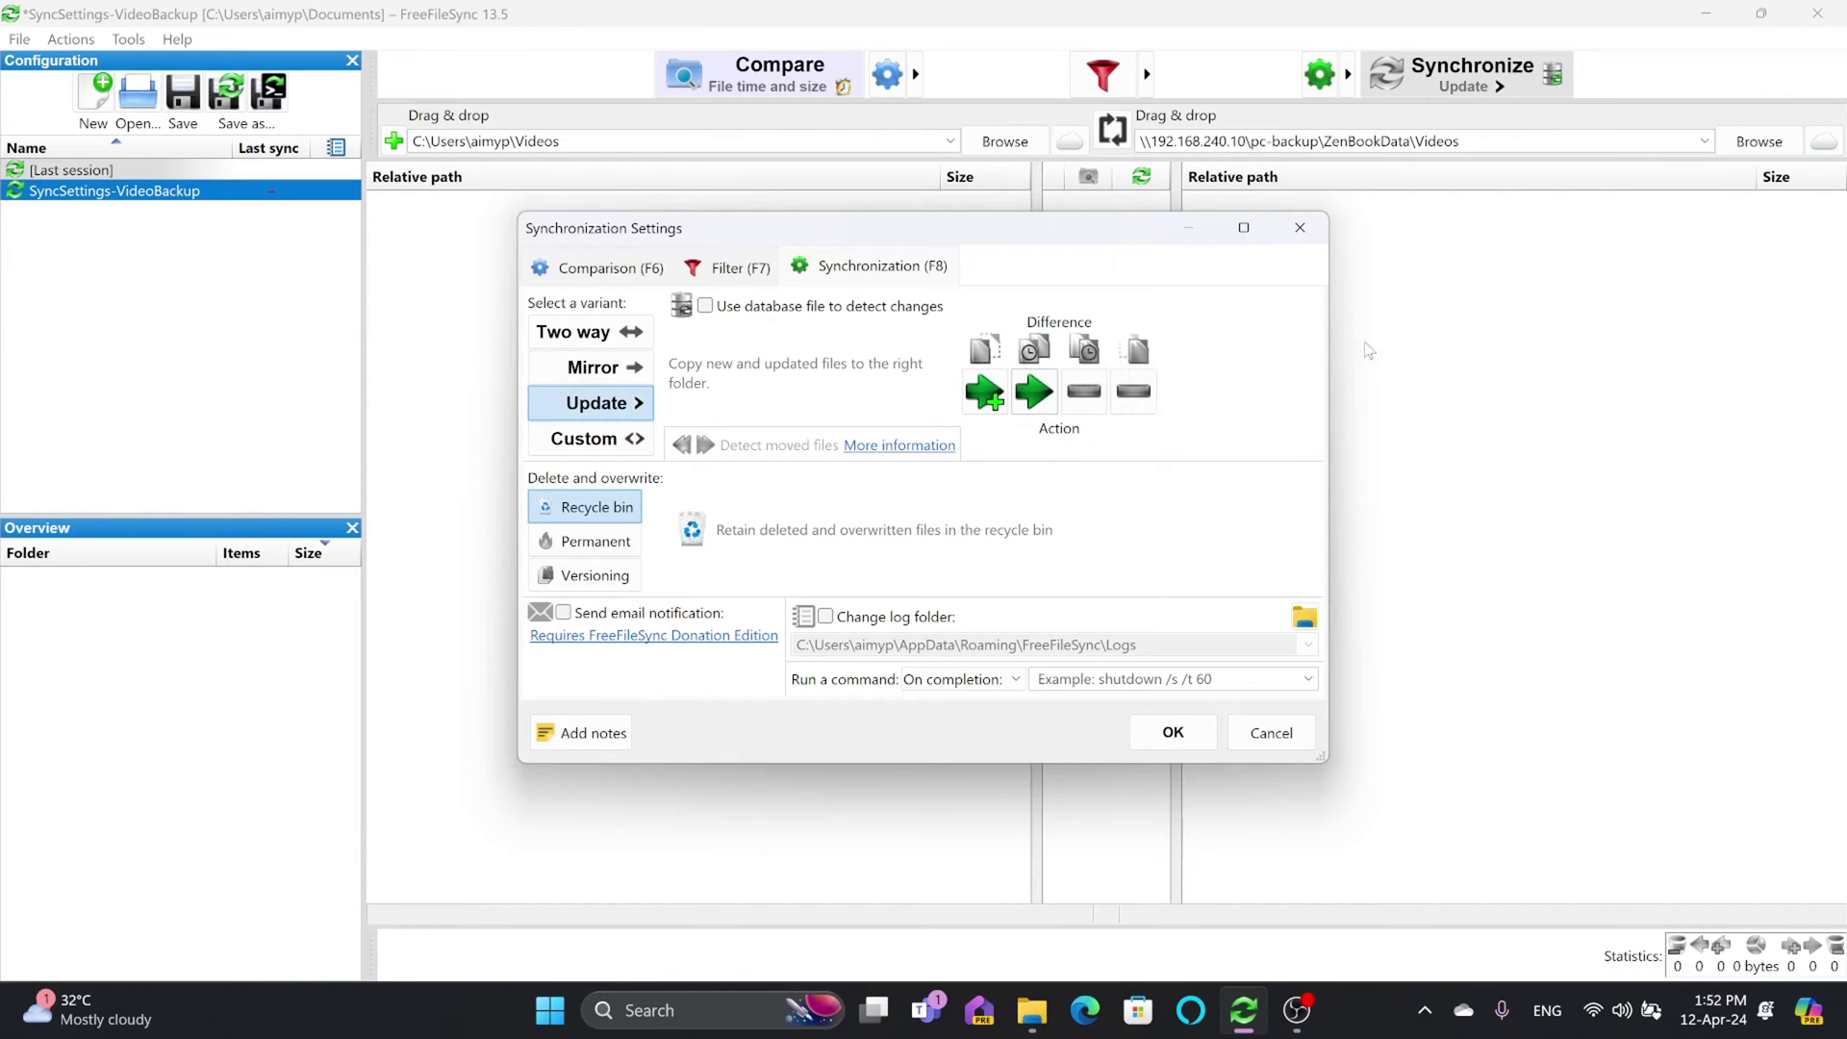
left_click(1086, 393)
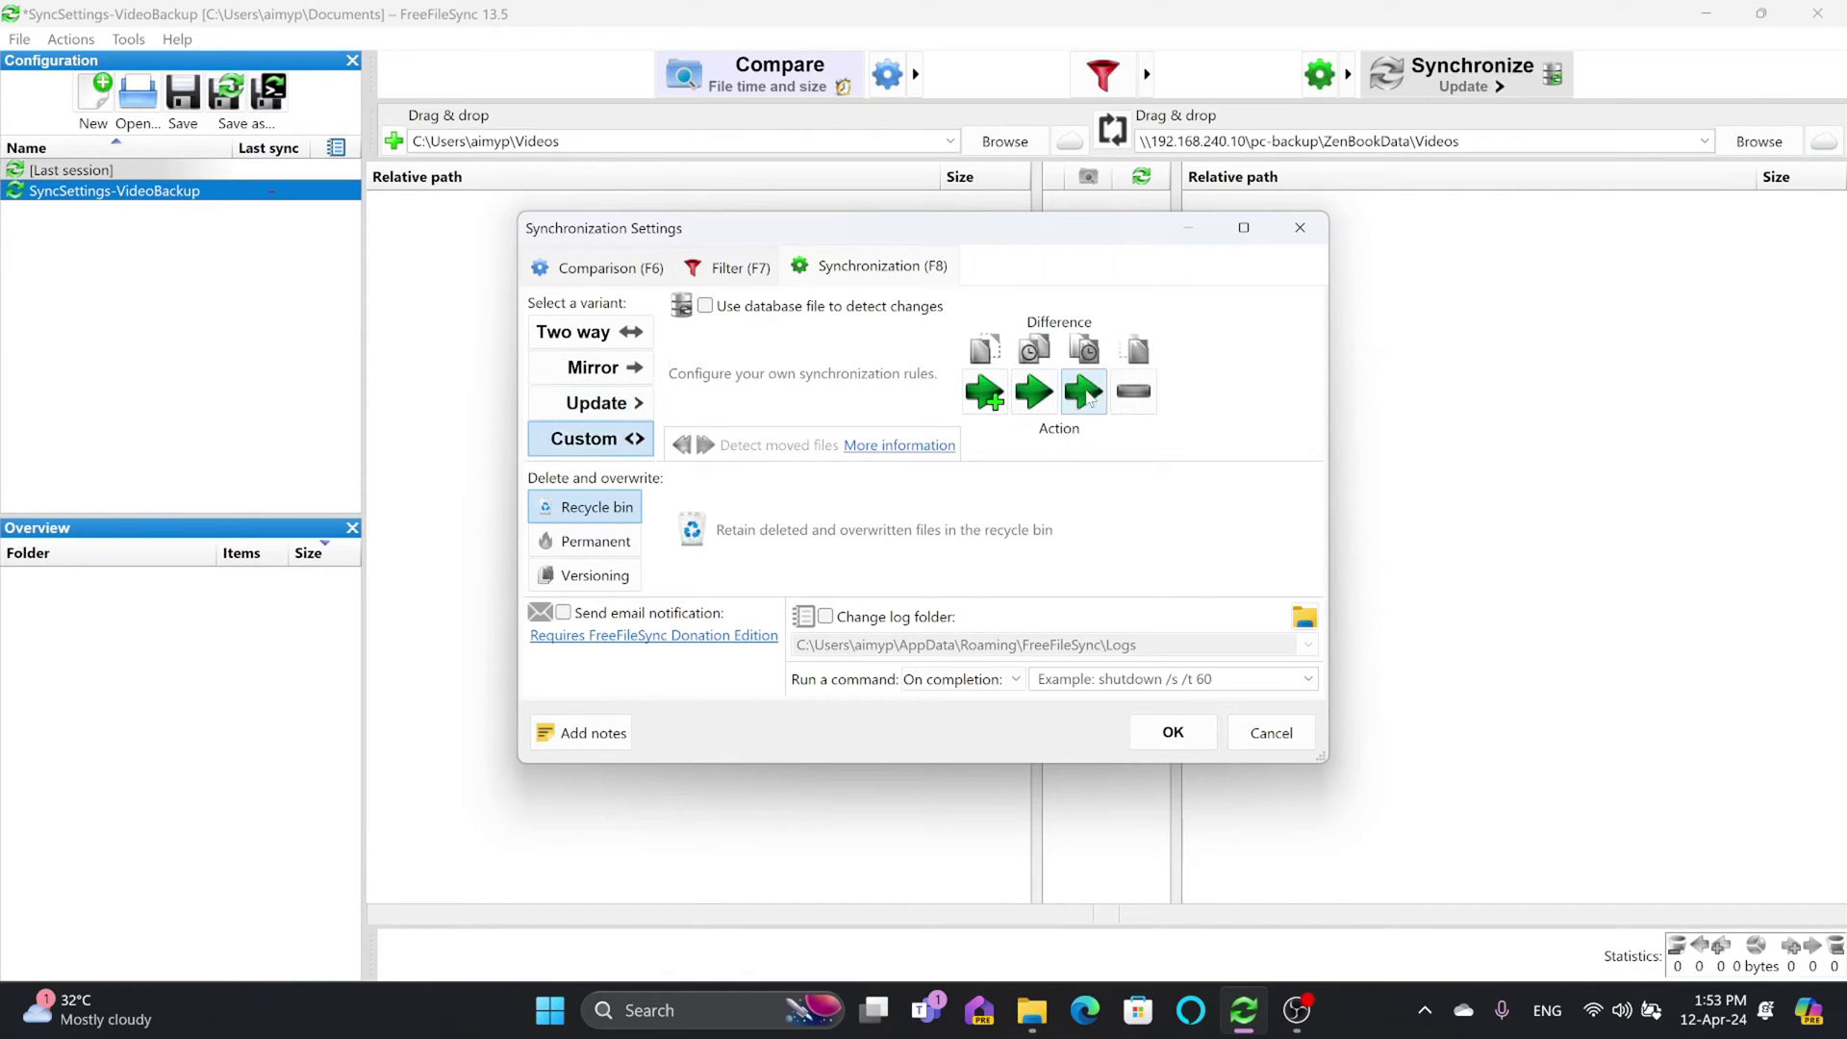
left_click(1085, 392)
left_click(1088, 394)
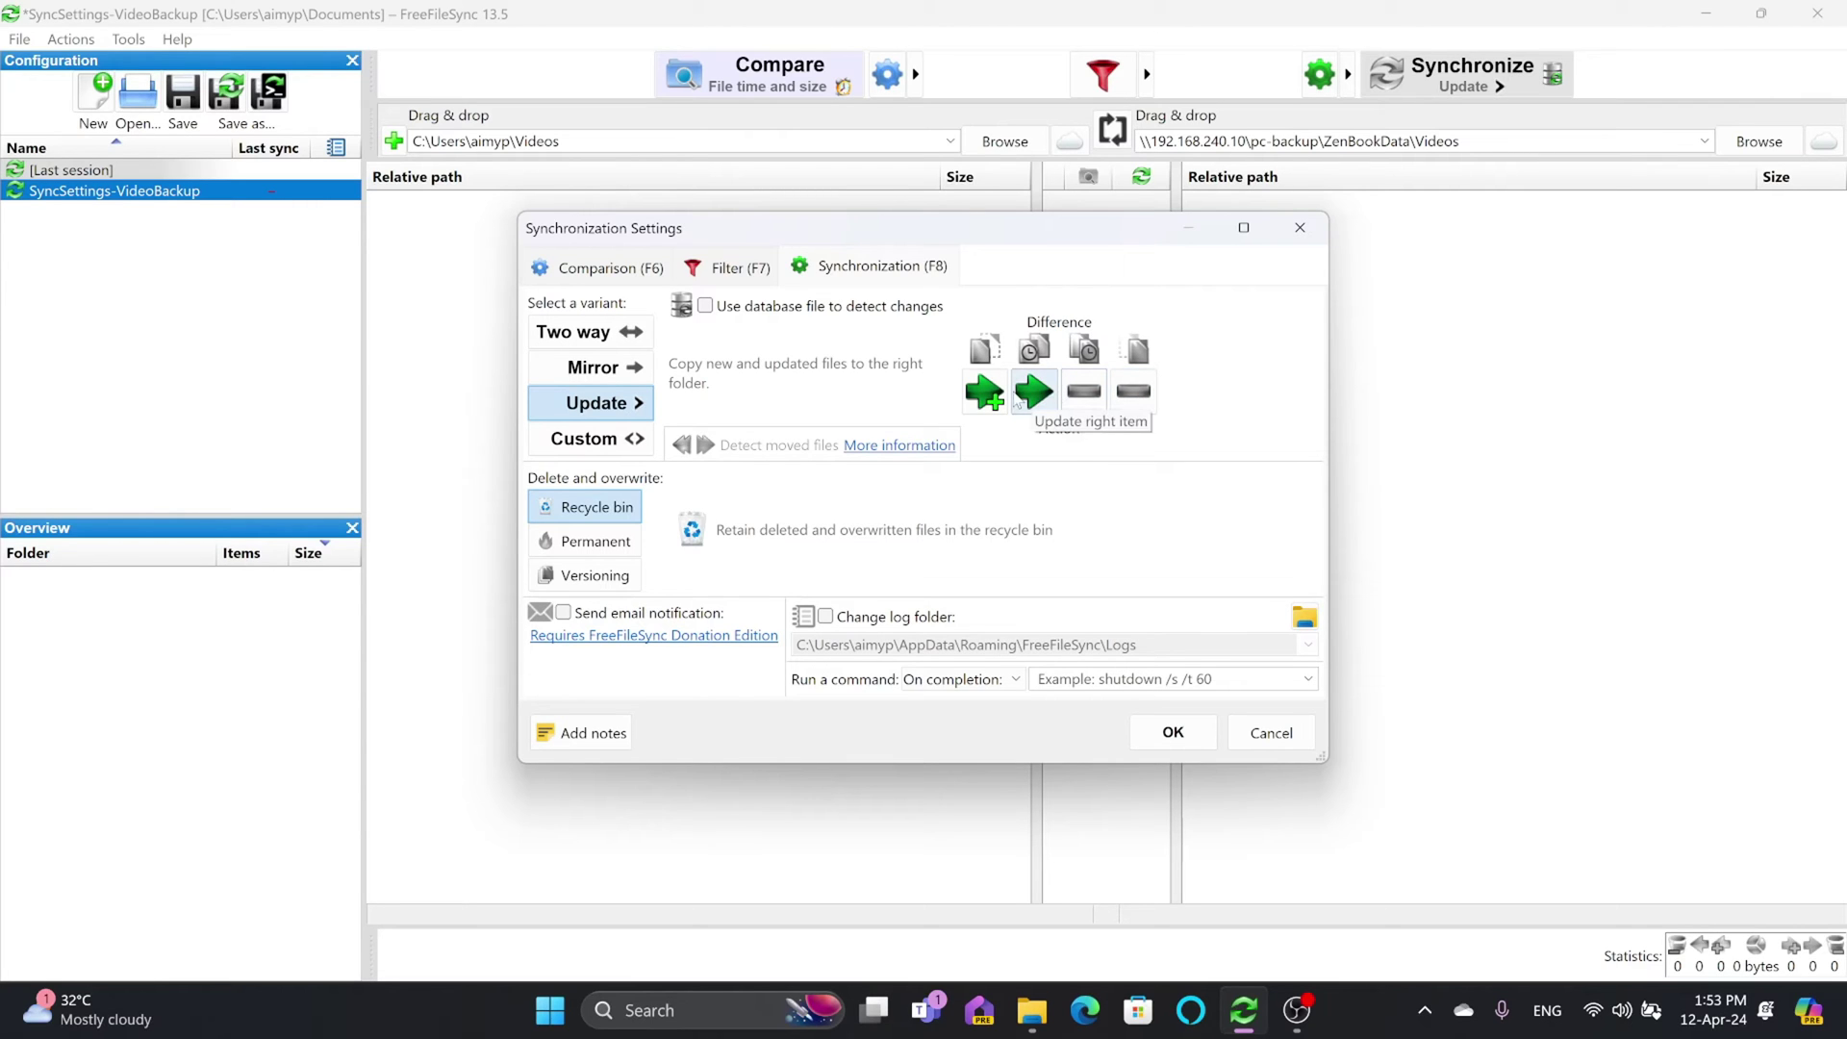
- Review the Mirror and Two way rules, then choose the Update variant with database change detection and apply the synchronization settings
left_click(582, 369)
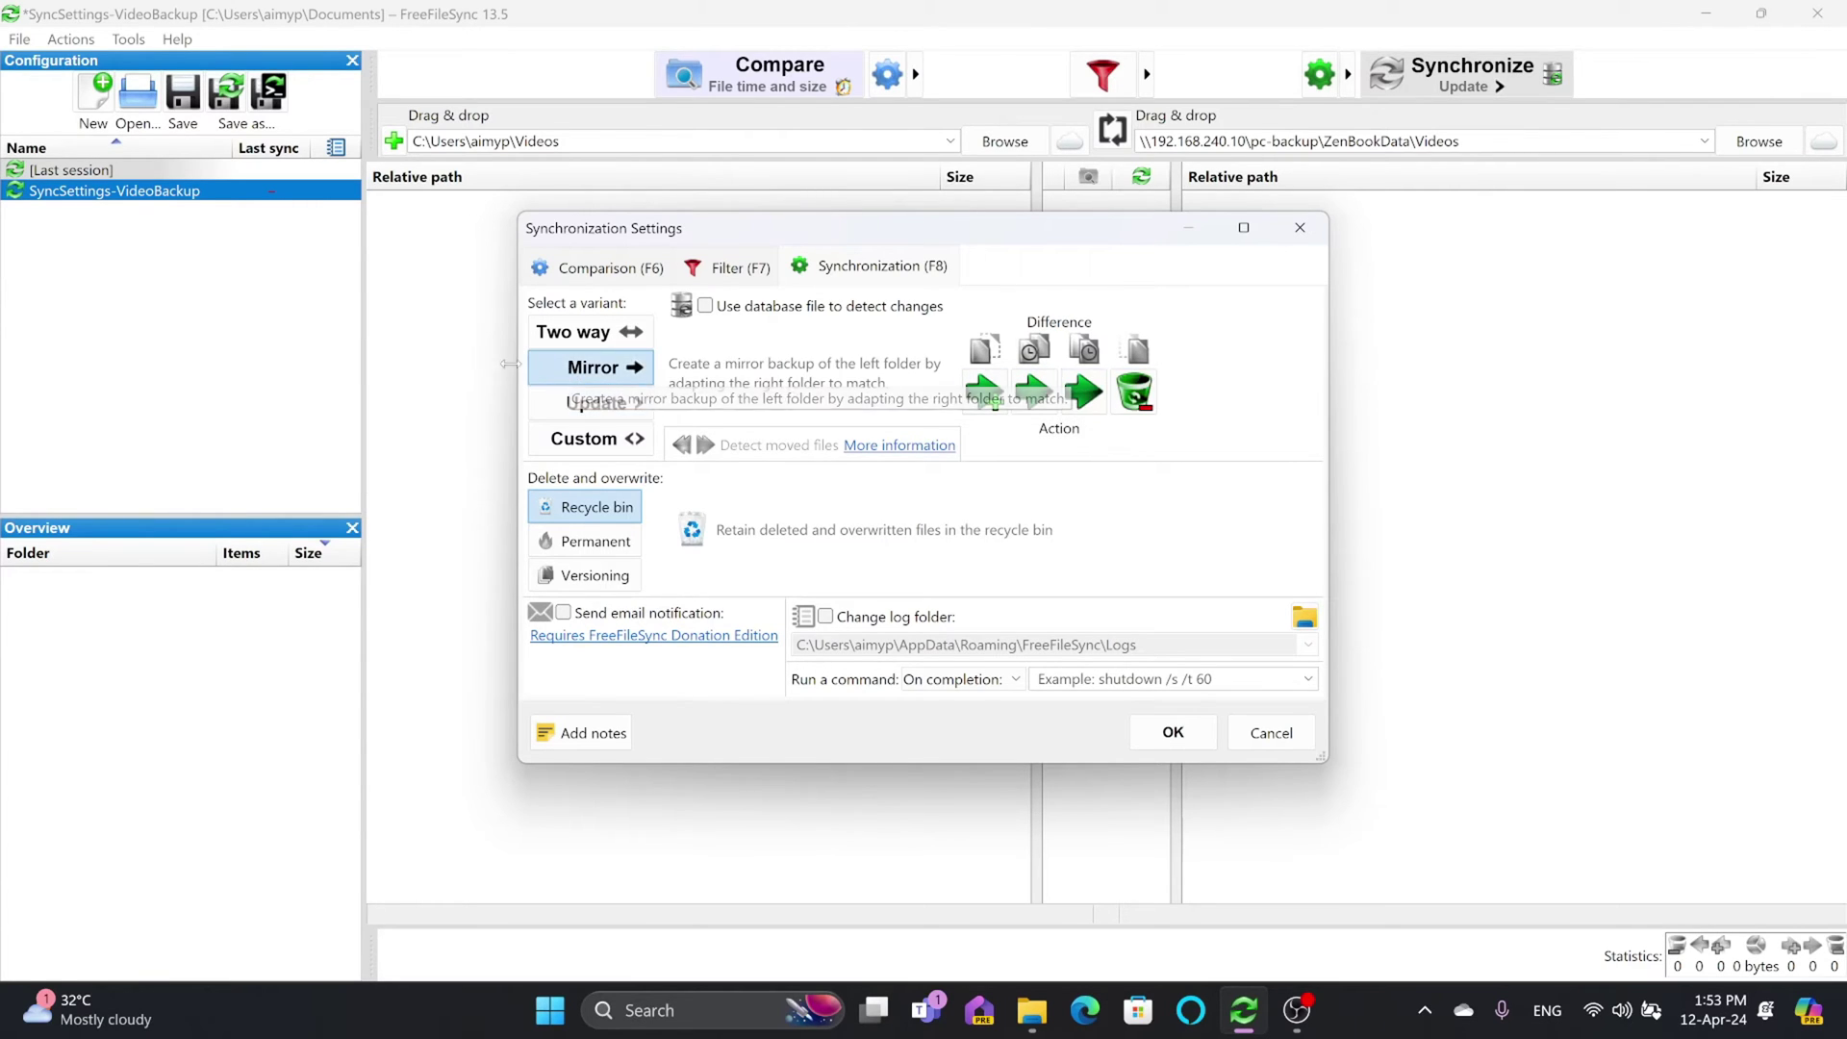
left_click(582, 332)
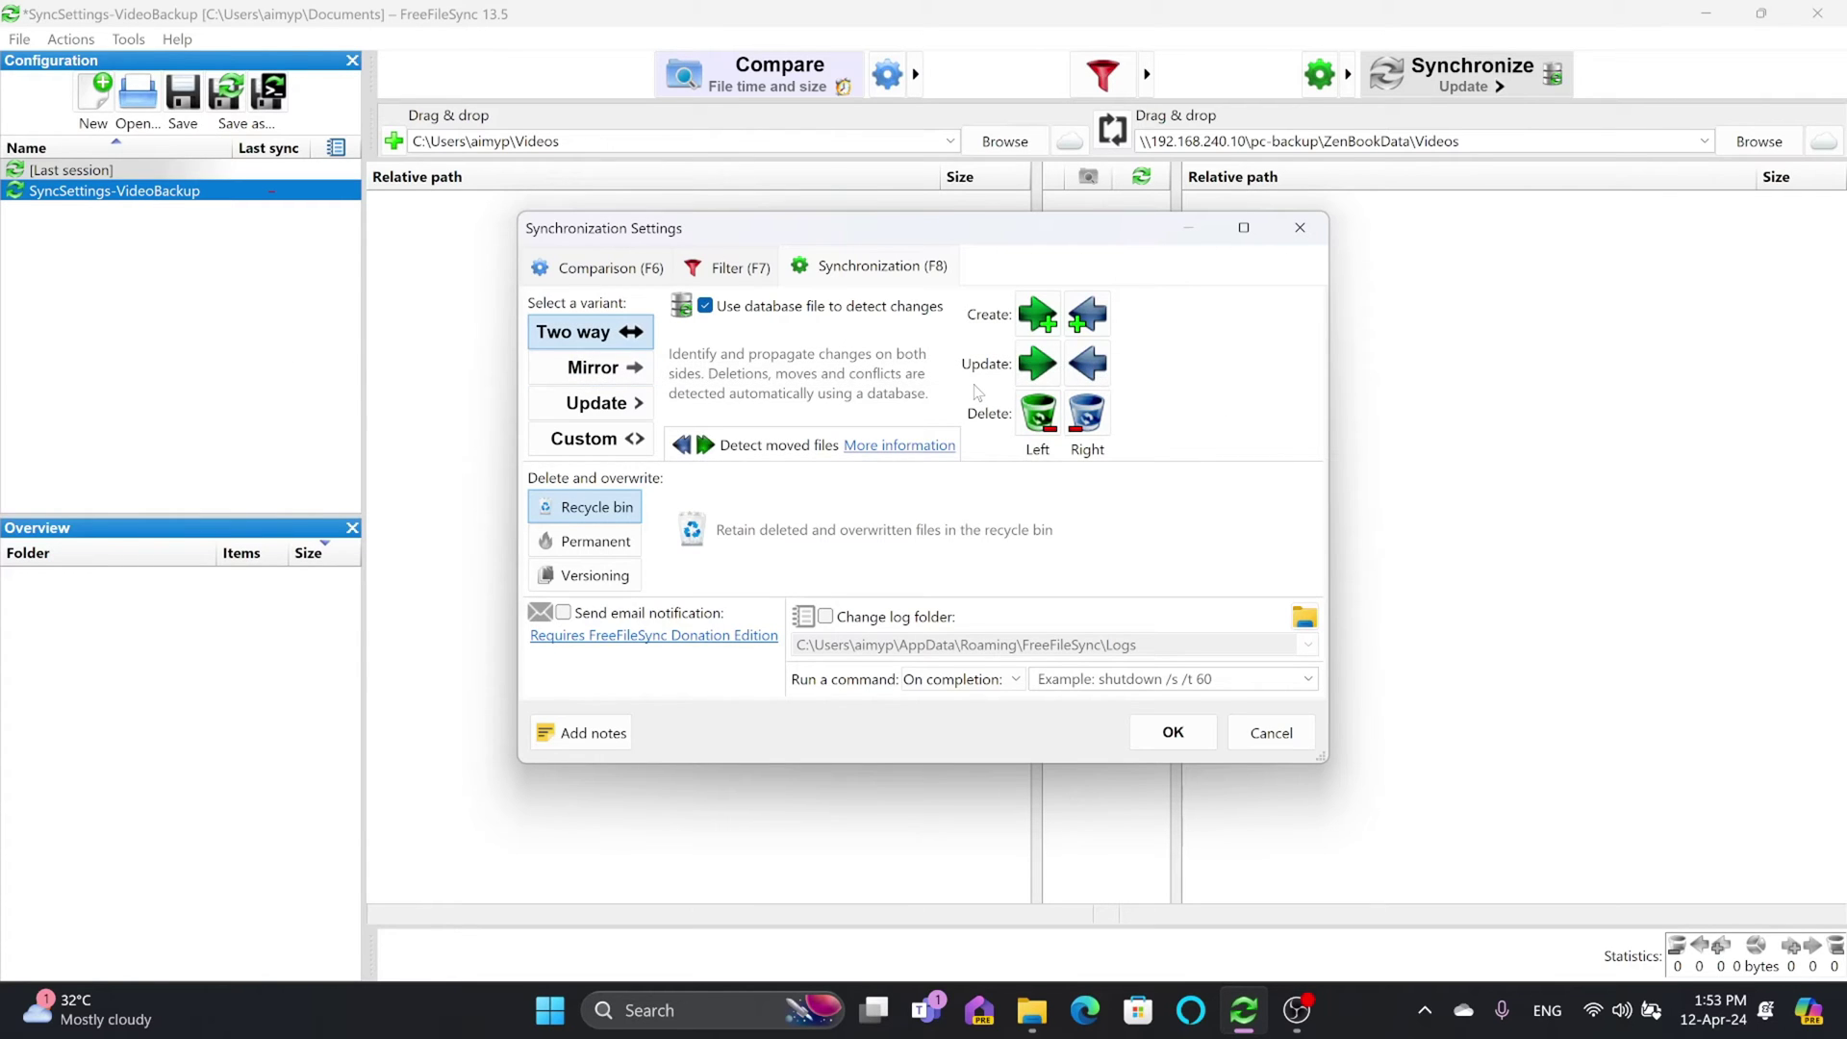
left_click(597, 403)
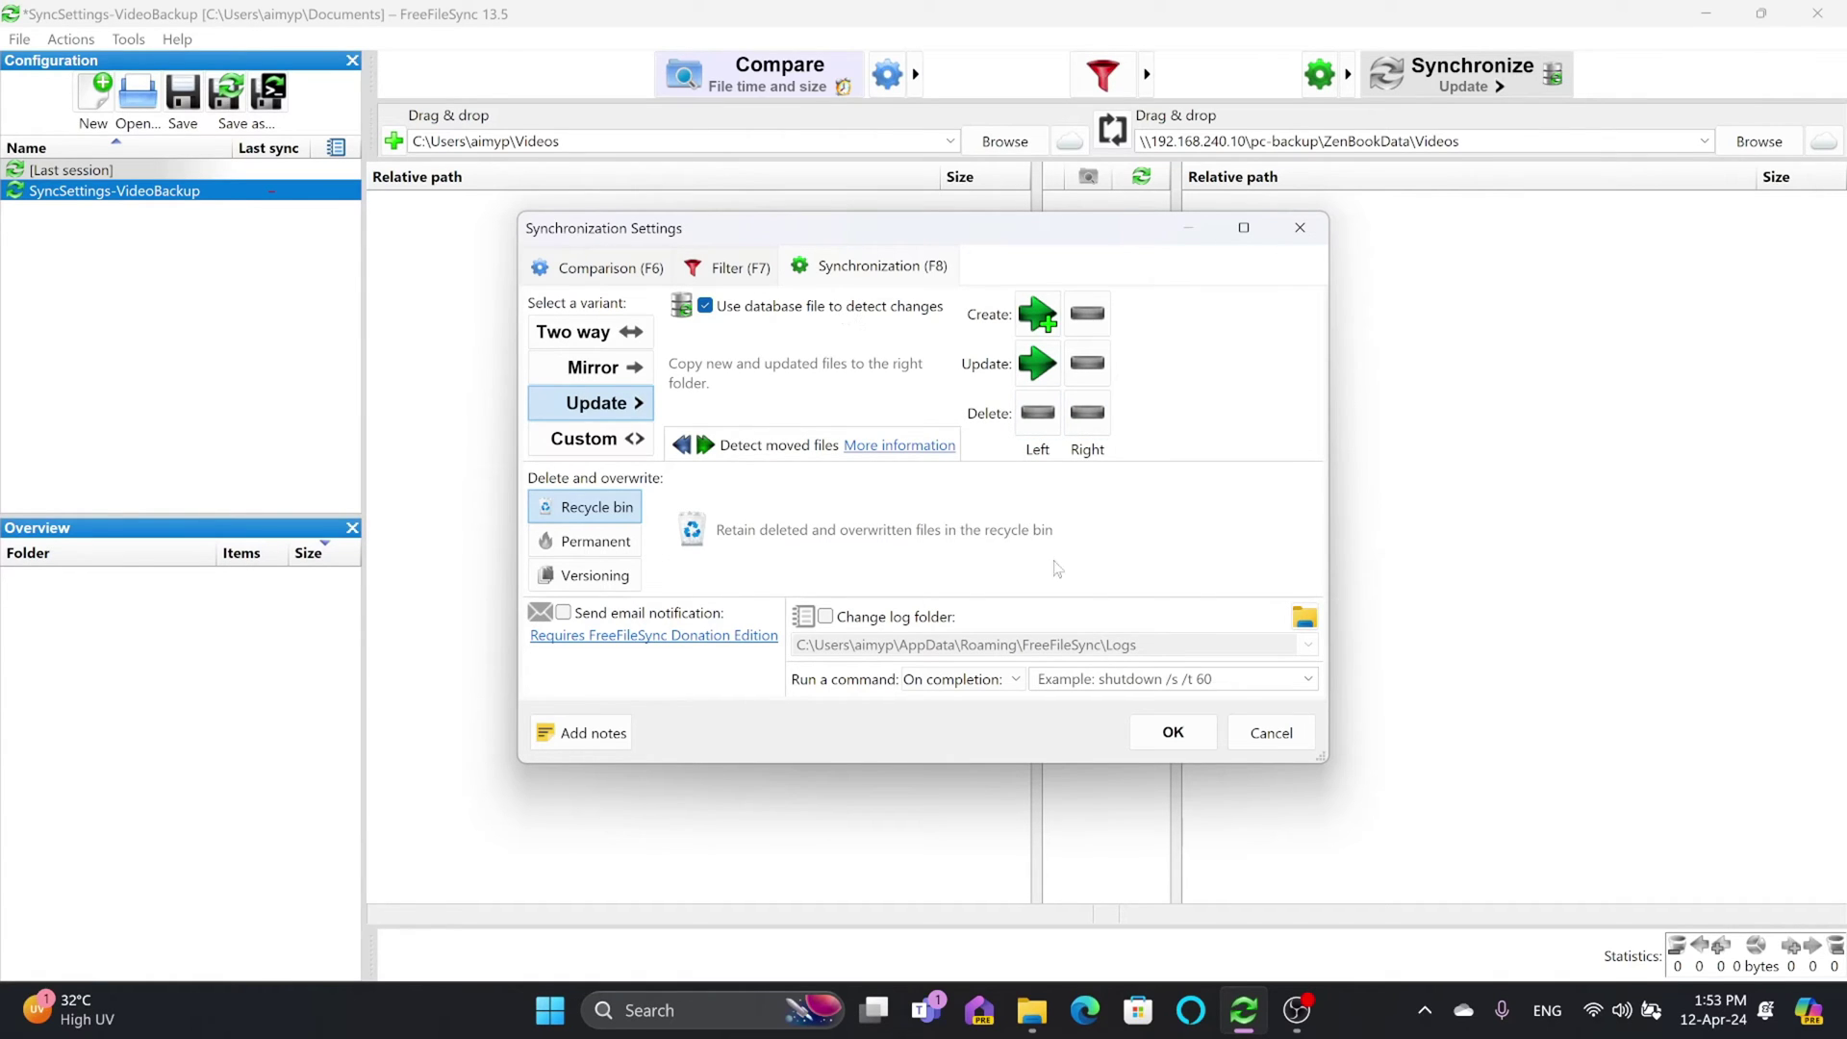
left_click(1173, 733)
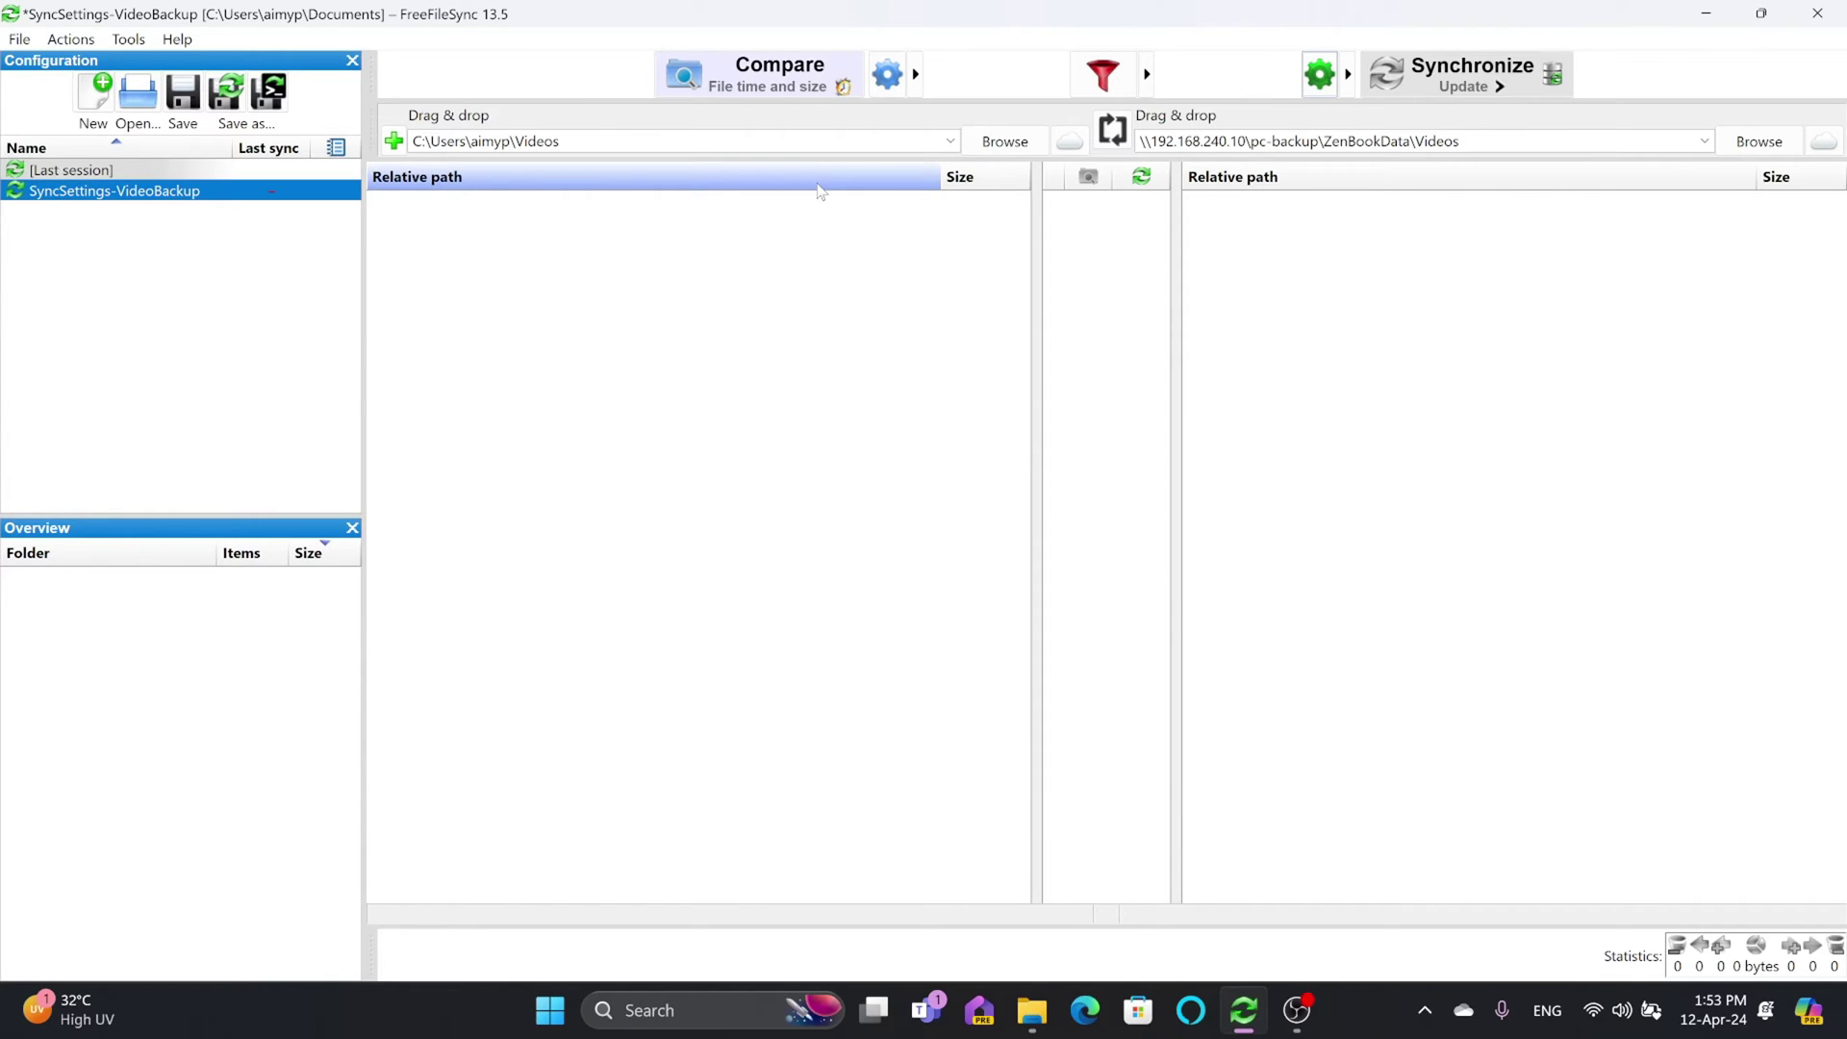
- Compare the local and network Videos folders and review the list of differences
left_click(764, 77)
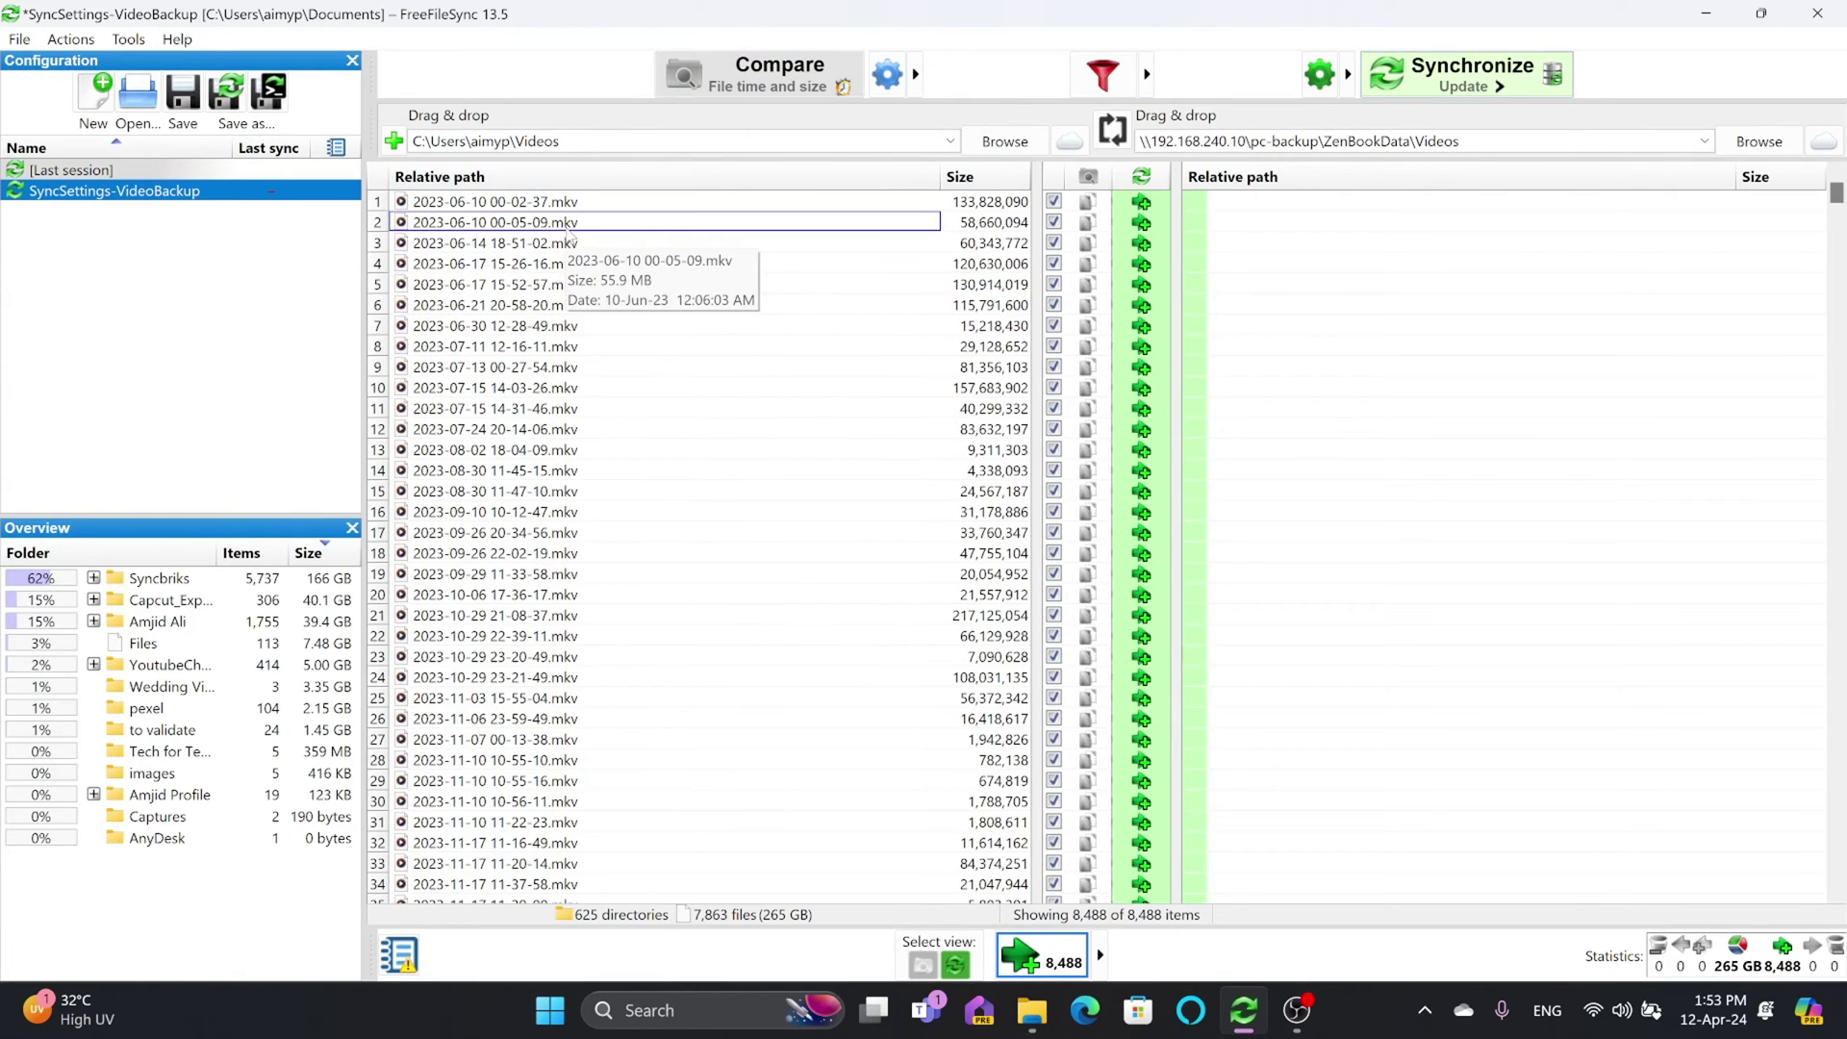
scroll(692, 500, "down", 20)
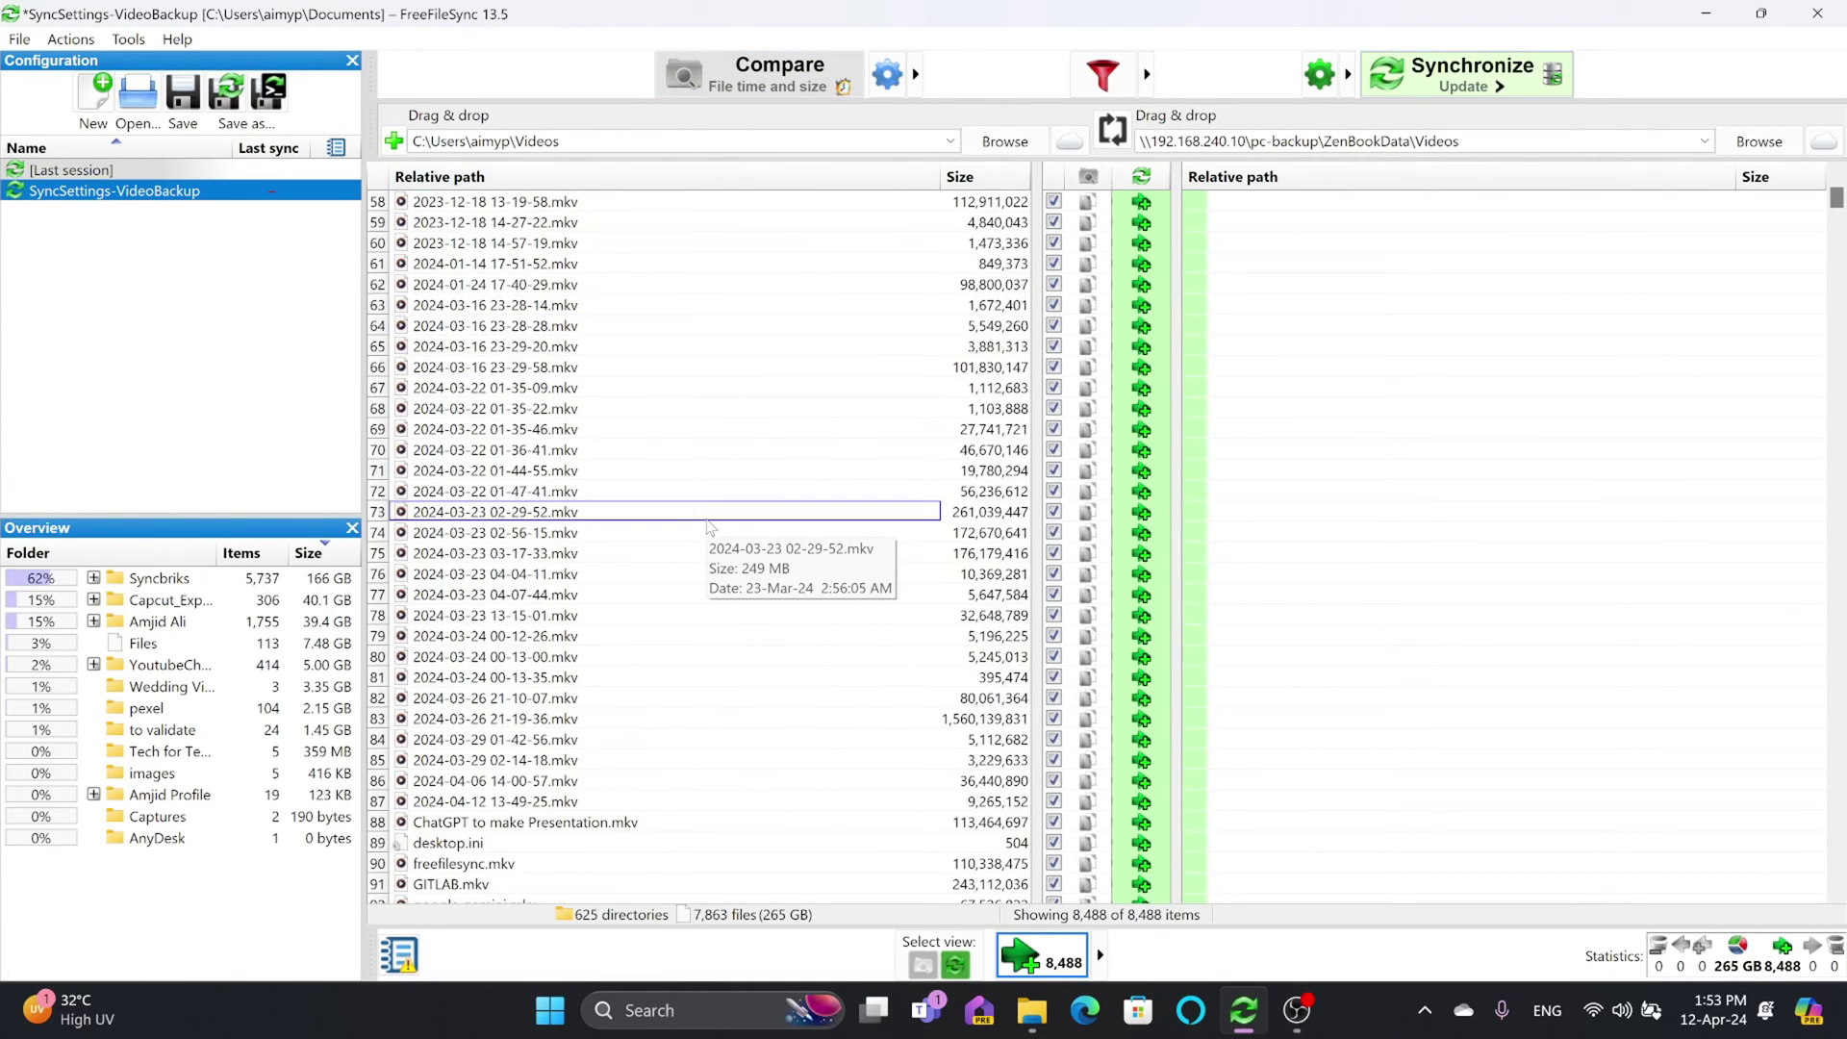
scroll(707, 537, "down", 16)
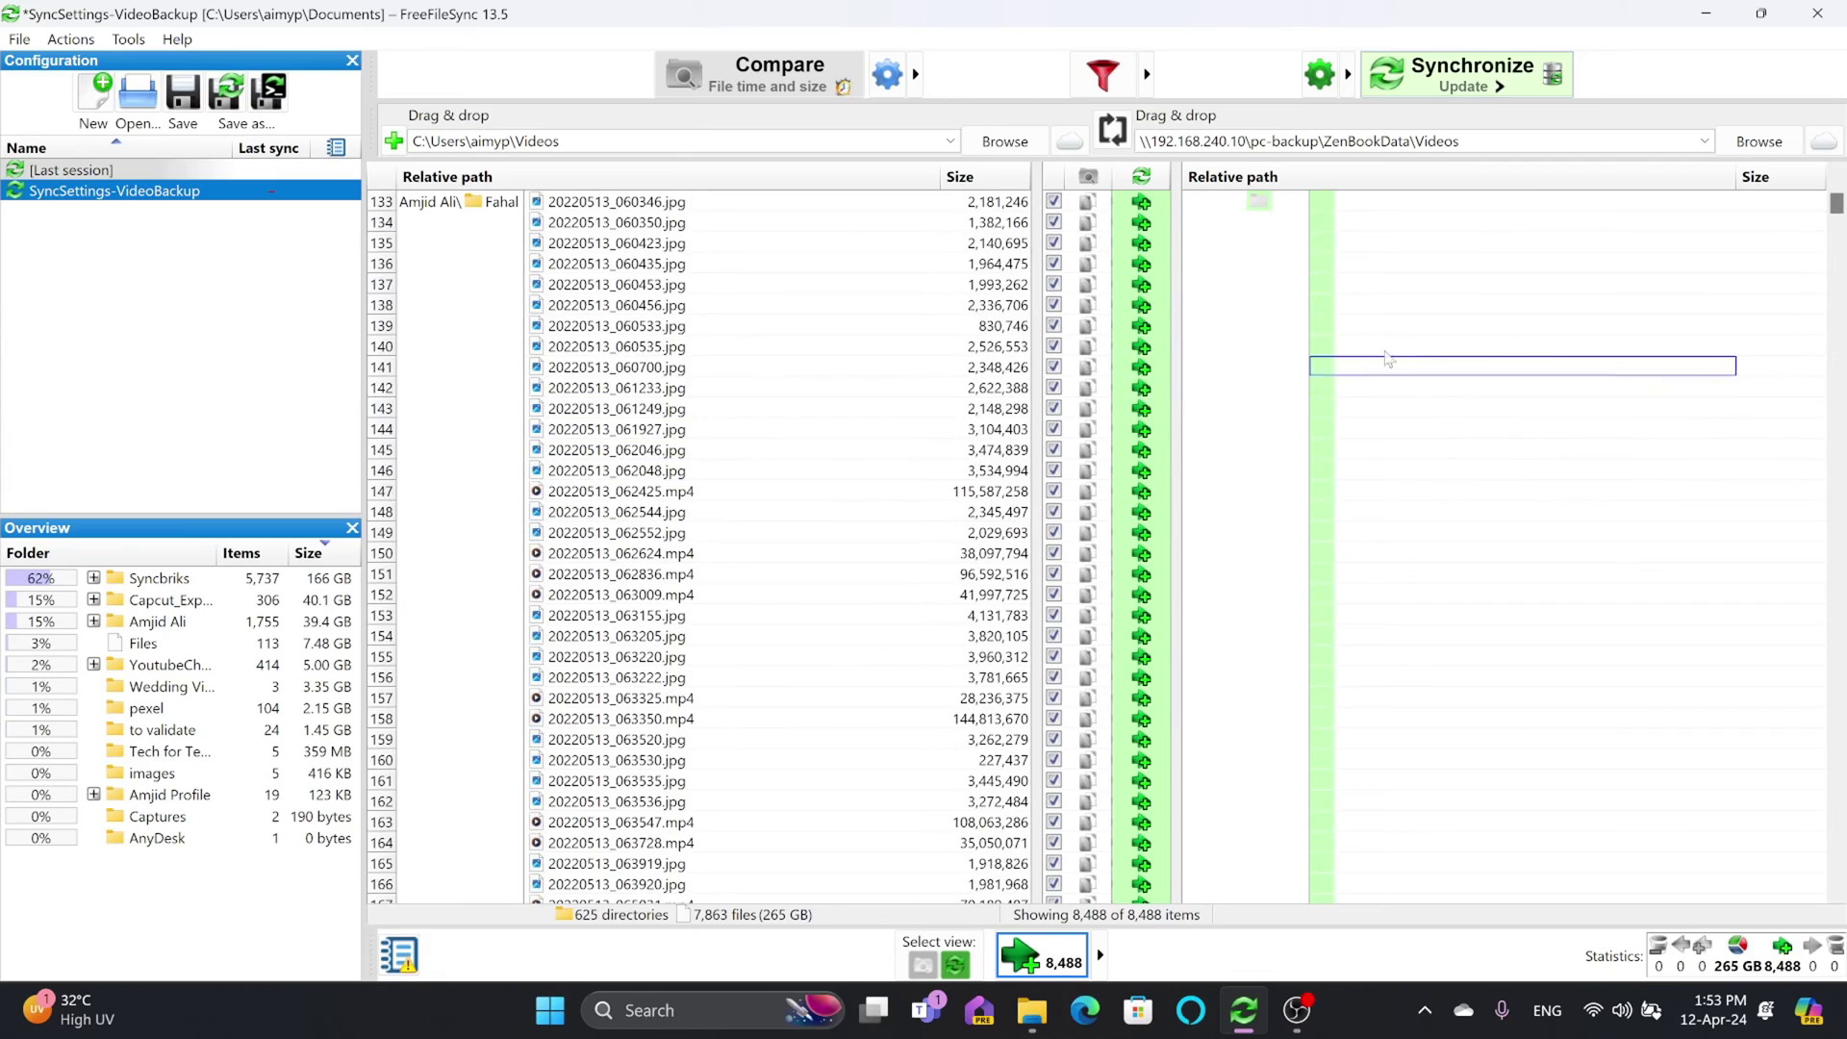
scroll(1624, 286, "up", 20)
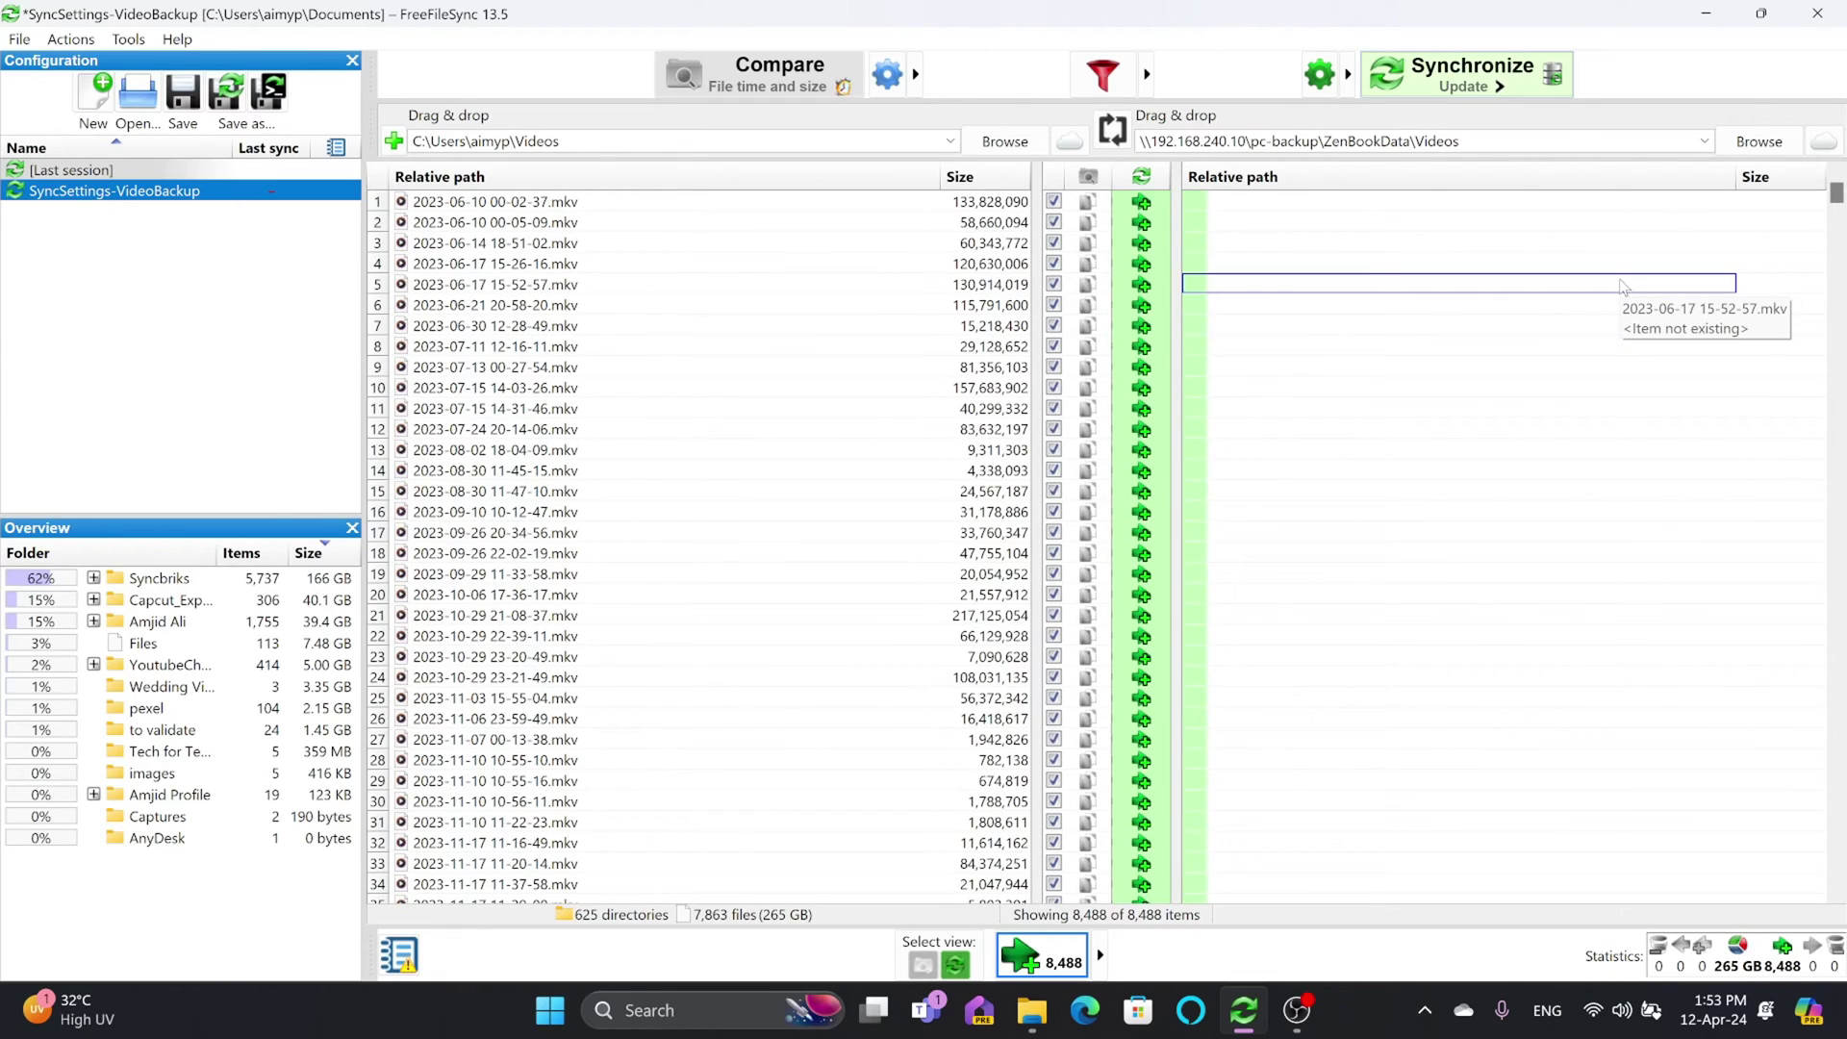
- Check the local Videos folder's size in its File Explorer properties, then start the Update synchronization in FreeFileSync
left_click(1461, 81)
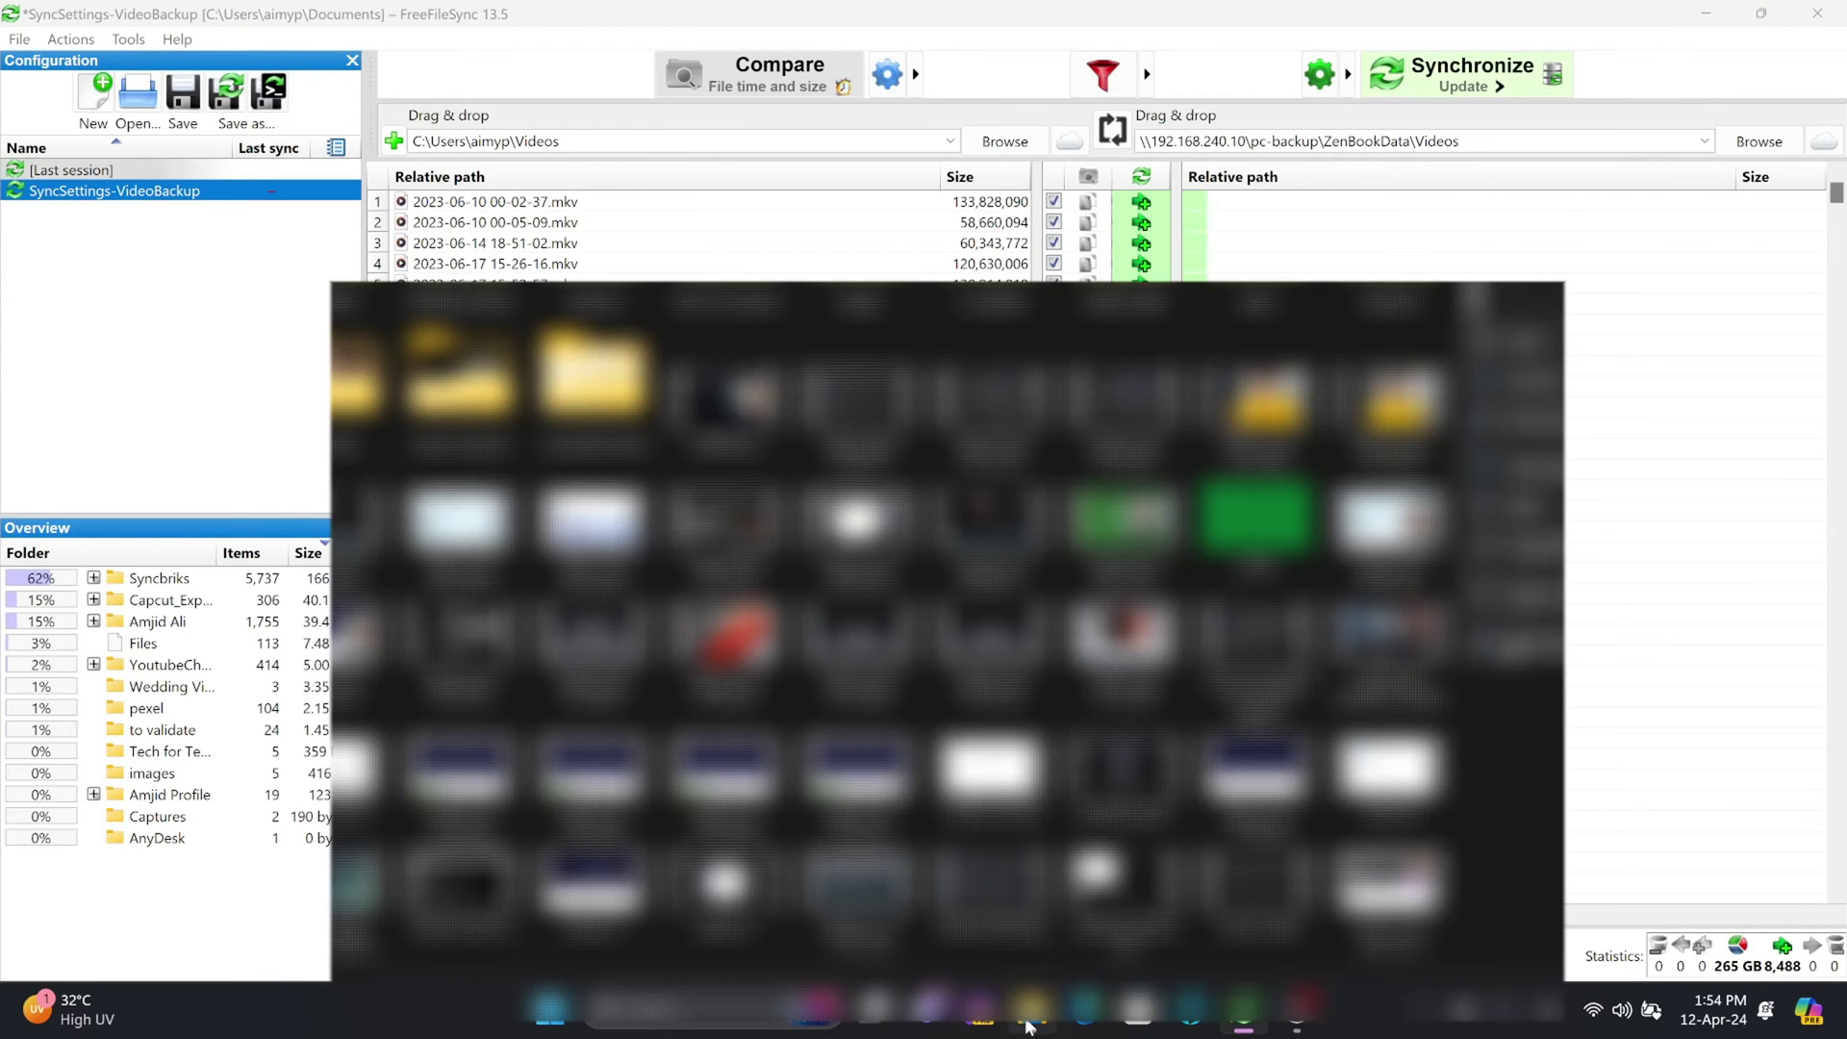
left_click(1032, 1011)
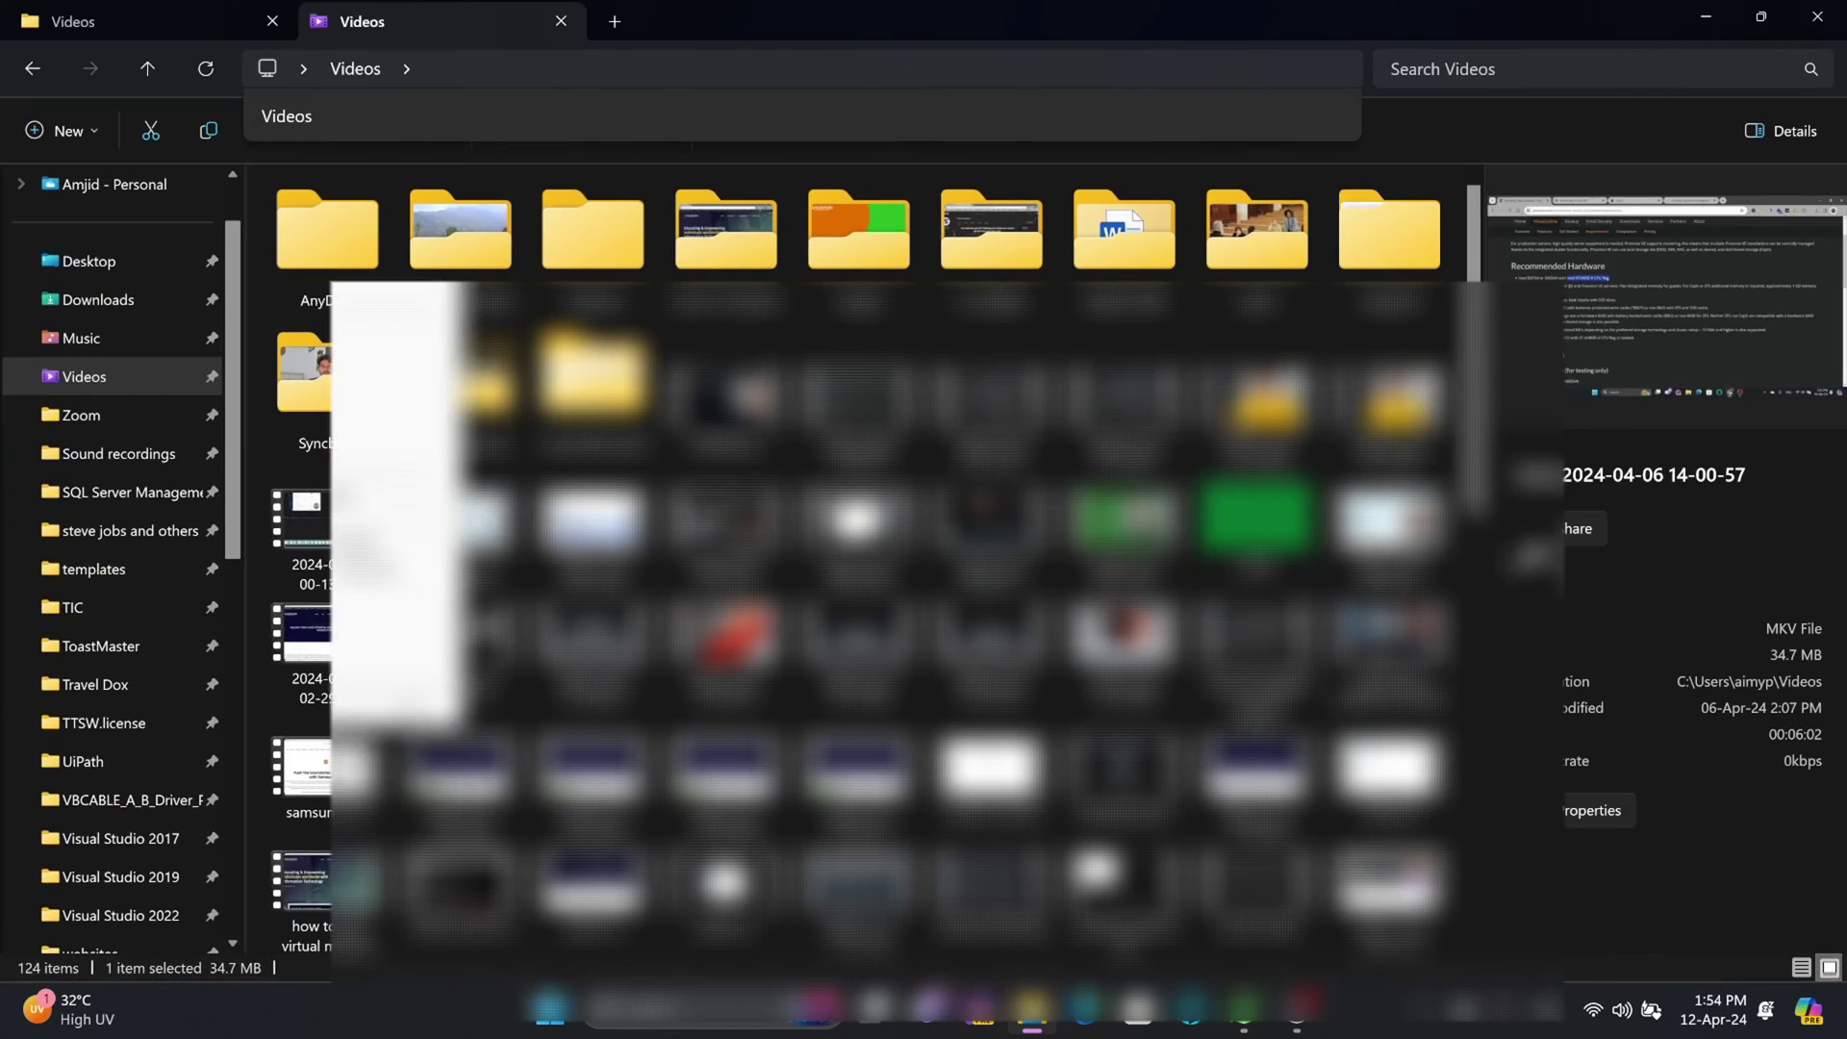
key("alt+Return")
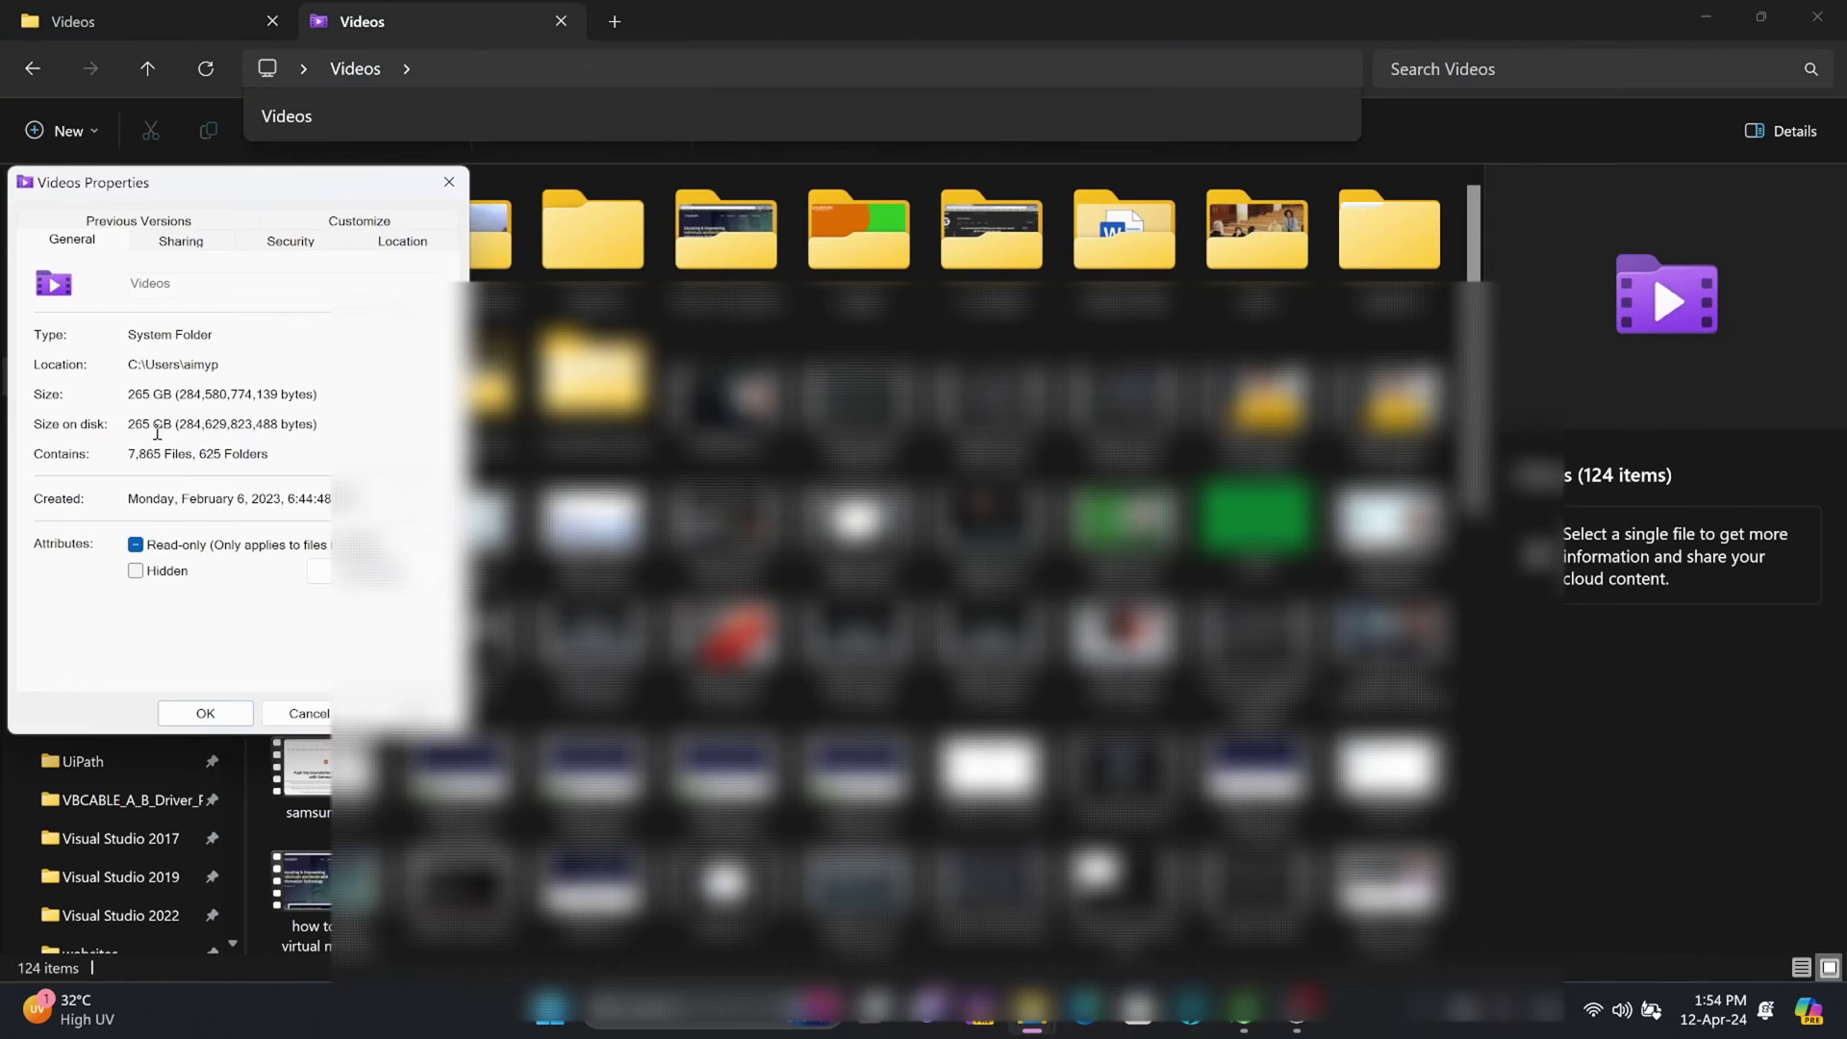
left_click(309, 713)
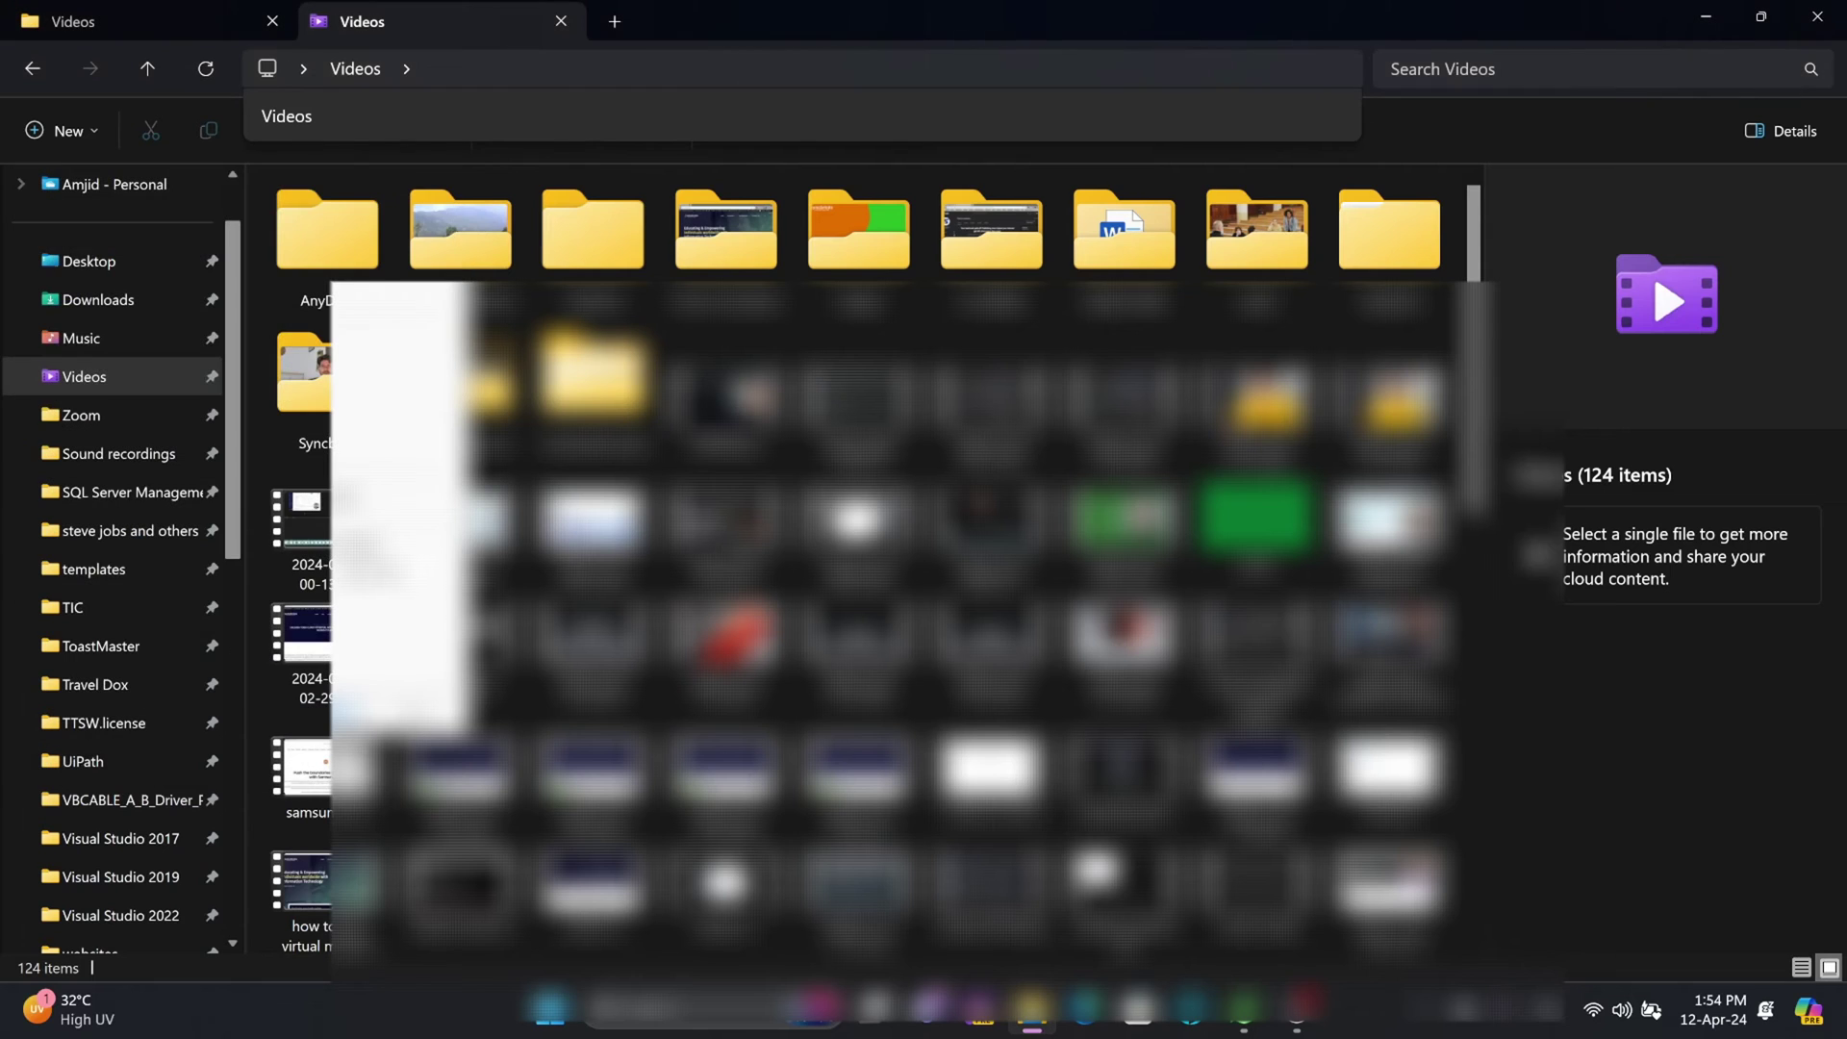
left_click(1703, 17)
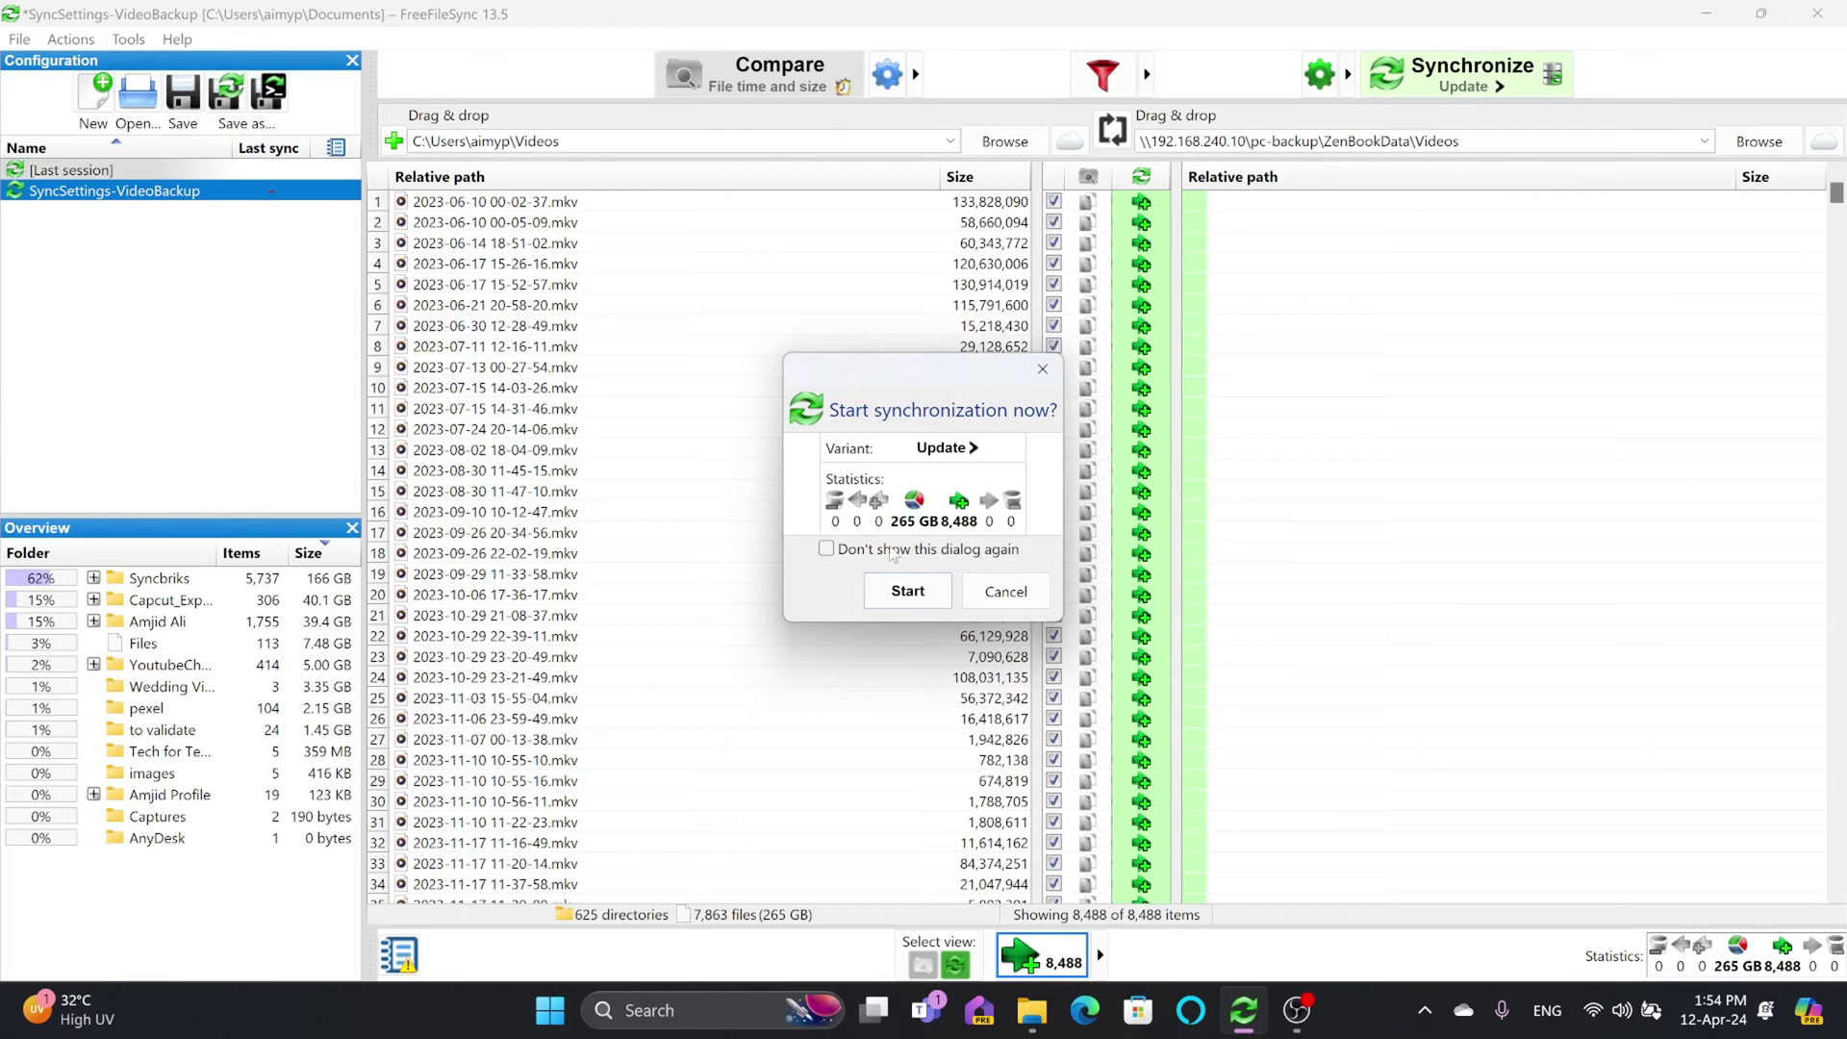
left_click(887, 601)
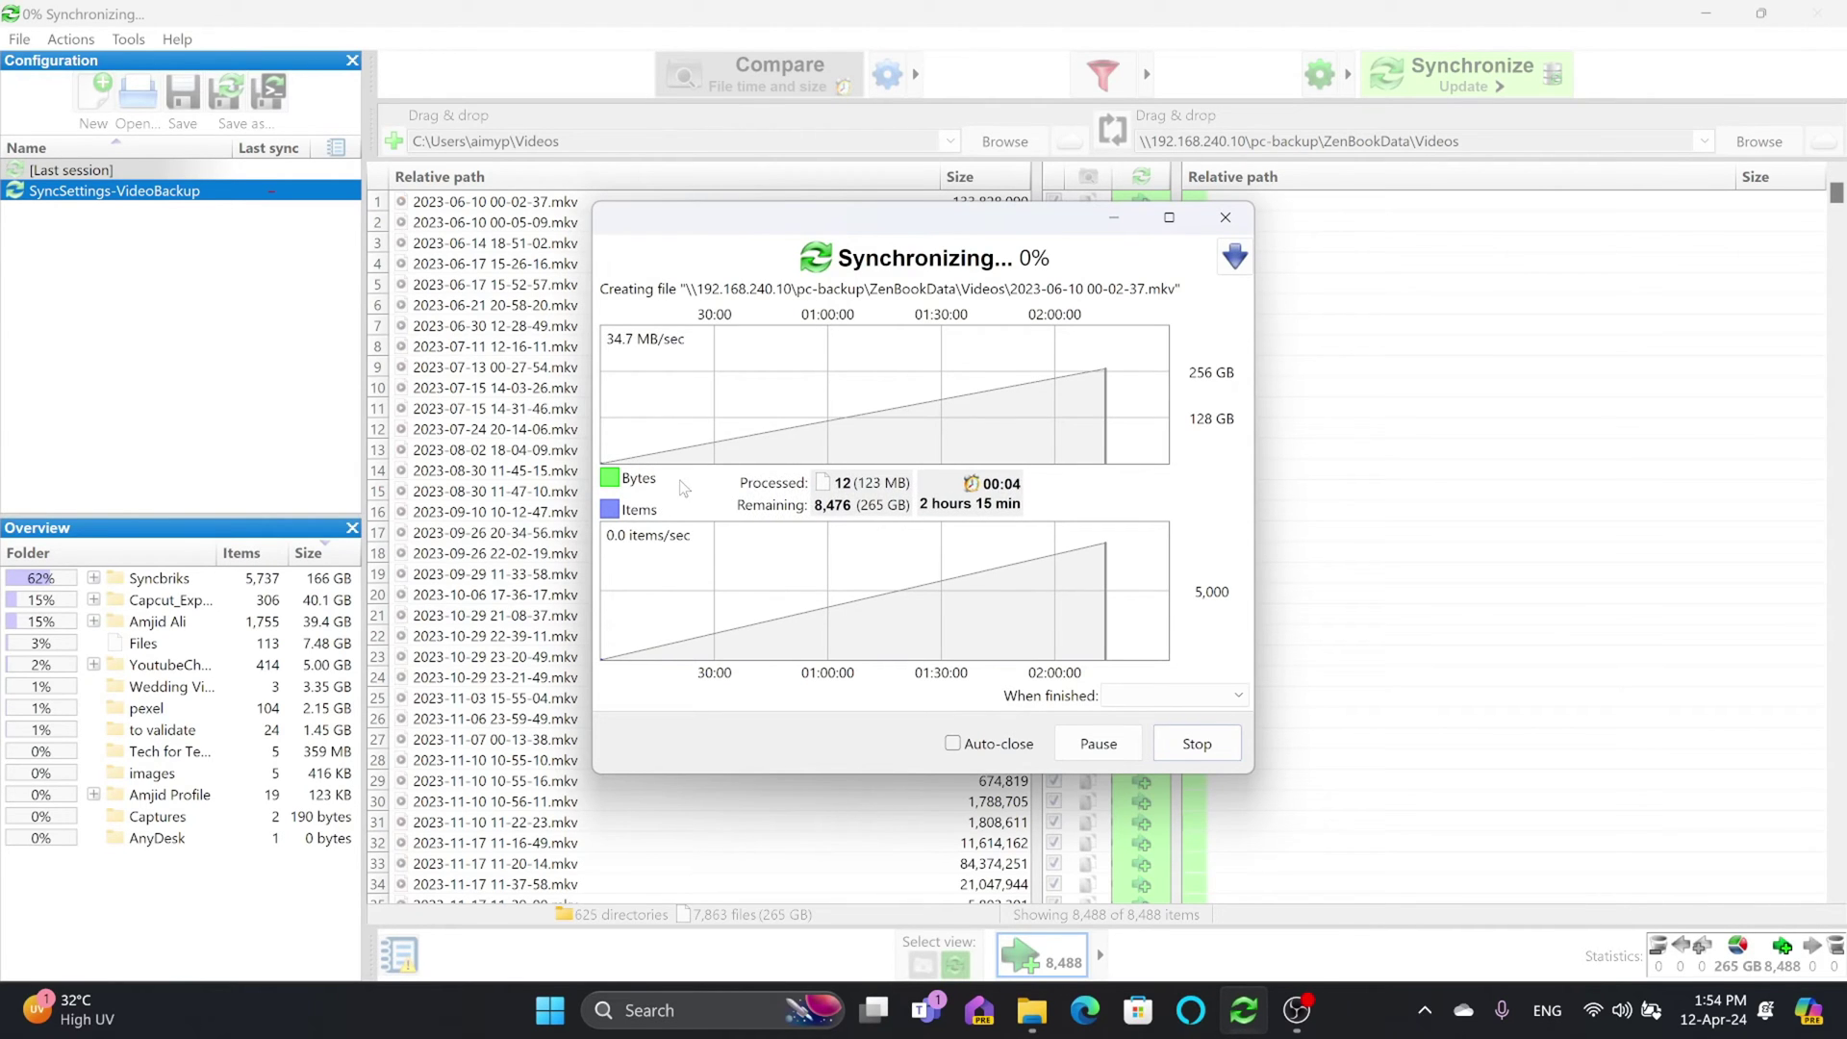
- Check the files arriving in the network Videos folder in File Explorer, then return to FreeFileSync's synchronization progress
left_click(1026, 1012)
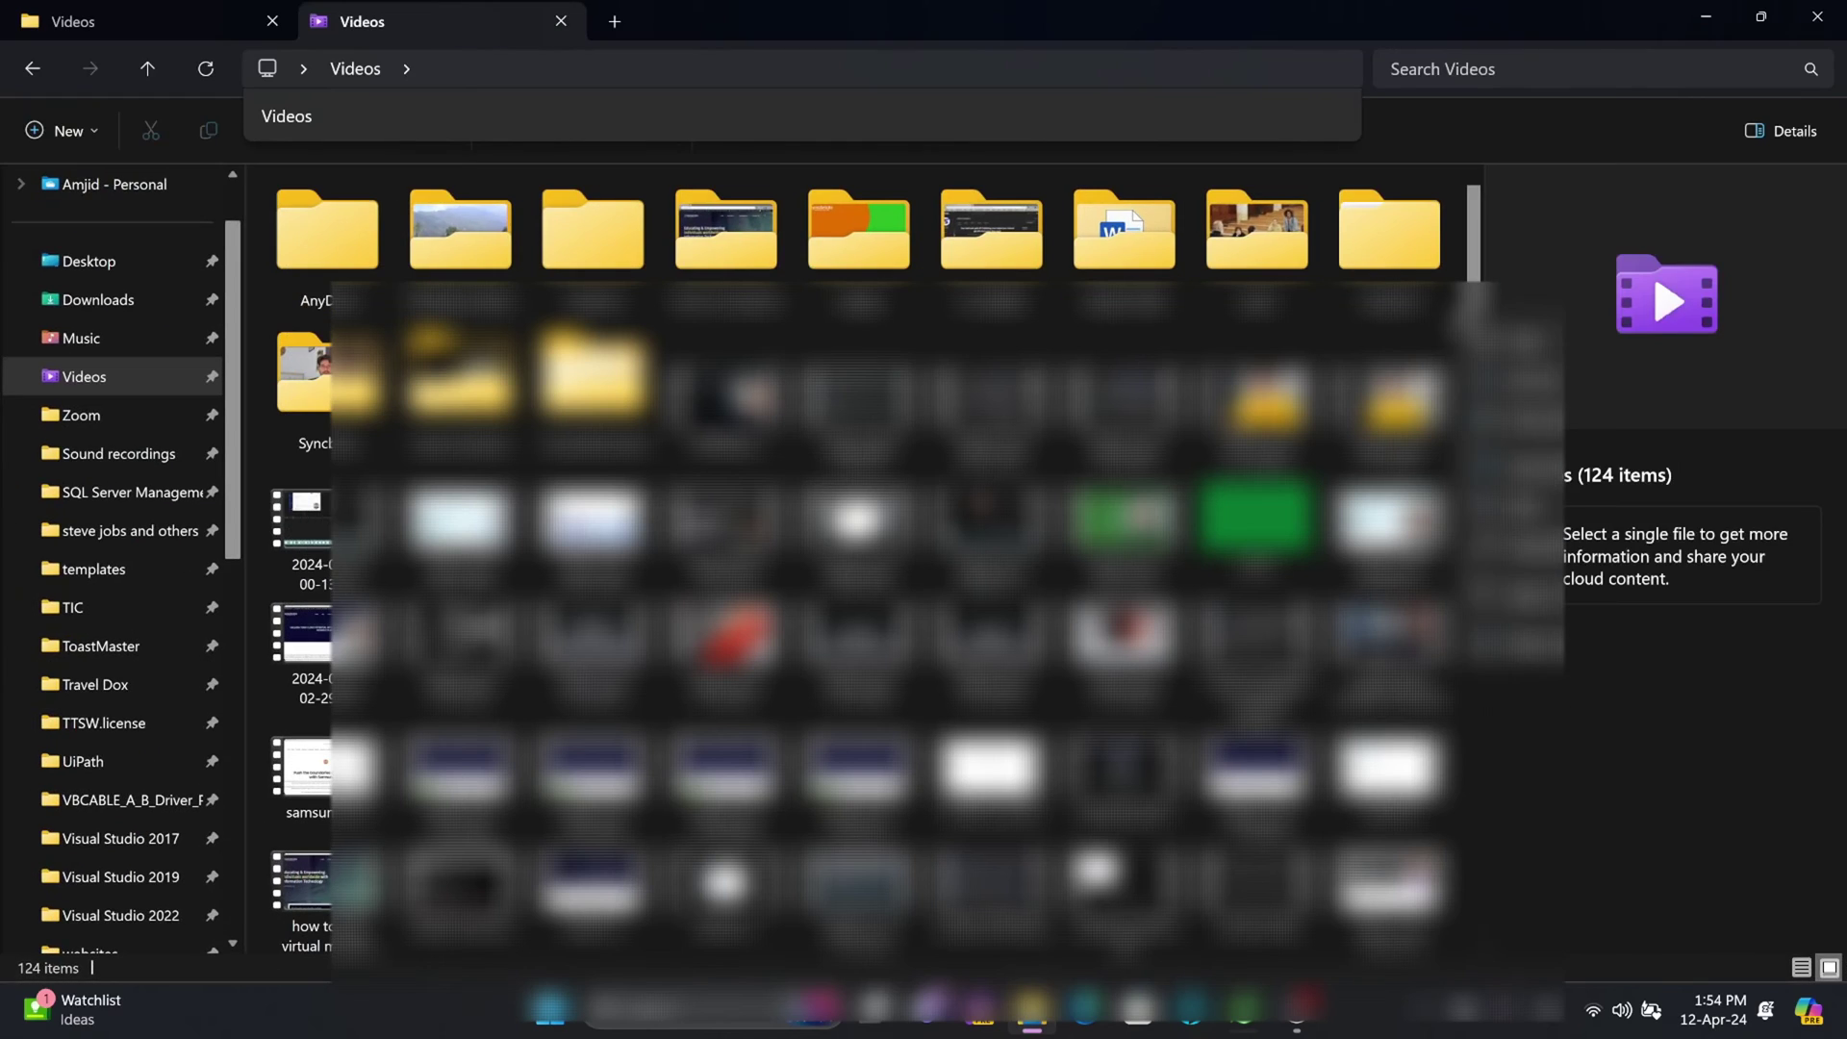
left_click(171, 21)
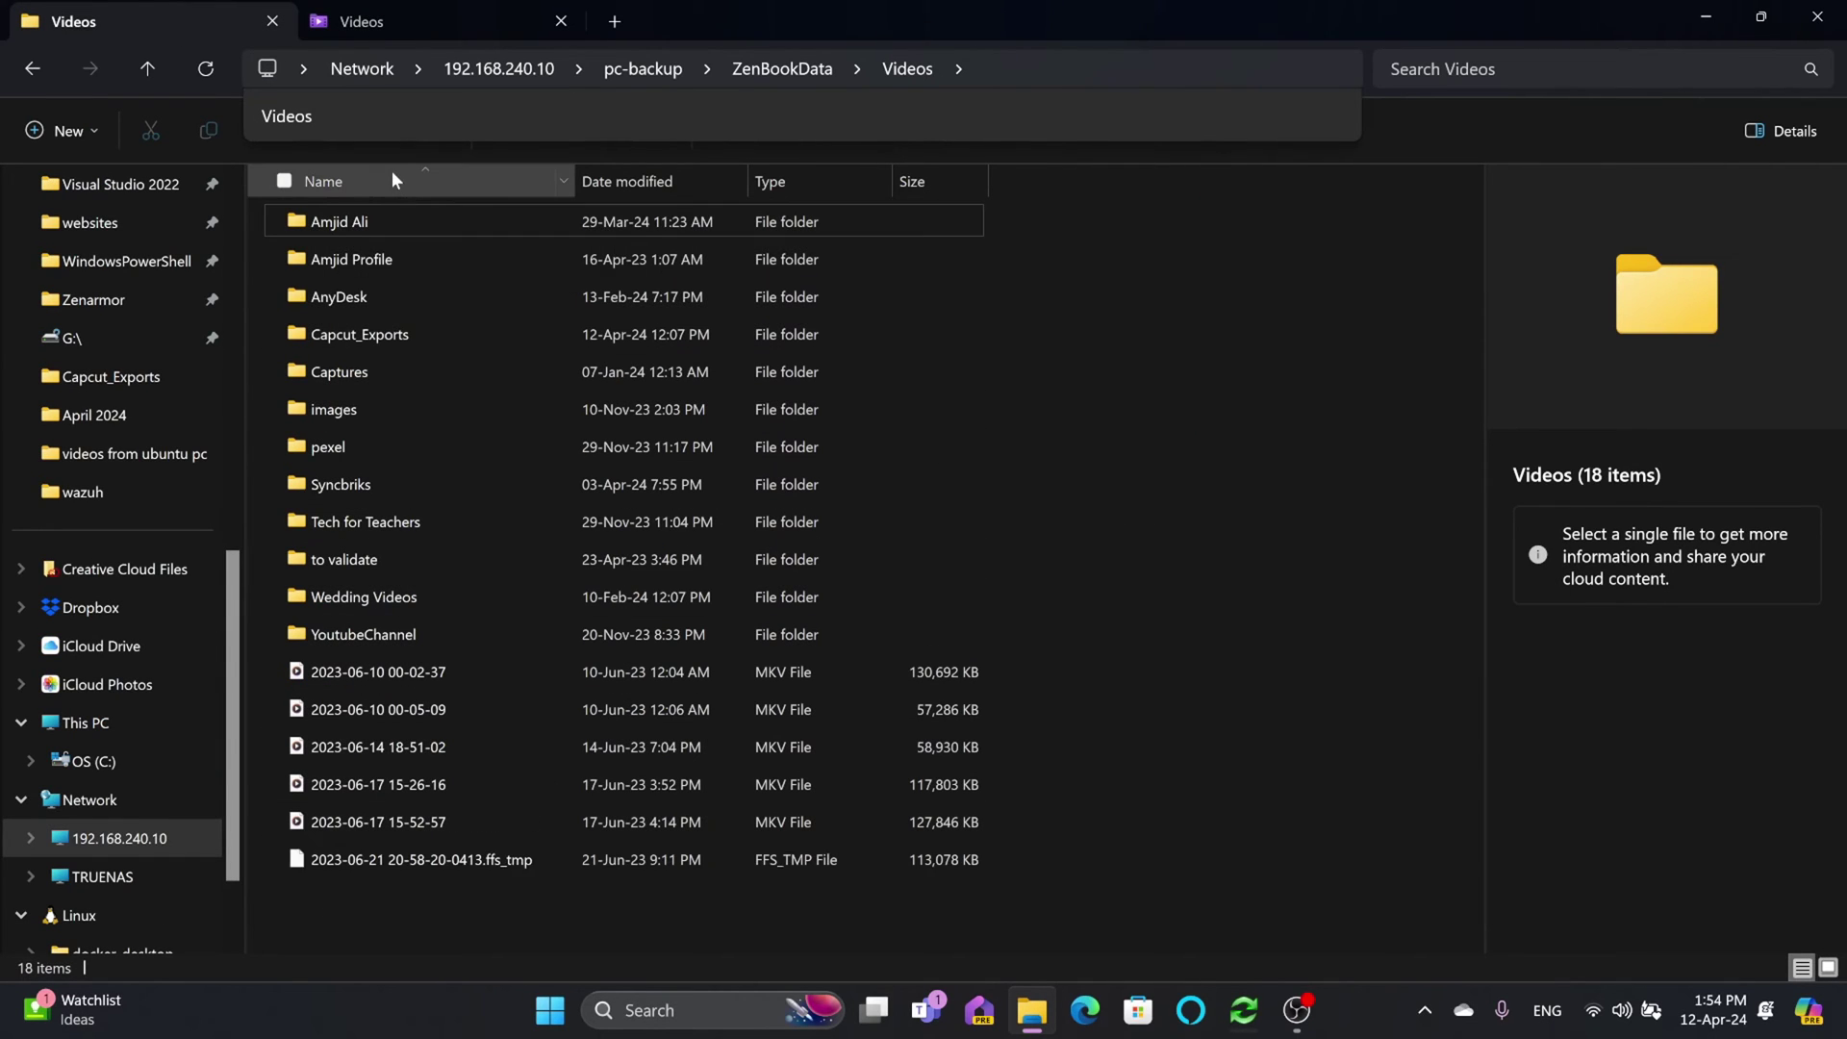
scroll(390, 170, "down", 2)
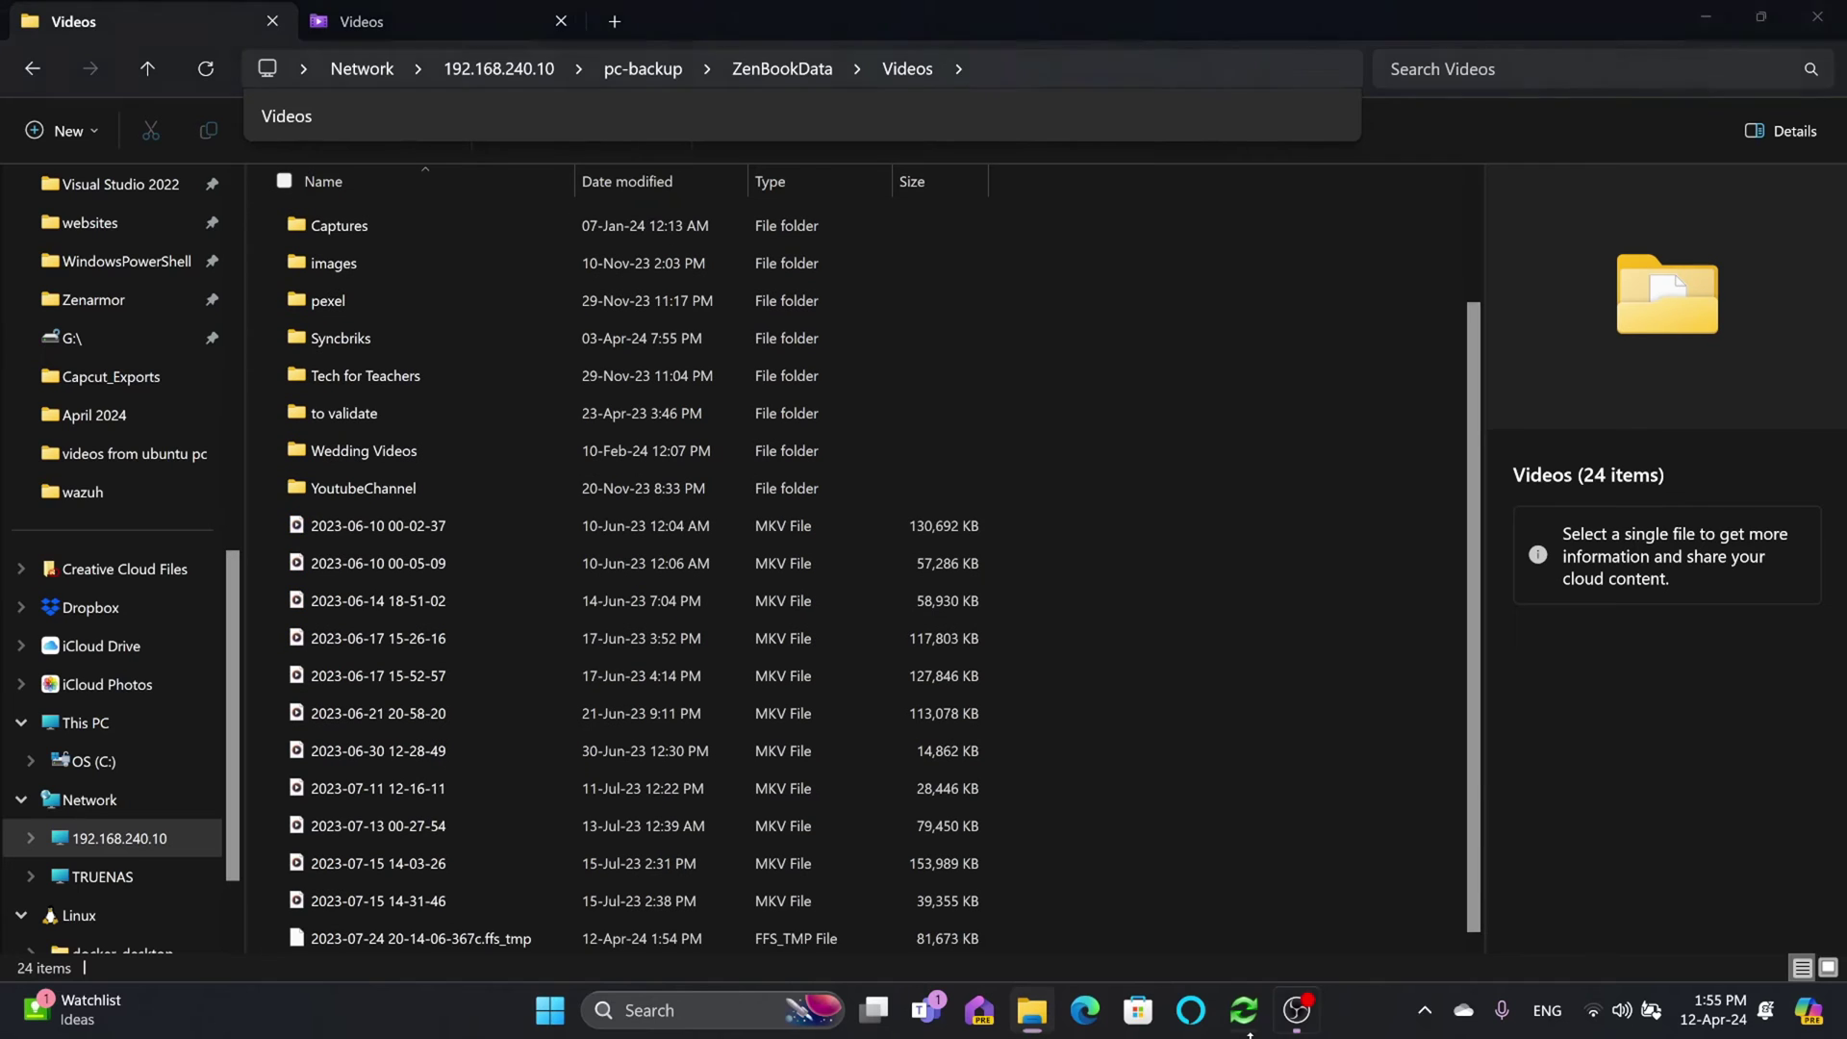
mouse_move(1244, 1010)
left_click(1262, 926)
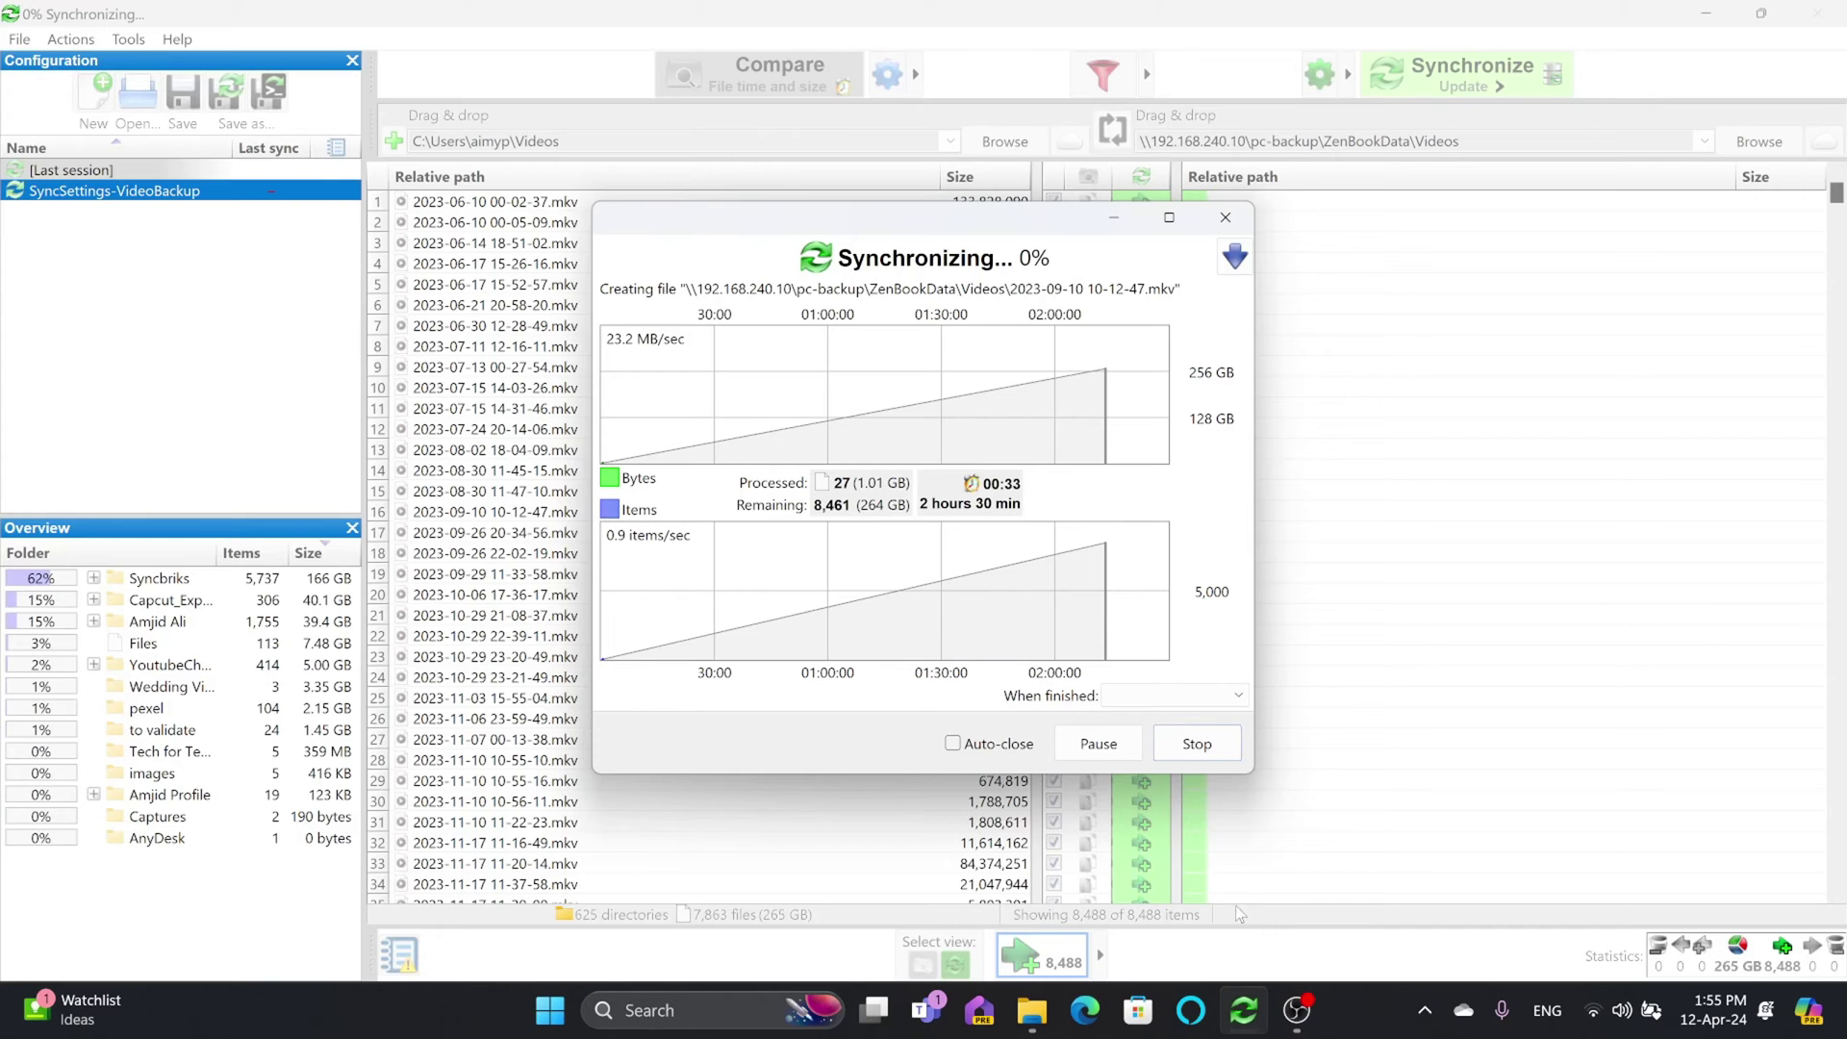
left_click(1115, 217)
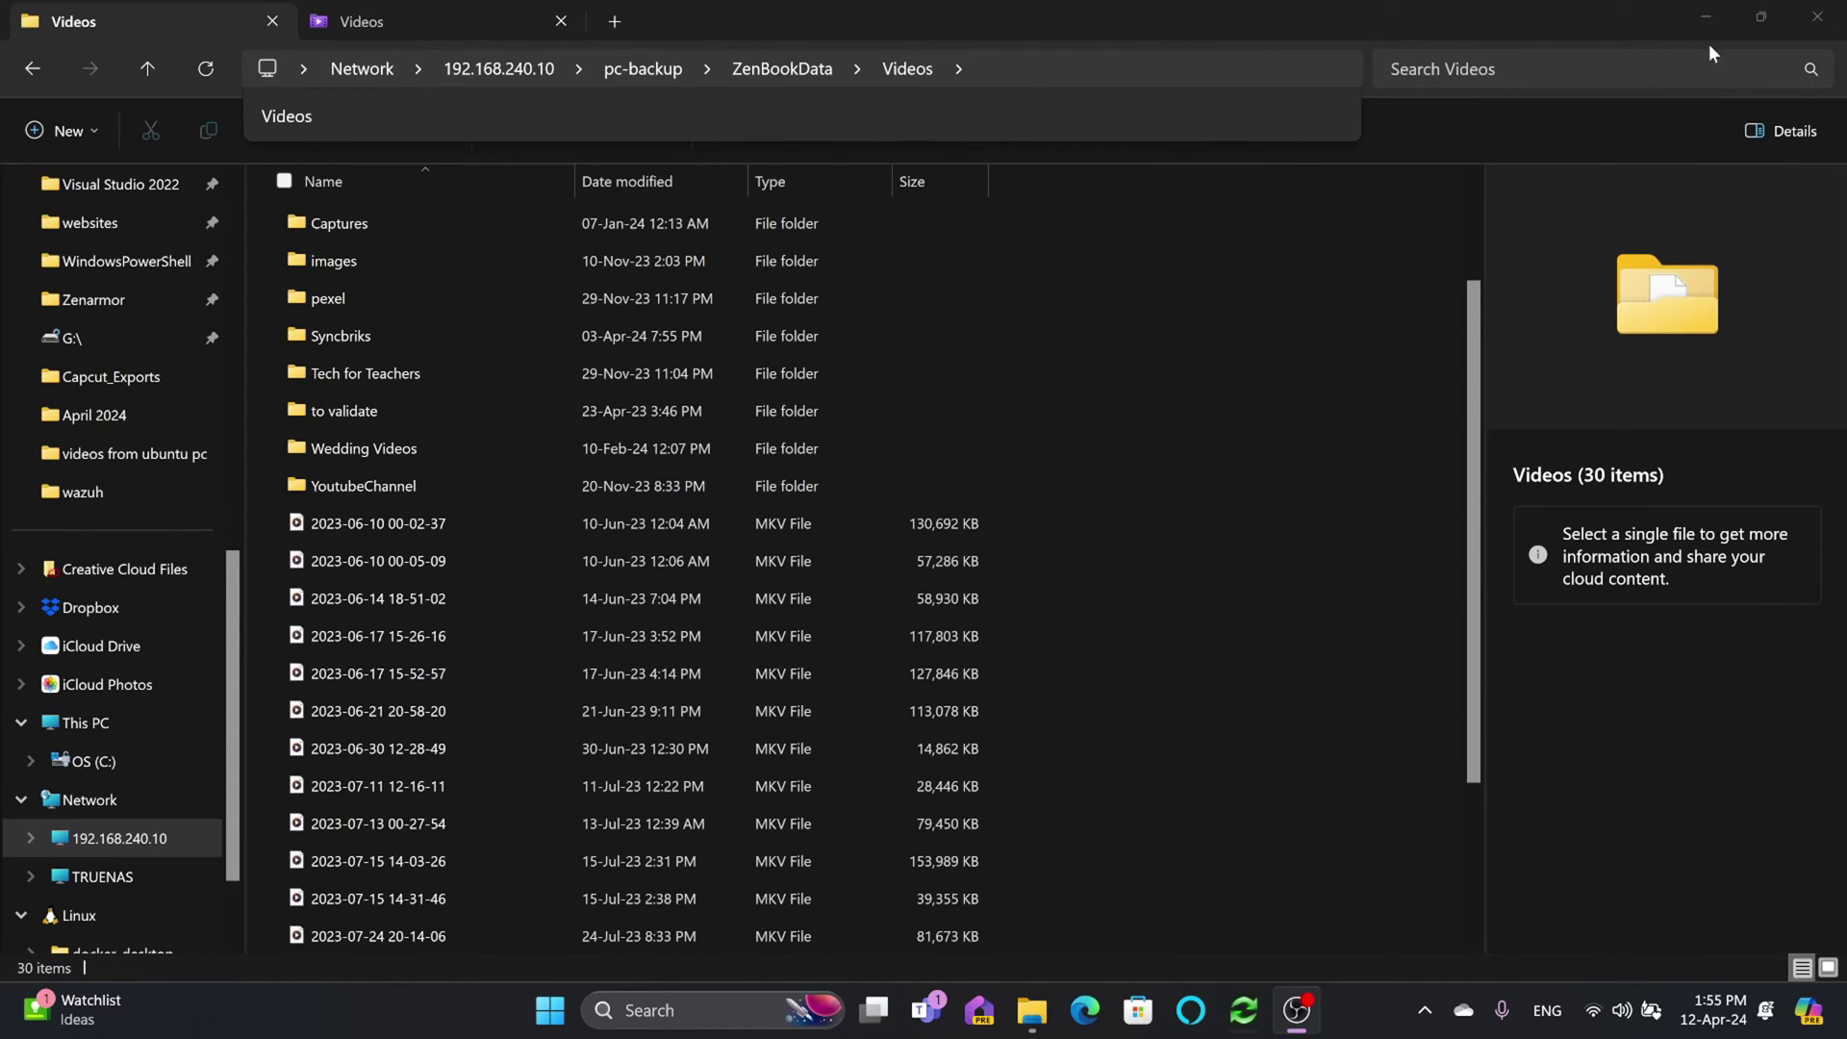
left_click(1708, 11)
left_click(1241, 1005)
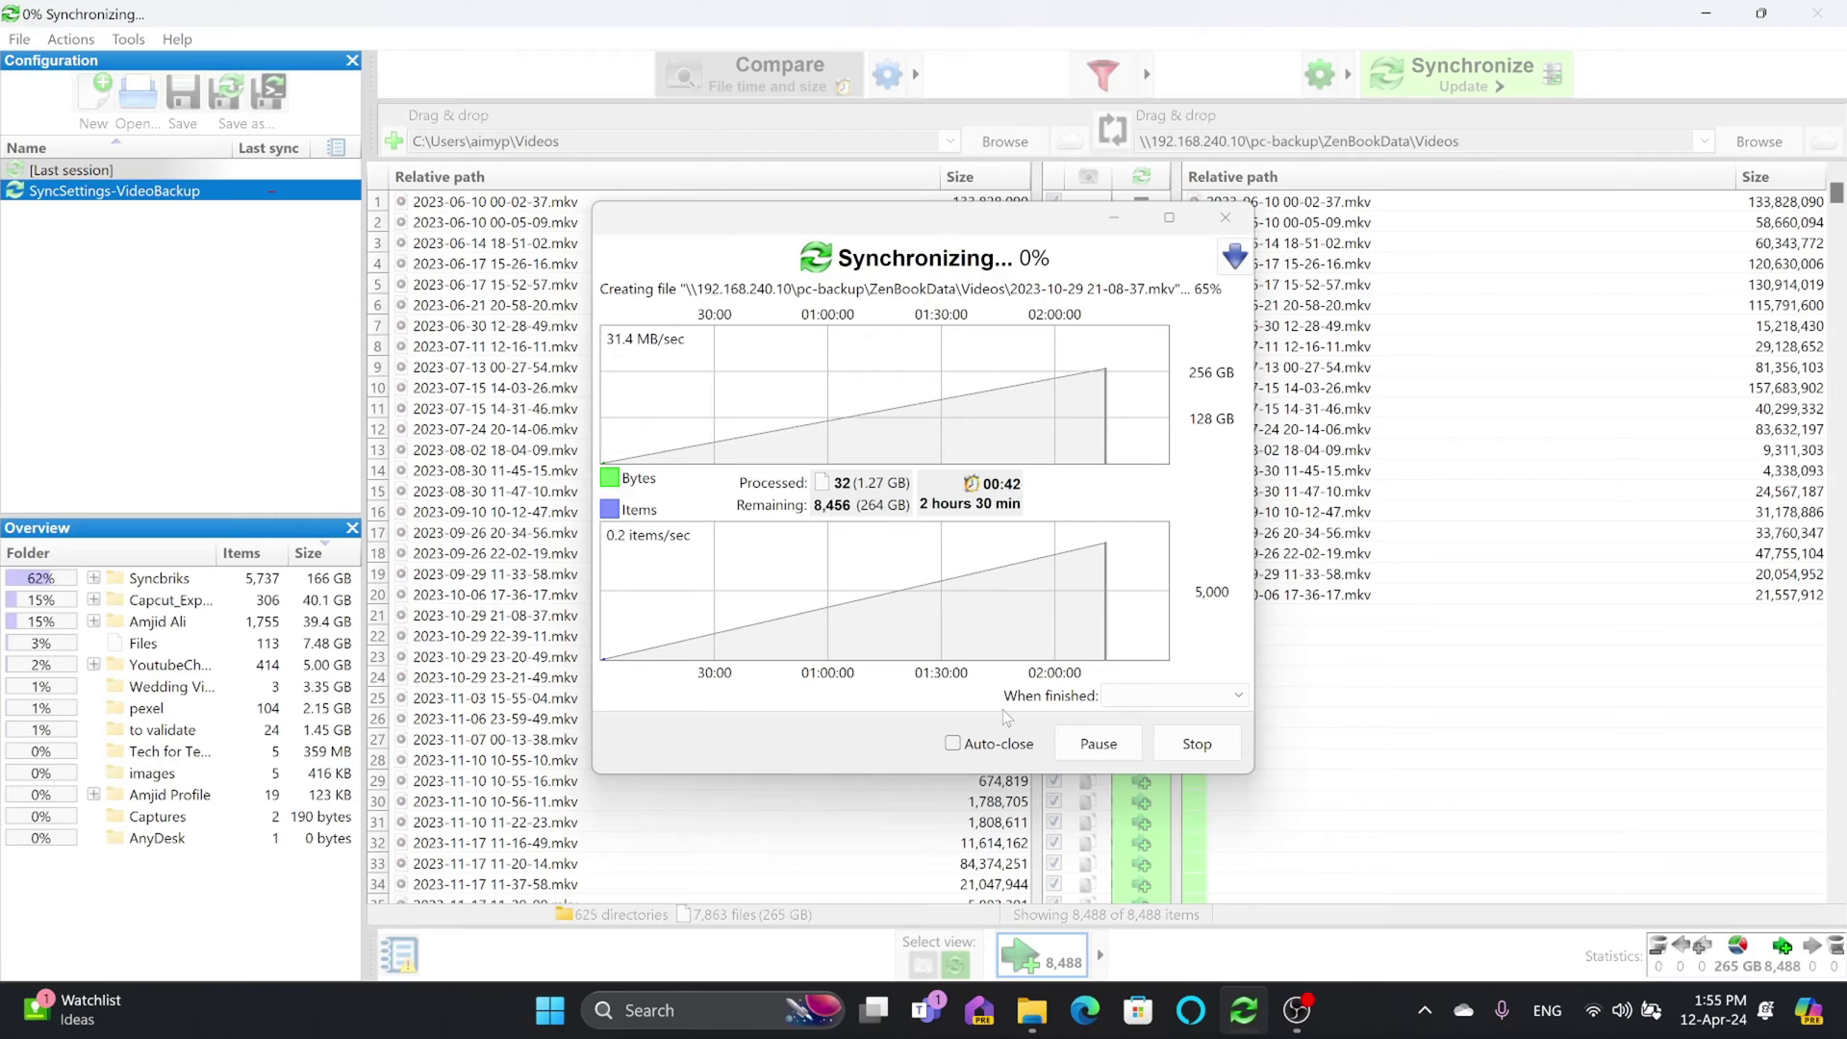
- Stop the running synchronization and save the configuration as SyncSettings-VideoBackup
left_click(1180, 753)
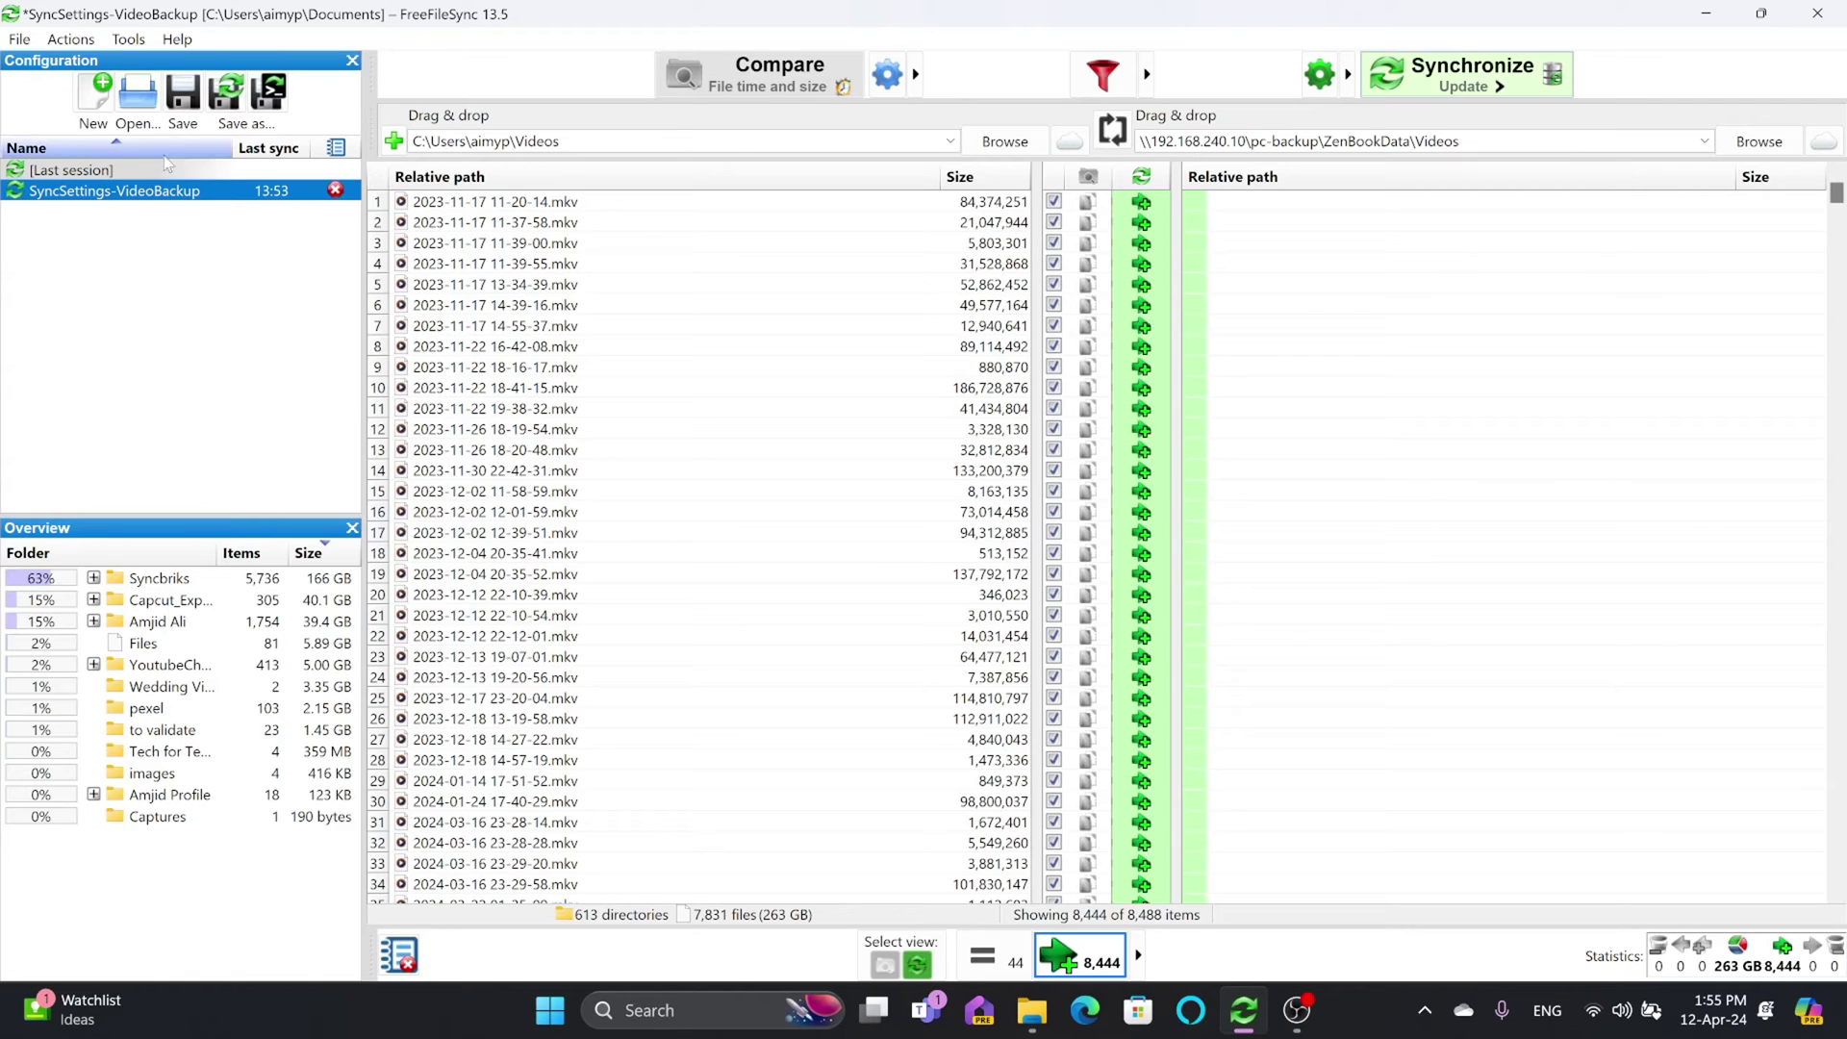
left_click(187, 113)
left_click(238, 93)
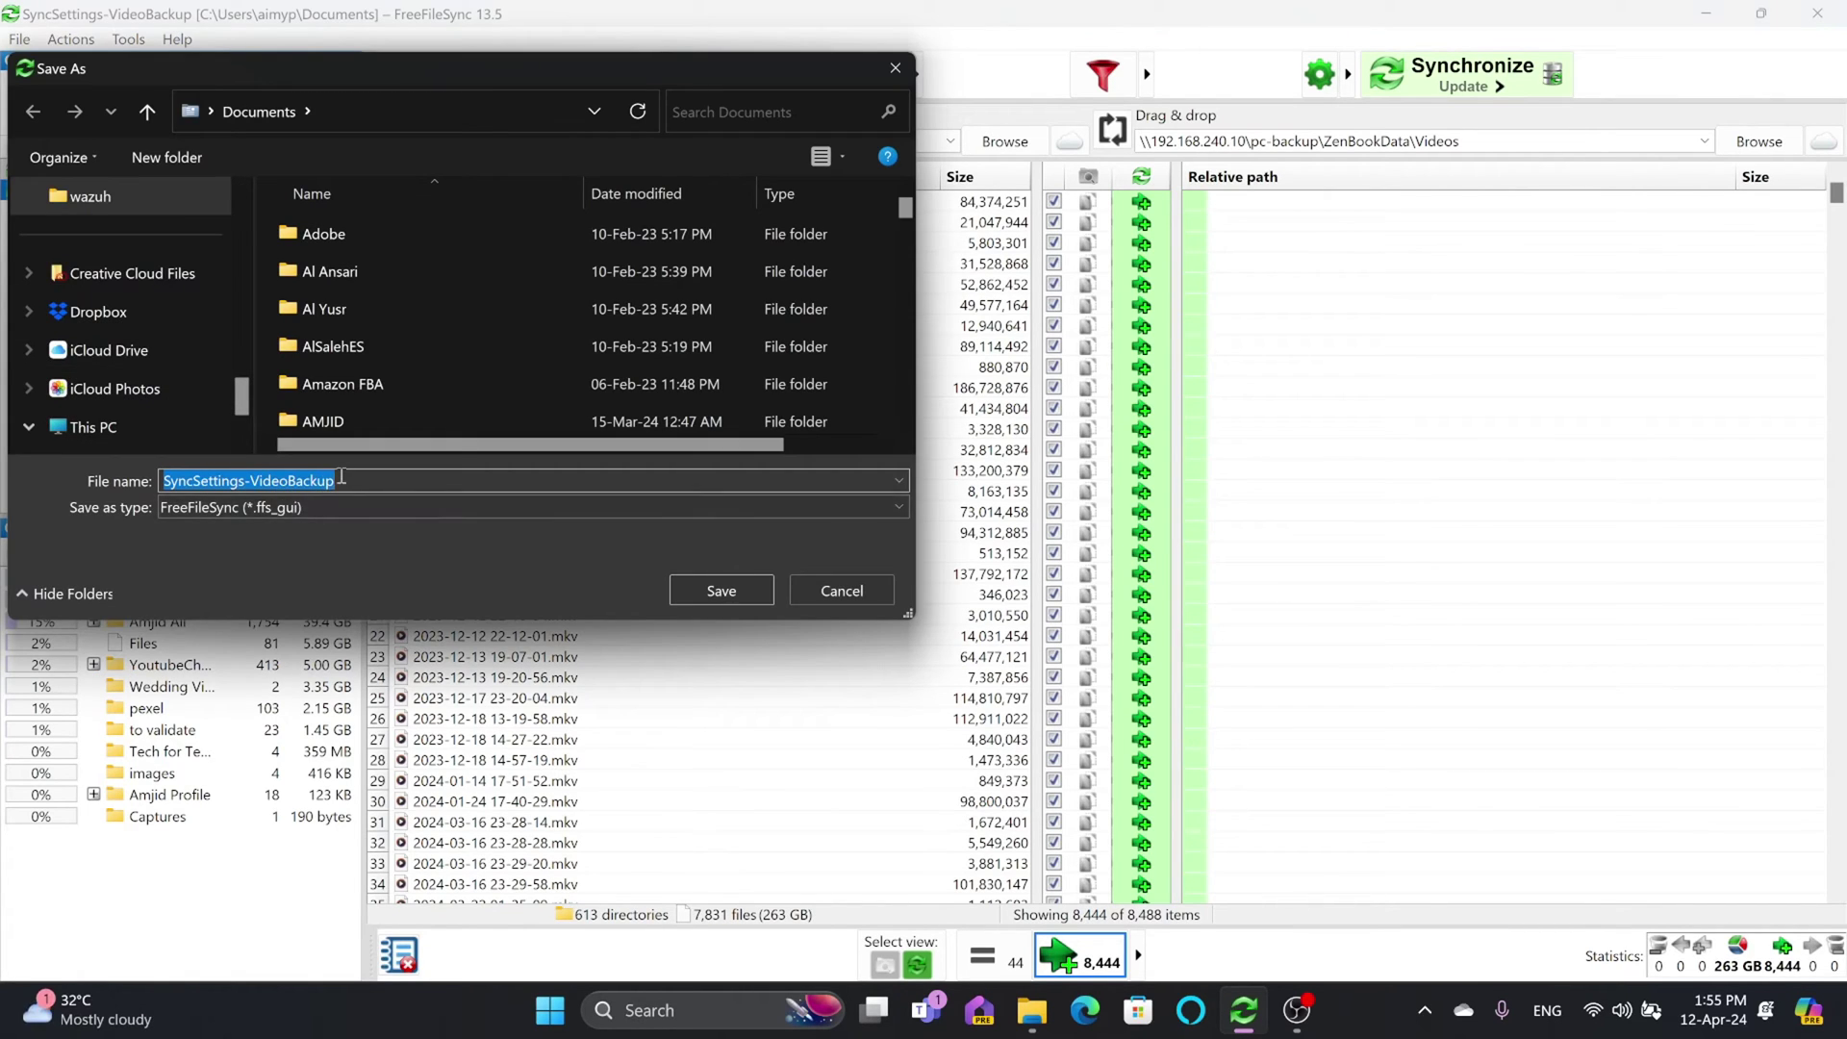
left_click(754, 589)
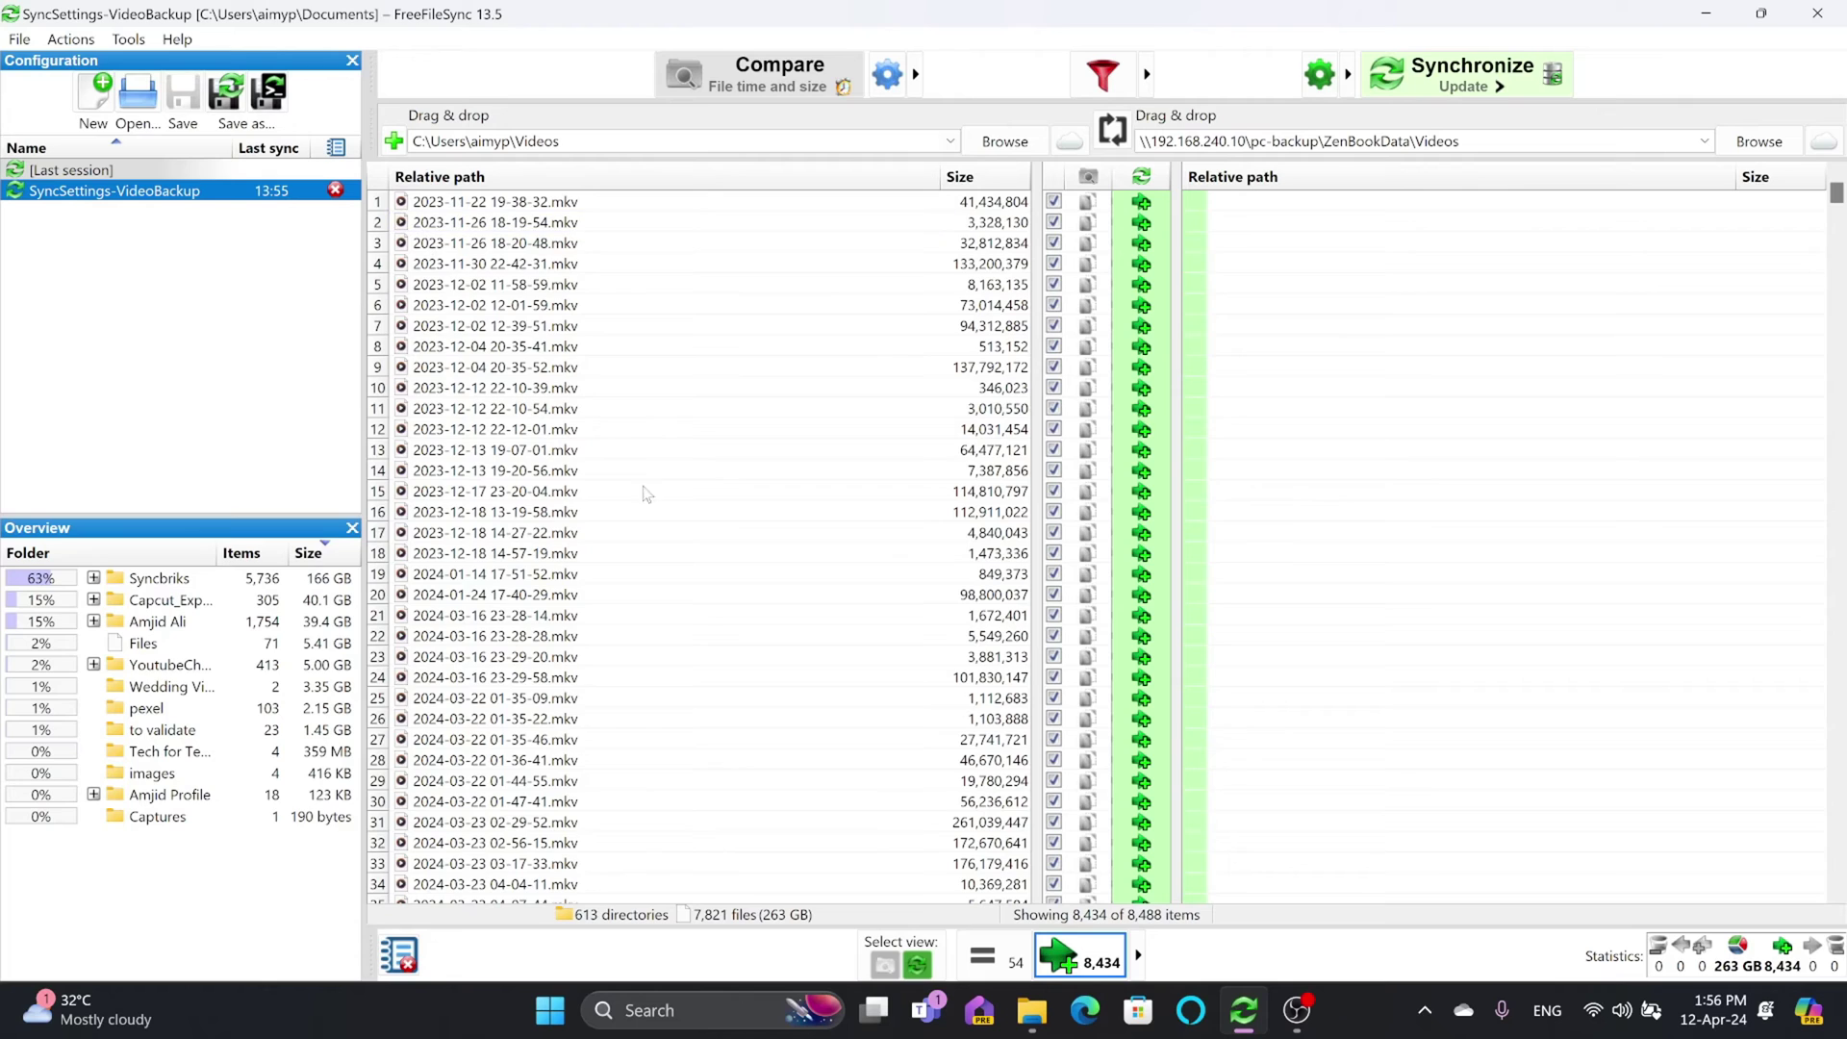
- Copy the local Data folder's path from File Explorer and add a FreeFileSync folder pair with C:\Data as its left folder
left_click(1032, 1010)
left_click(662, 58)
key("ctrl+c")
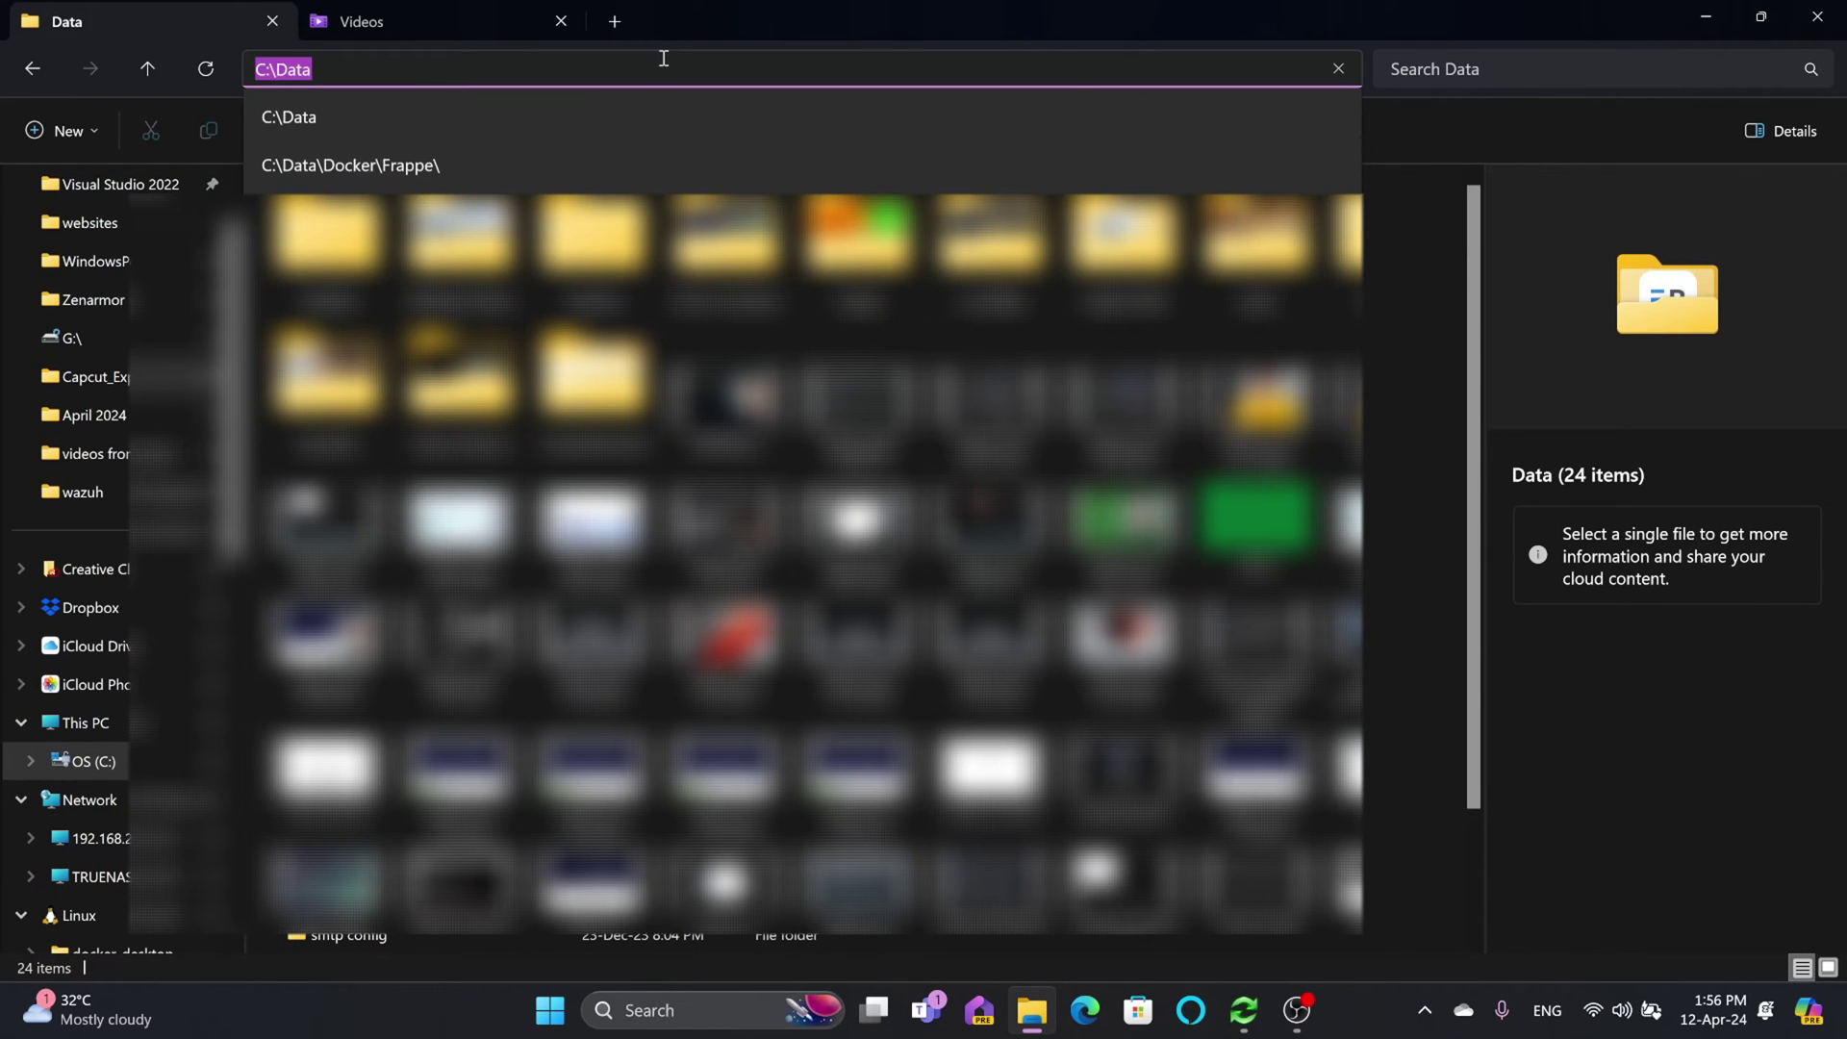
left_click(1703, 17)
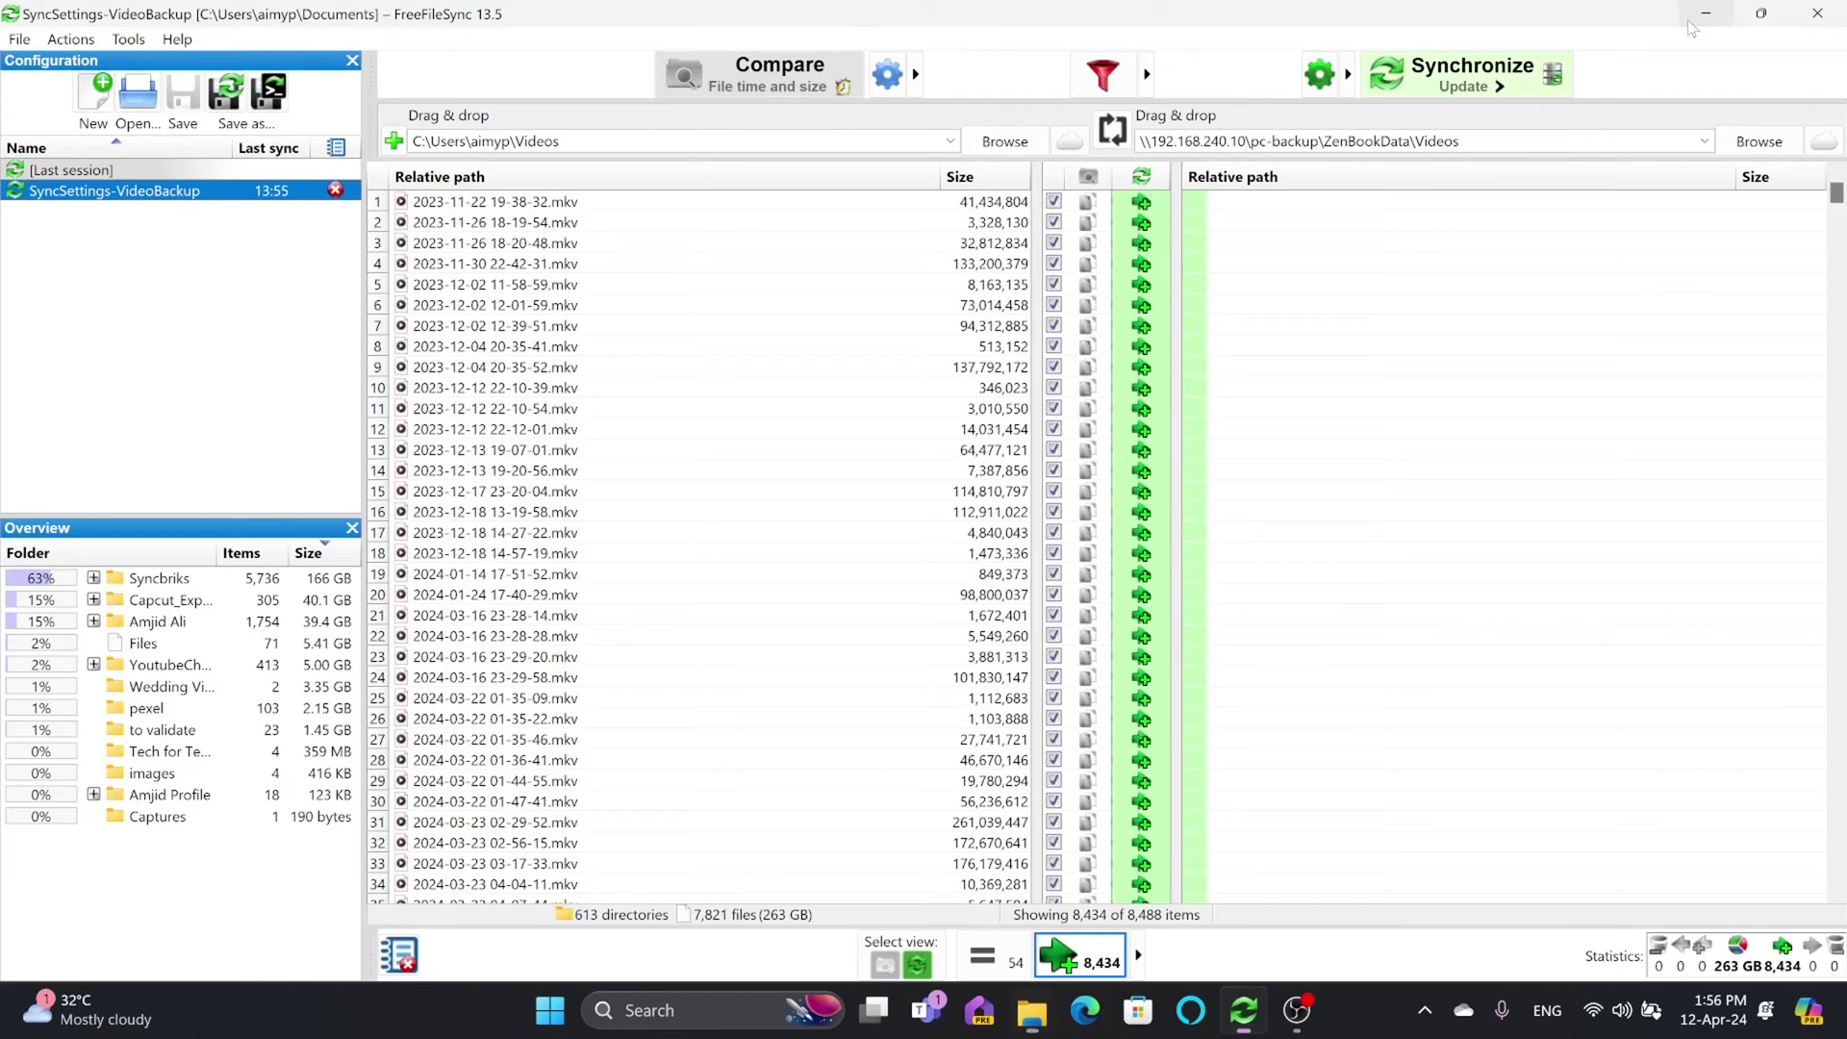
left_click(394, 143)
left_click(460, 149)
key("ctrl+v")
- Copy the network Data folder's path from File Explorer and set the new pair's right folder to \\192.168.240.10\pc-backup\ZenBookData\Data
key("alt+Tab")
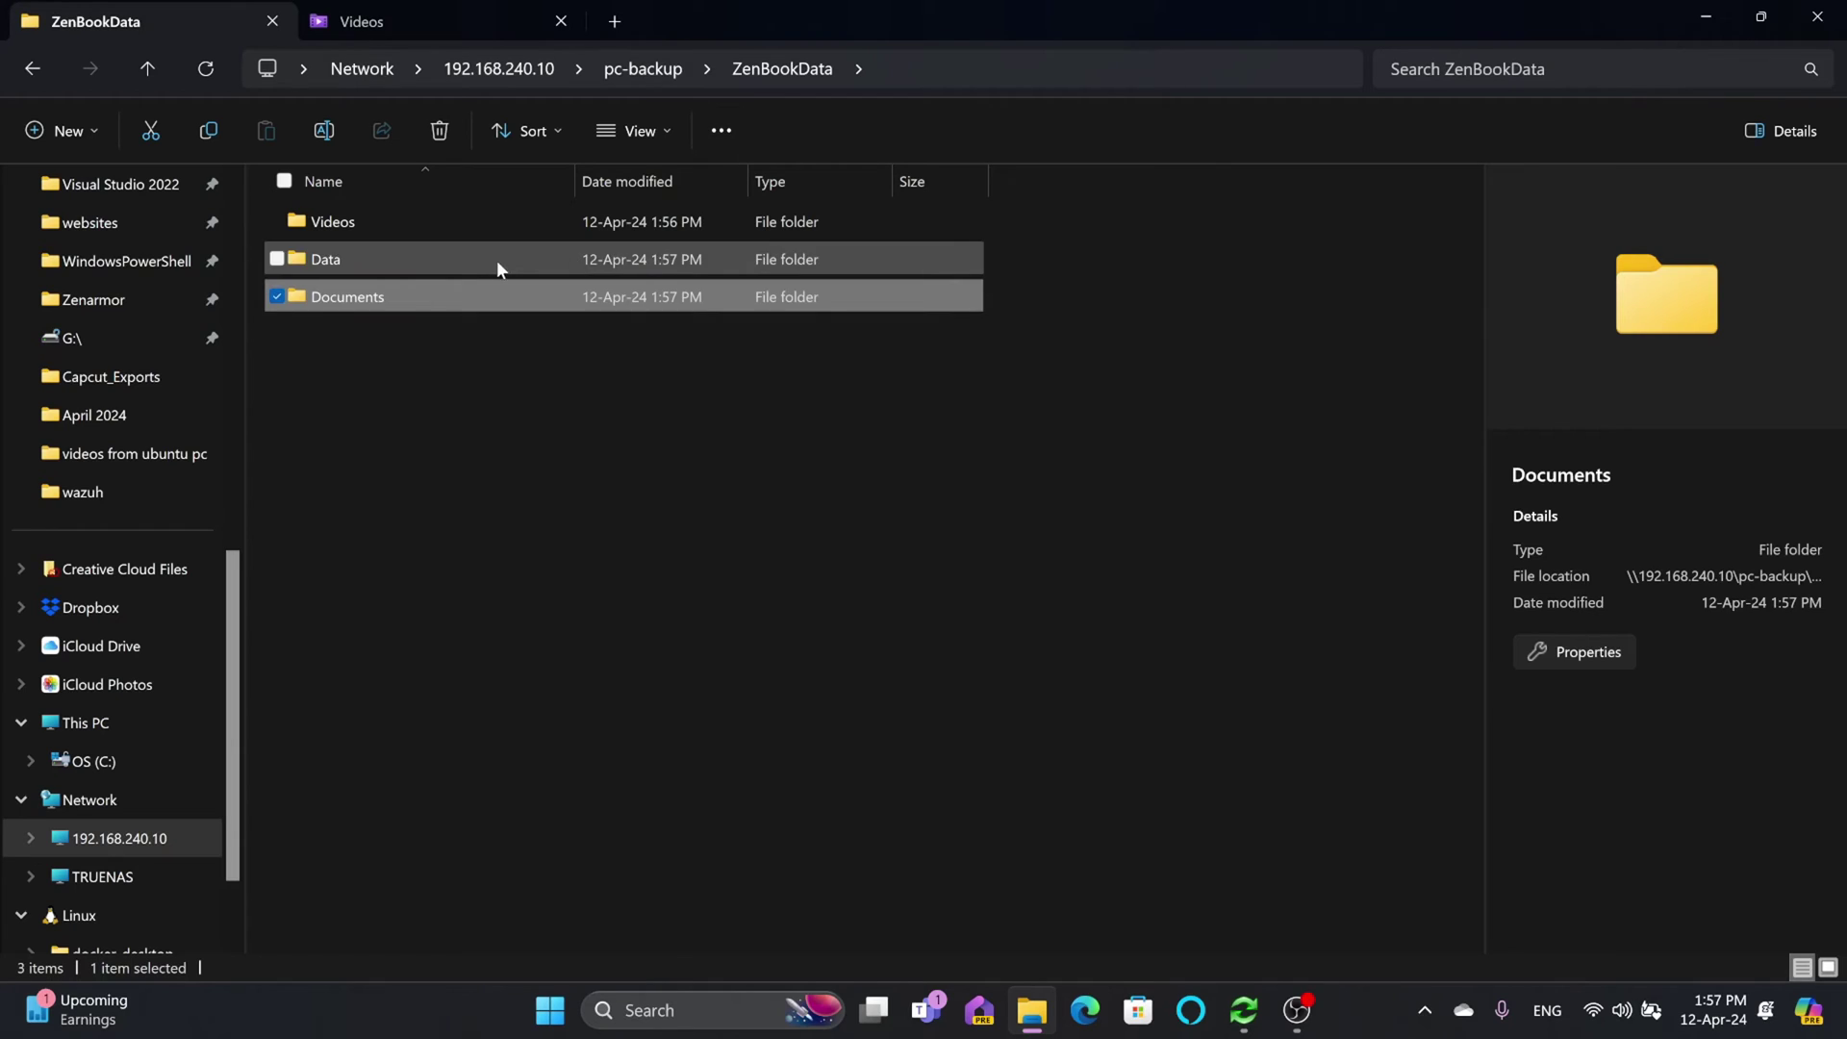
double_click(482, 262)
left_click(987, 64)
key("ctrl+c")
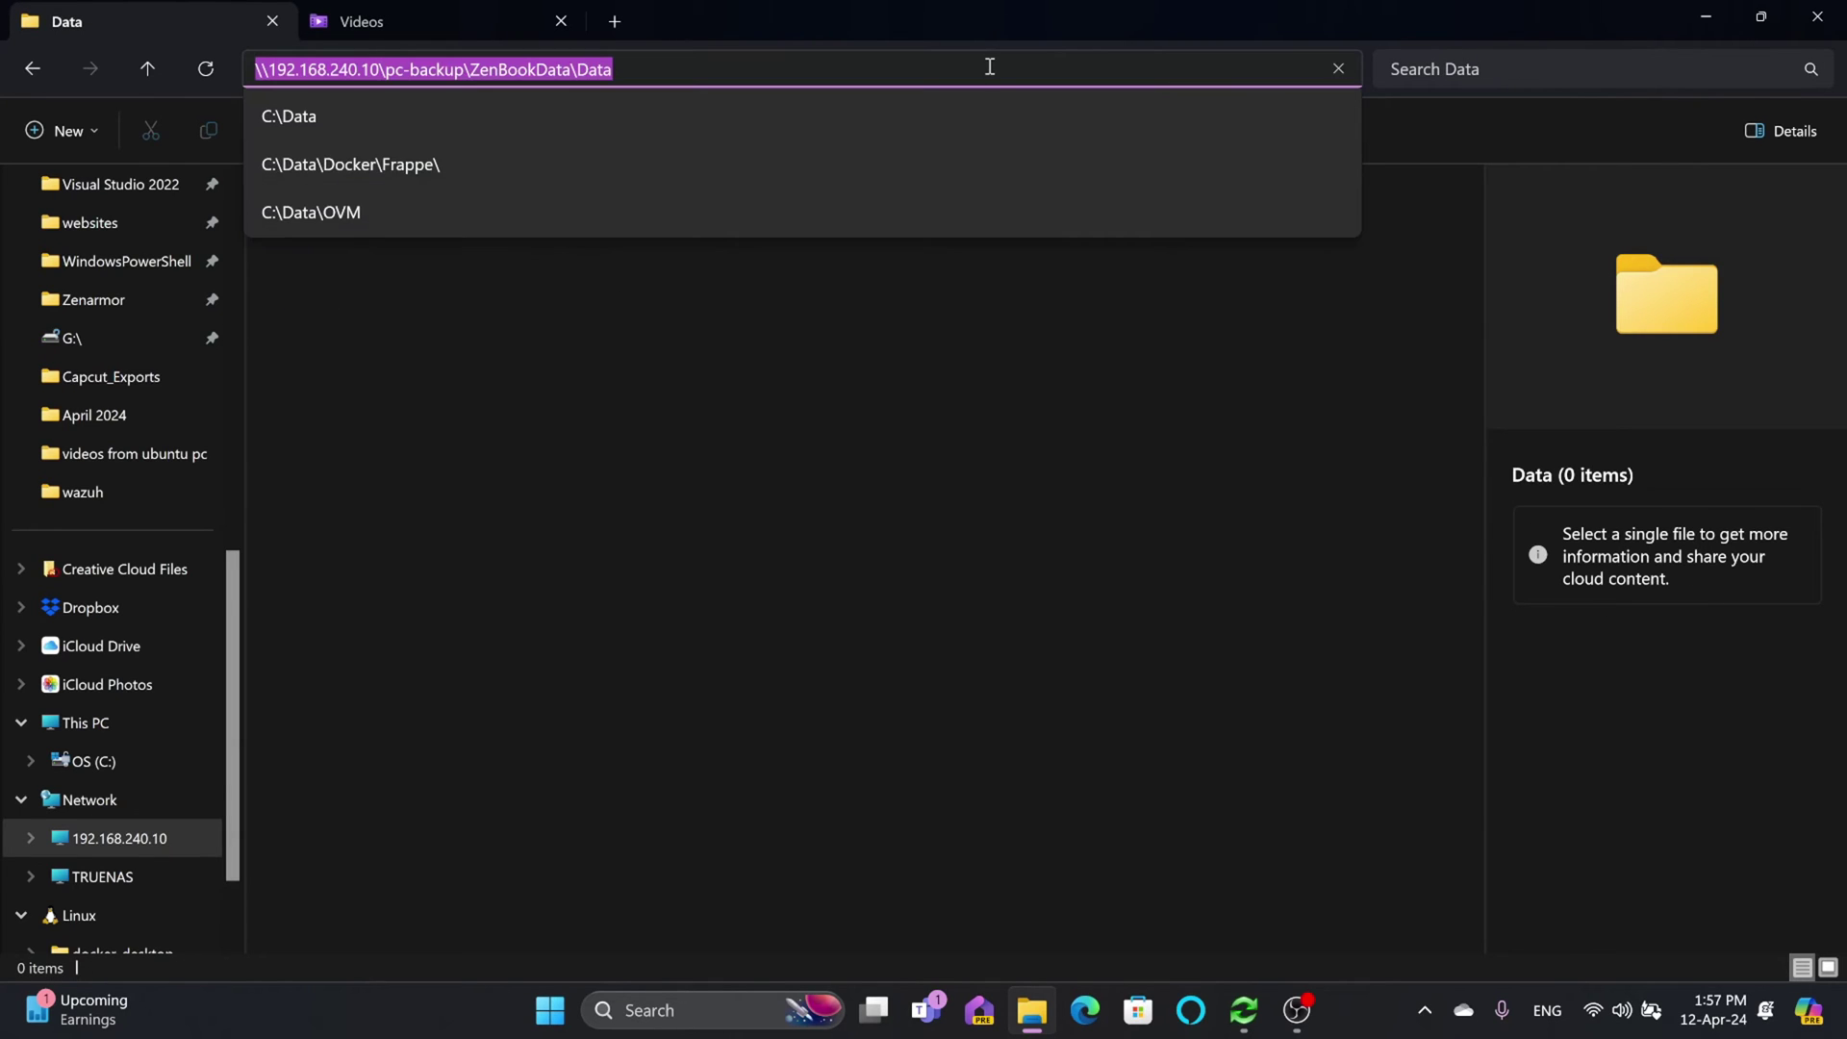
left_click(1244, 1010)
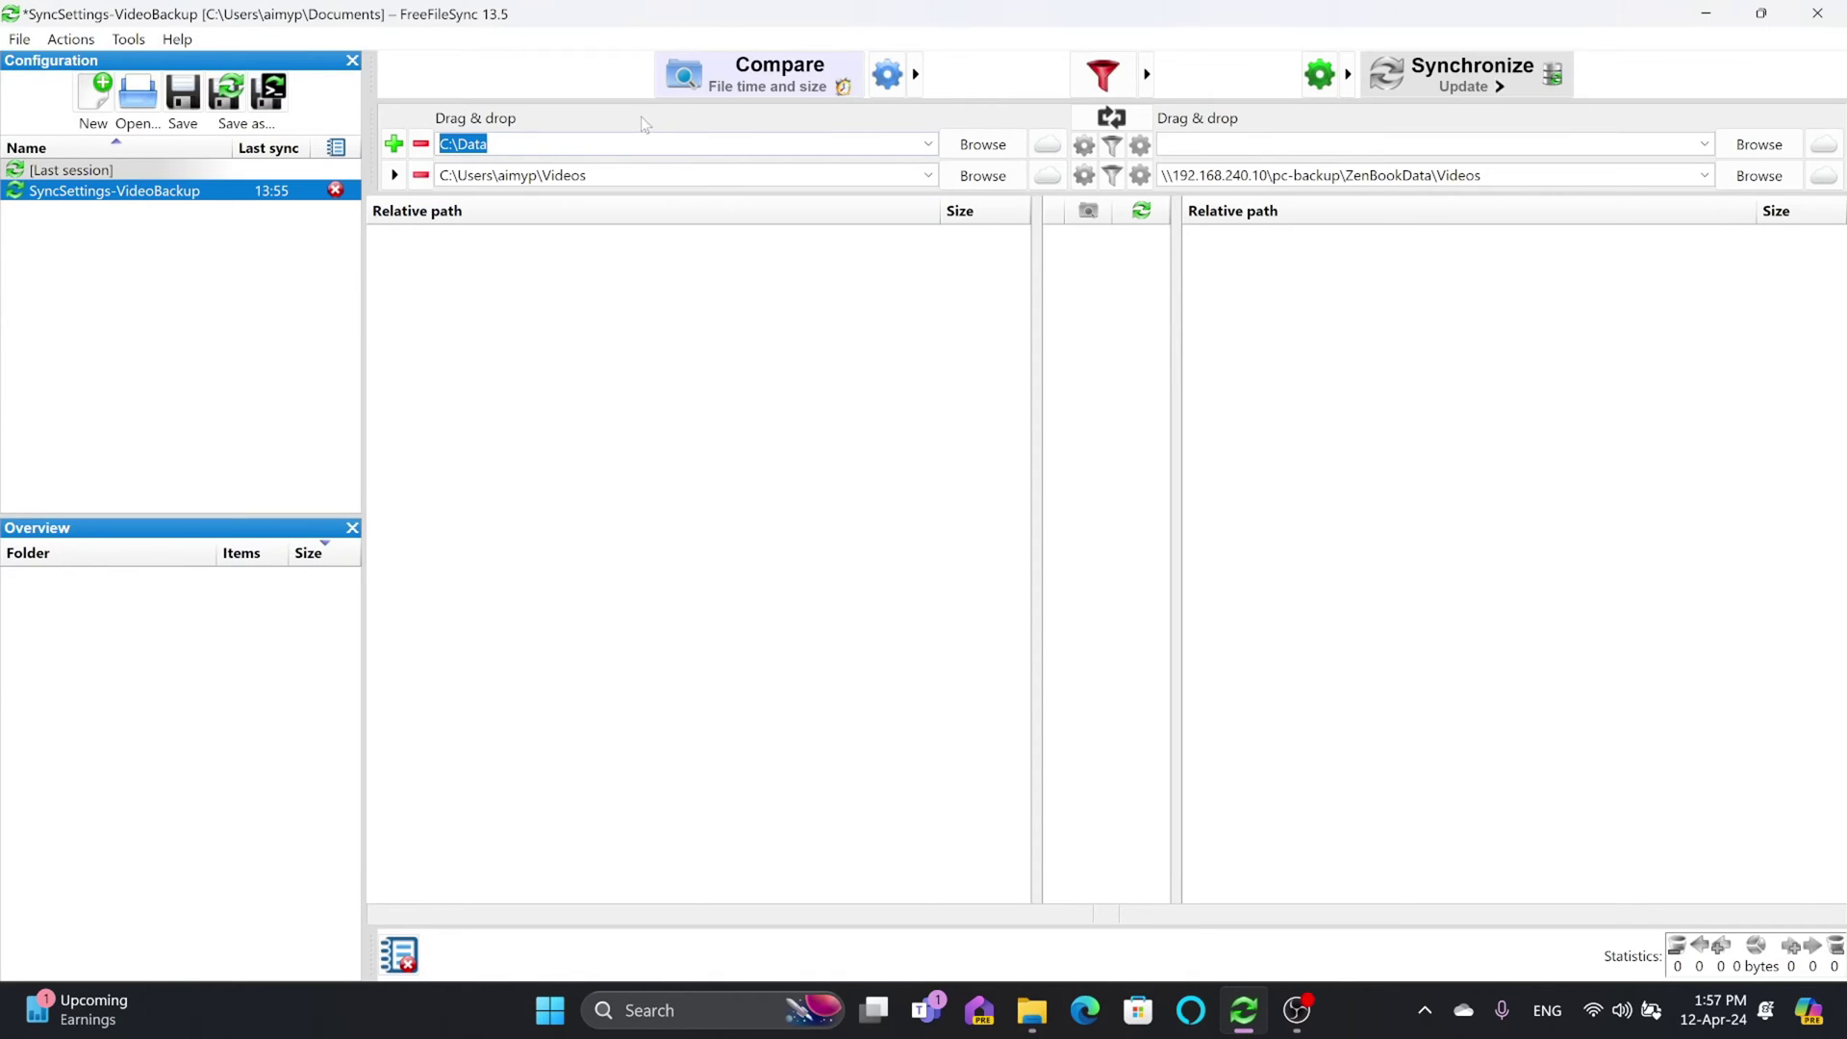
left_click(1225, 150)
key("ctrl+v")
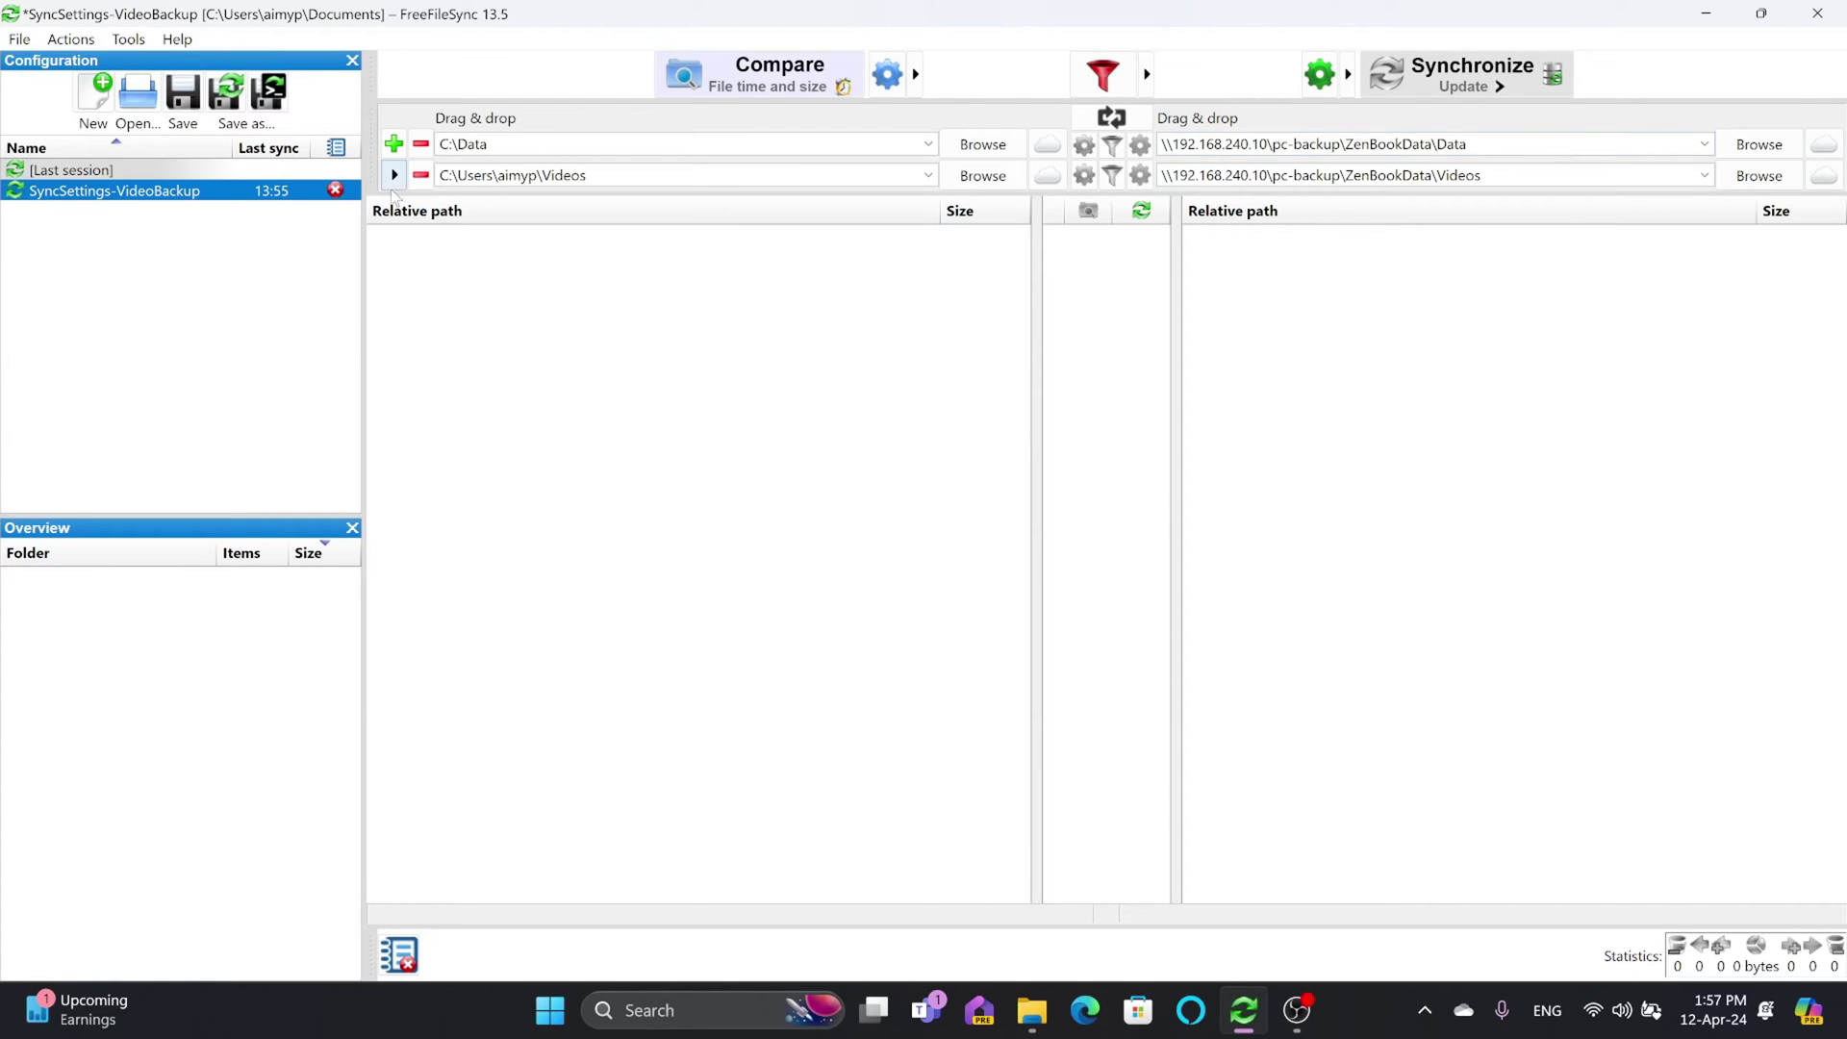
- Add a folder pair with the local Documents folder on the left and \\192.168.240.10\pc-backup\ZenBookData\Documents on the right
left_click(393, 143)
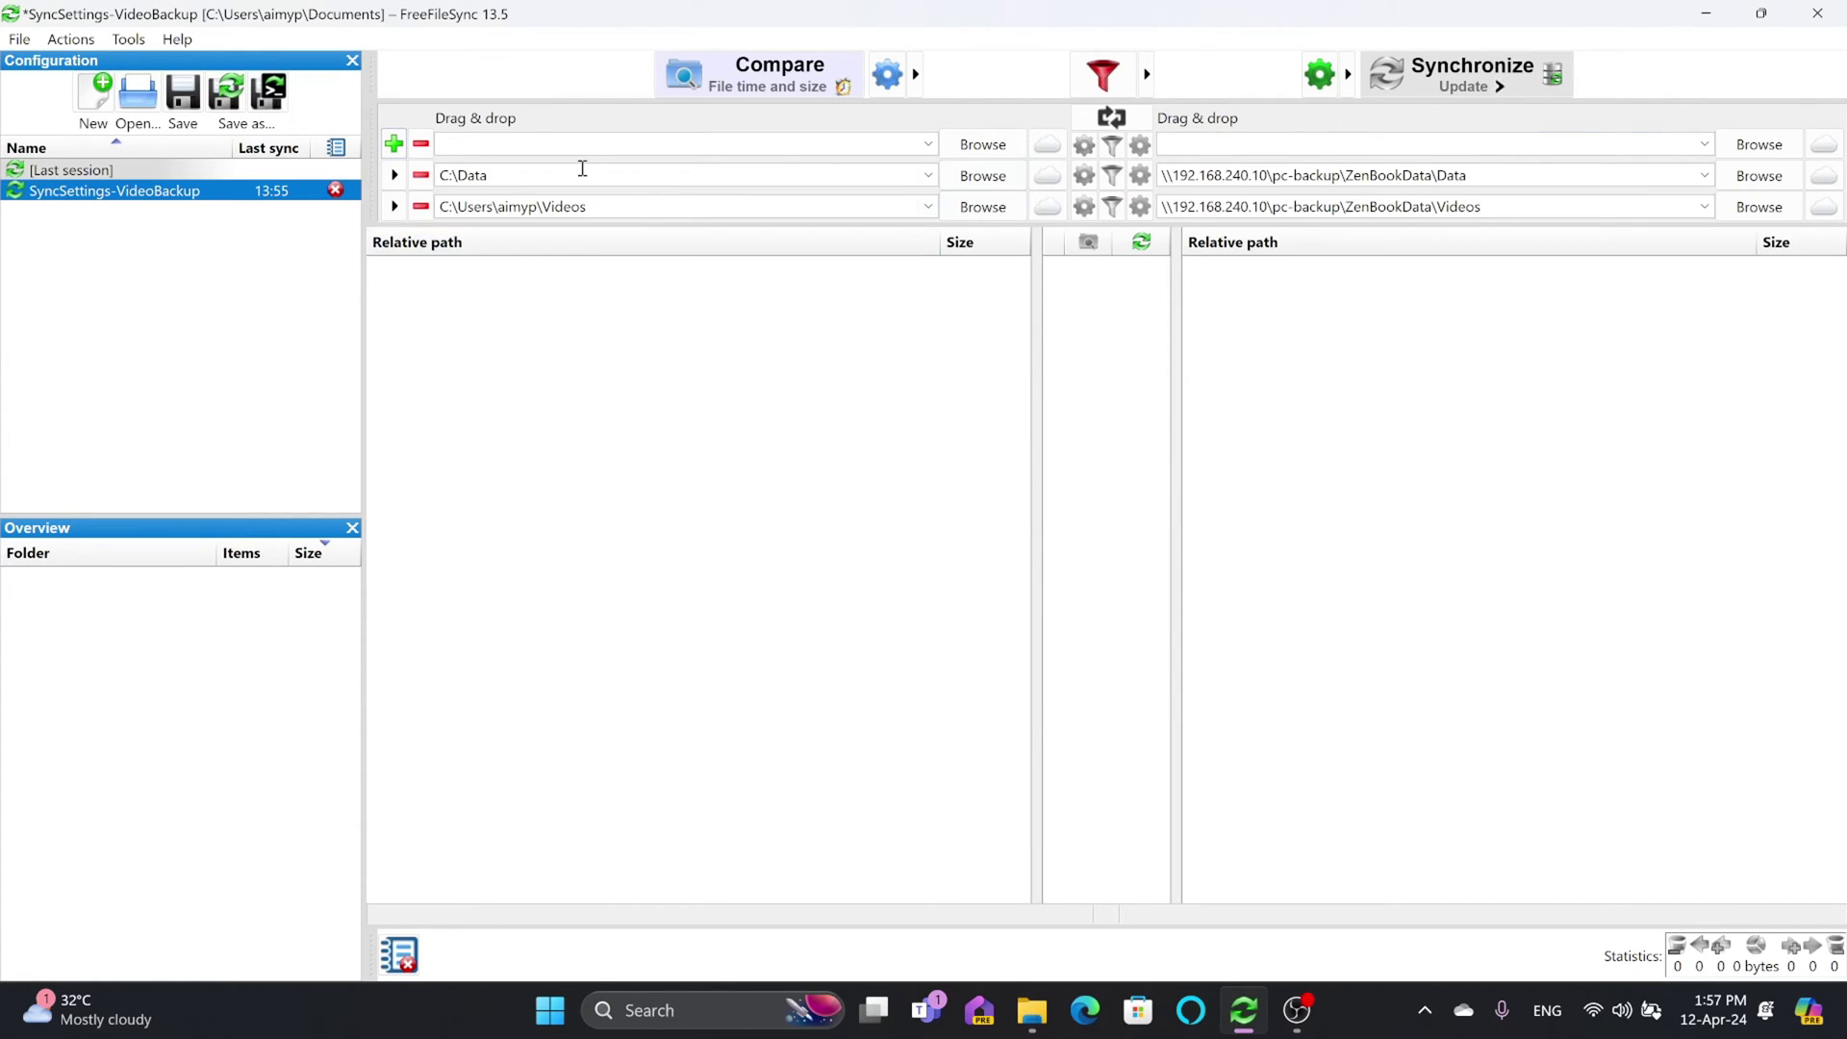
left_click(982, 145)
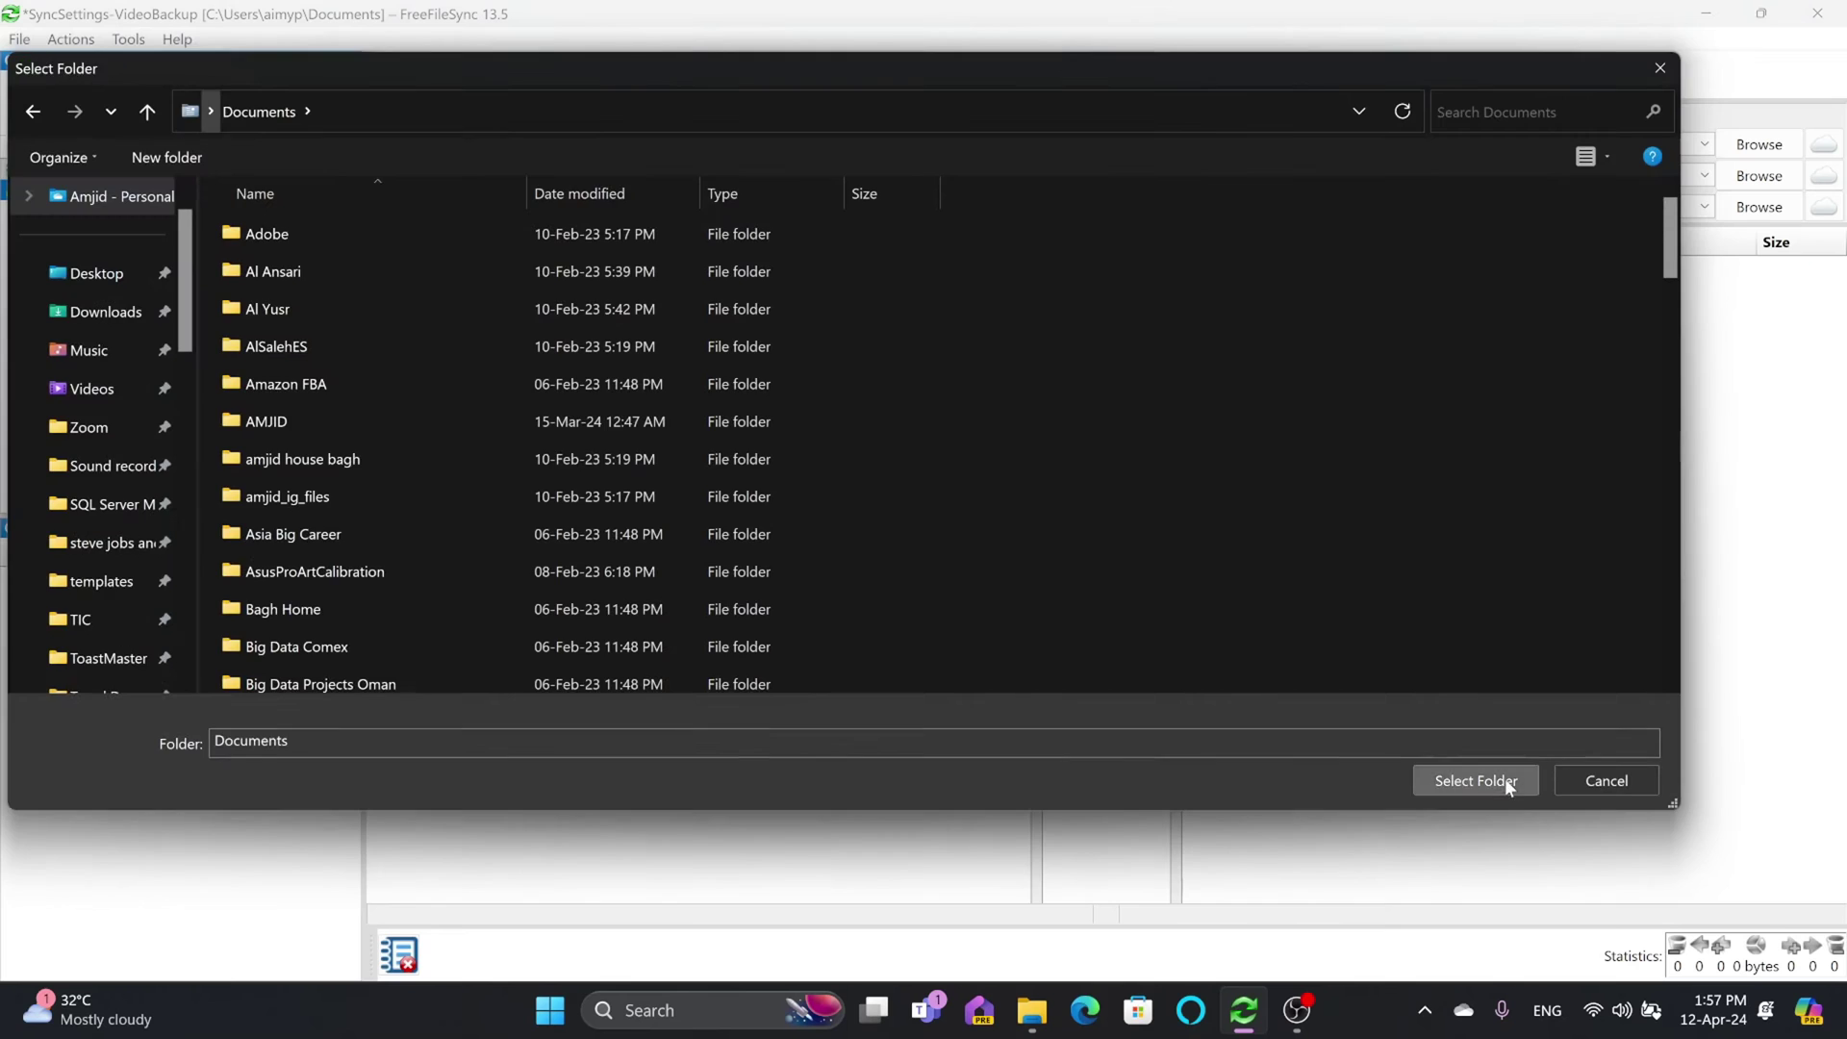
left_click(1505, 778)
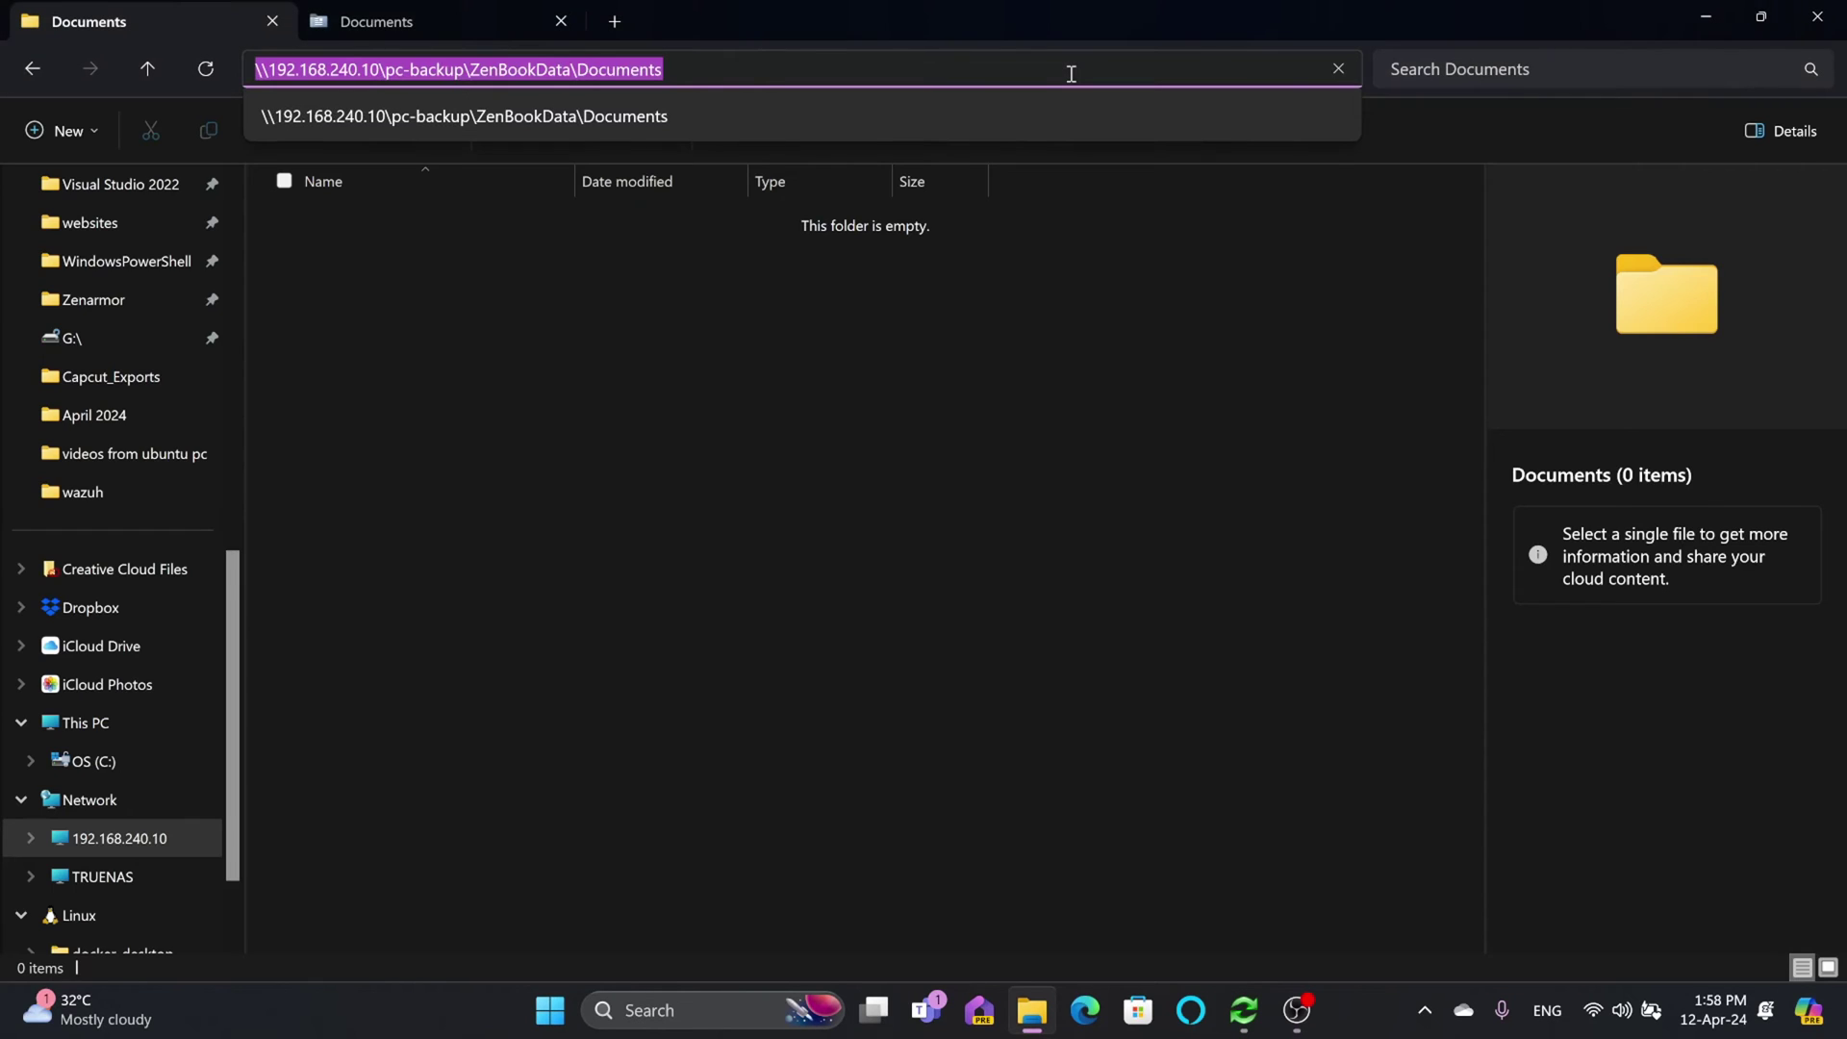
left_click(1718, 20)
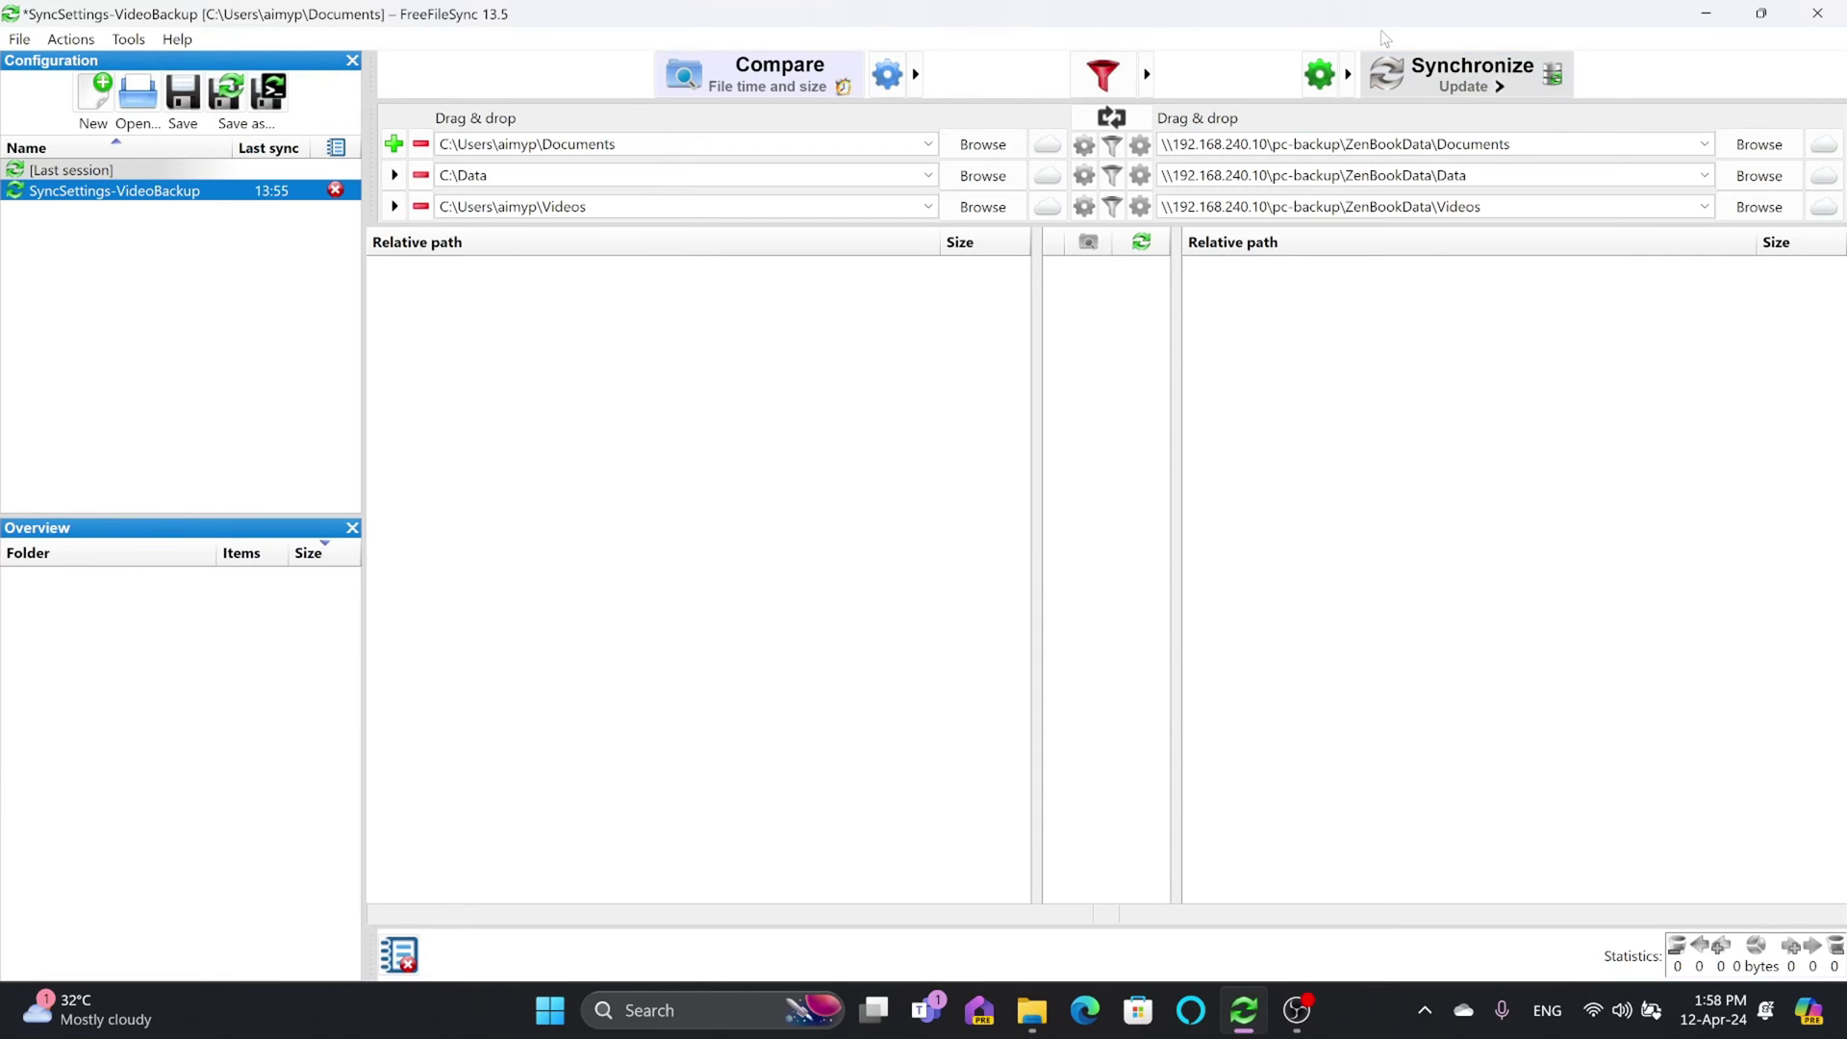
- Confirm the Update synchronization variant for all folder pairs and compare the folders by file time and size
left_click(1322, 75)
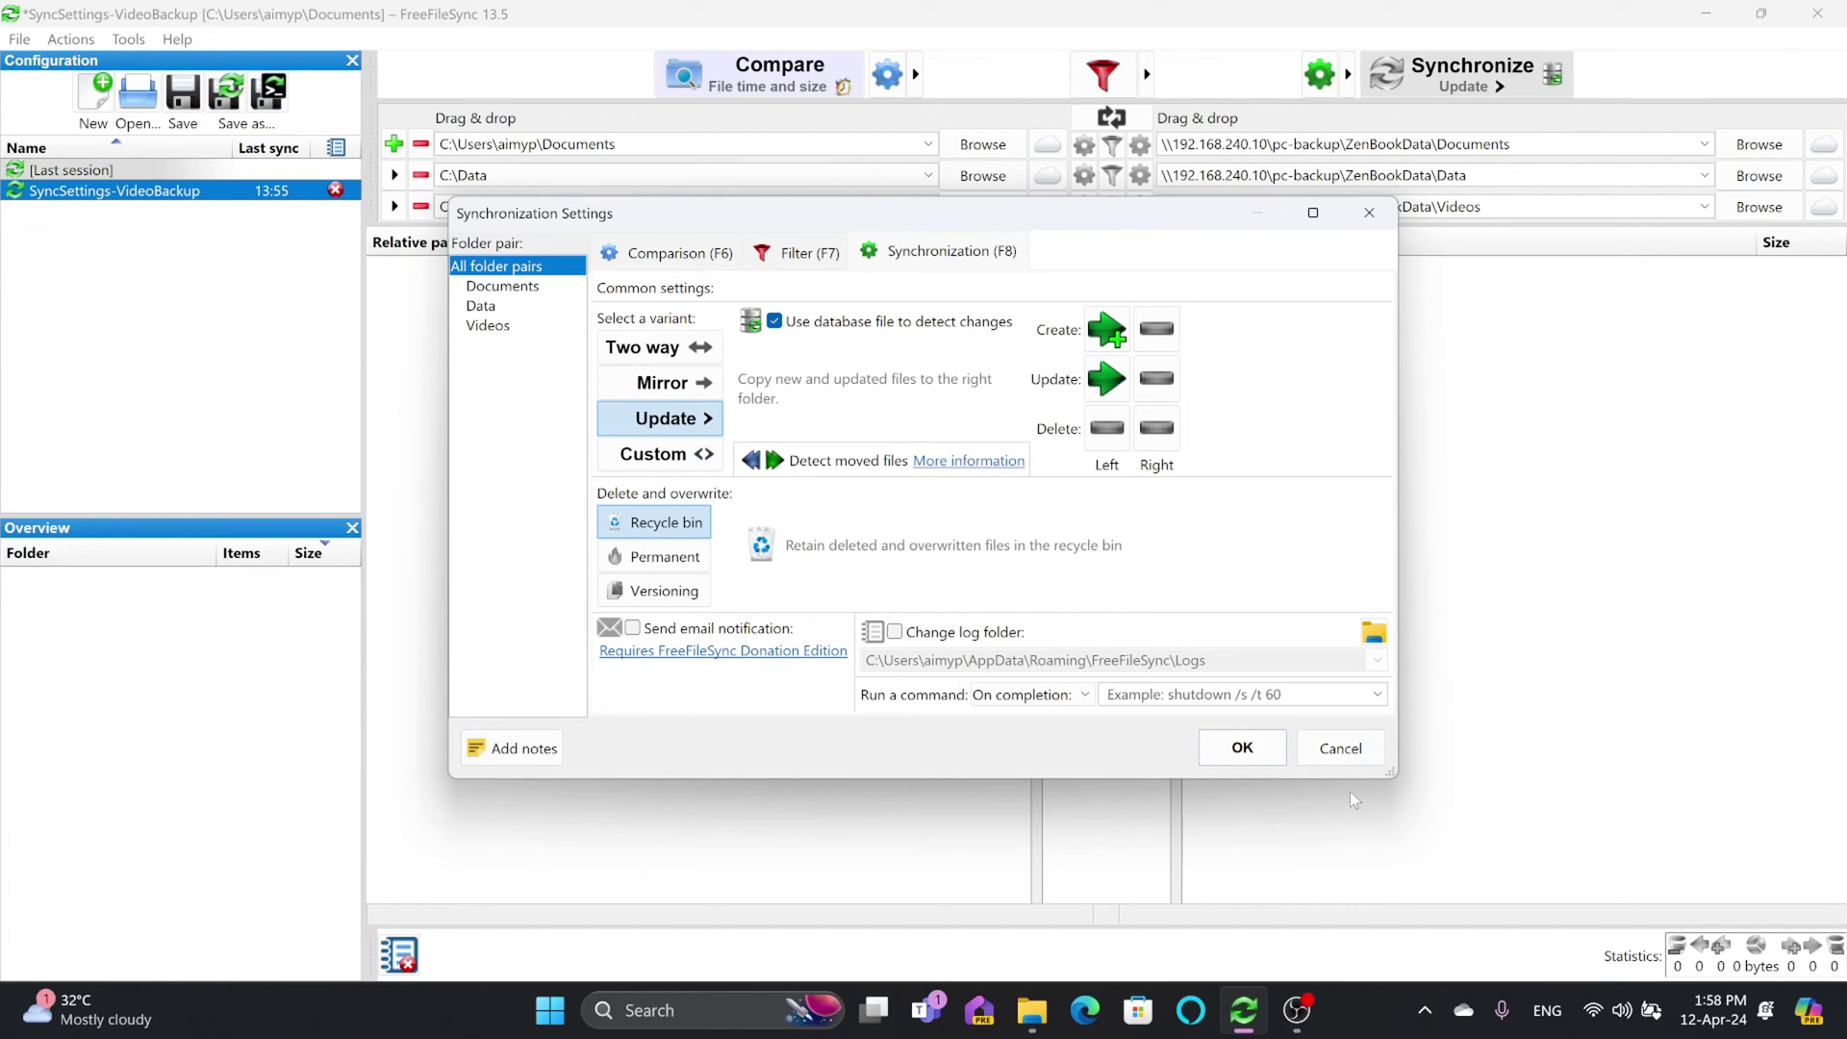
left_click(1242, 751)
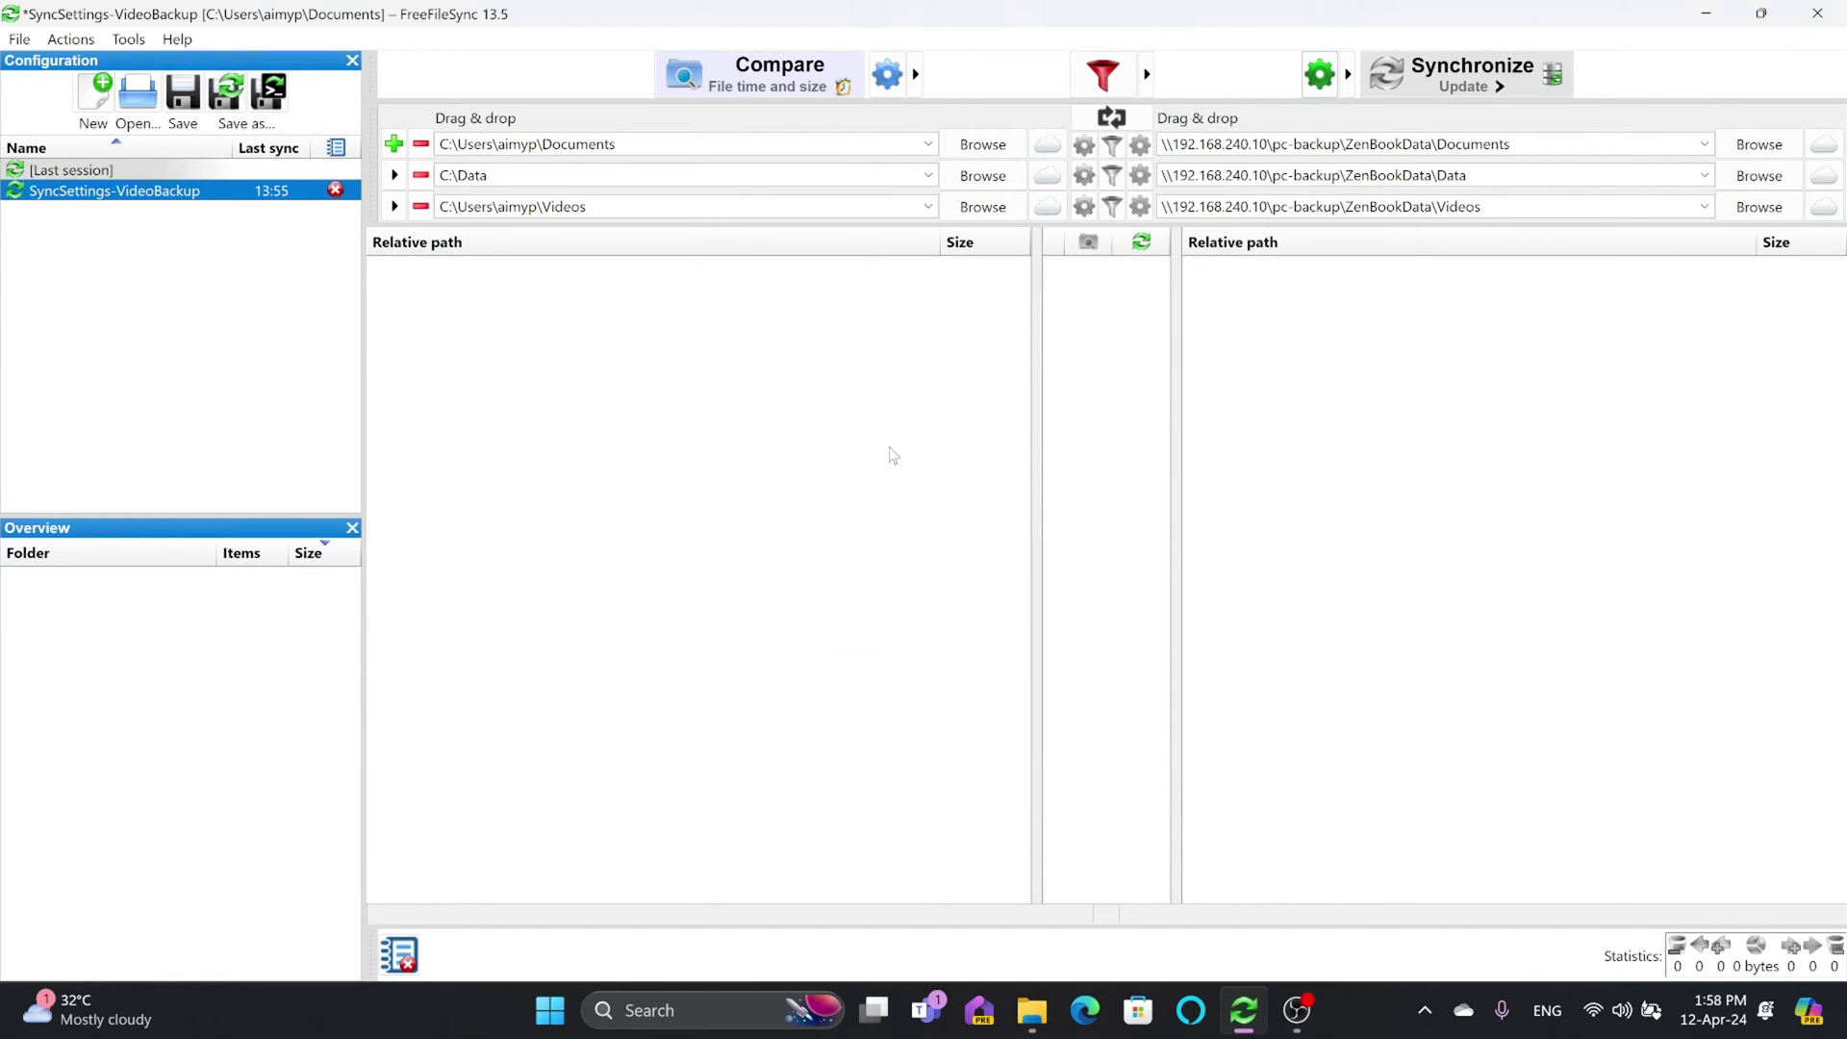
left_click(781, 91)
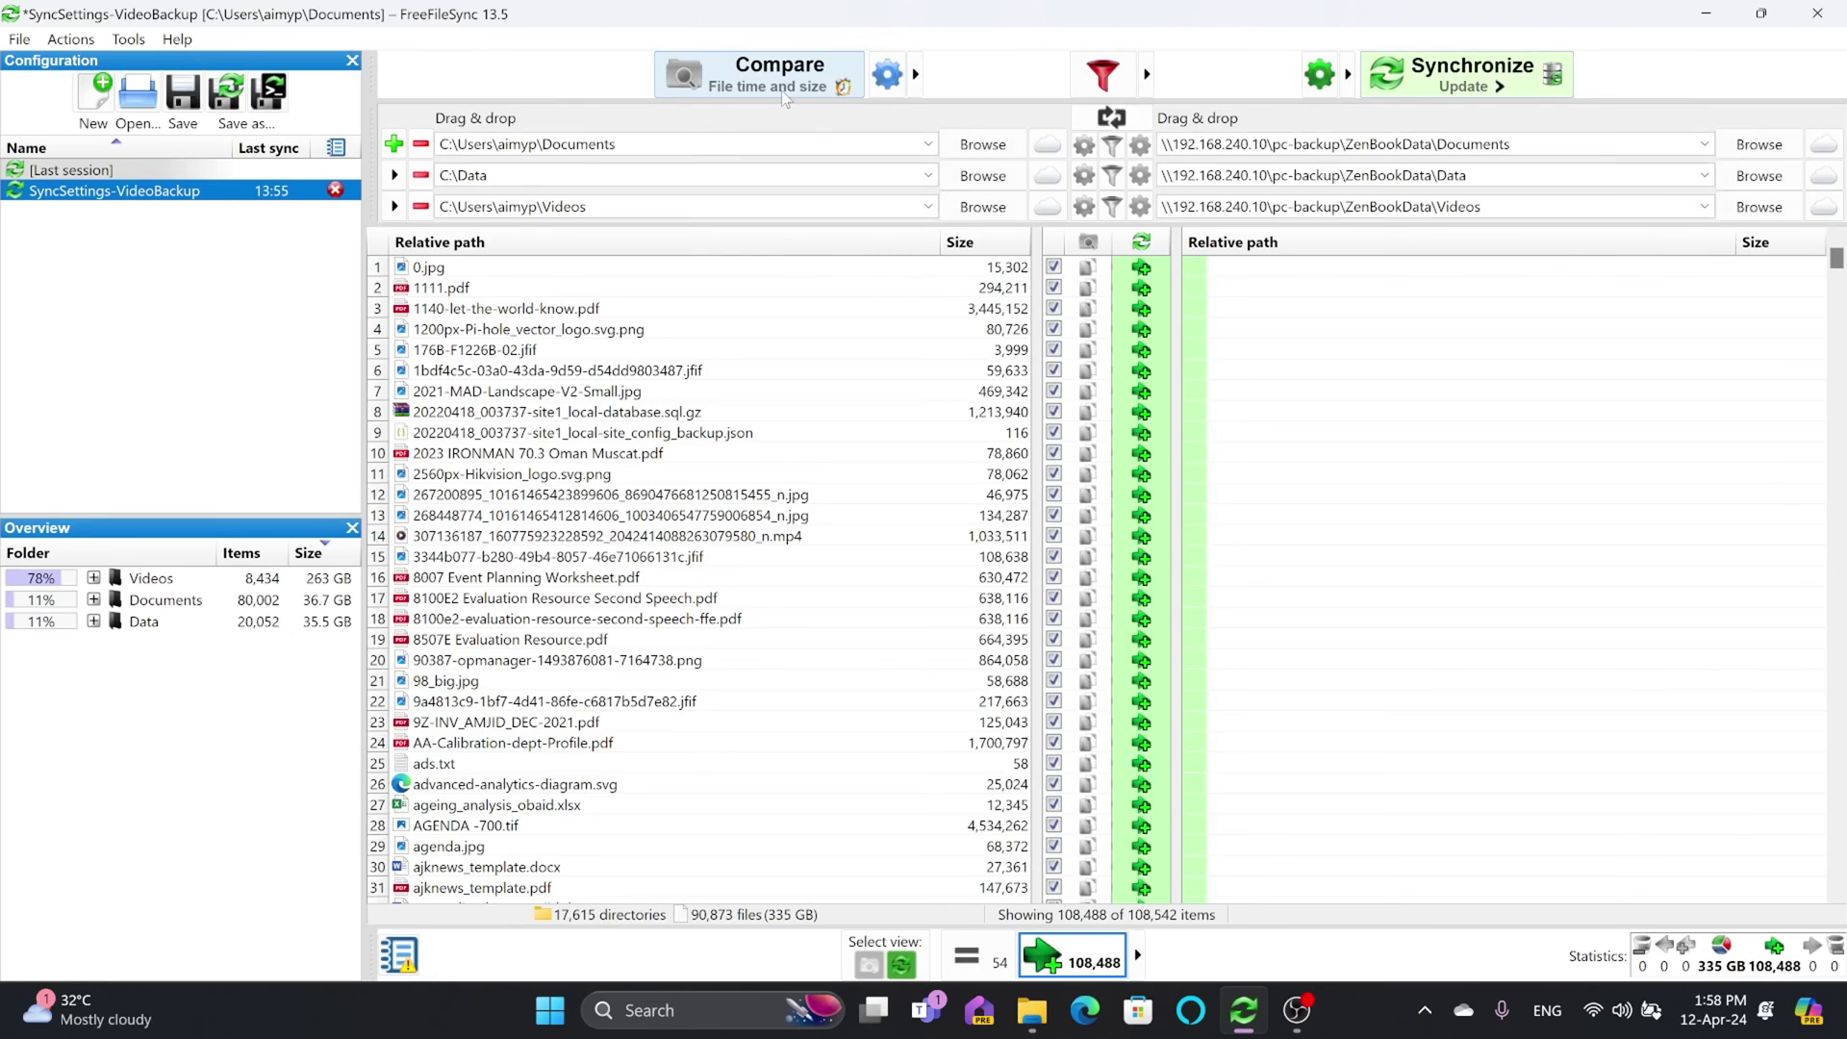
- Start the Update synchronization of the Documents, Data and Videos pairs, then stop the running transfer
left_click(1418, 97)
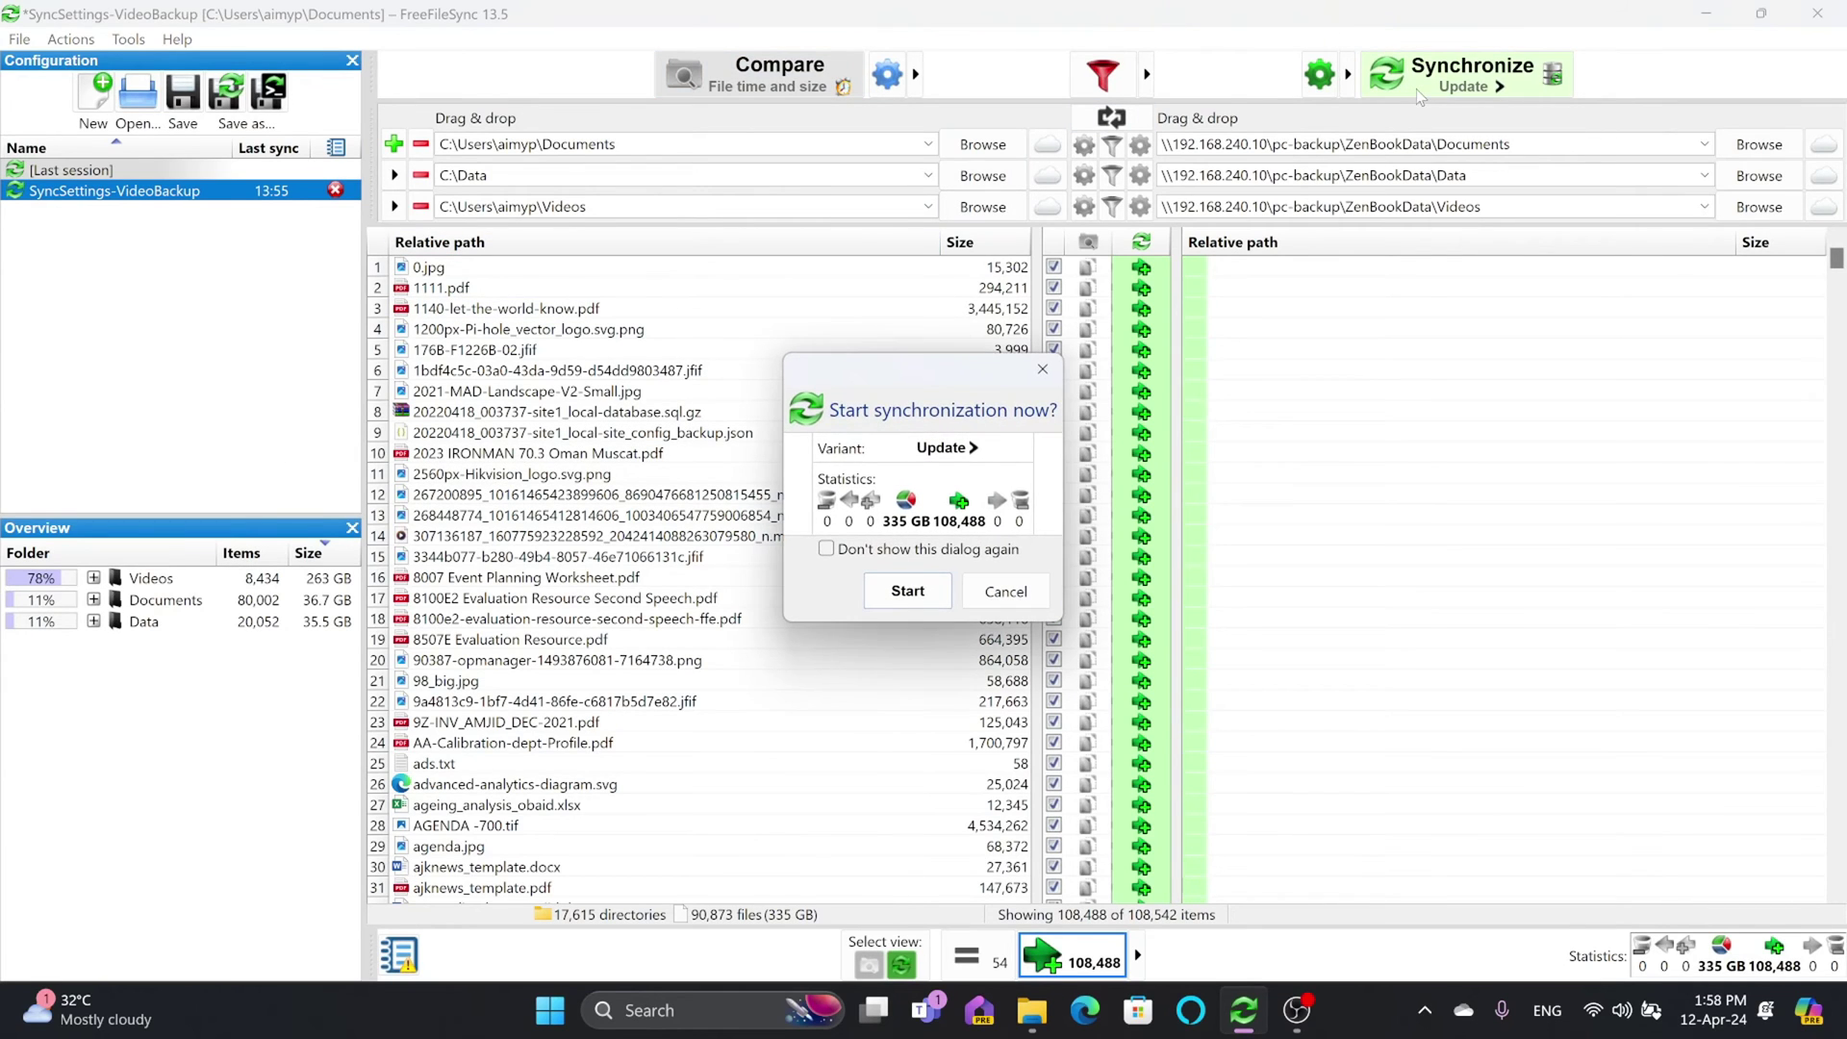
left_click(897, 595)
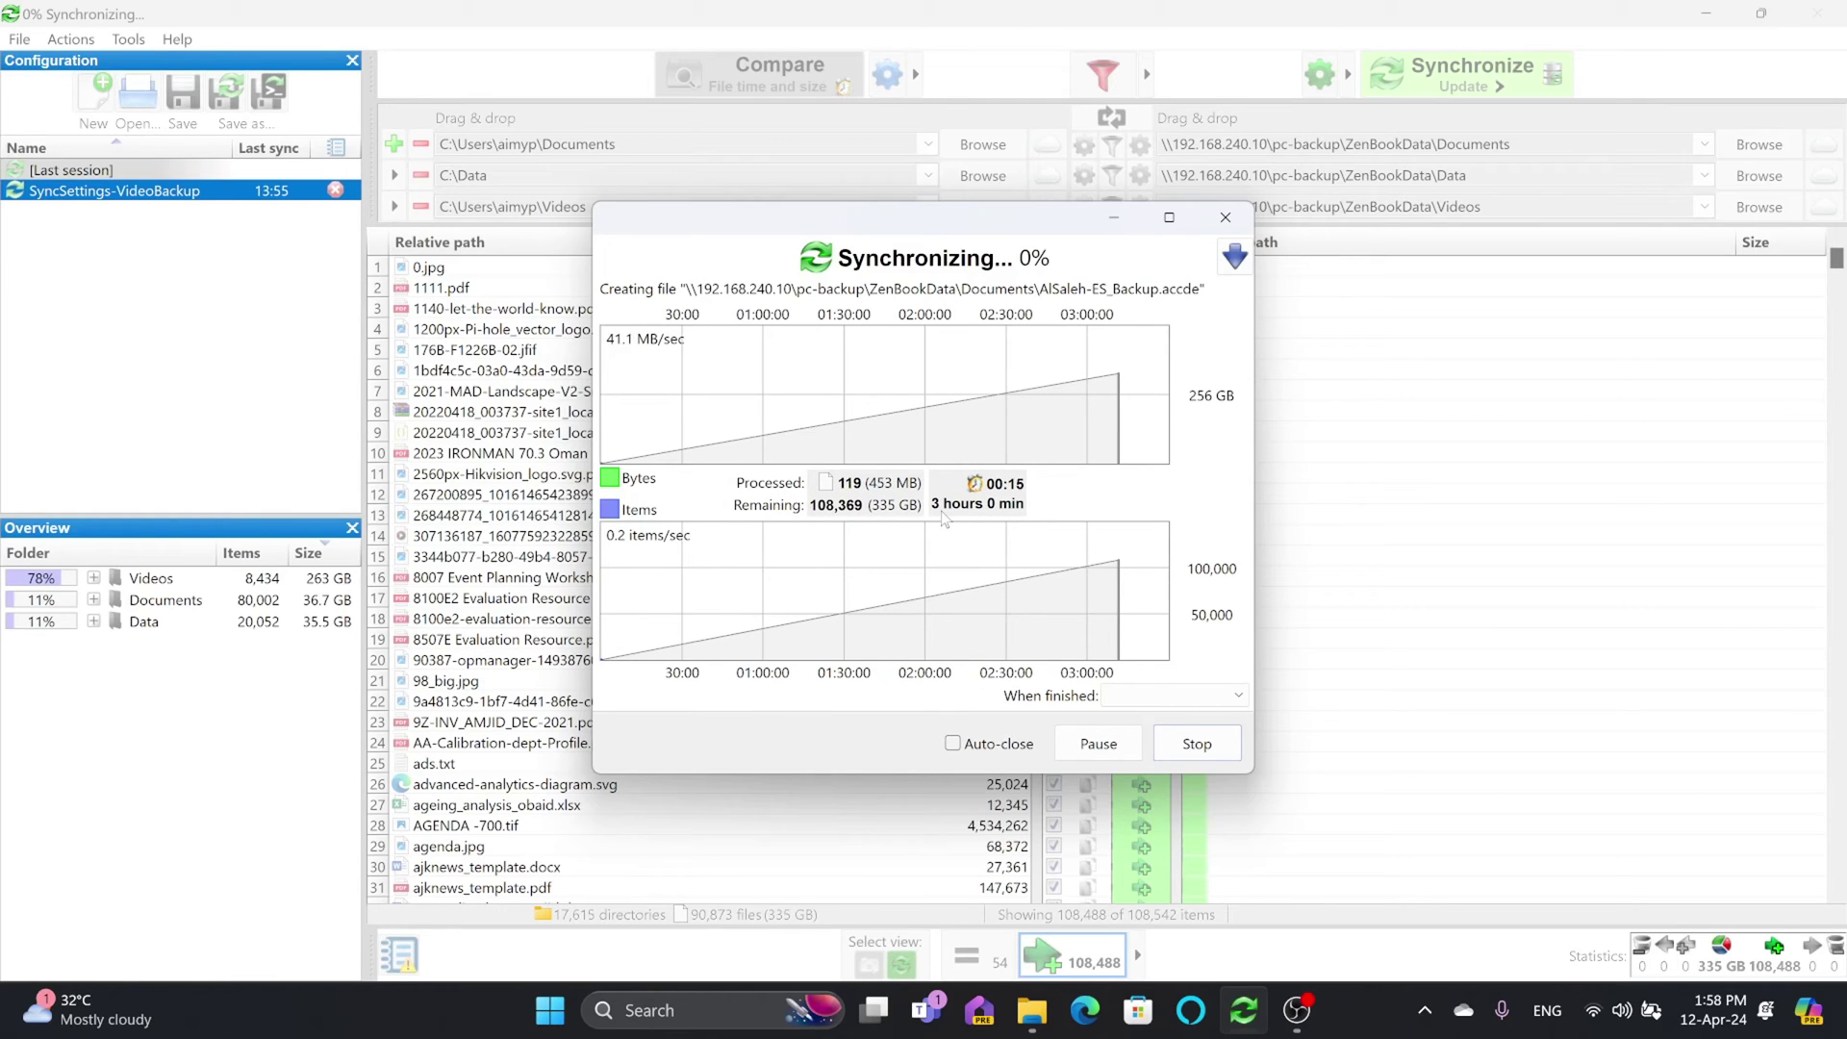
left_click(1196, 743)
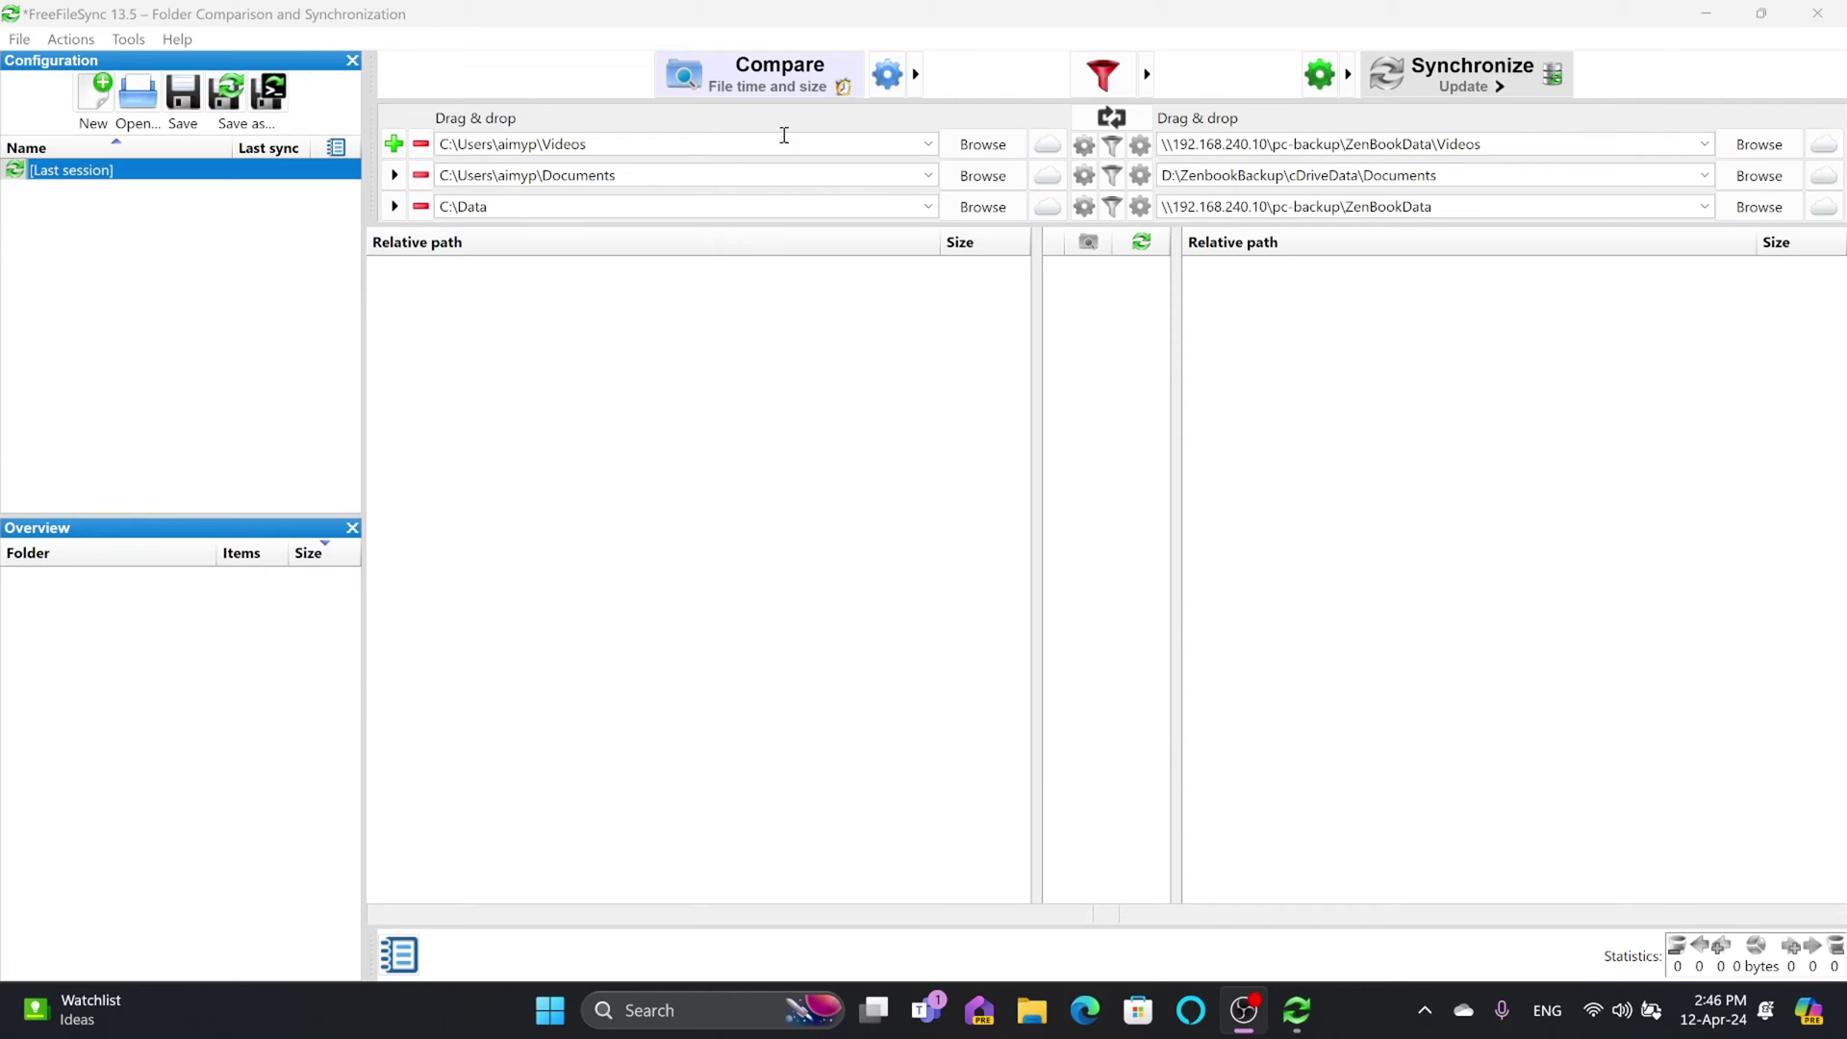
- Save the last session's three folder pairs as a configuration named Backup_to_NAS in Documents
left_click(69, 176)
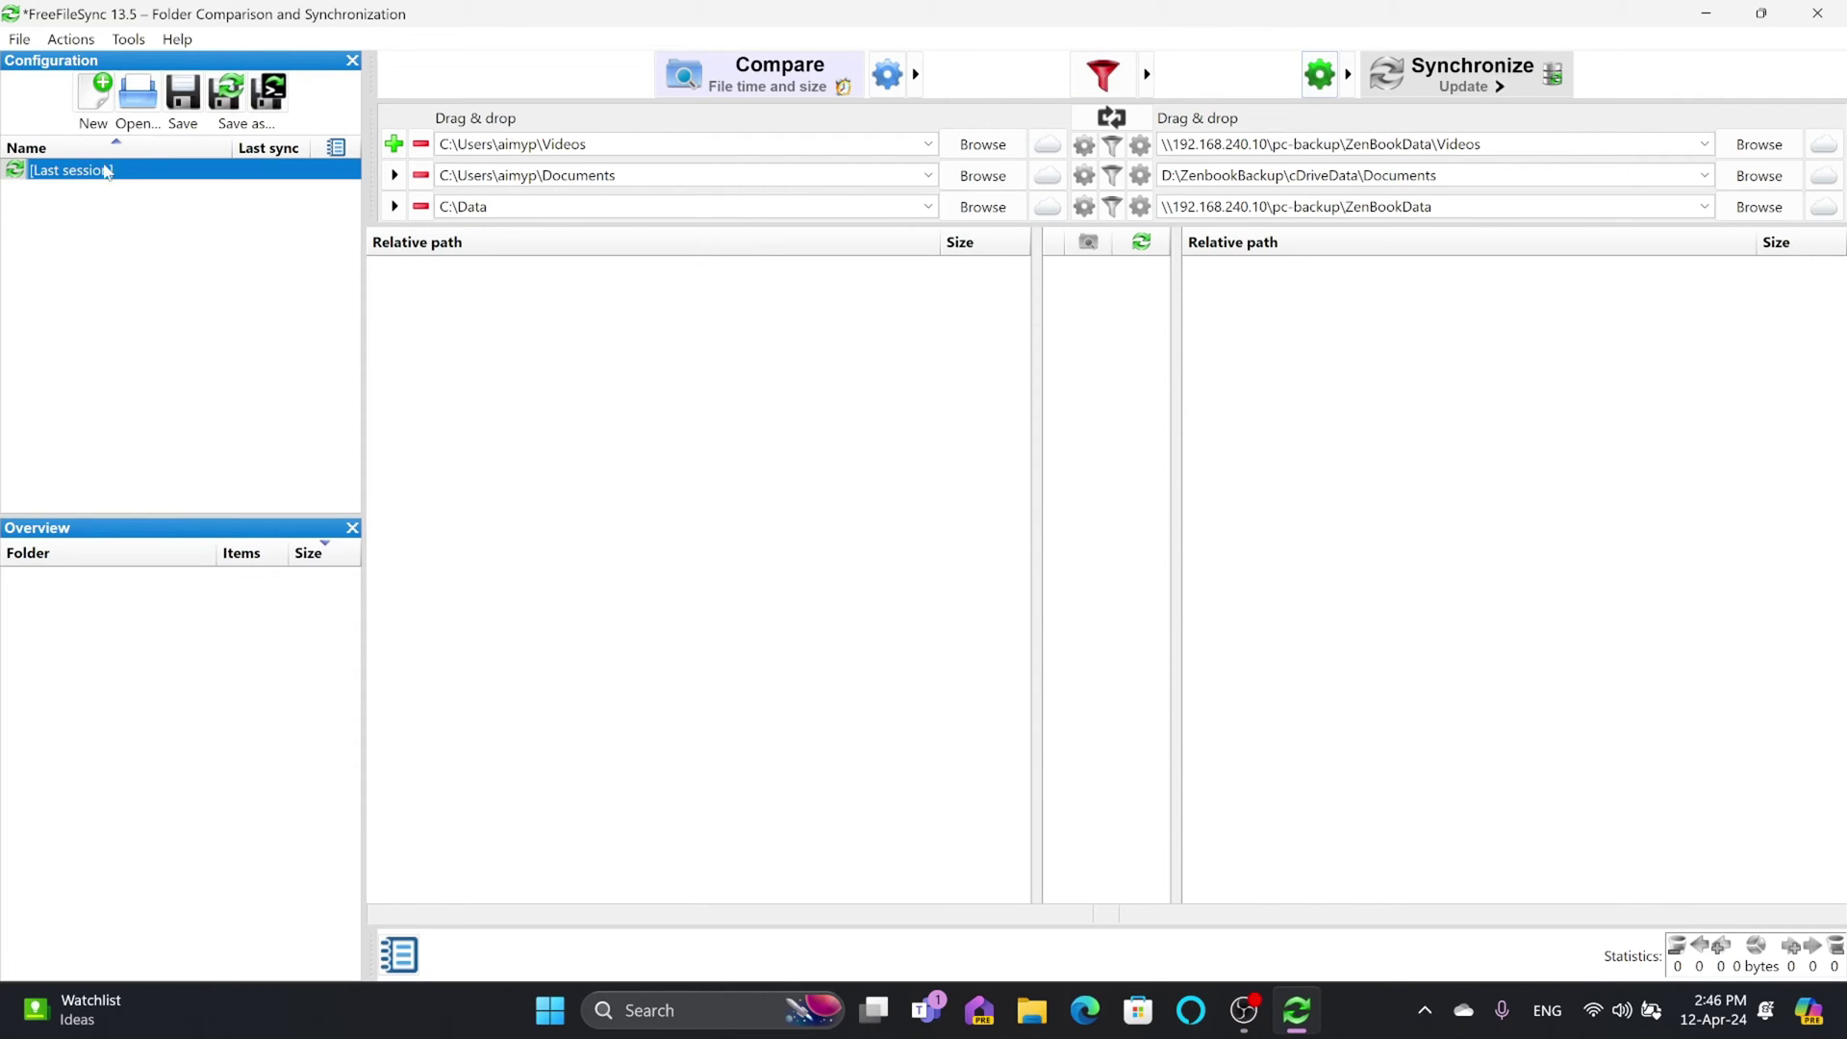
left_click(227, 93)
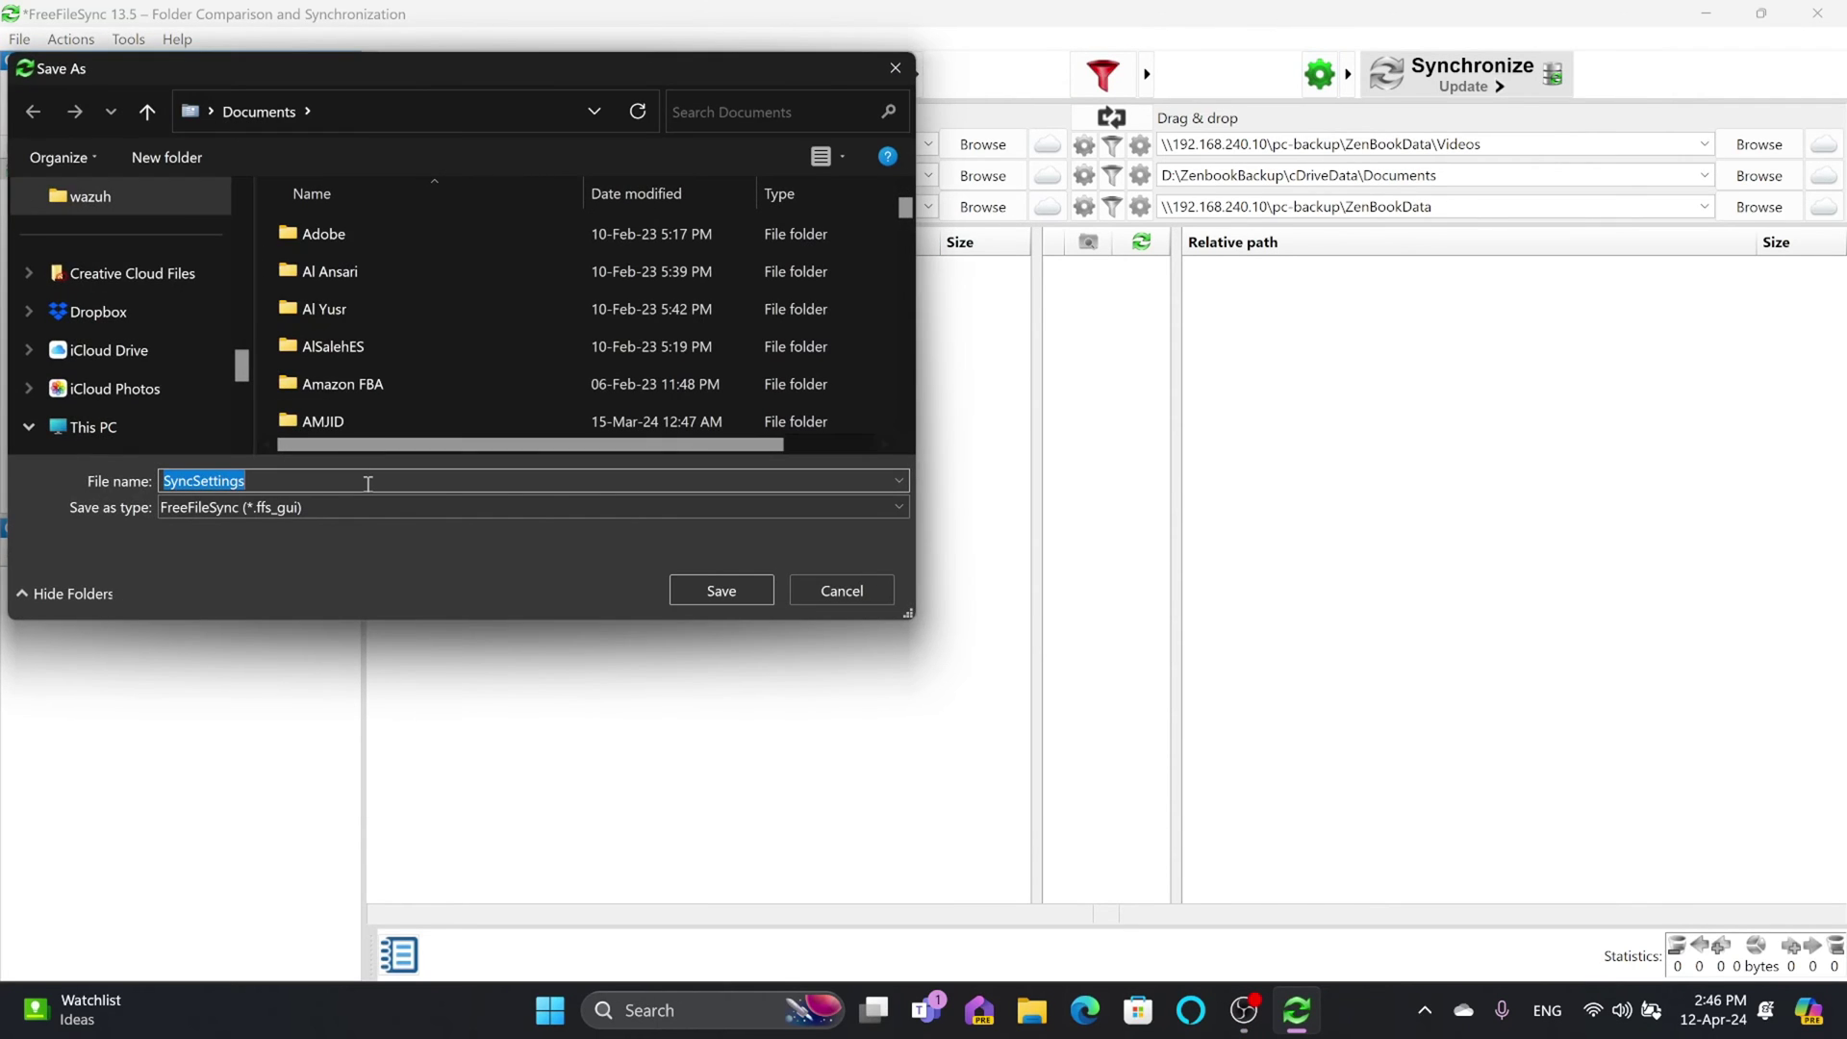
type("Backup_to_NAS")
key("Return")
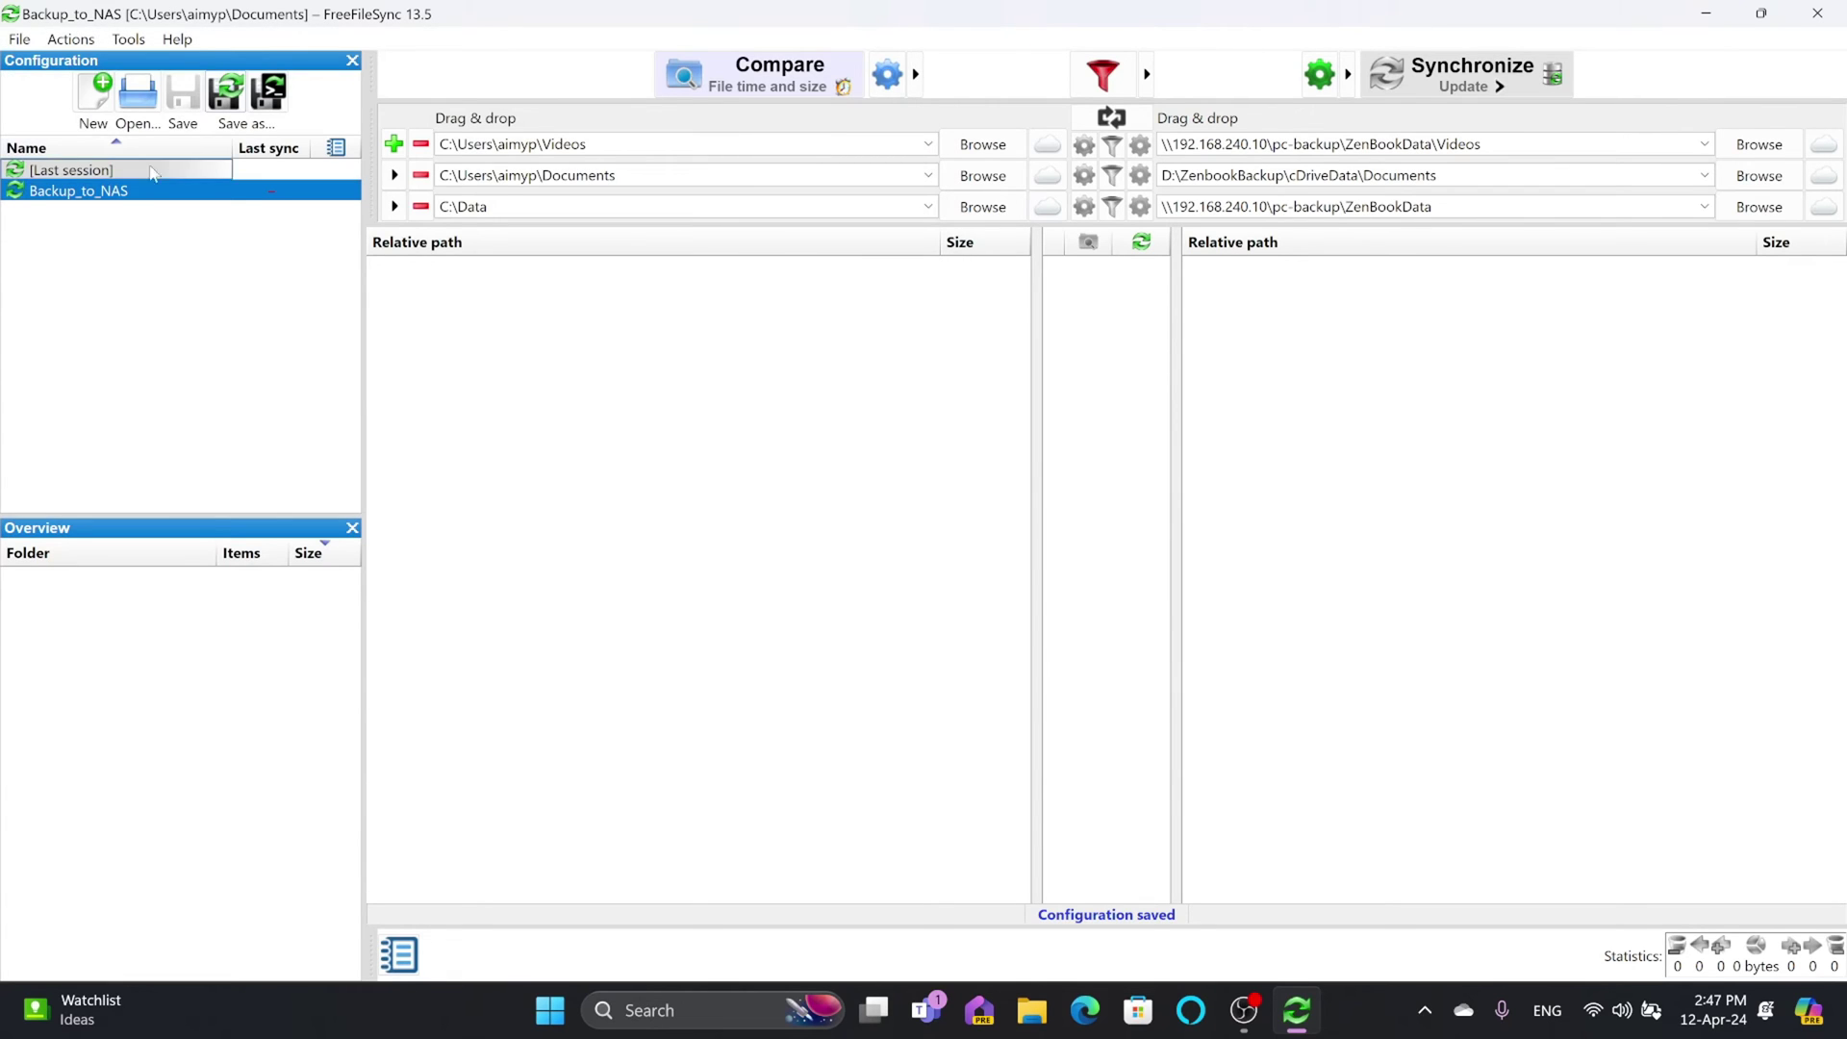
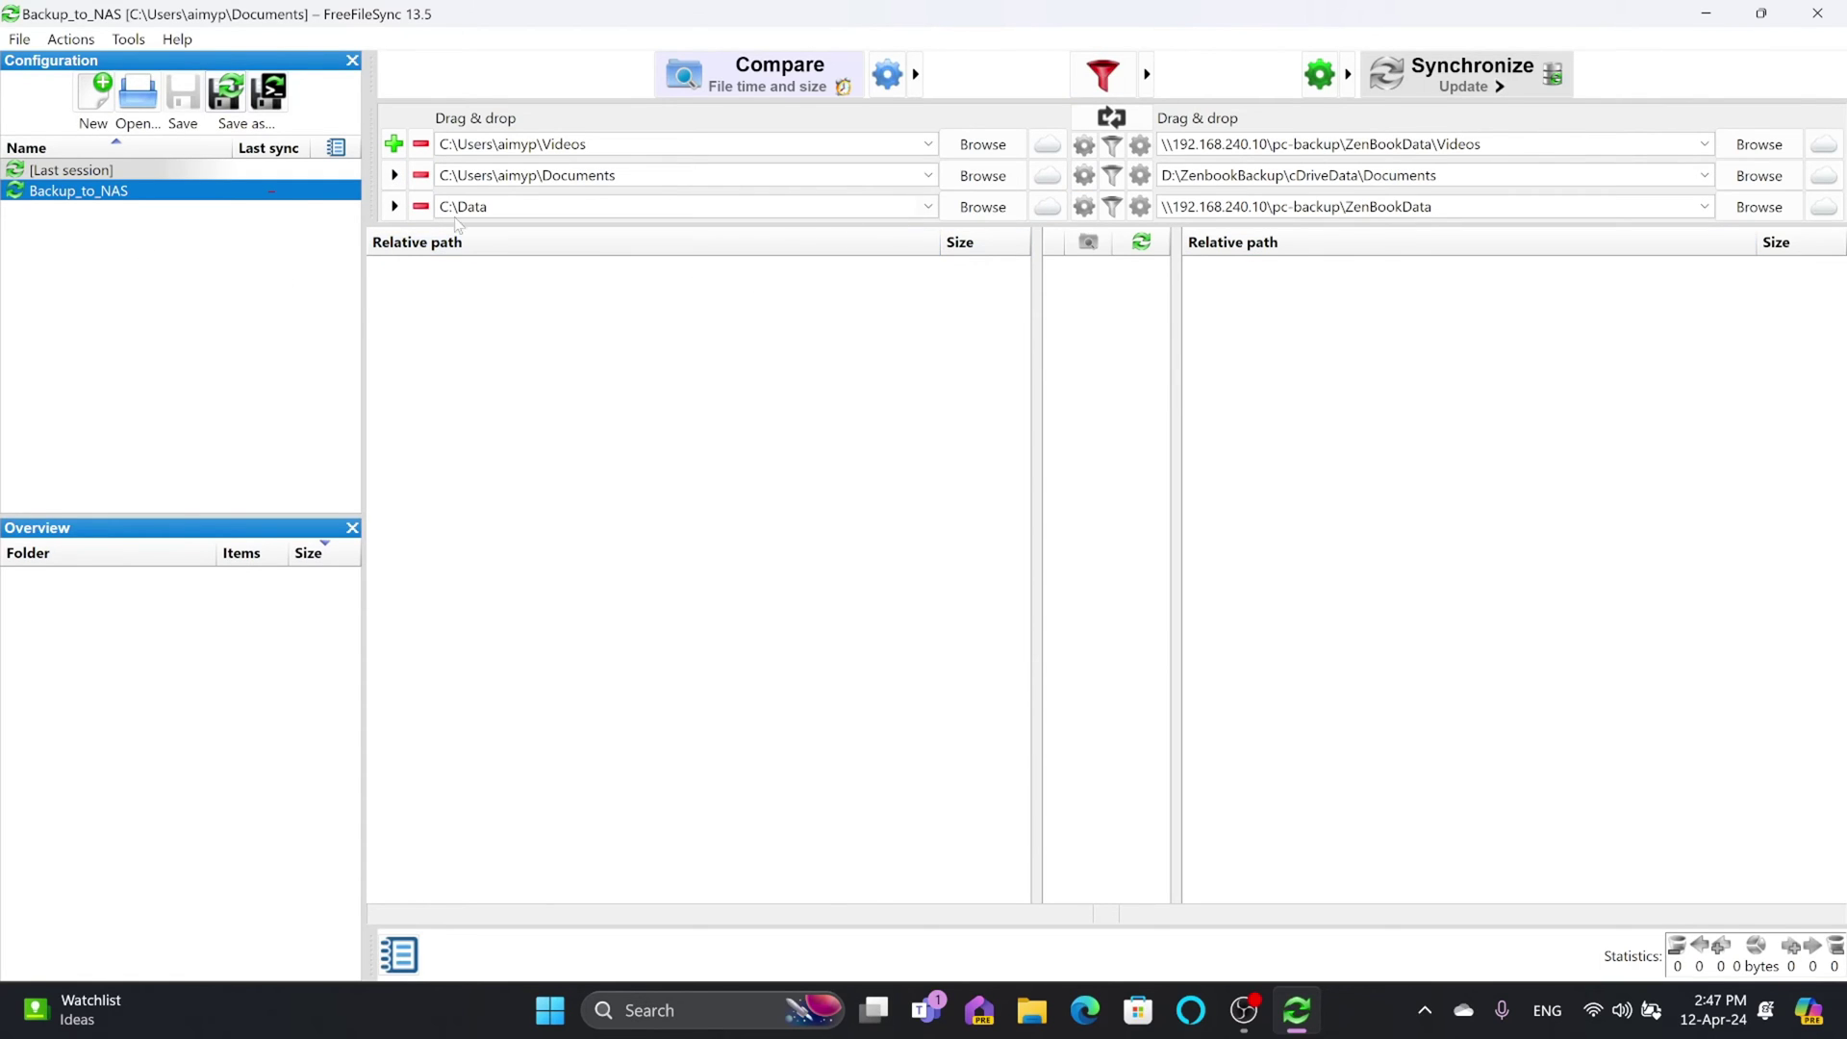
- Create a new configuration and set its left folder to the local Videos folder
left_click(94, 107)
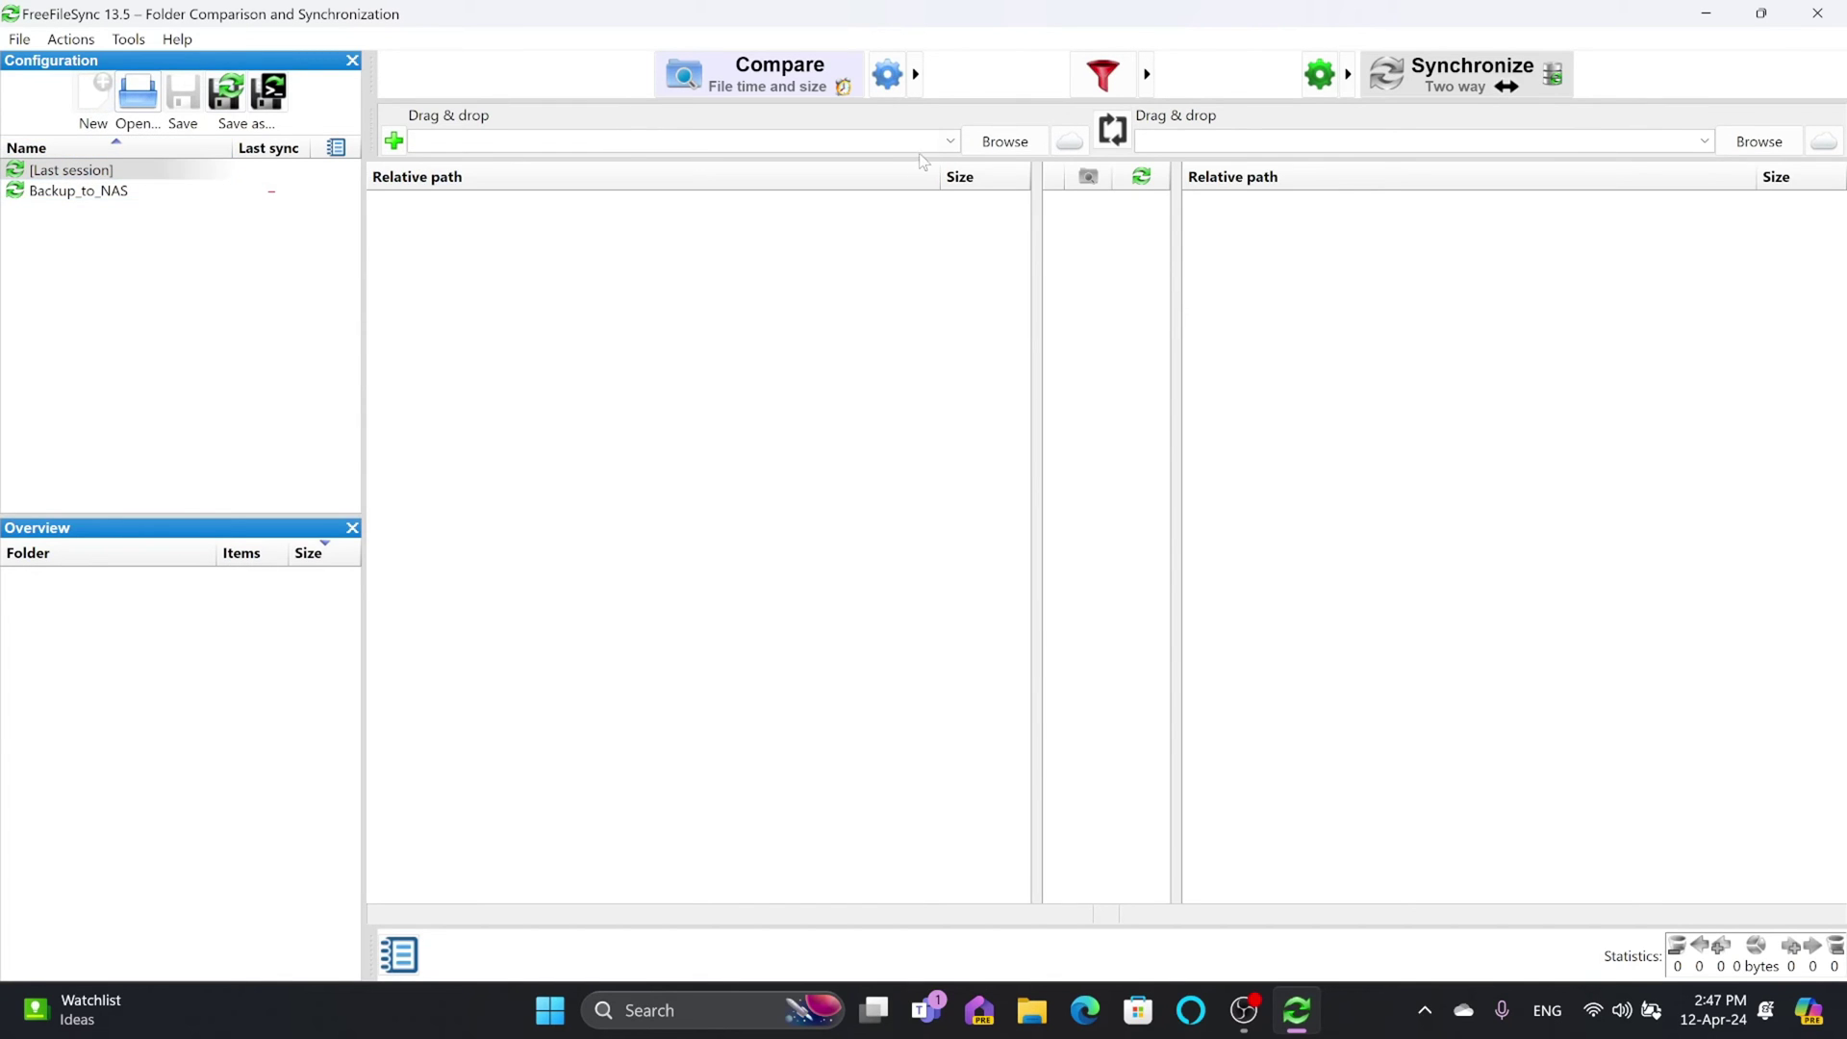
left_click(1005, 141)
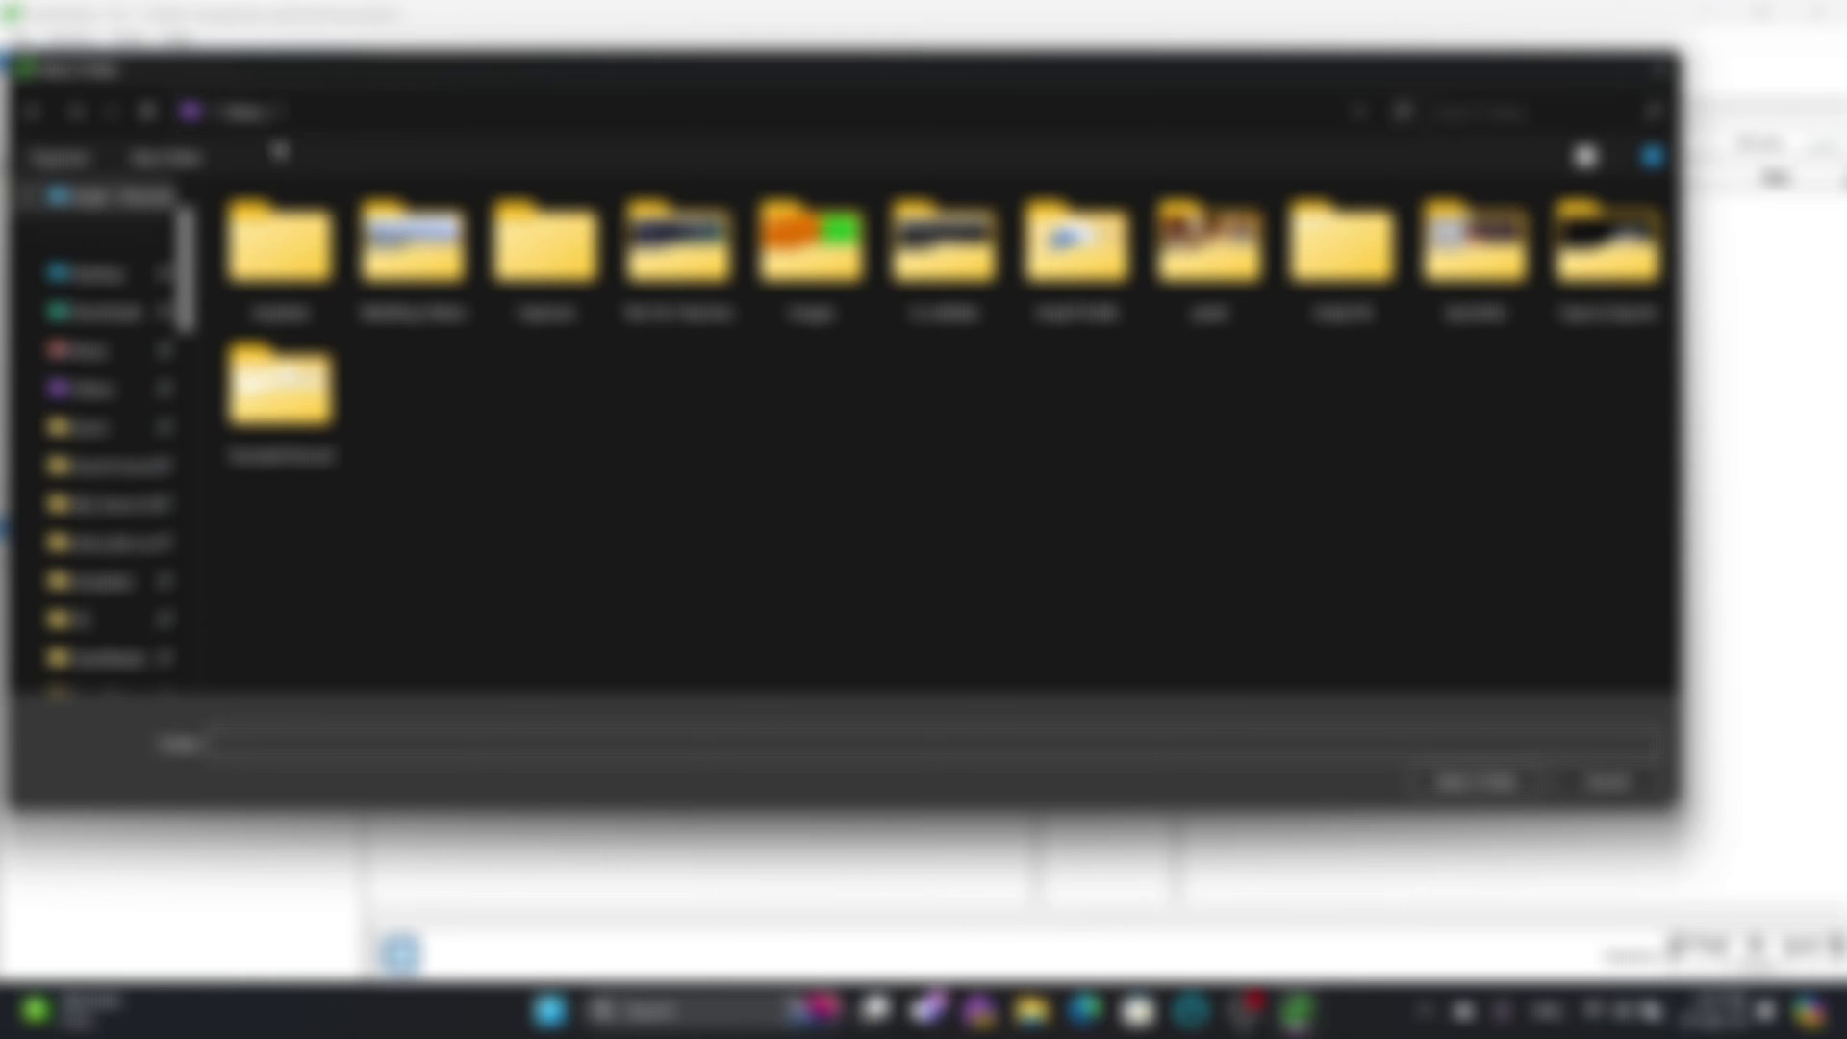
left_click(1477, 782)
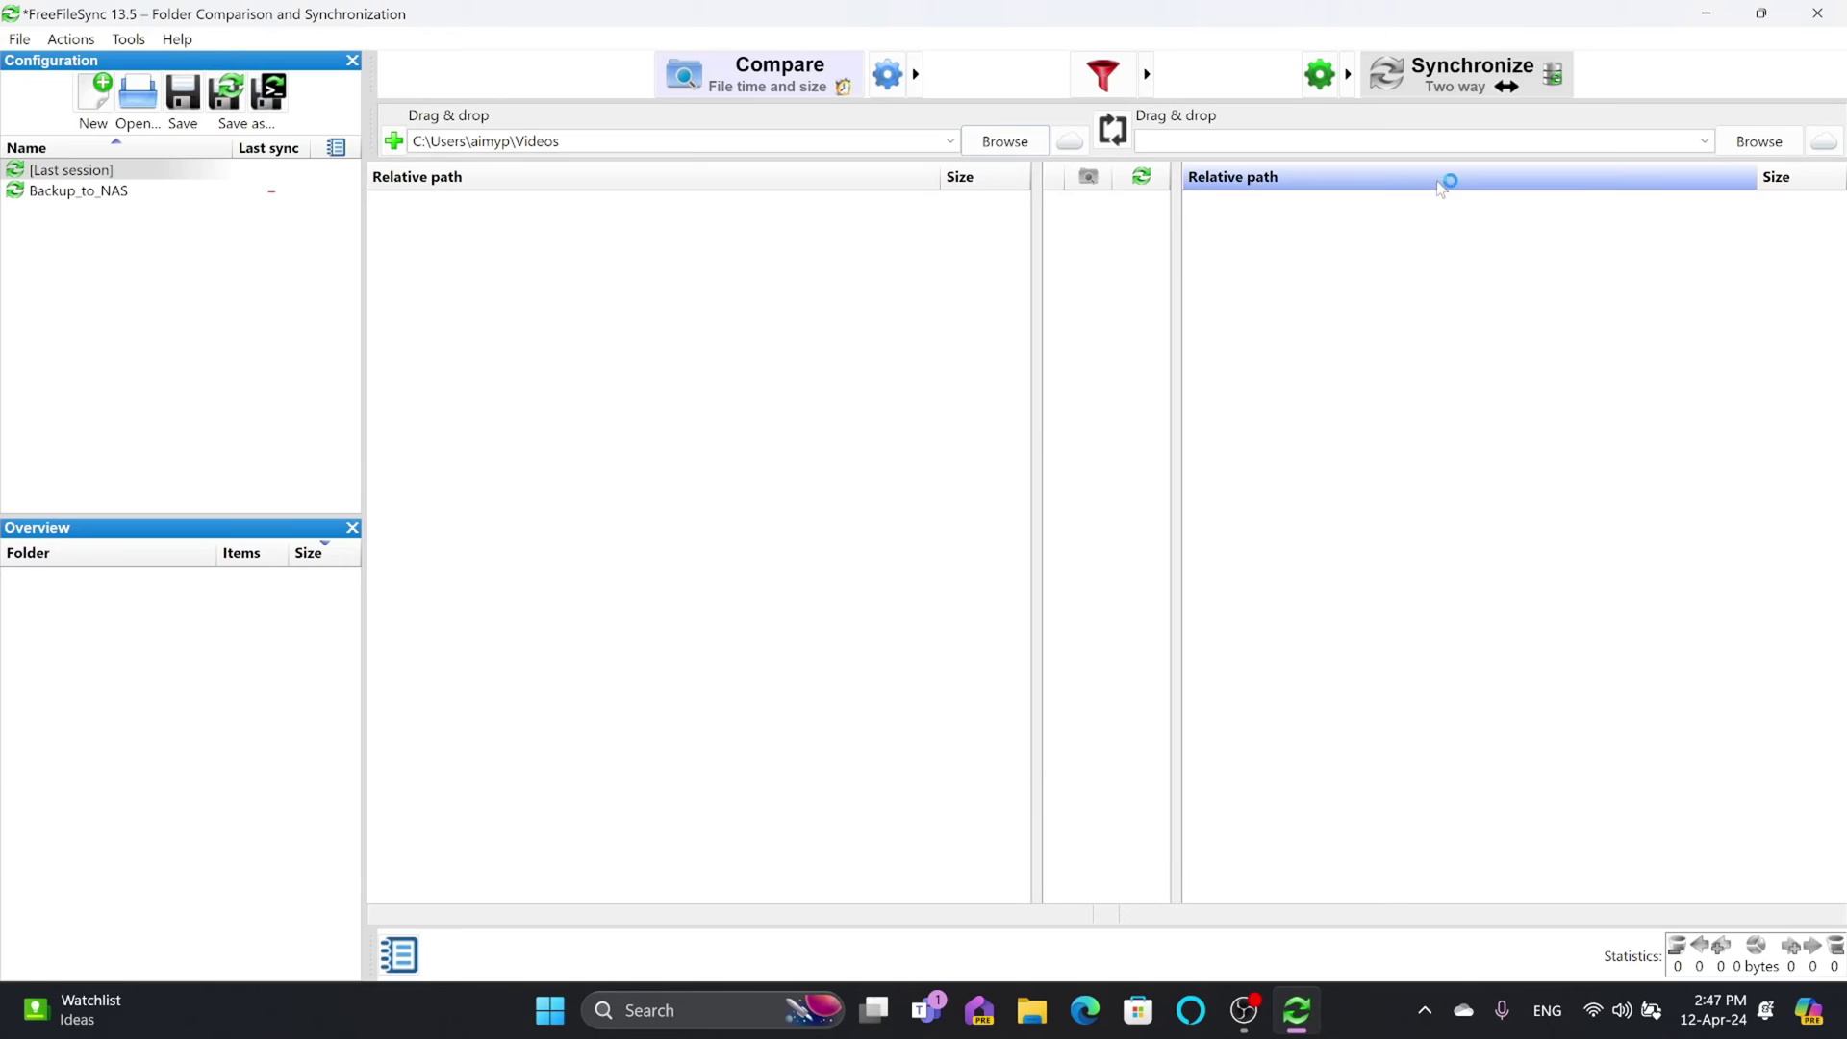
- Set the new configuration's right folder to E:\ZenBook Backup\Vidoes on the Extreme SSD
left_click(1759, 142)
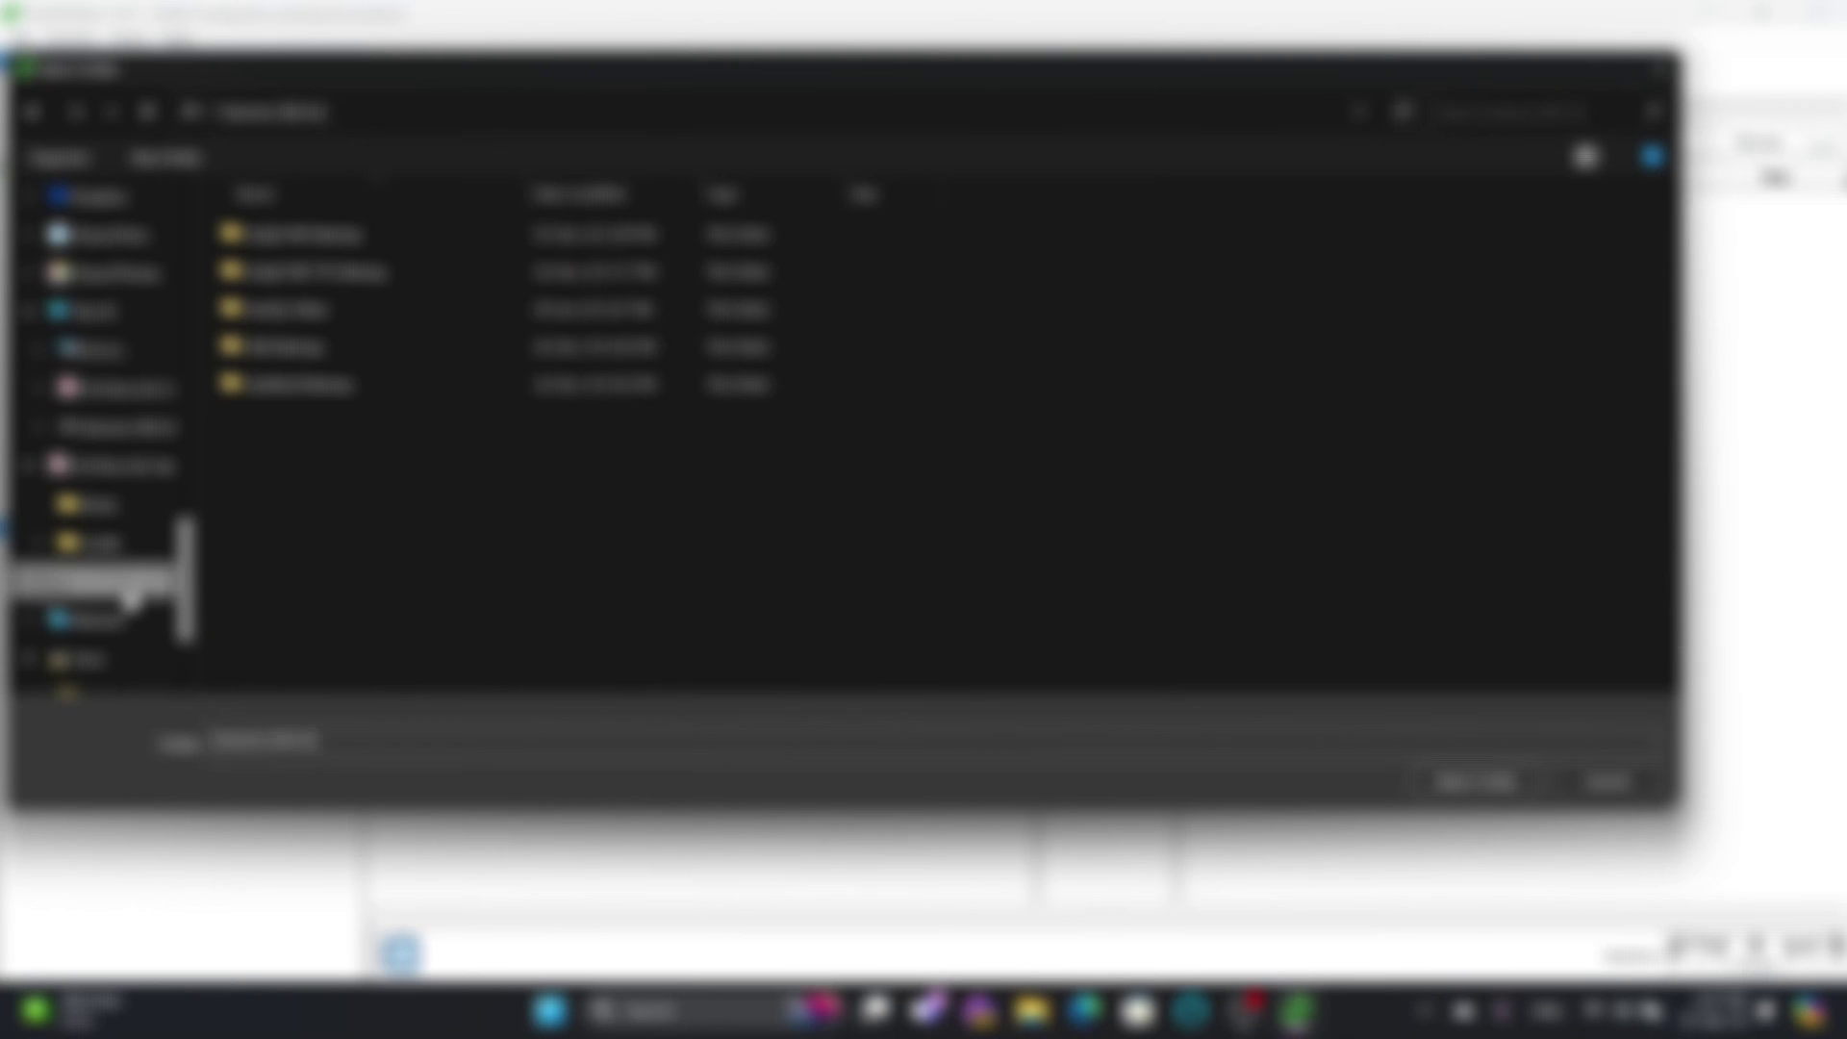
double_click(294, 384)
left_click(286, 238)
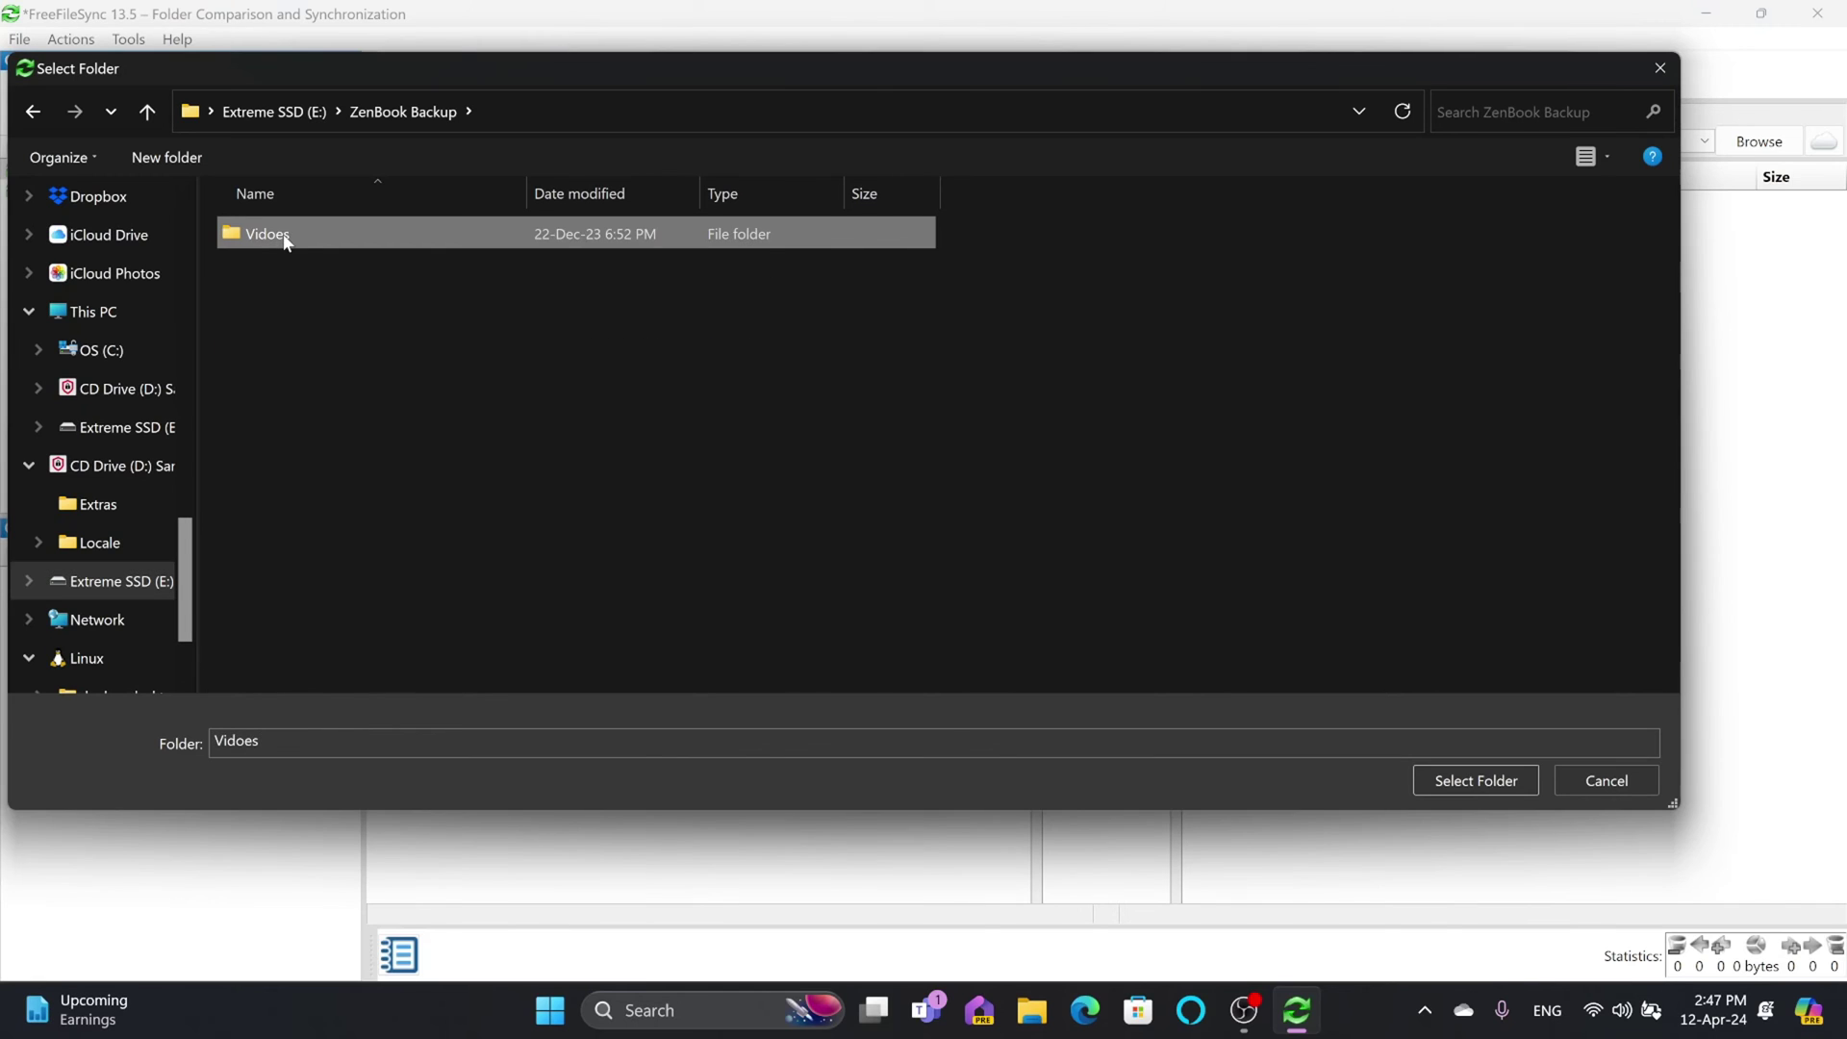
left_click(1460, 779)
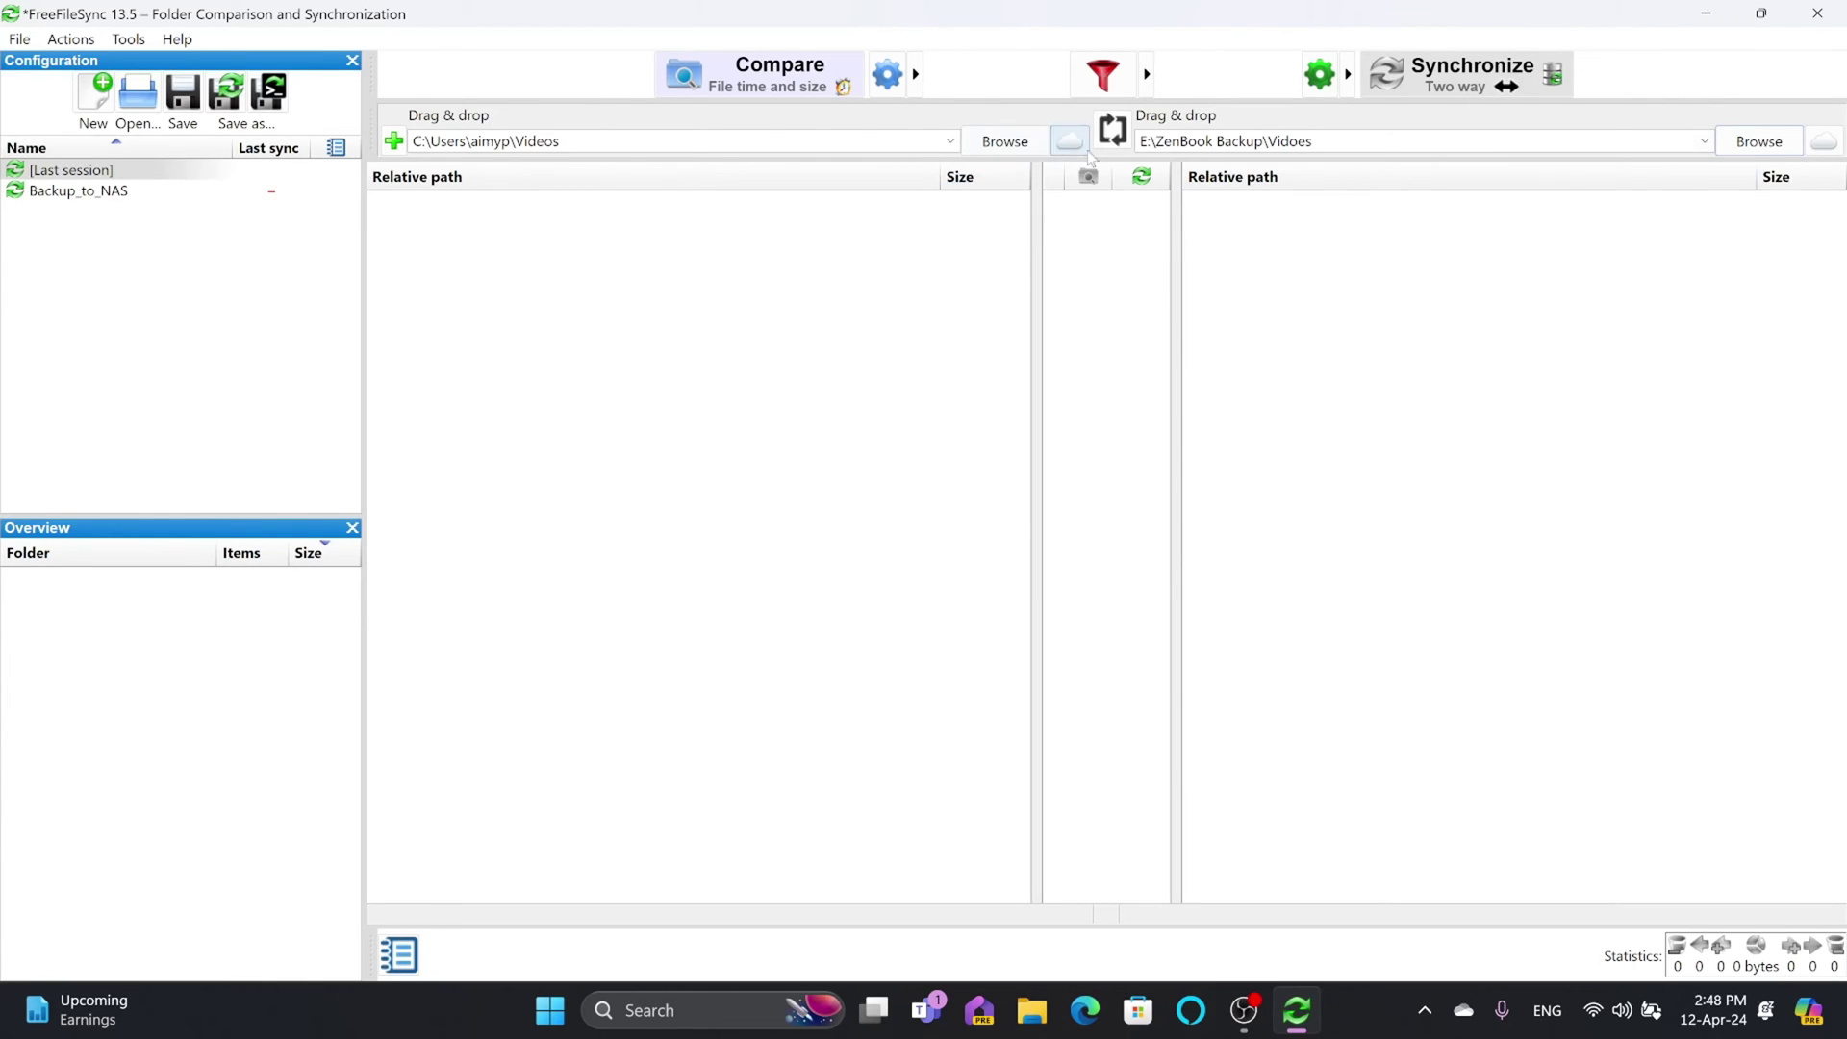
- Set the synchronization variant of the external drive backup to Update
left_click(1326, 82)
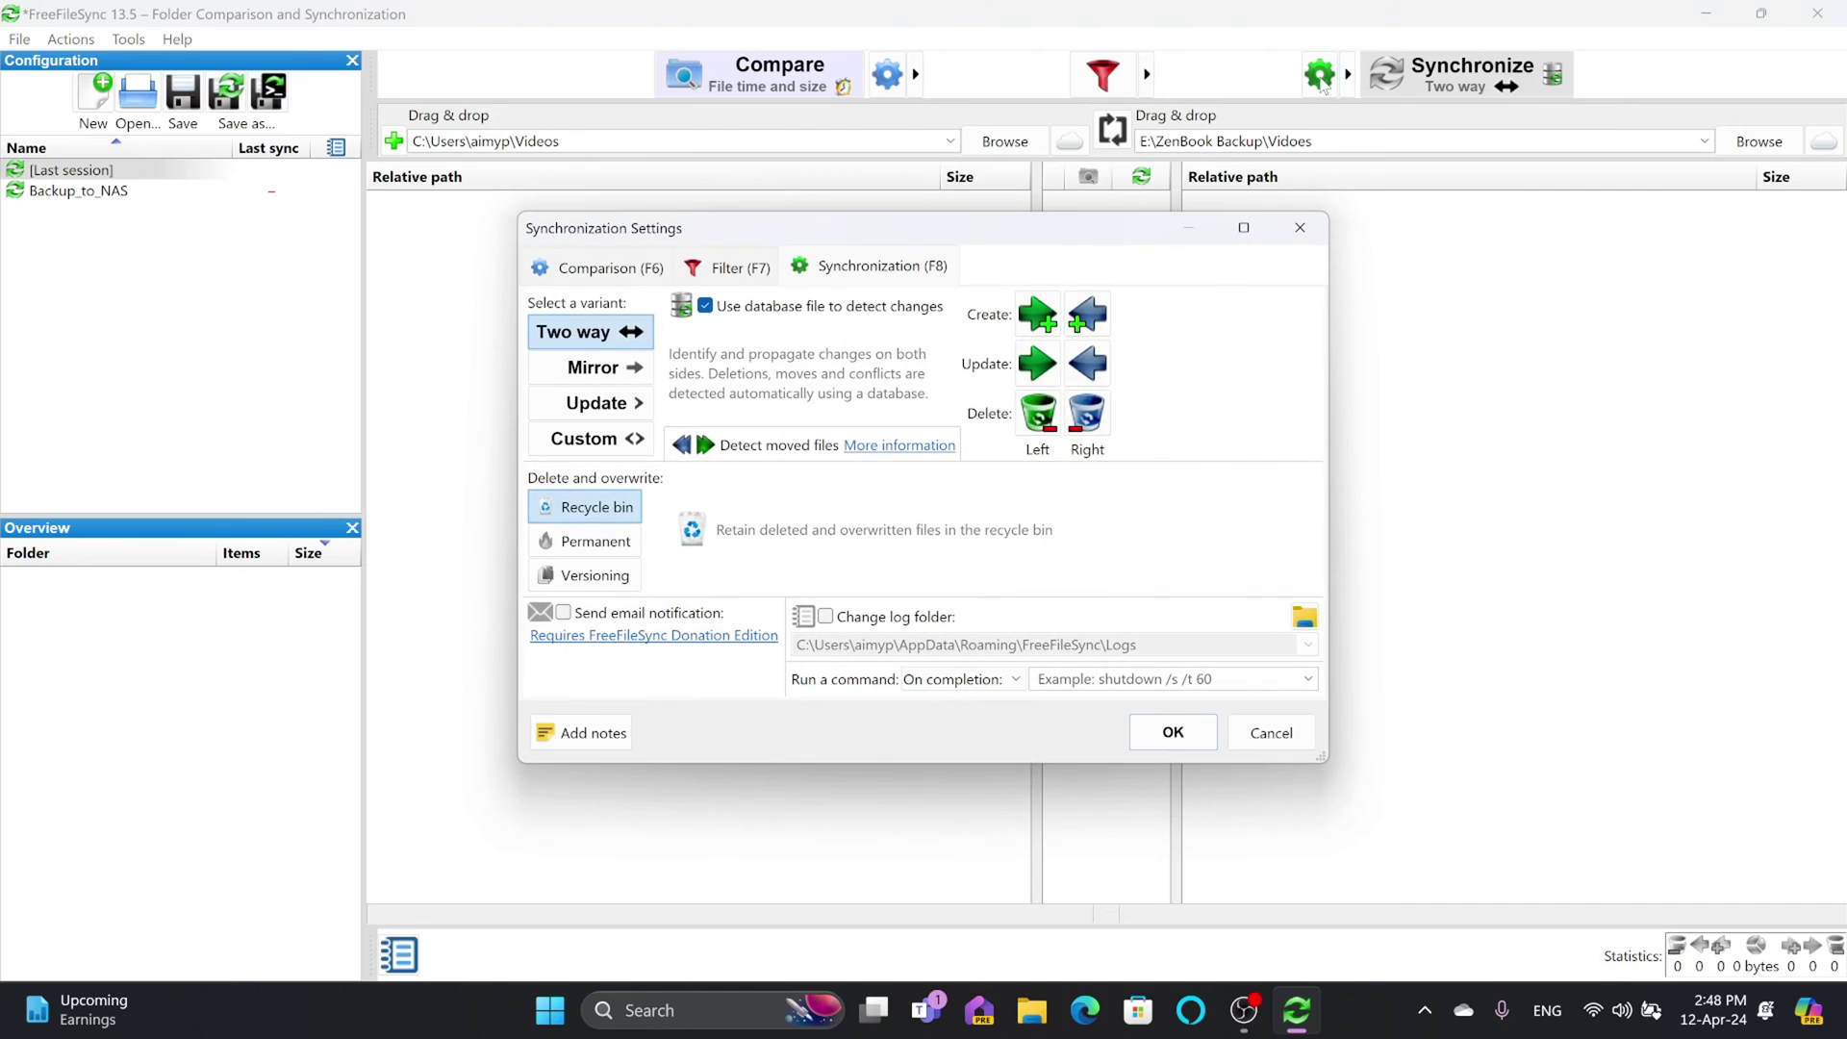
left_click(596, 403)
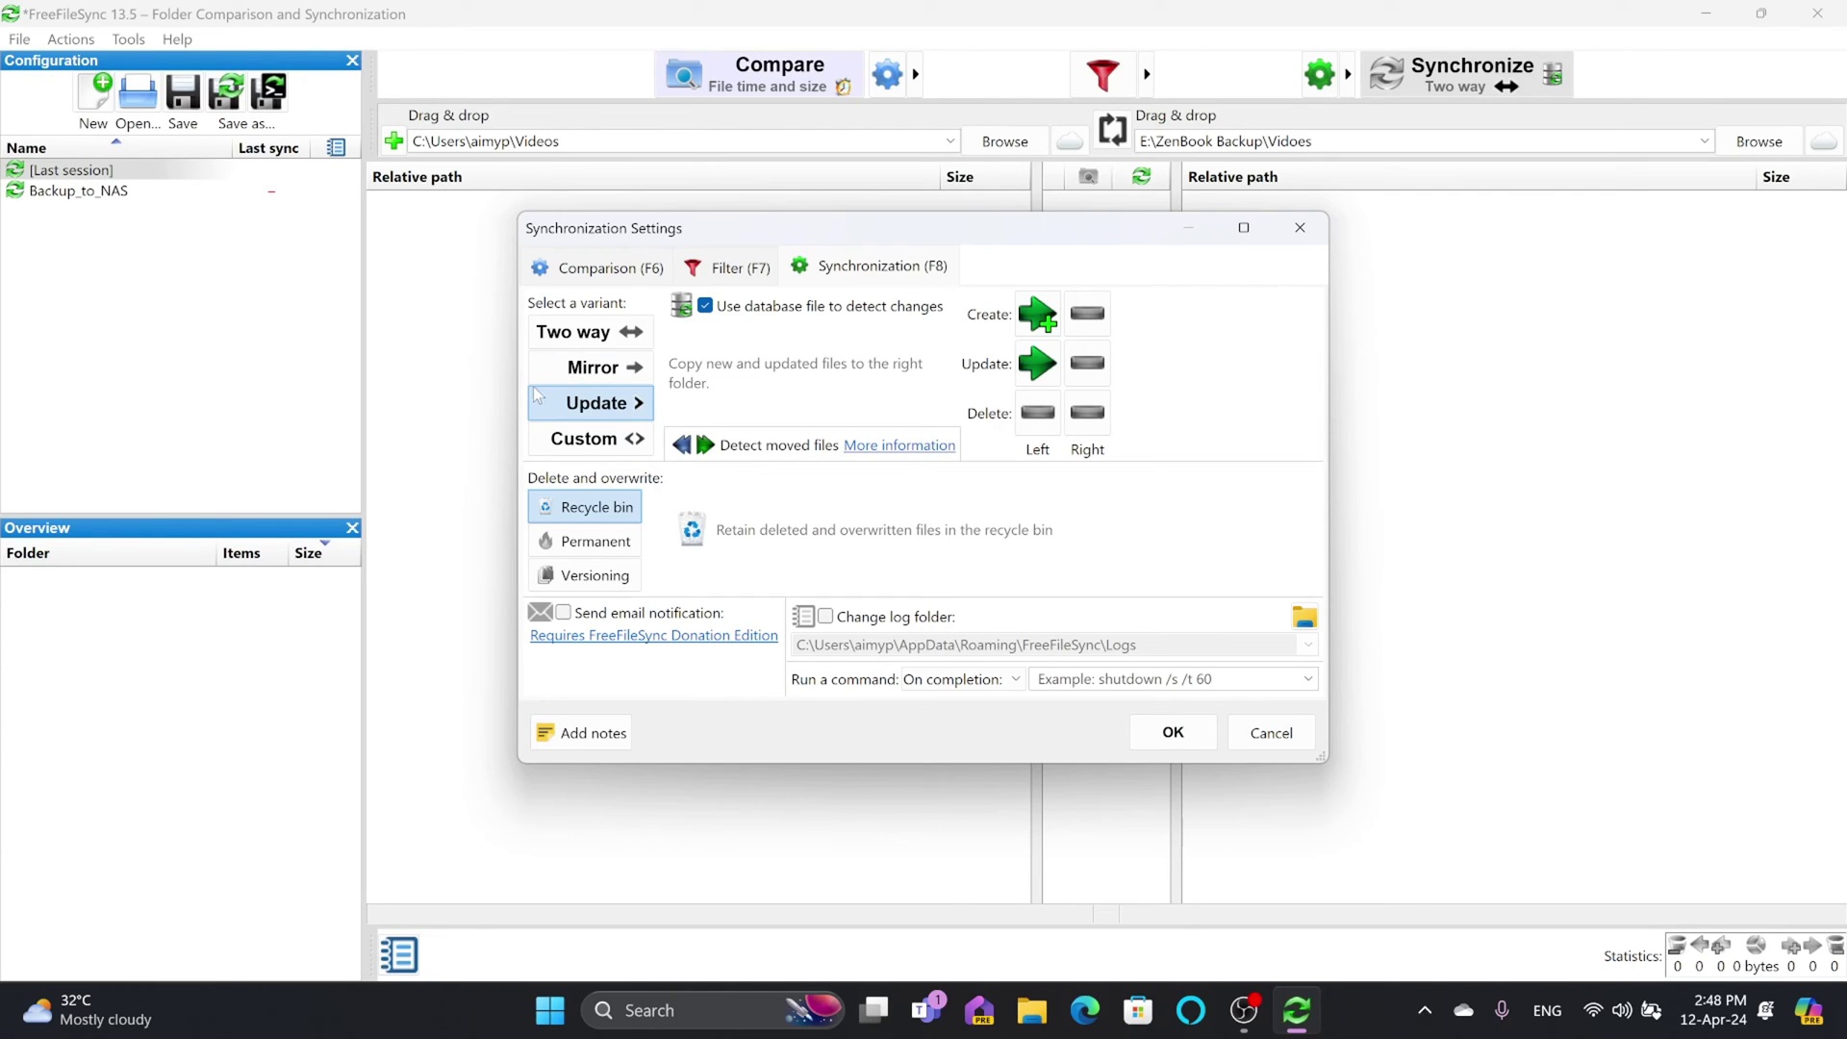
left_click(1173, 733)
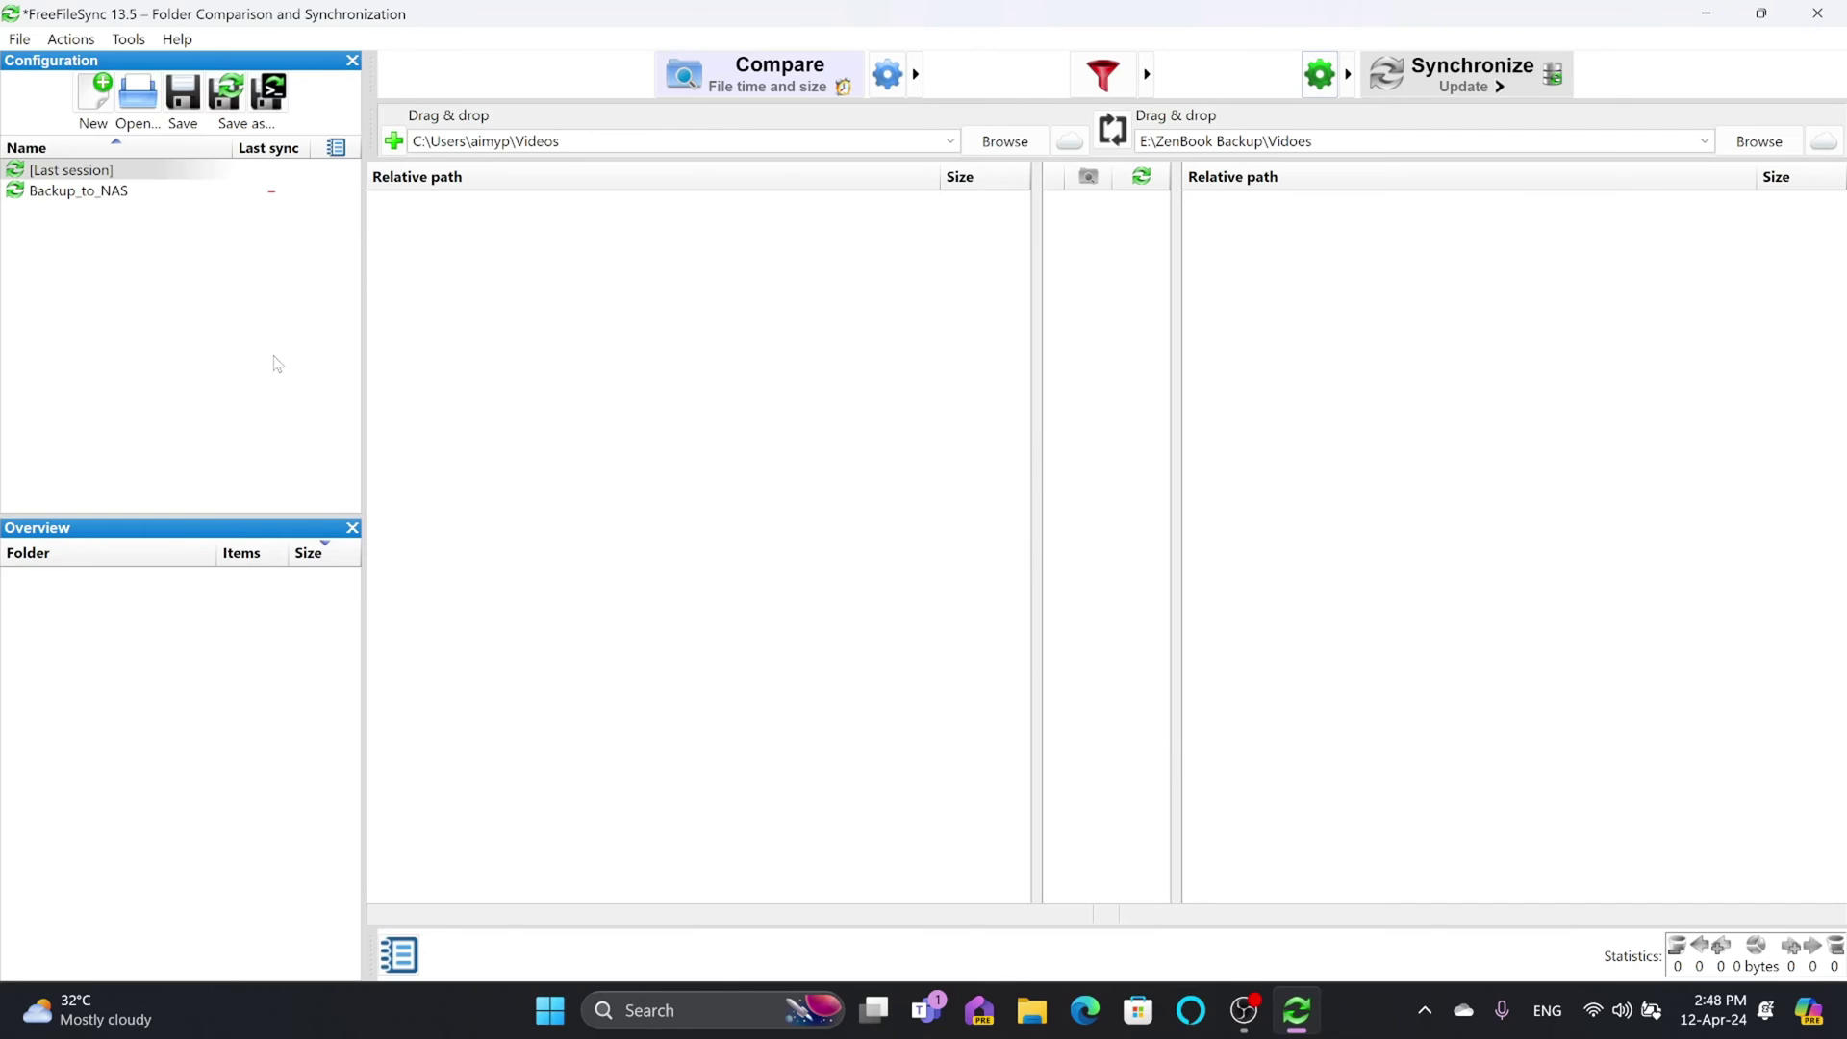
- Save the configuration as Backup_to_external_Drive in Documents
left_click(180, 94)
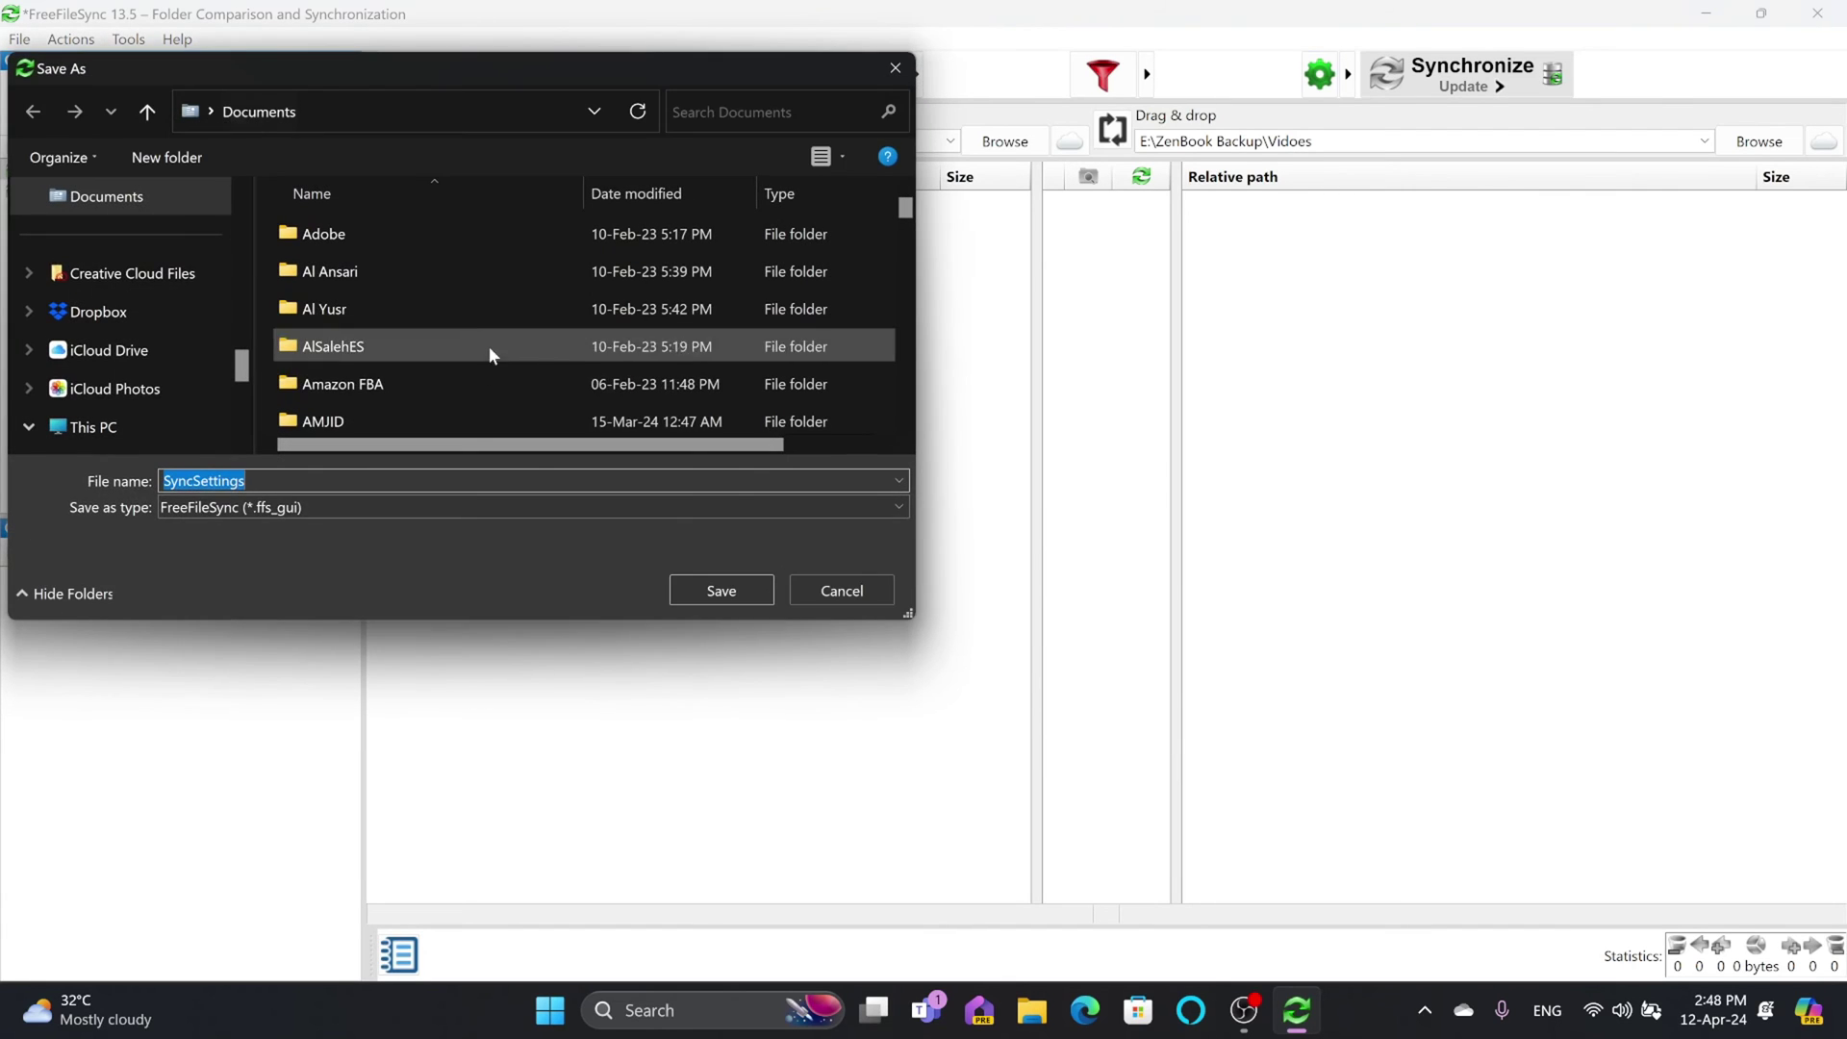
type("Backup_to_externa")
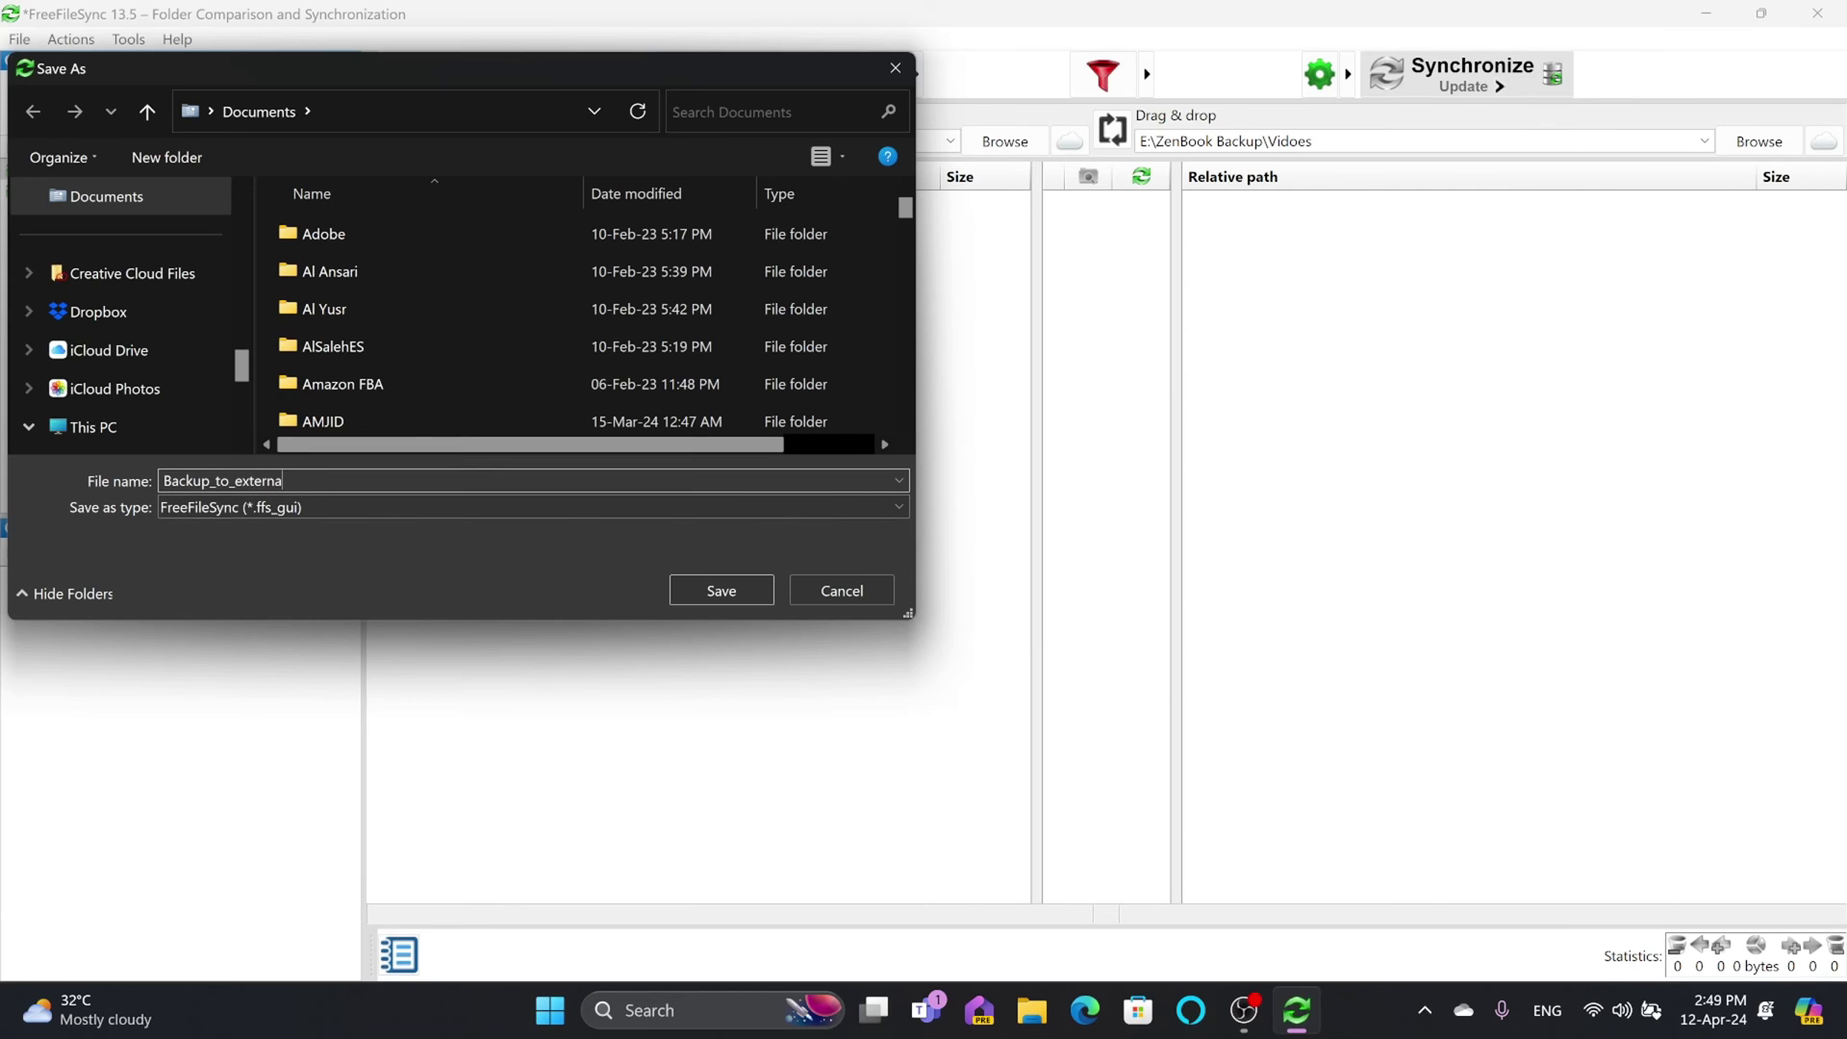
type("l_Drive")
key("Return")
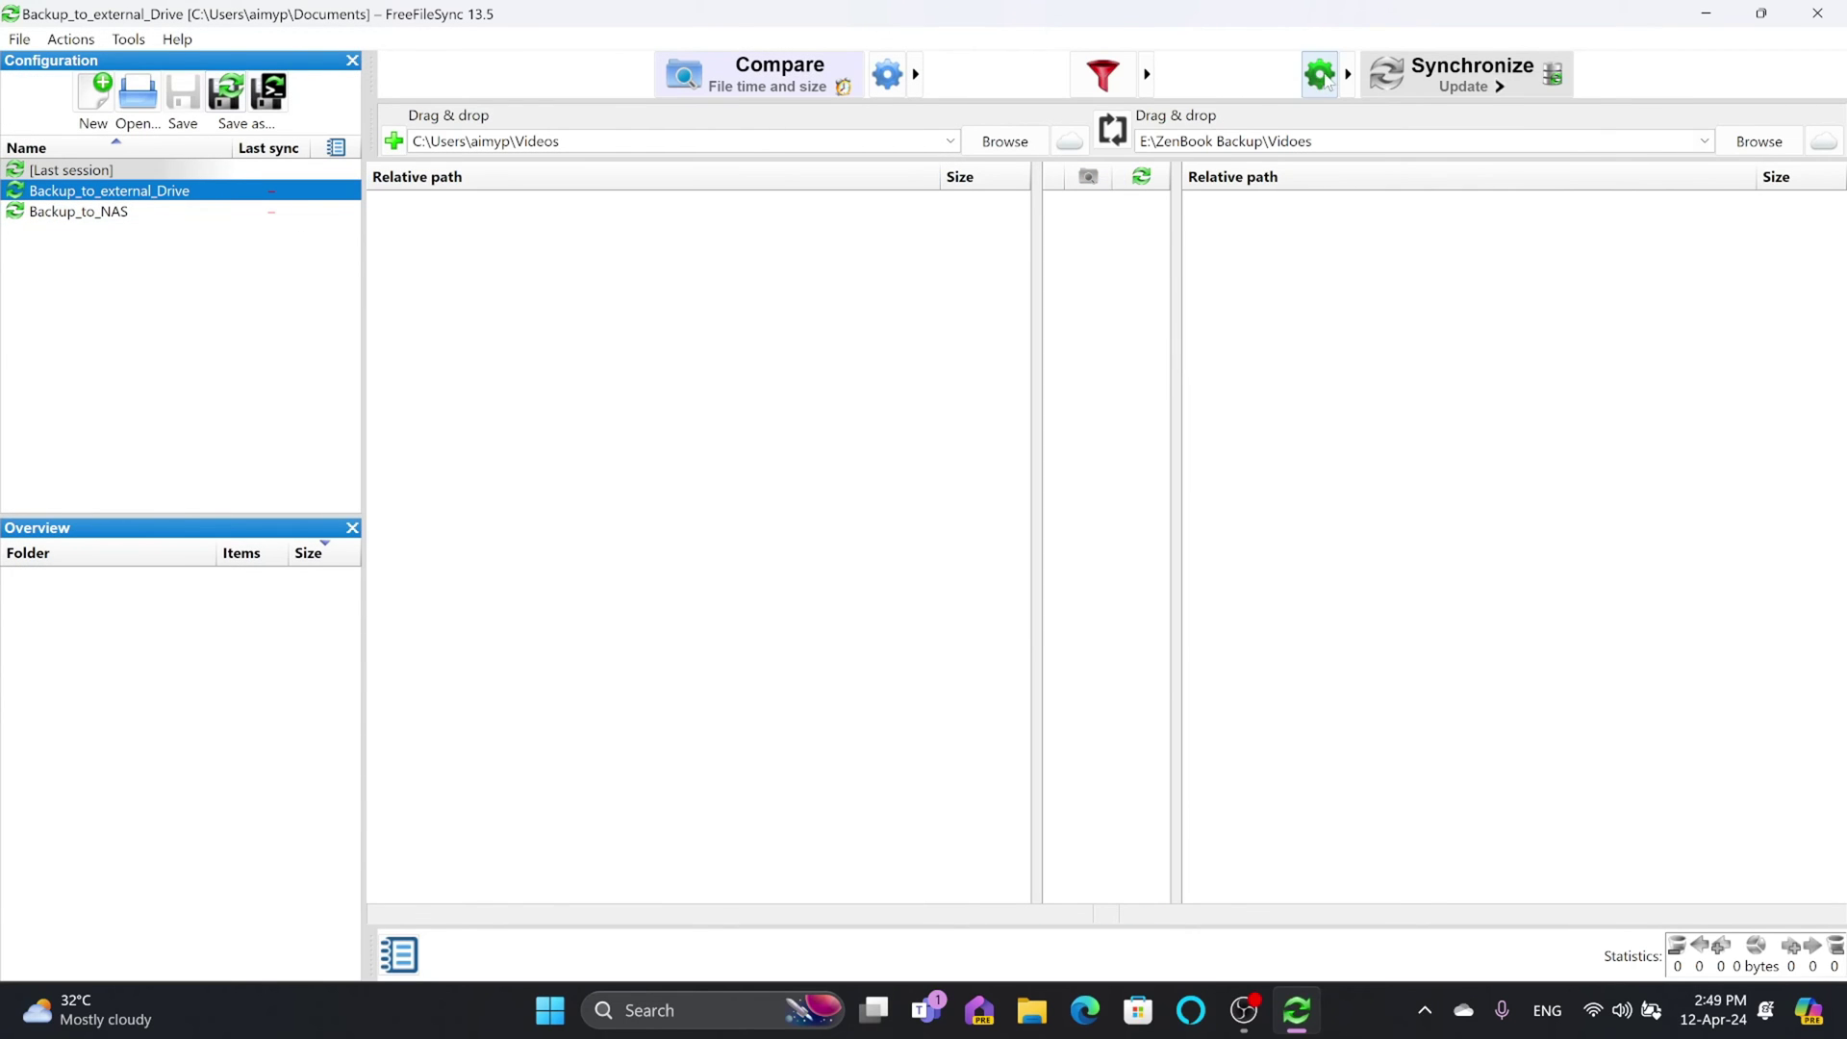
- Compare the local Videos folder with the external drive folder, run the Update synchronization, and close its results once finished
left_click(759, 77)
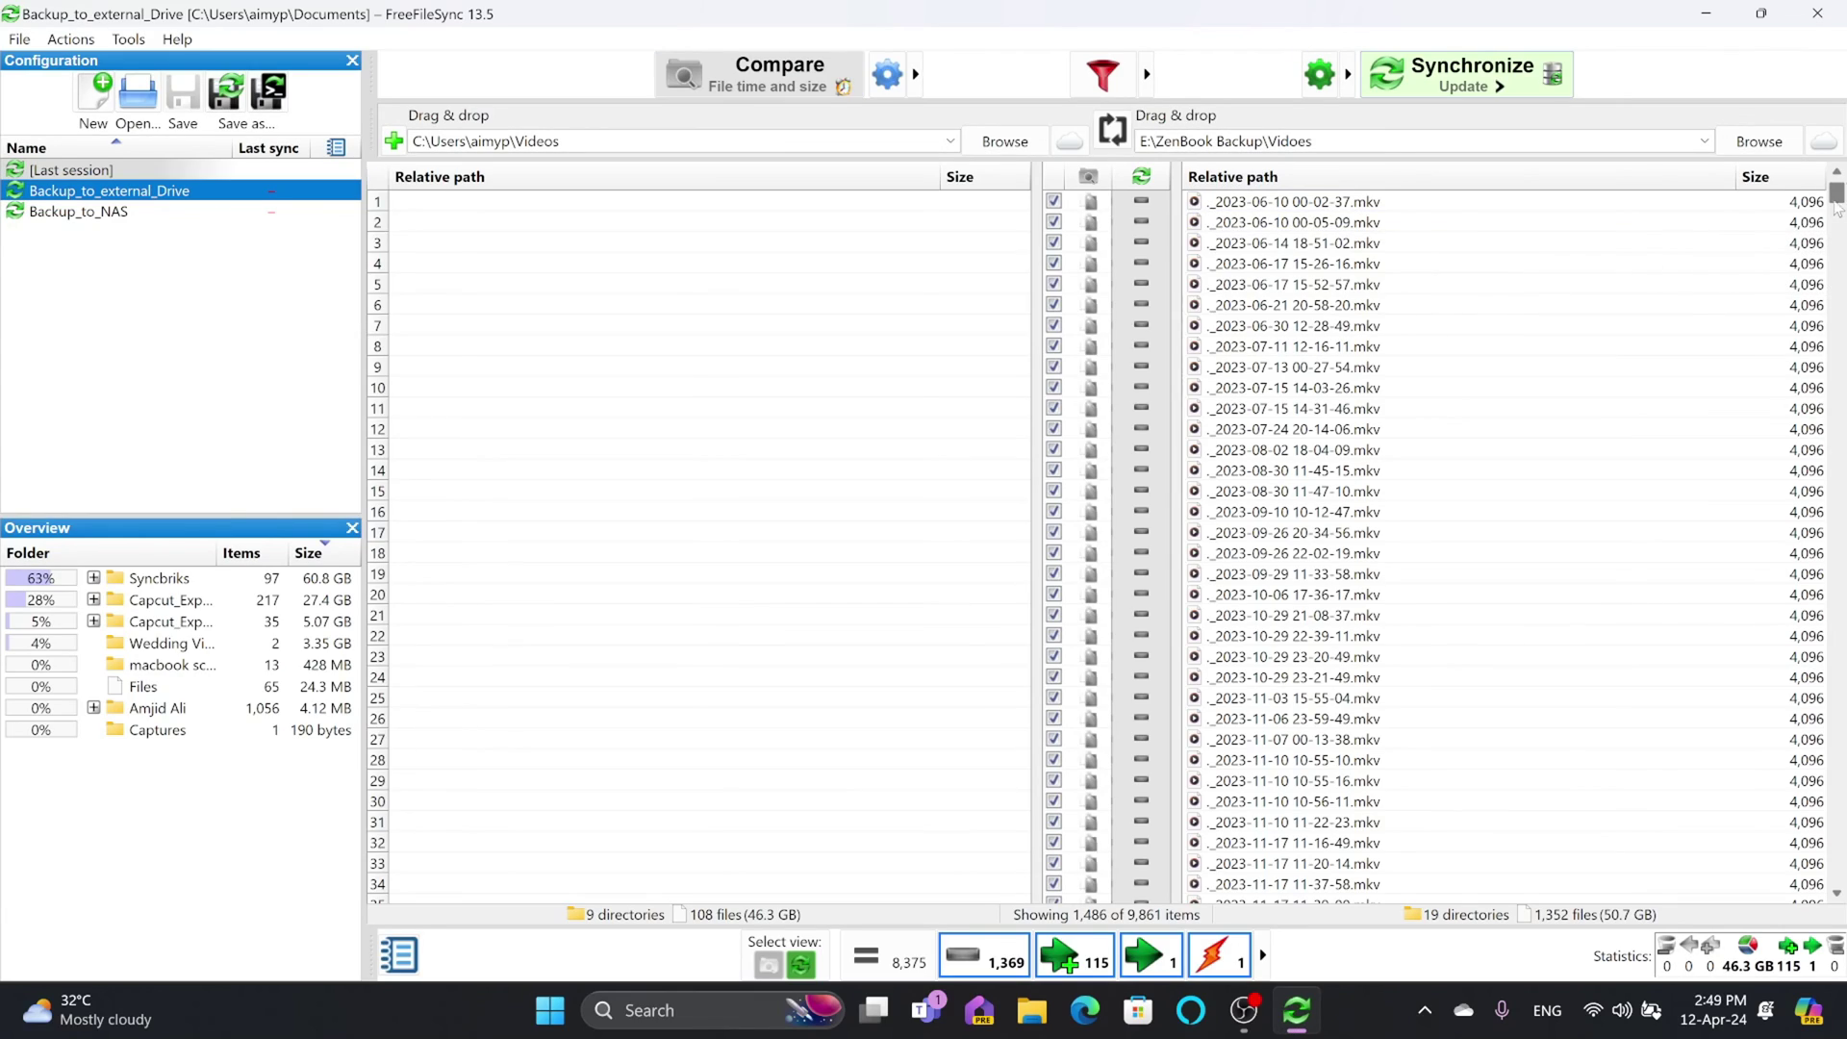
left_click_drag(1837, 192, 607, 929)
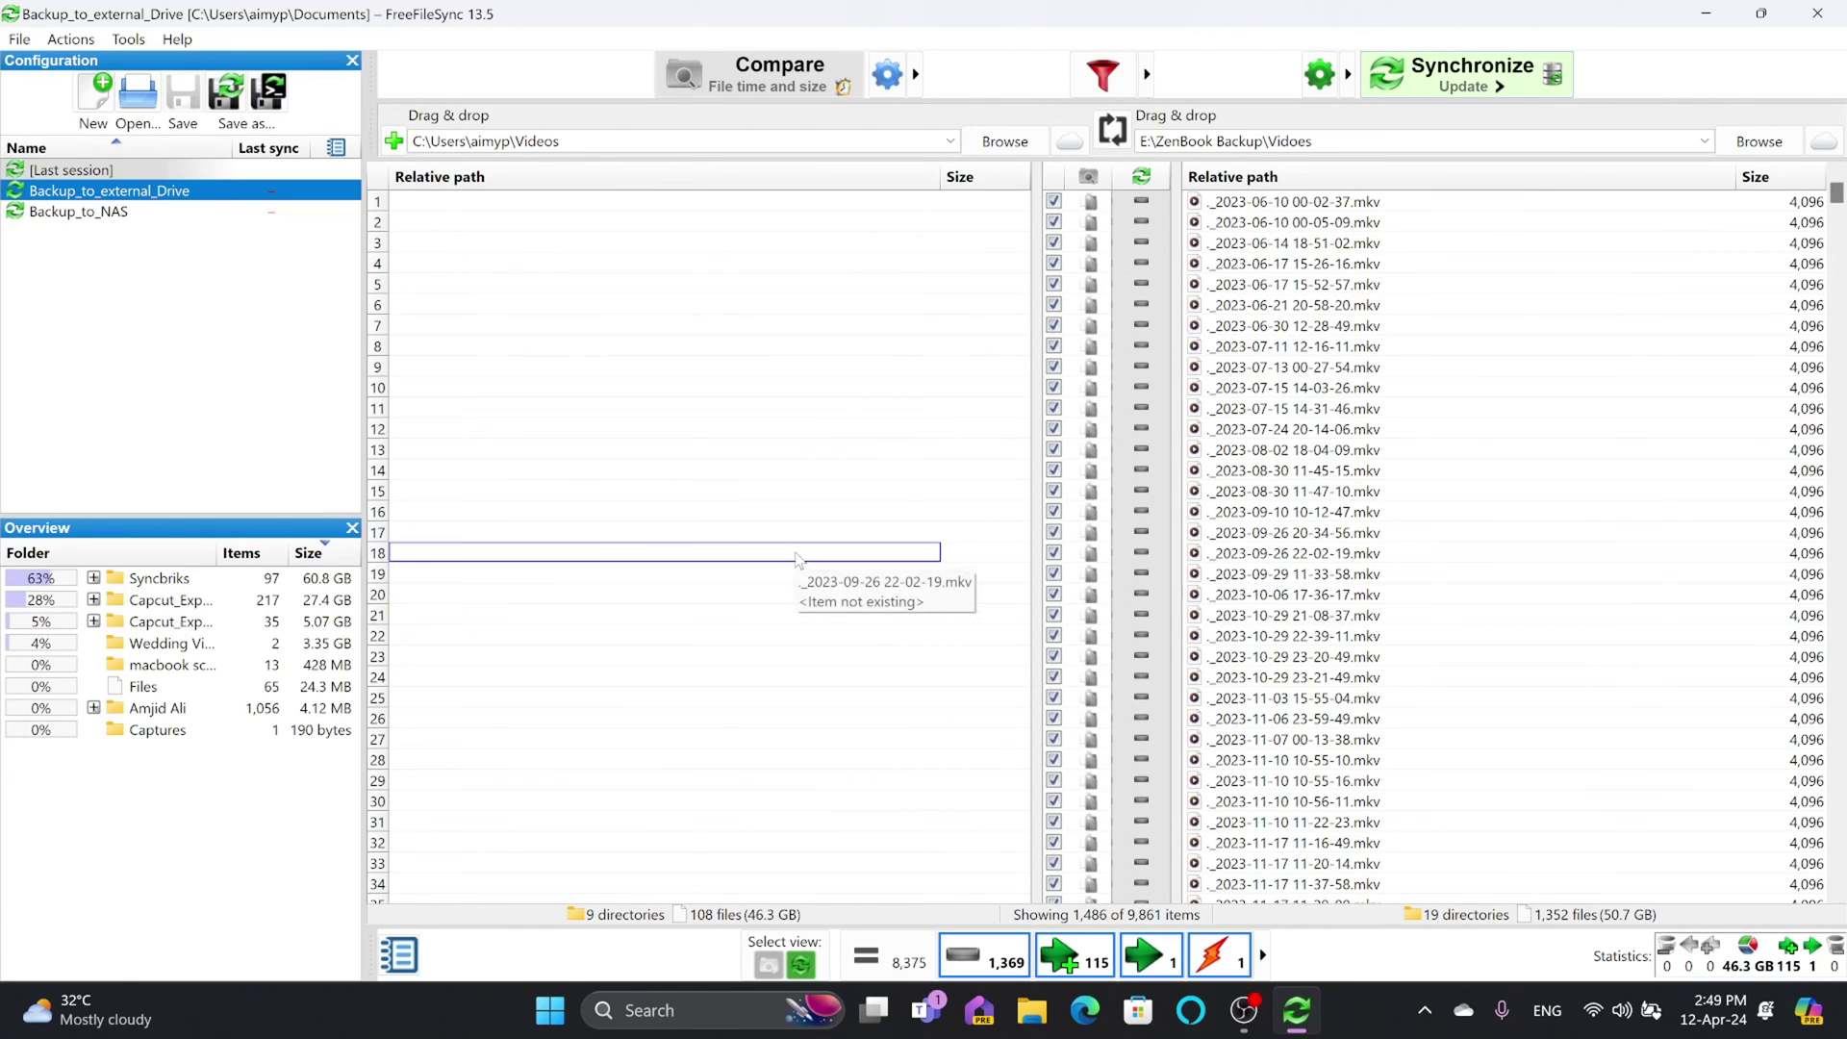
left_click(1431, 85)
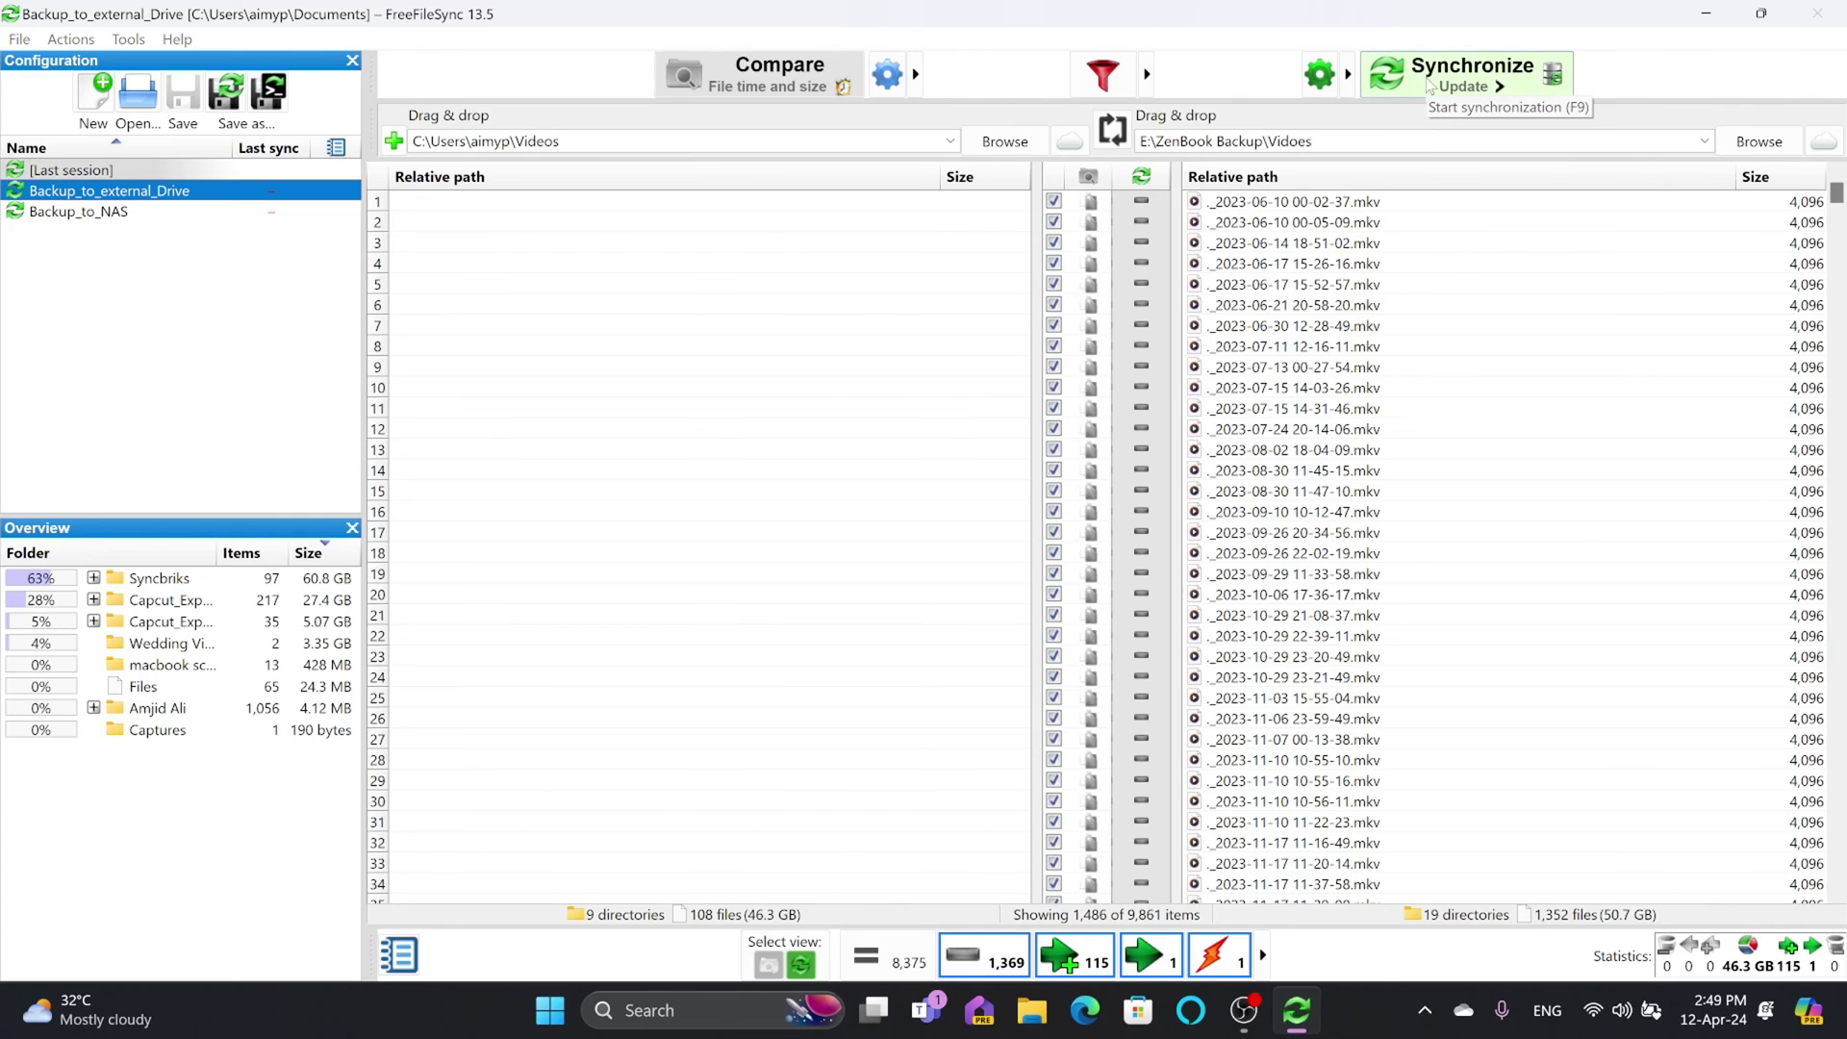
left_click(1051, 568)
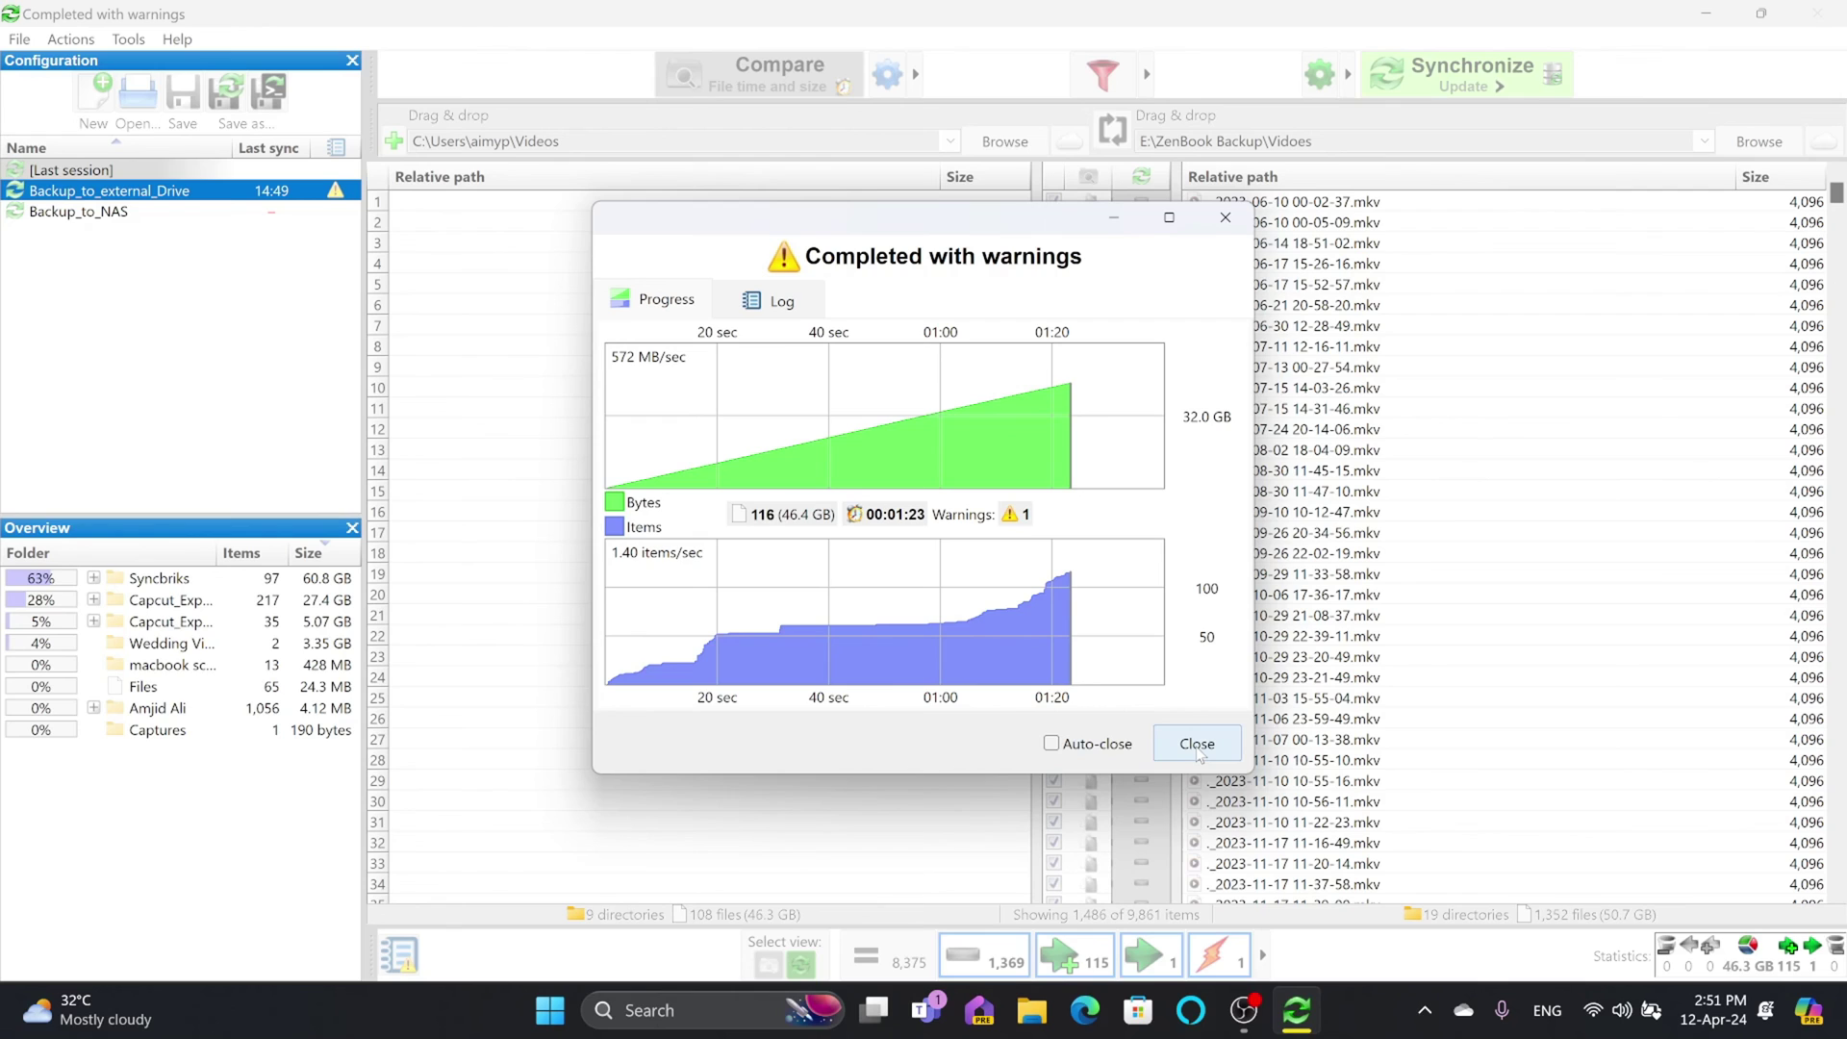
left_click(1198, 749)
- Compare the folder pair again, then check the local Videos and external Vidoes folders' contents in File Explorer
left_click(782, 81)
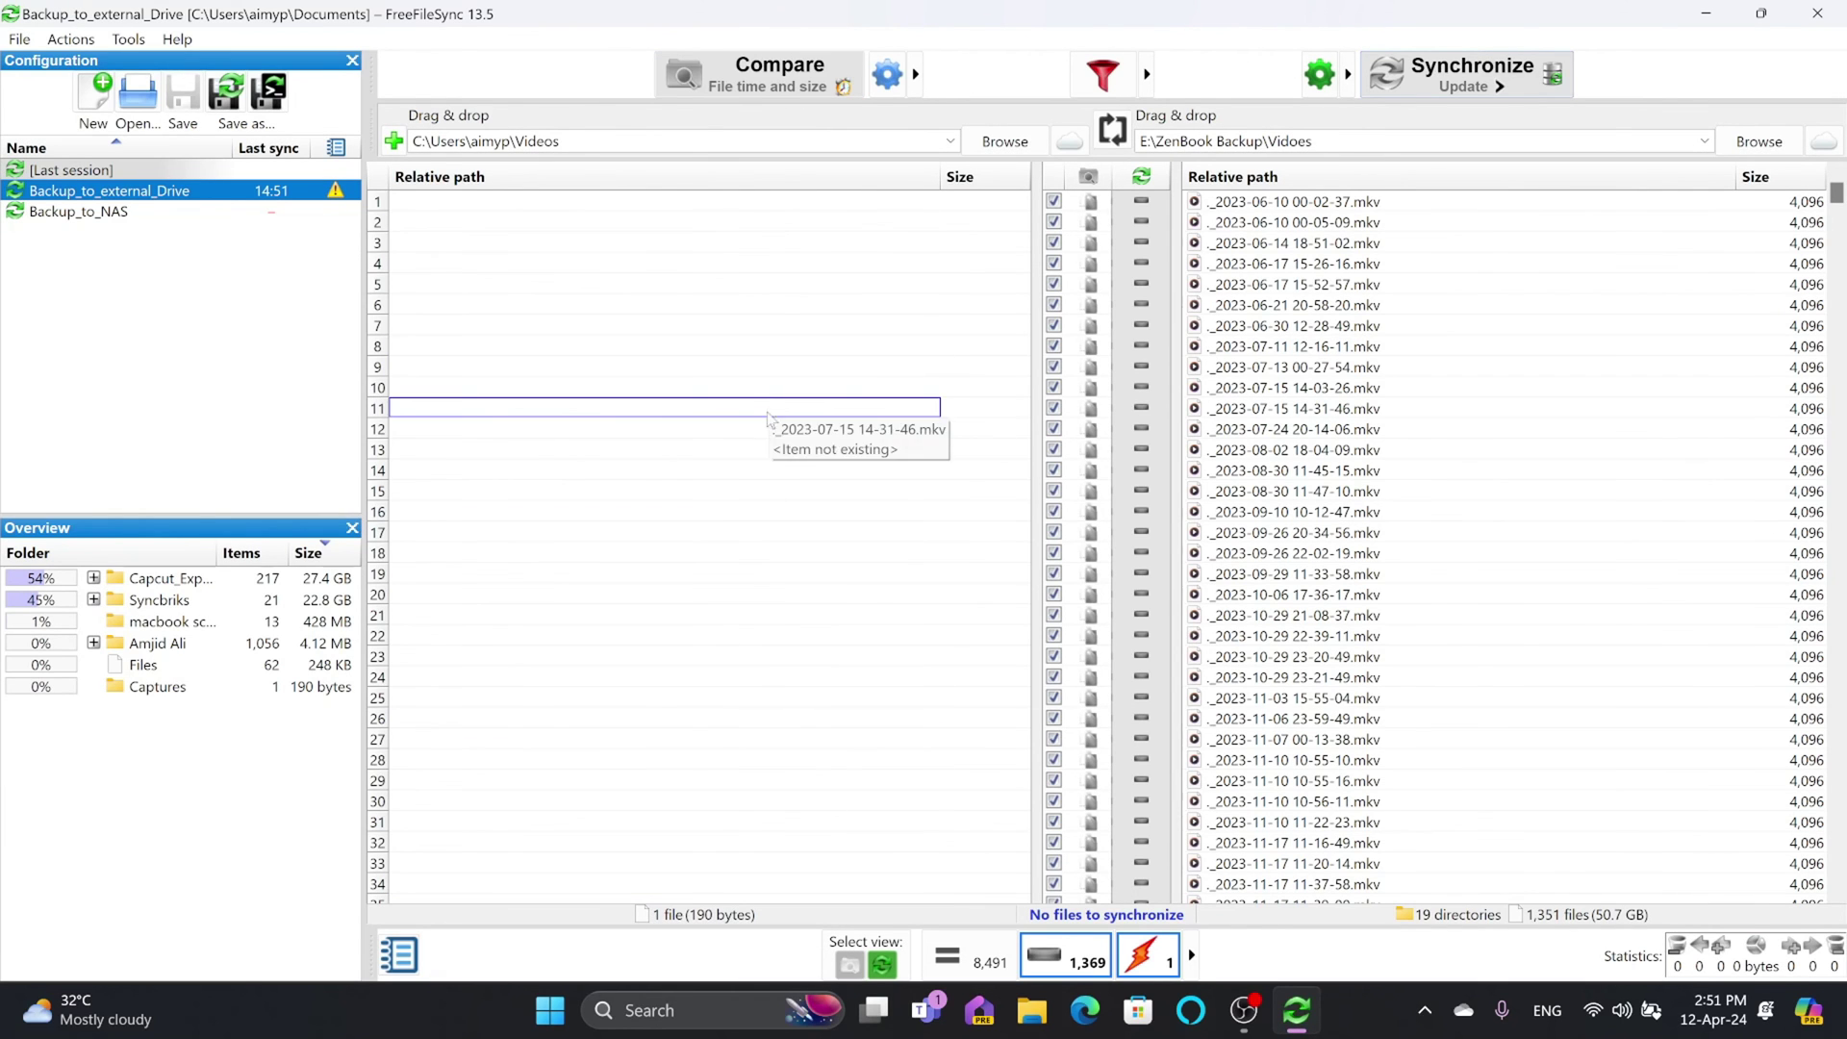
scroll(768, 419, "down", 8)
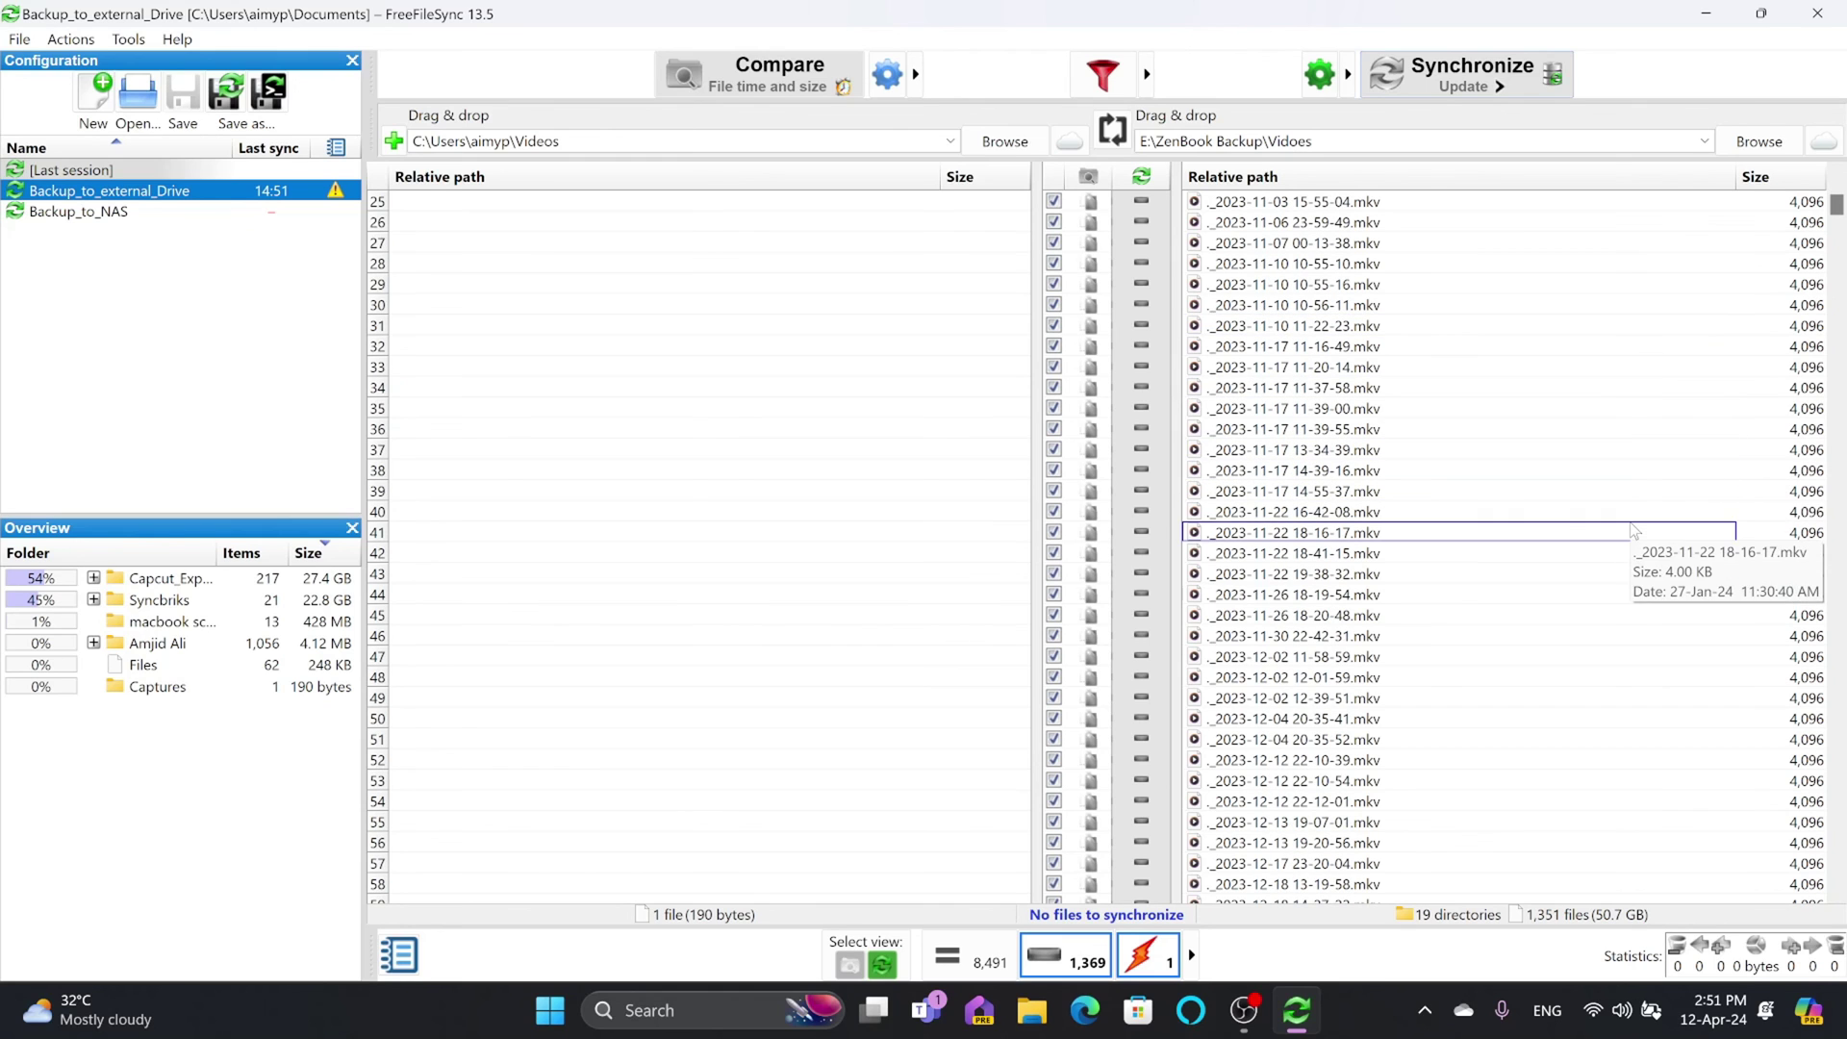
left_click(1029, 1013)
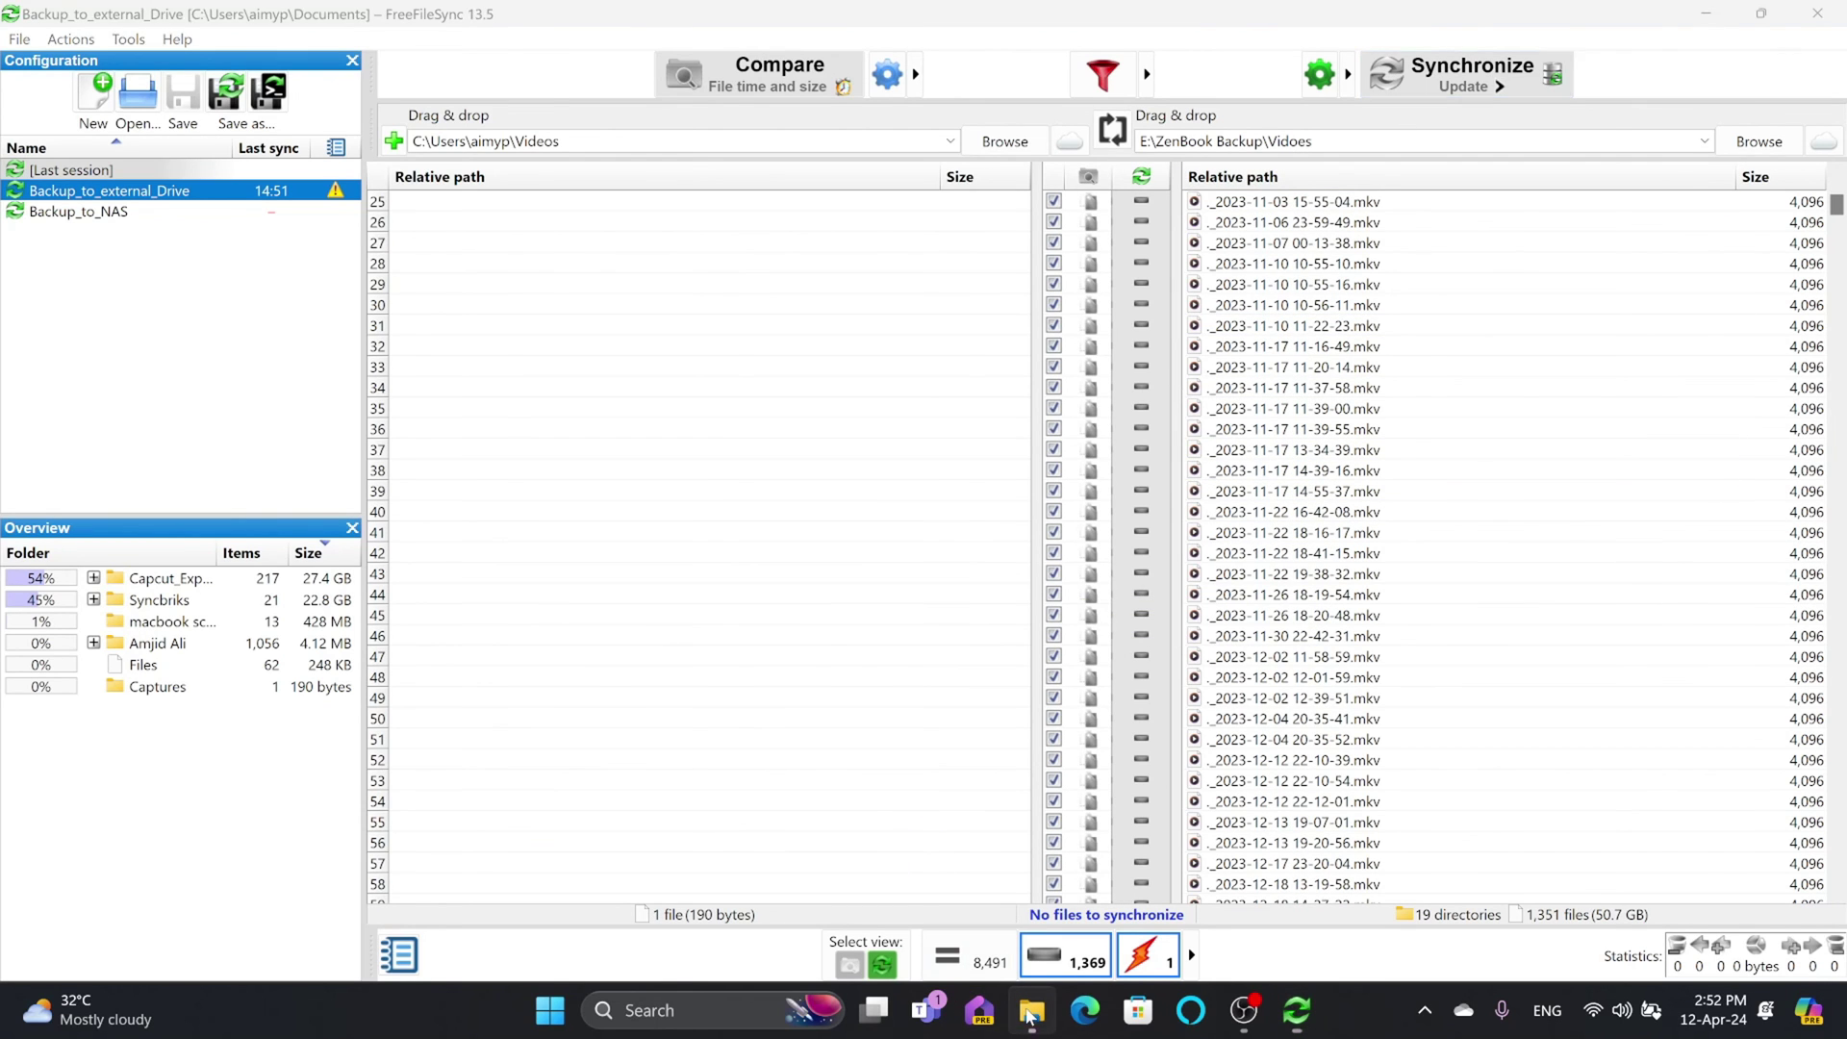
scroll(737, 654, "down", 10)
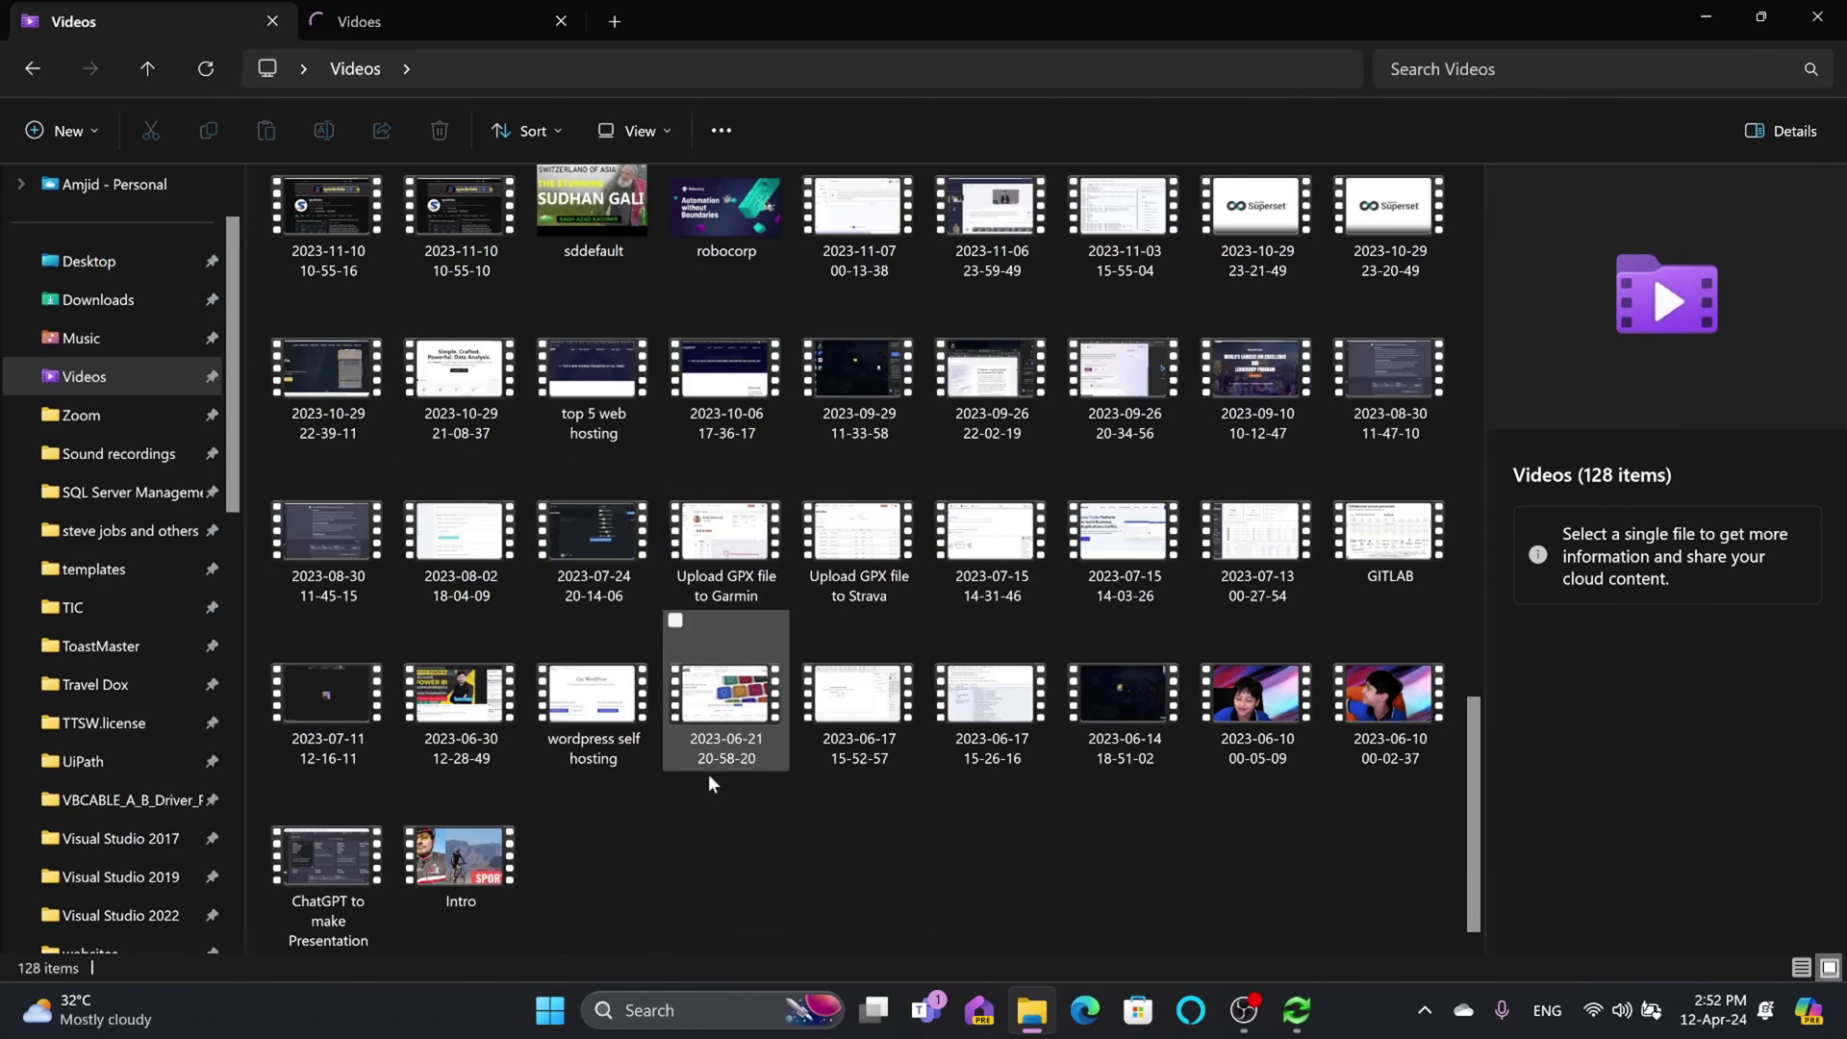
left_click(431, 33)
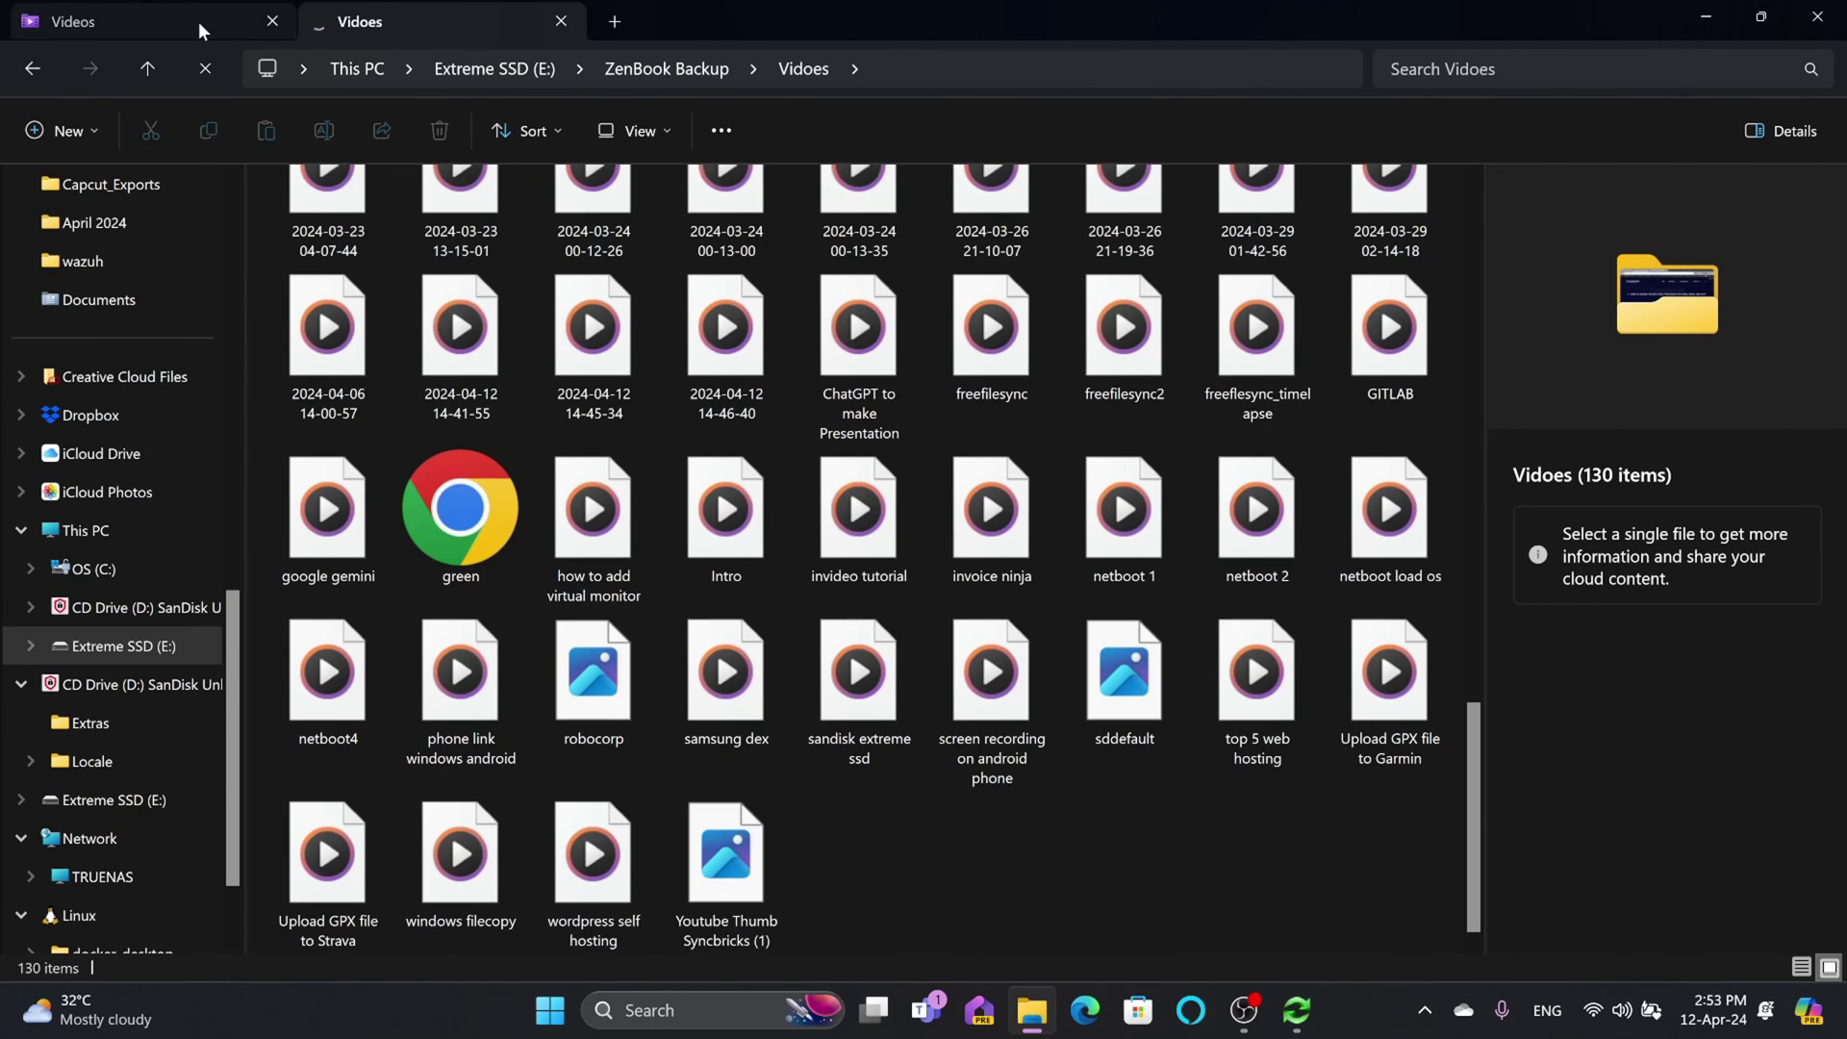
- Recheck the local Videos and external Vidoes folders, run the Update synchronization in FreeFileSync again, and close its results once finished
left_click(198, 21)
left_click(460, 23)
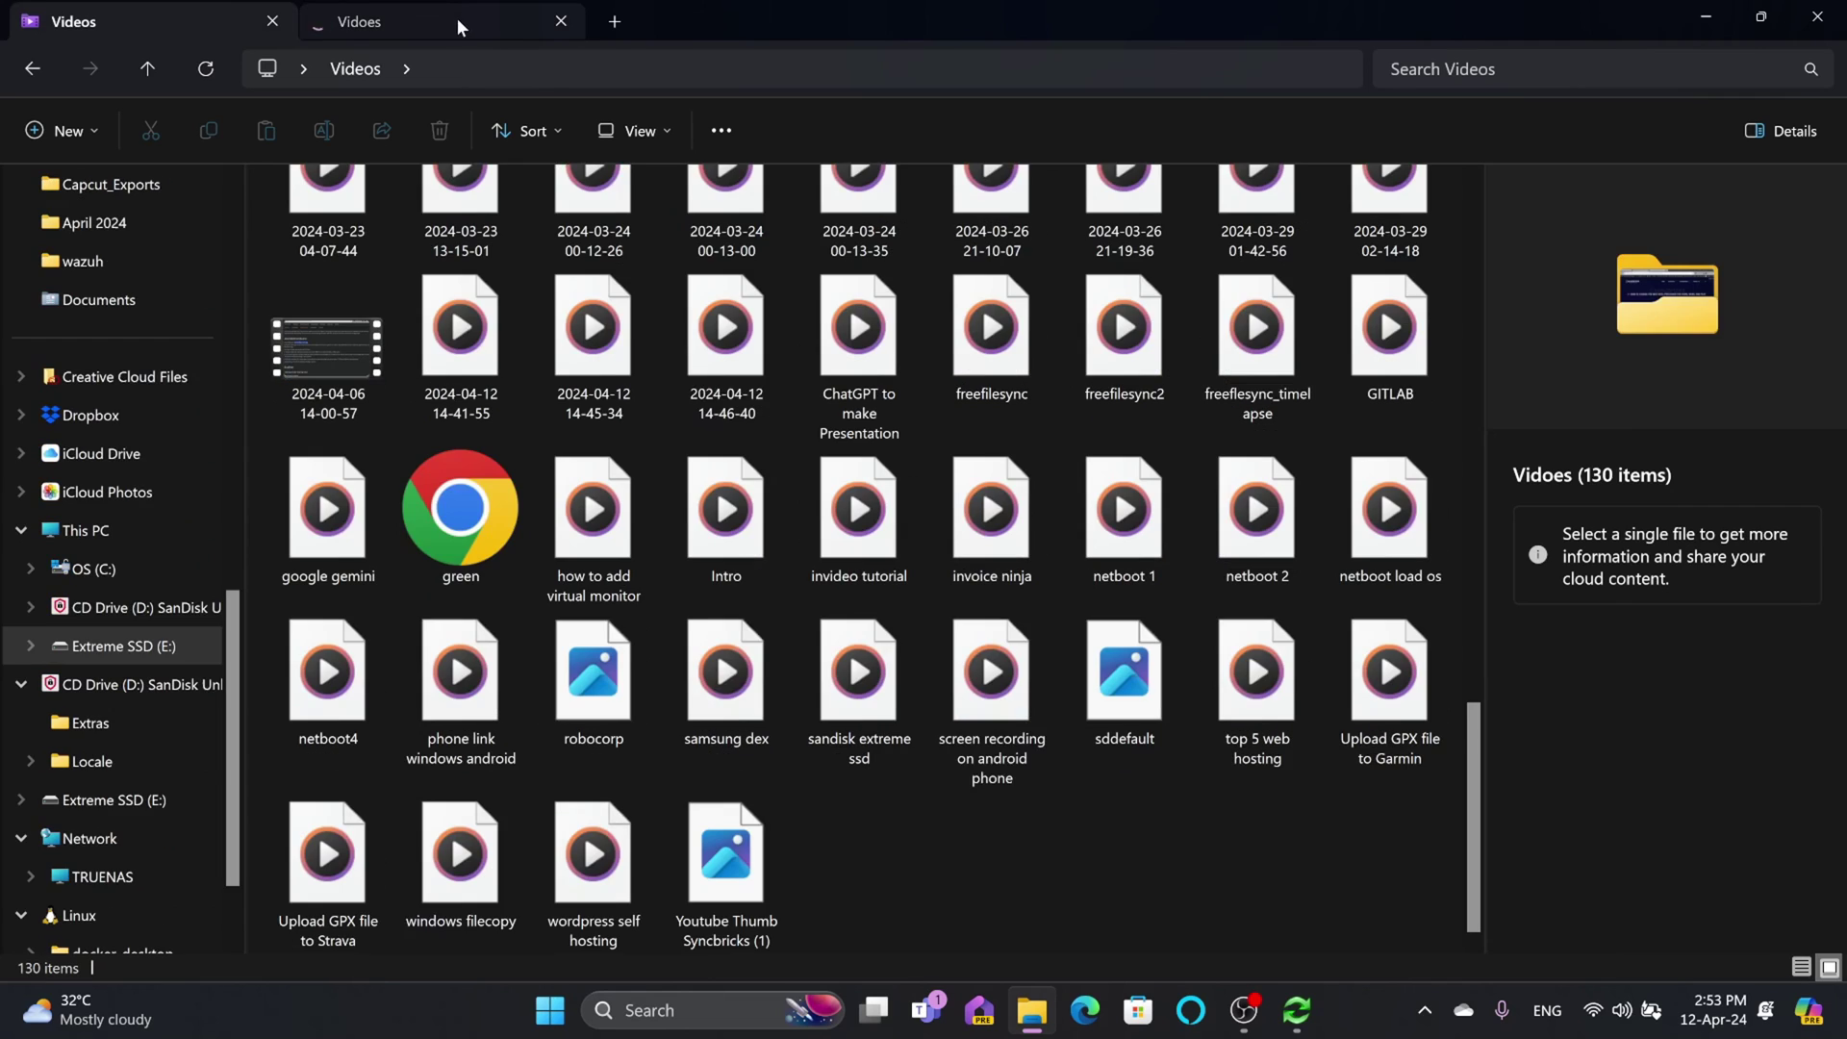
left_click(1296, 1011)
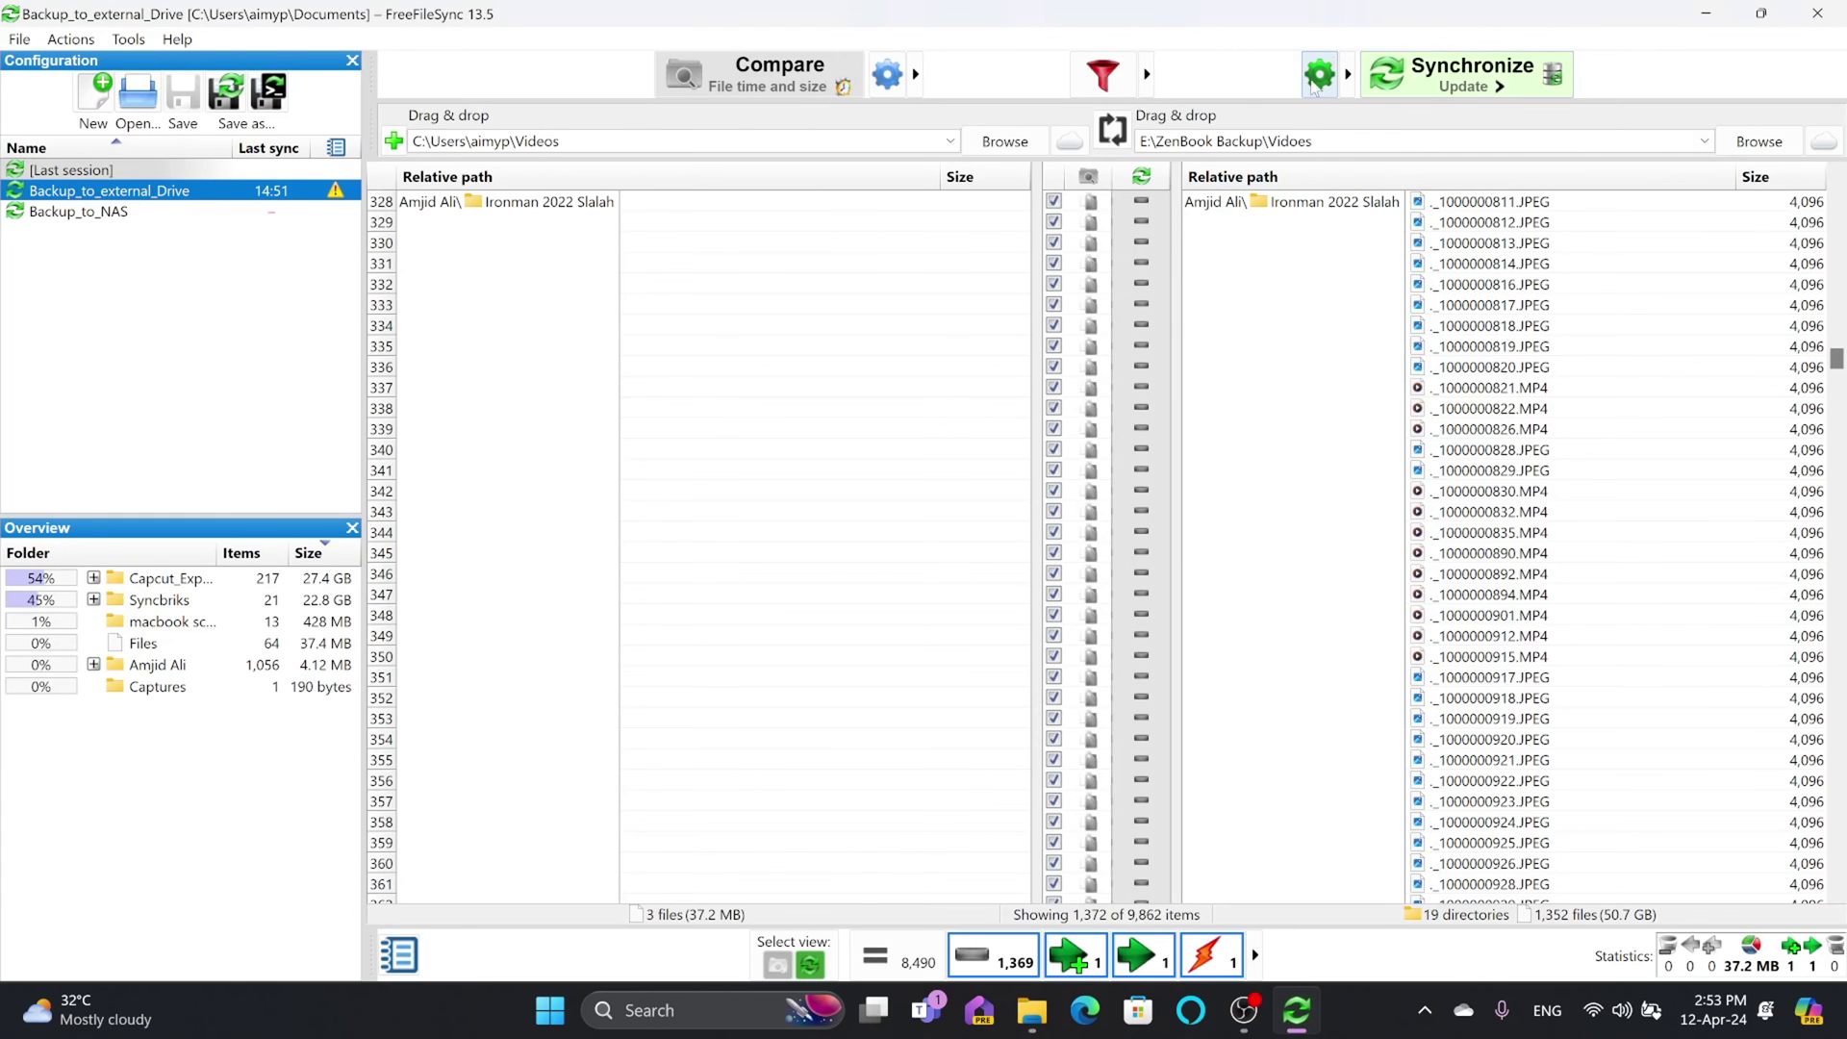
left_click(1438, 77)
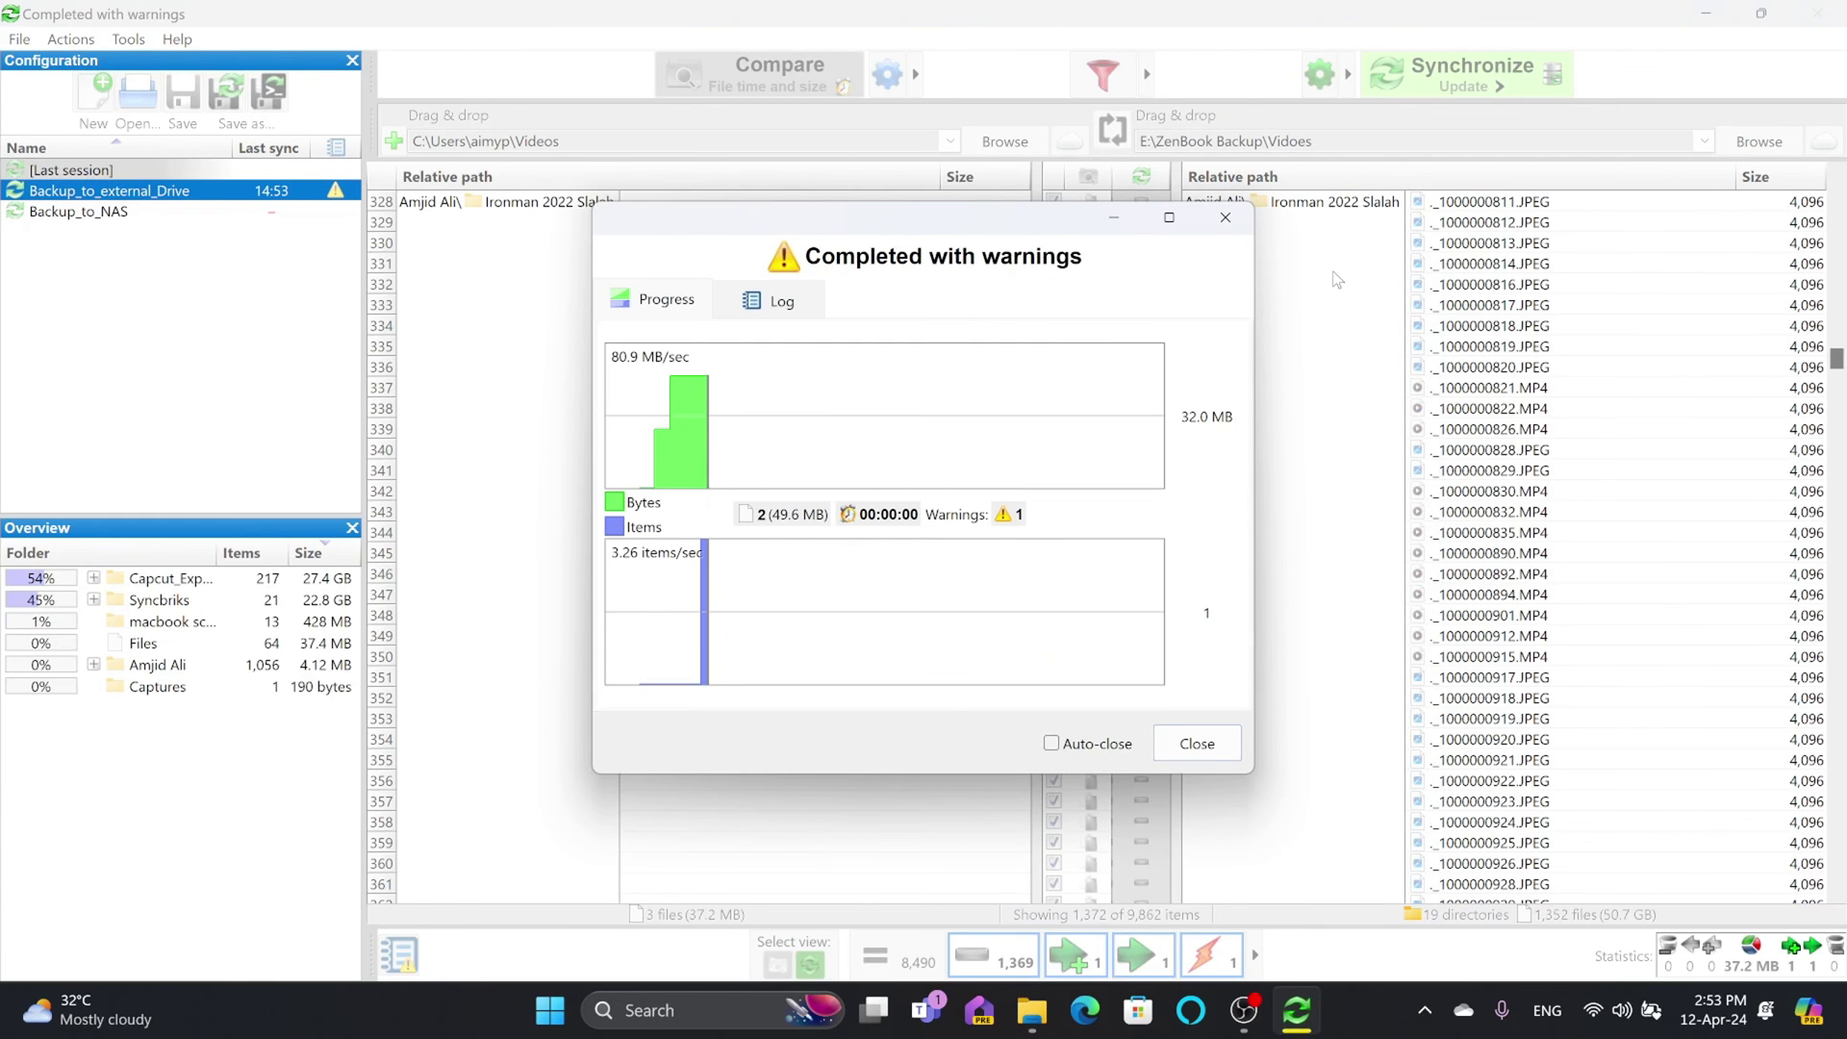
left_click(1201, 742)
- Check for the test123 document in the external drive's Vidoes folder and view its details, minimizing File Explorer when done
key("alt+Tab")
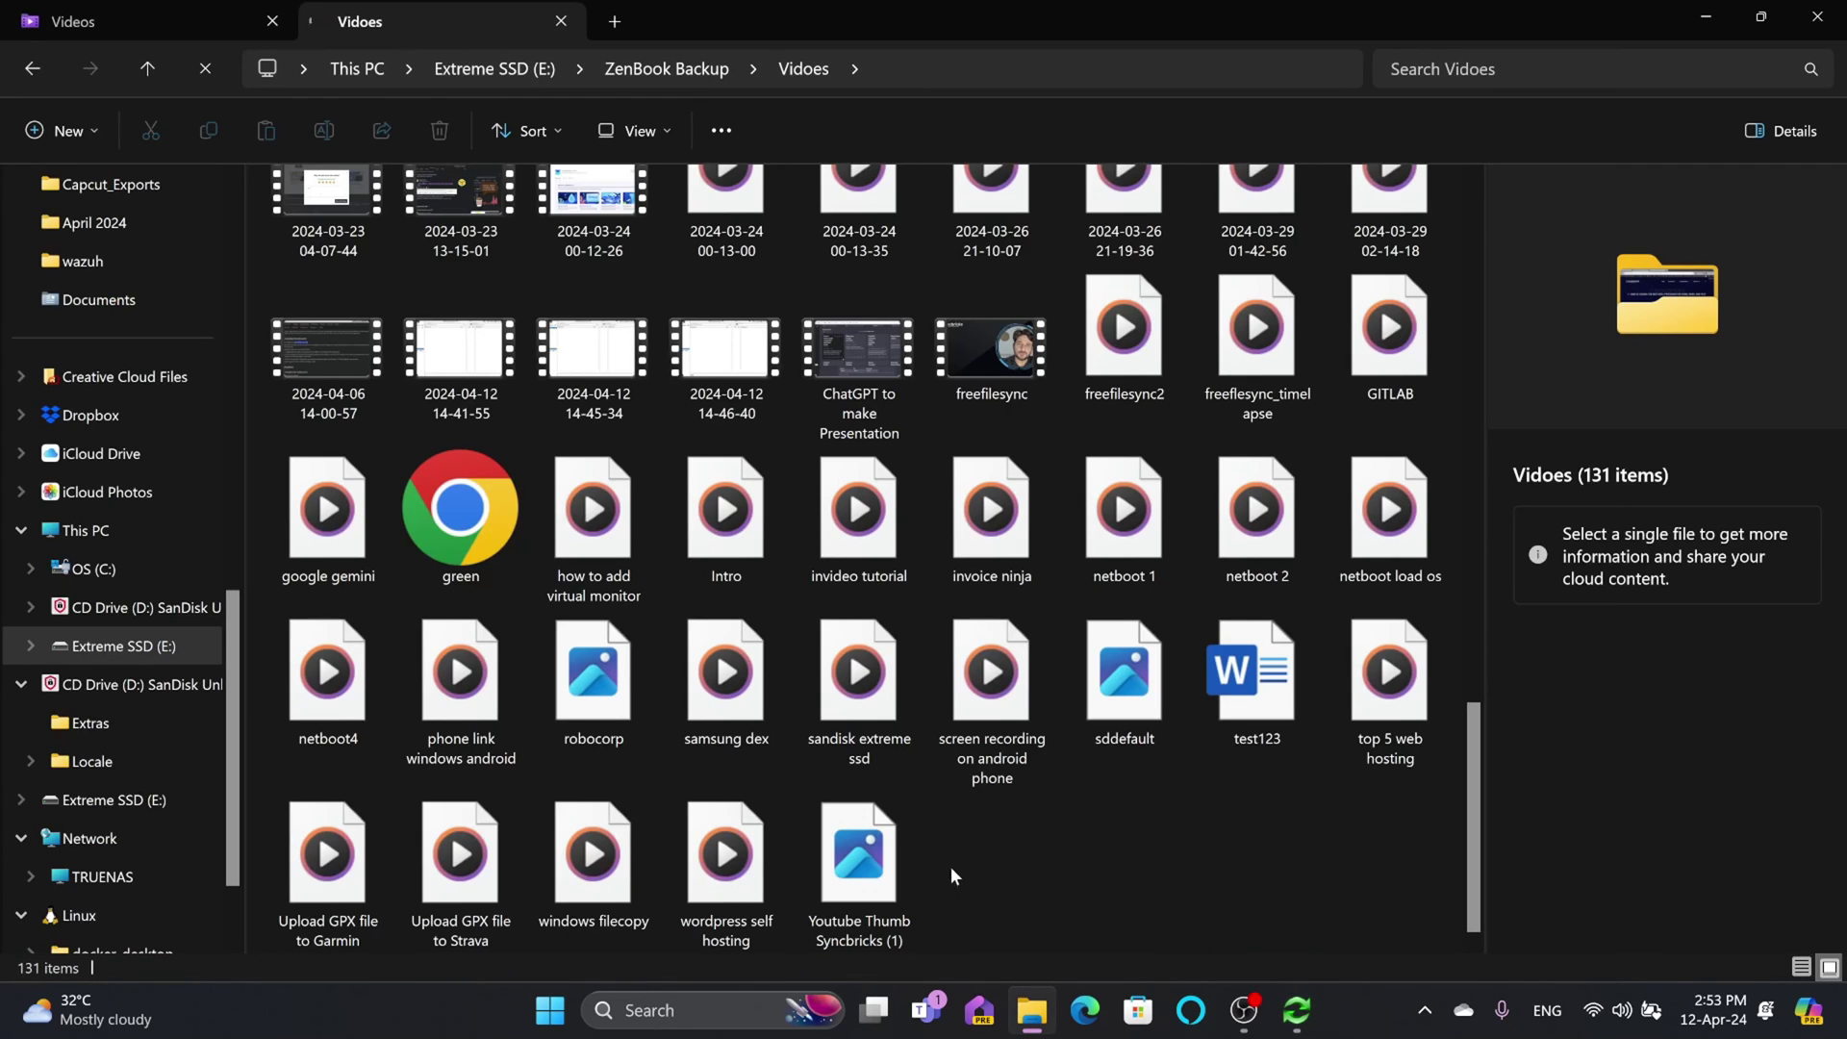
left_click(1248, 709)
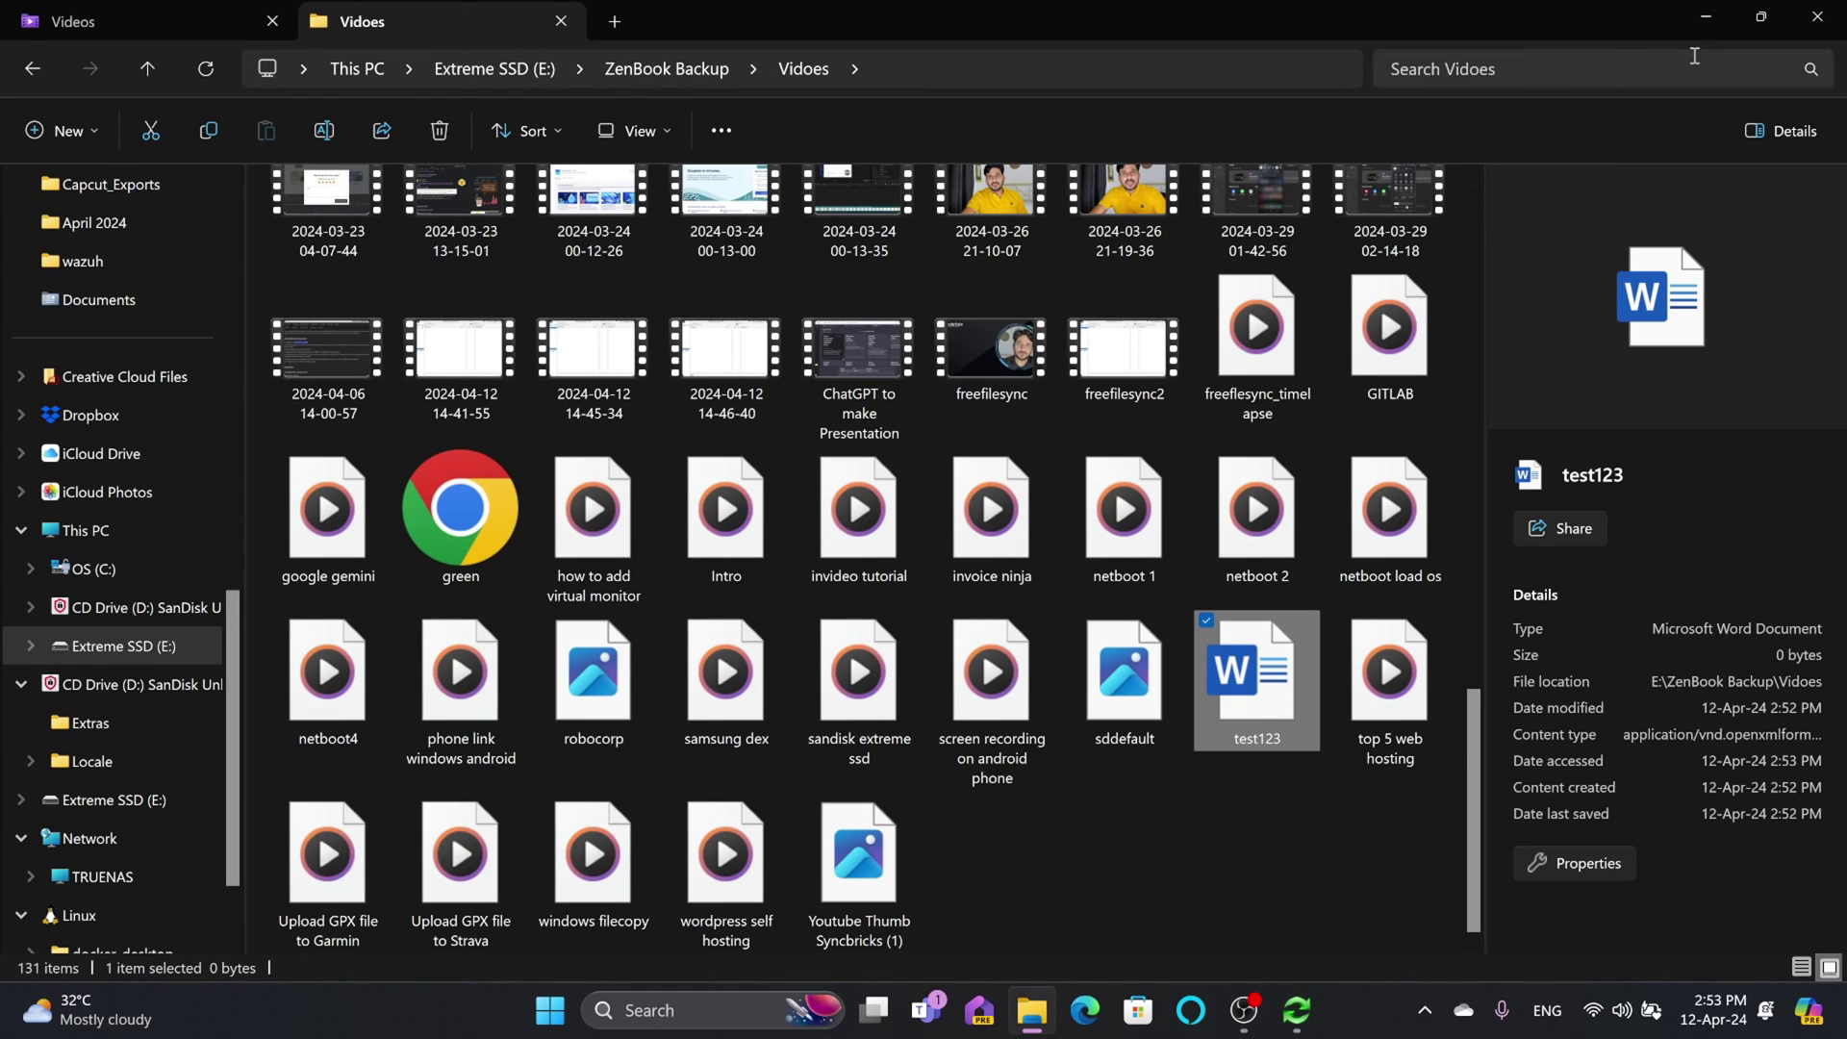
left_click(1700, 26)
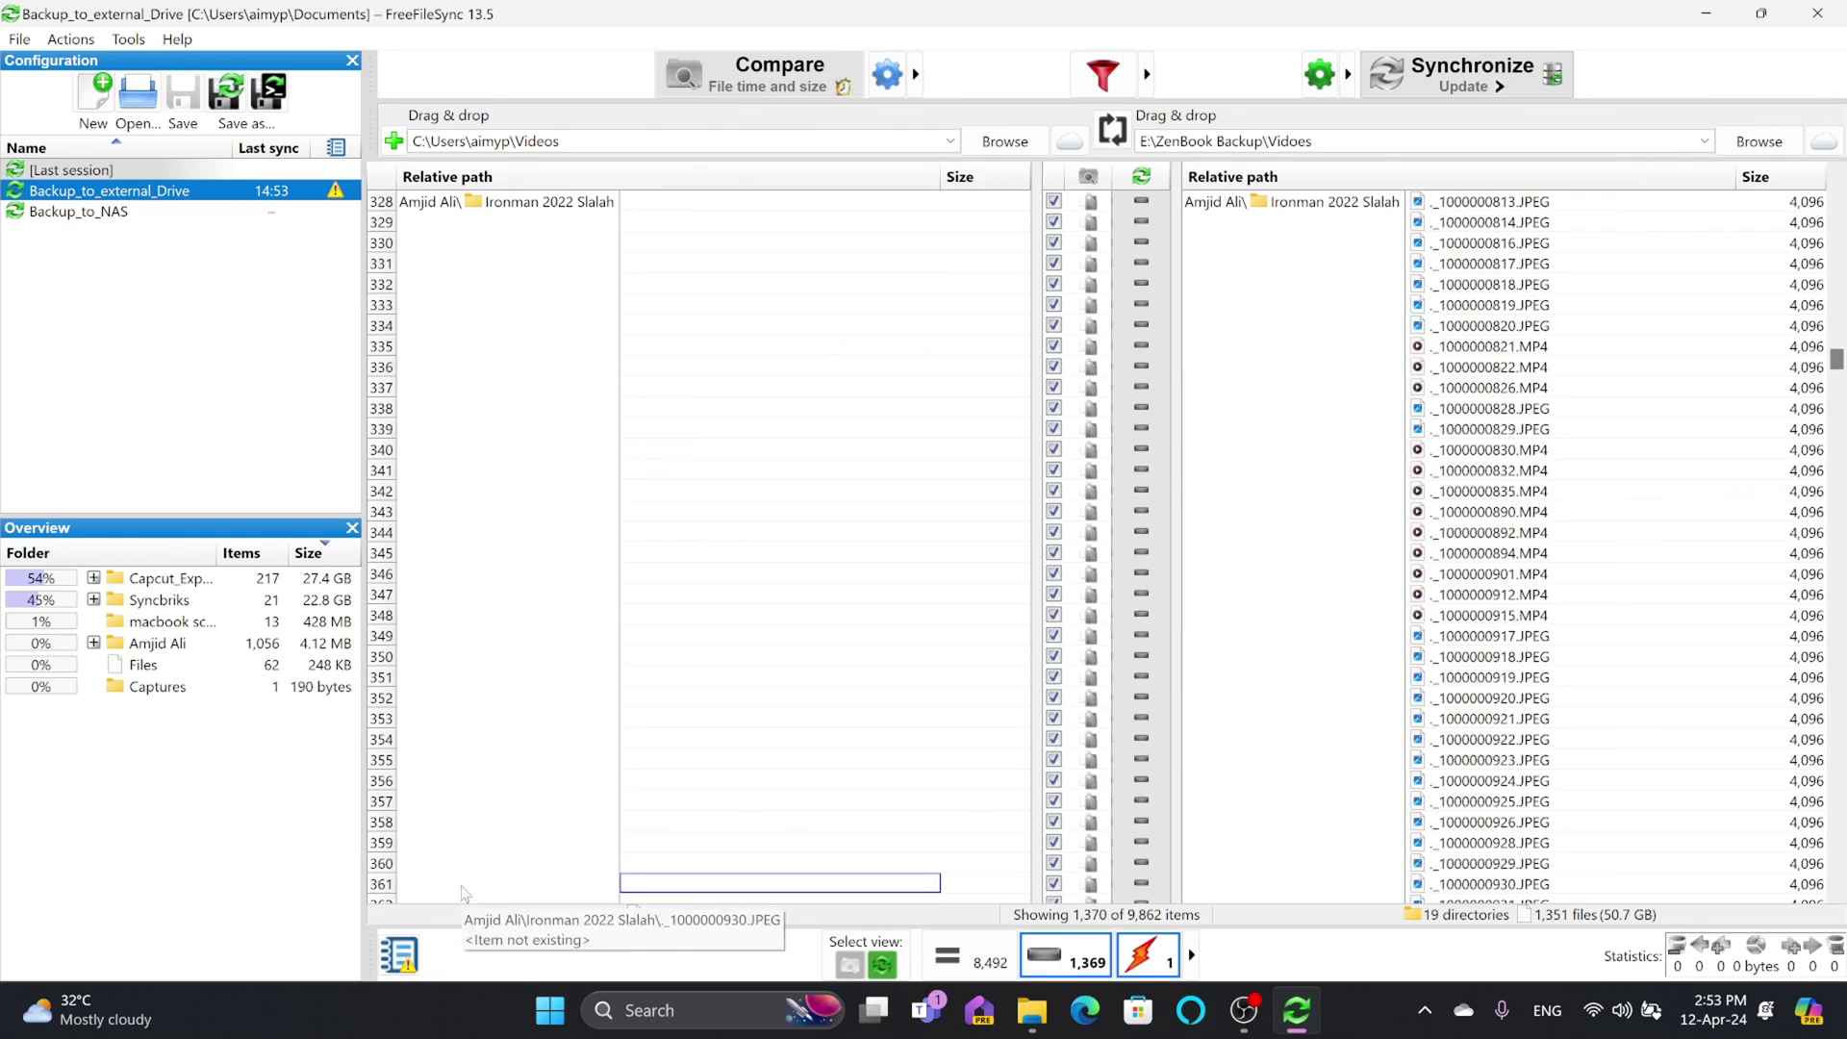
- Close FreeFileSync, search Windows for the Task Scheduler and open it
key("alt+F4")
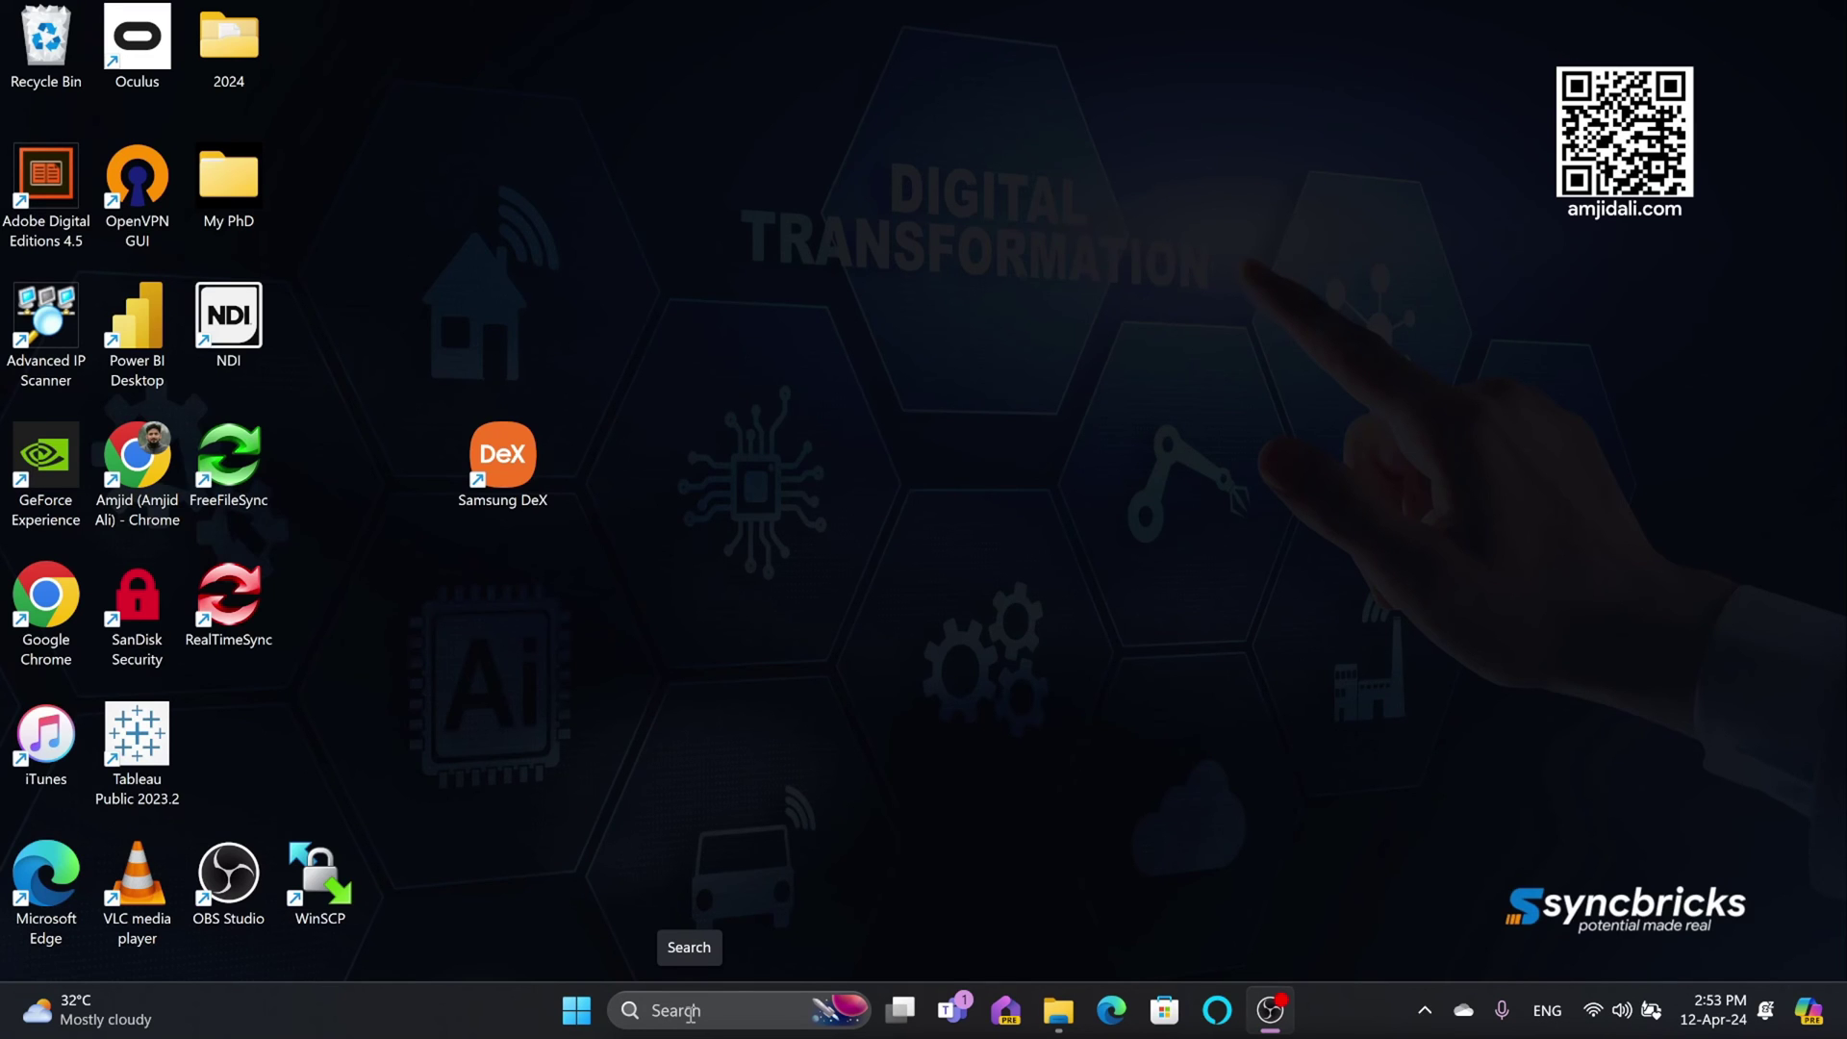
left_click(690, 1013)
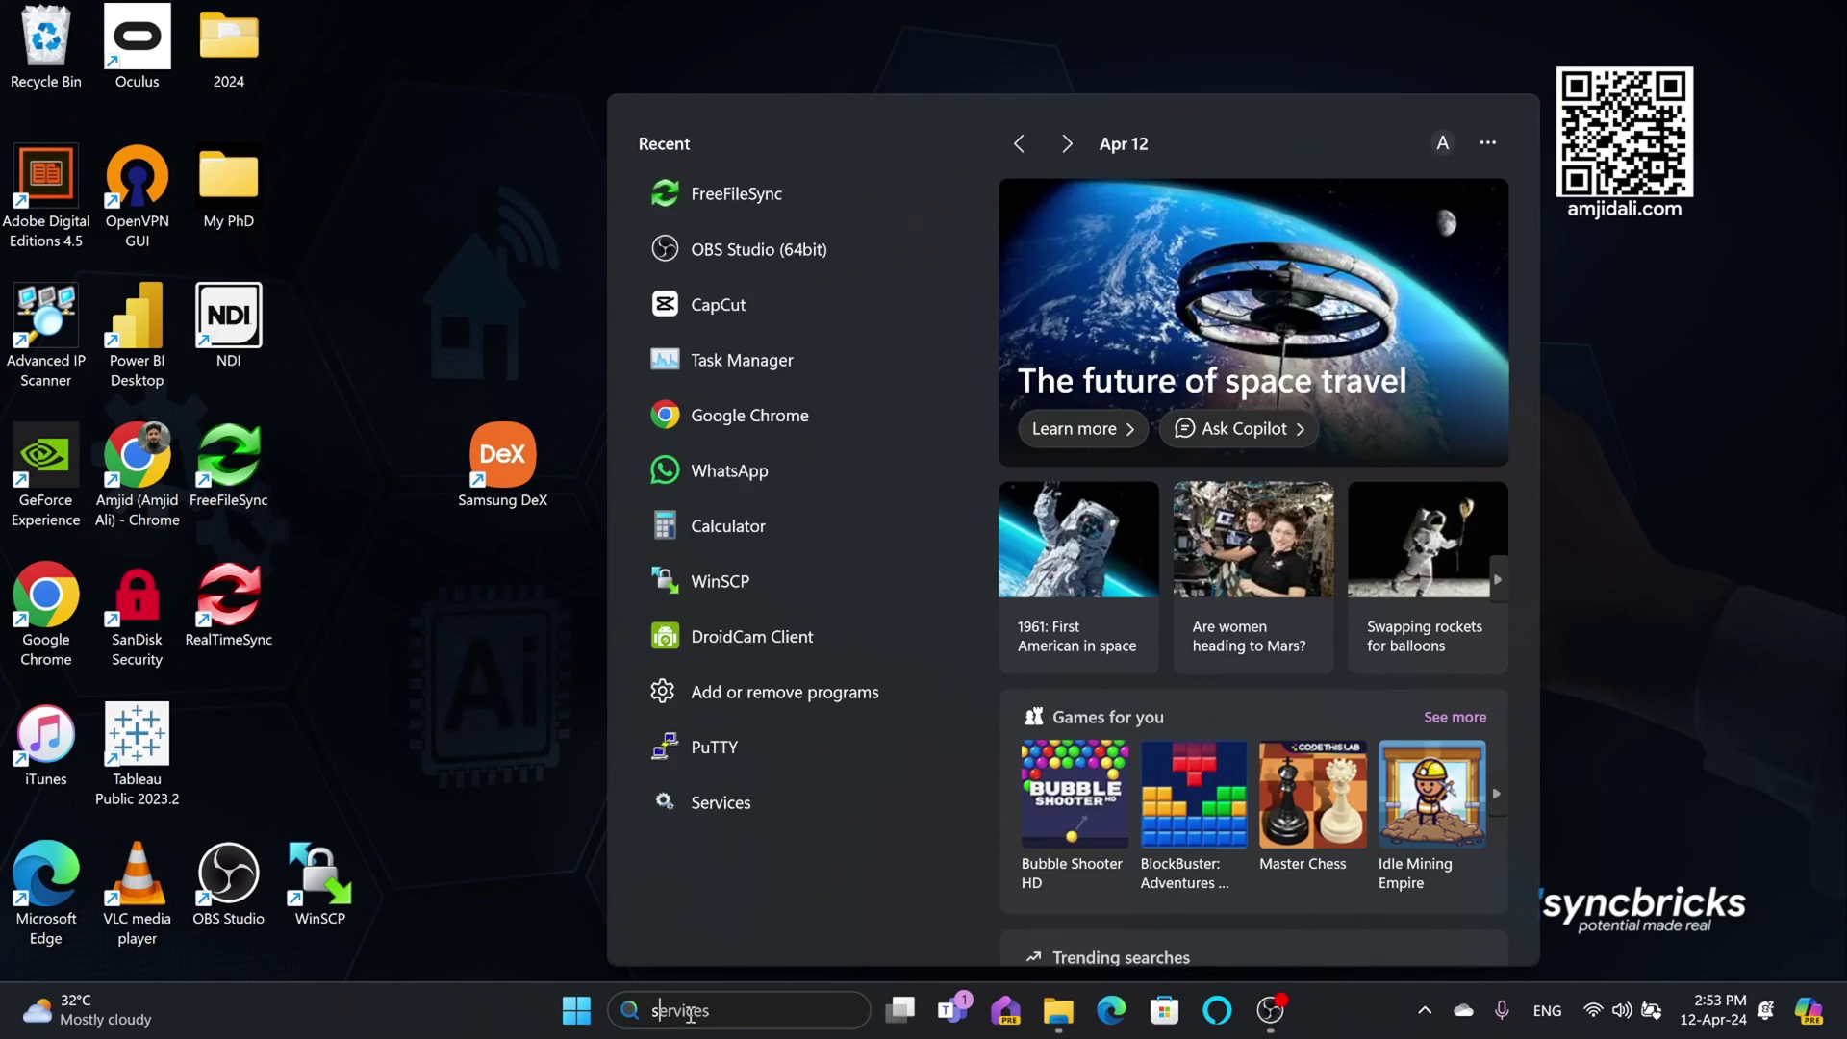
type("scan")
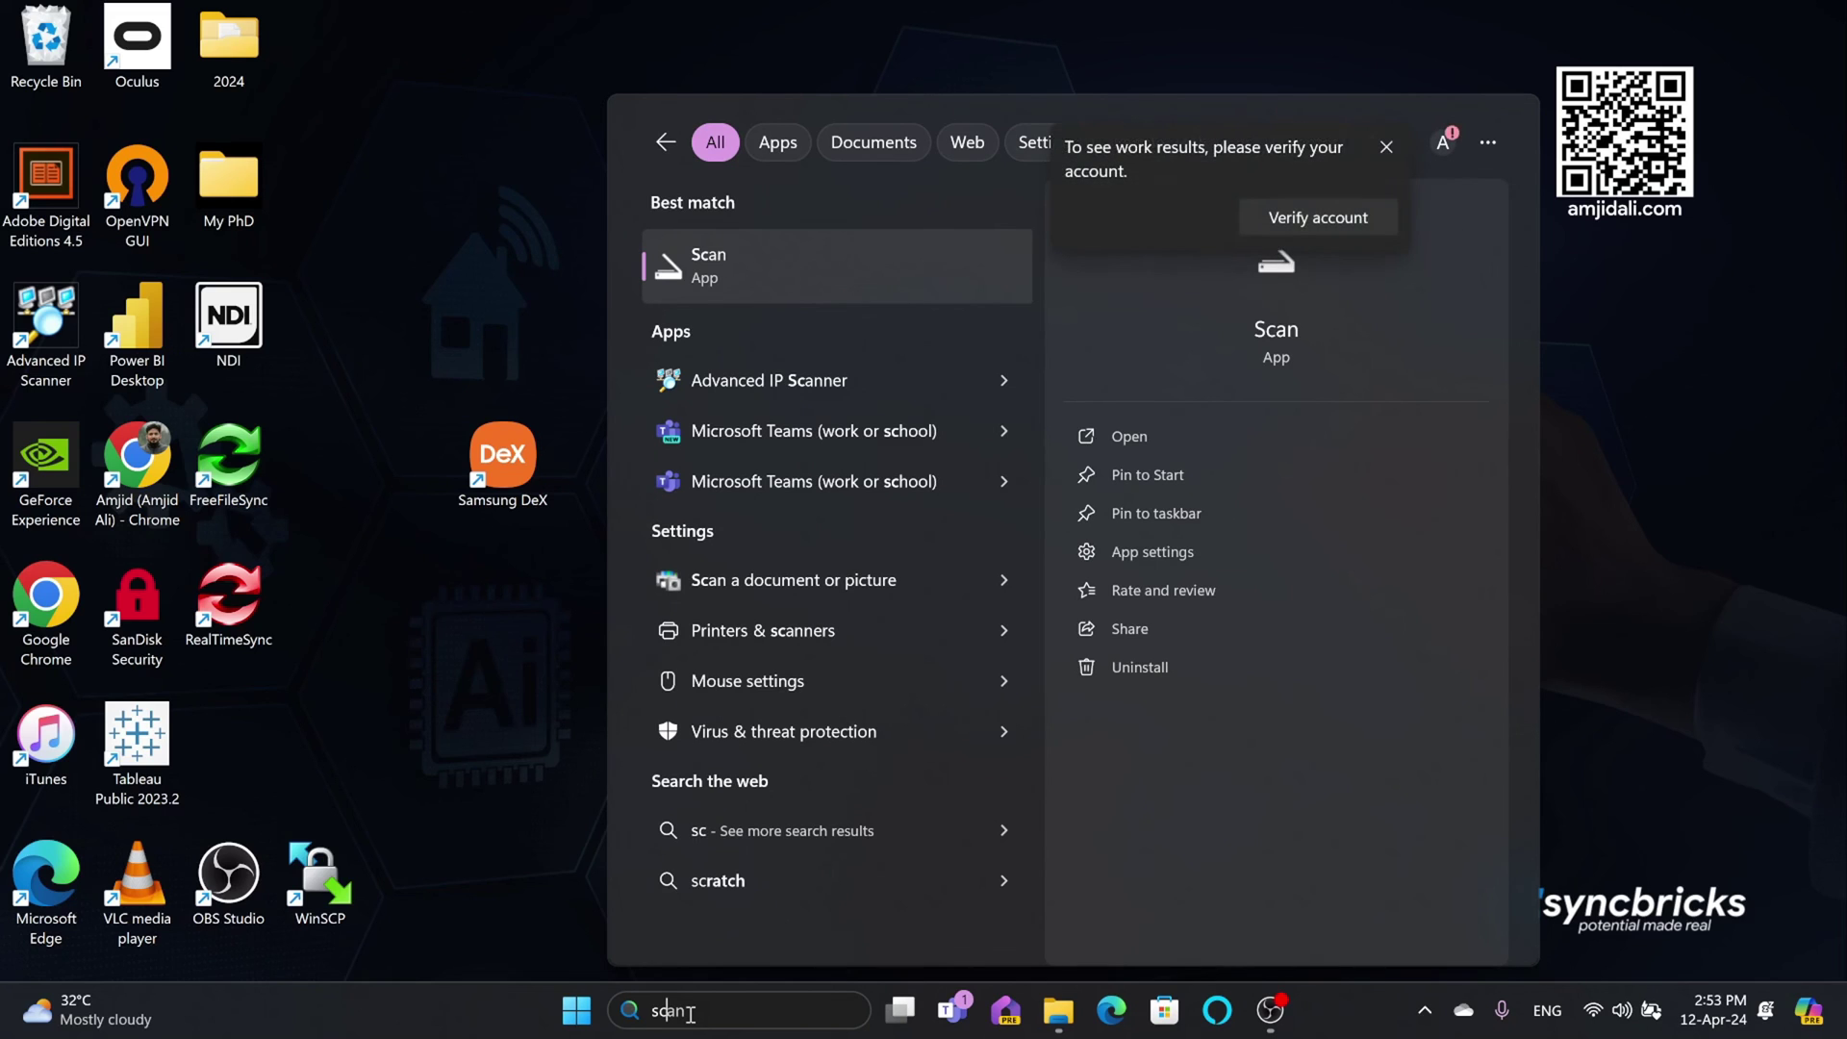
key("BackSpace")
key("BackSpace")
type("h")
left_click(839, 315)
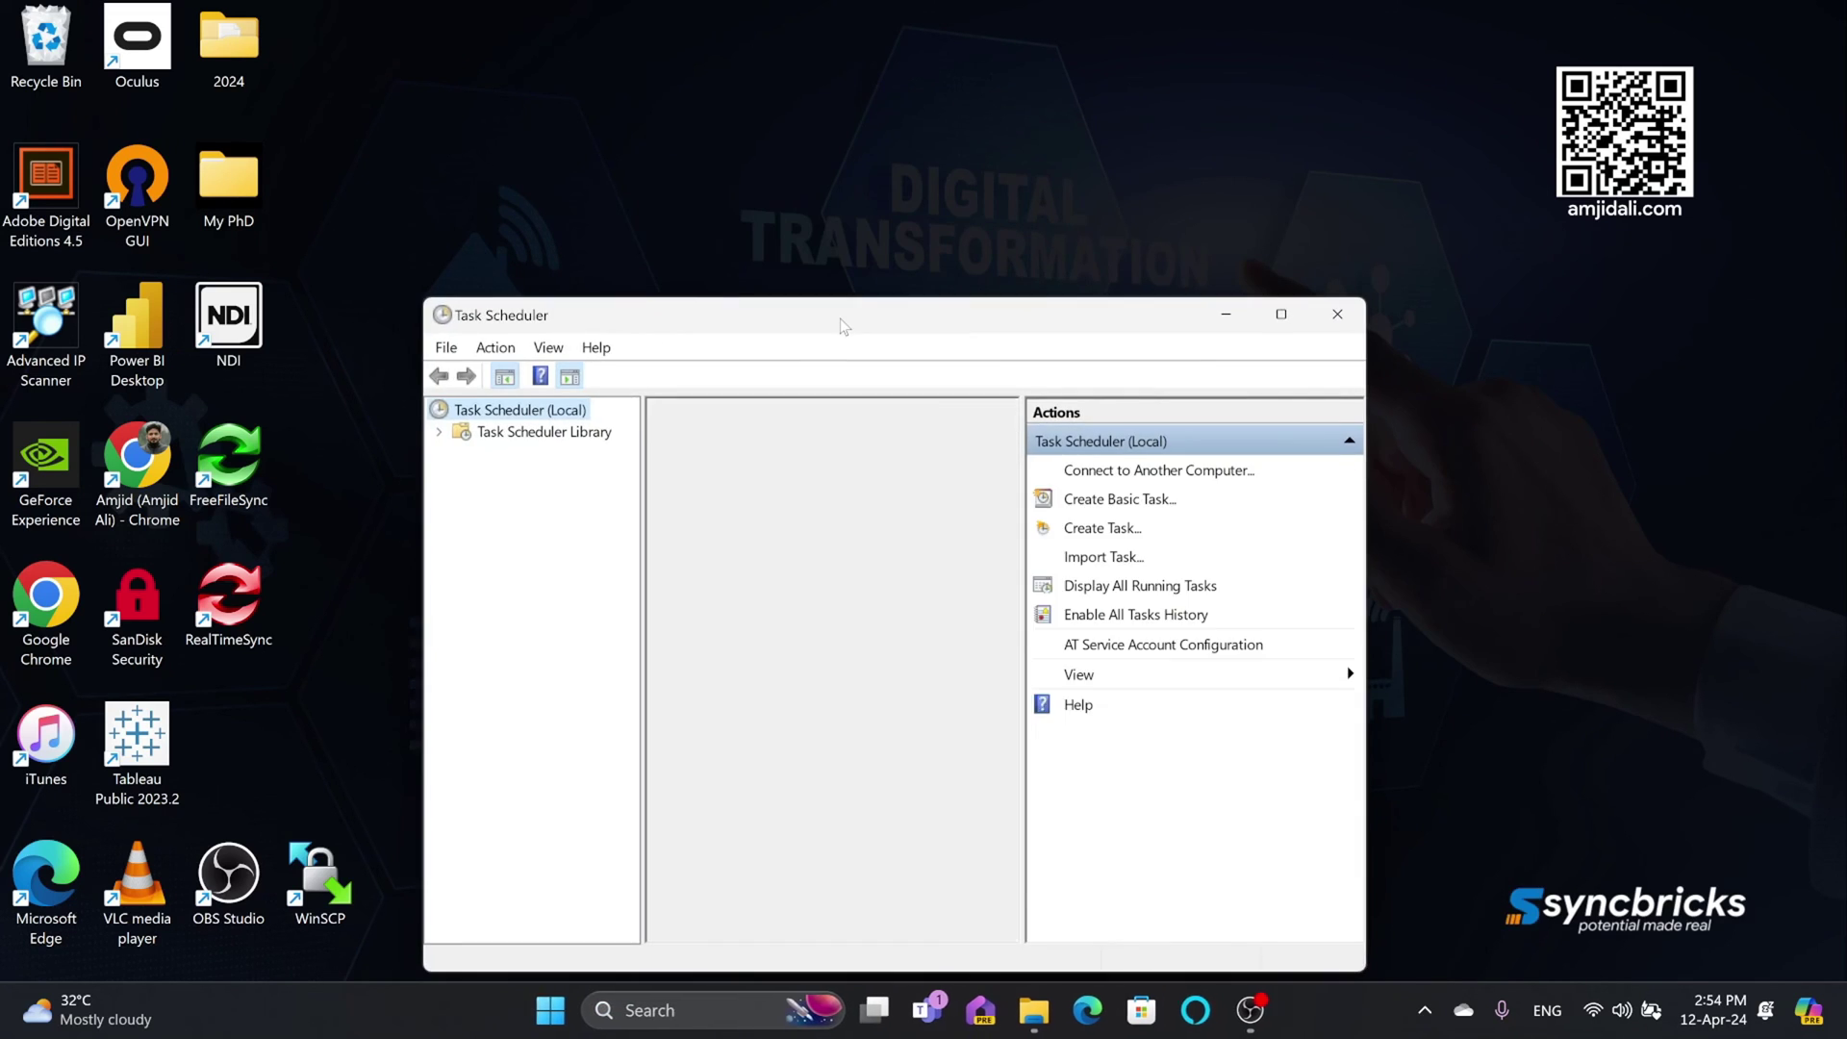
- Examine the actions available for Task Scheduler (Local), such as creating a task, and minimize the window
right_click(112, 106)
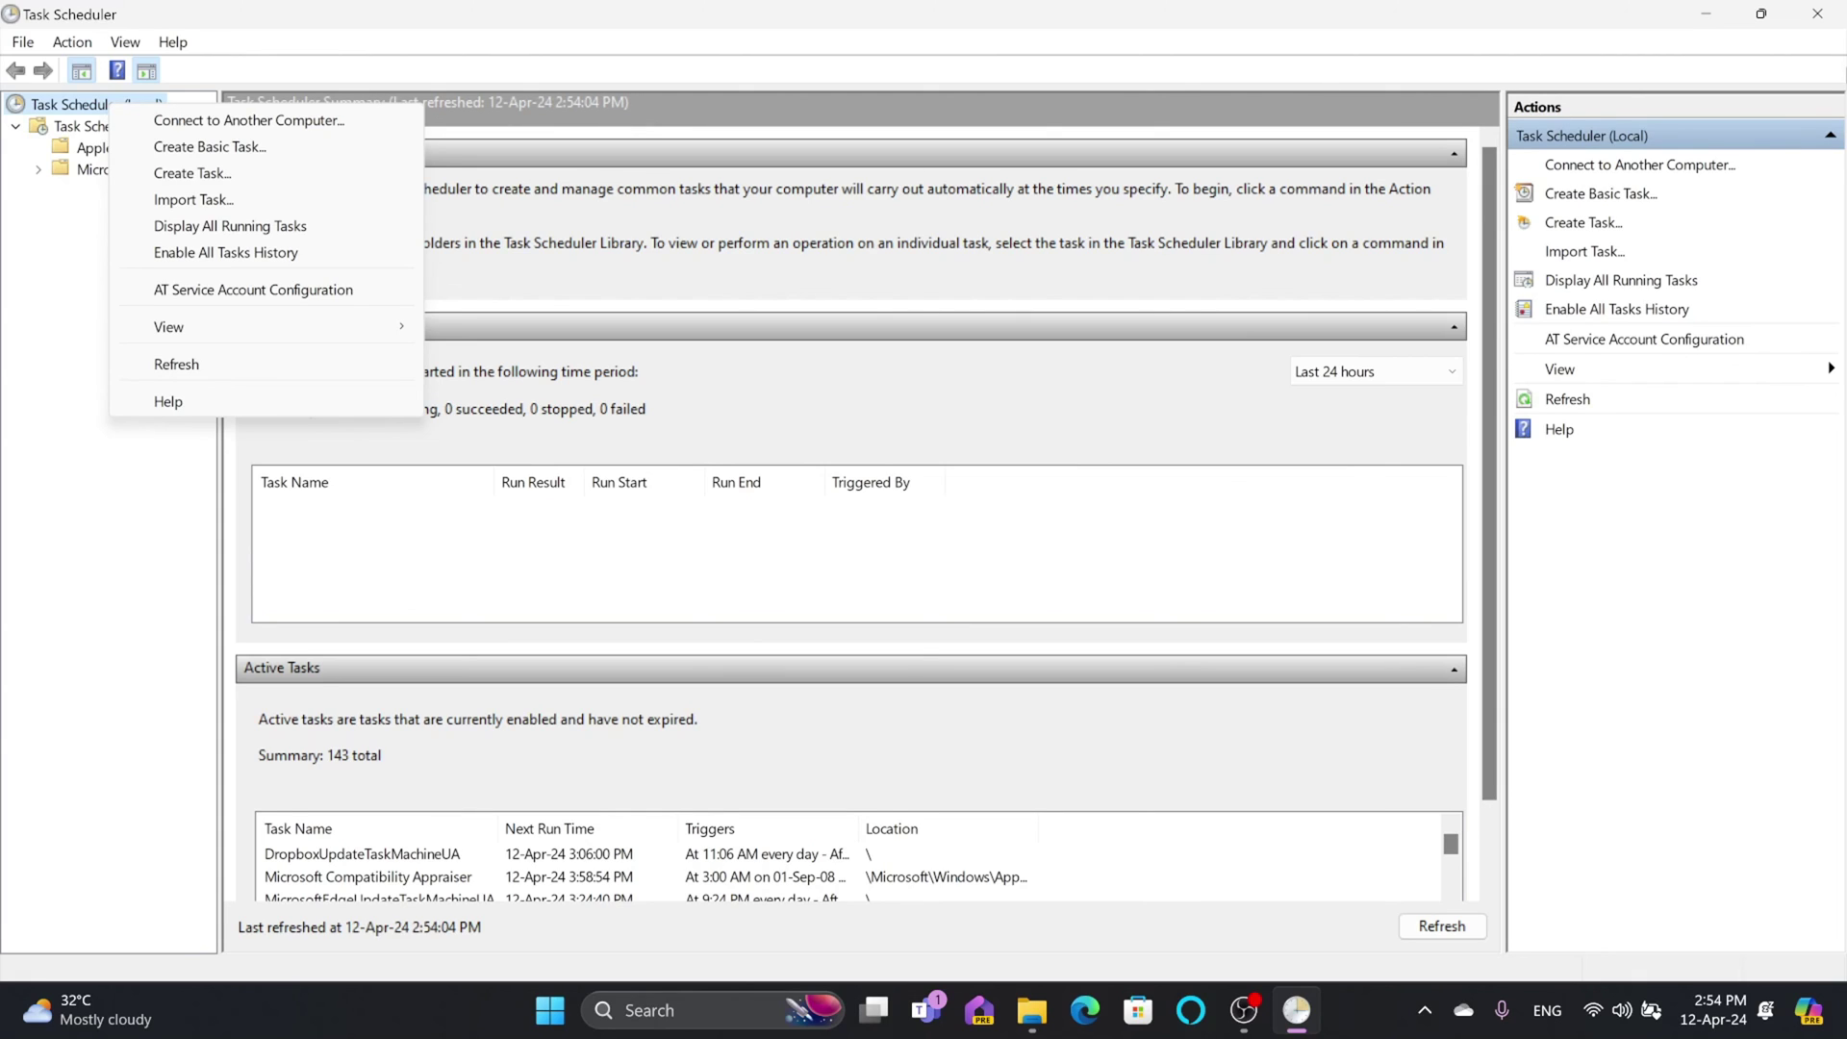
left_click(1706, 14)
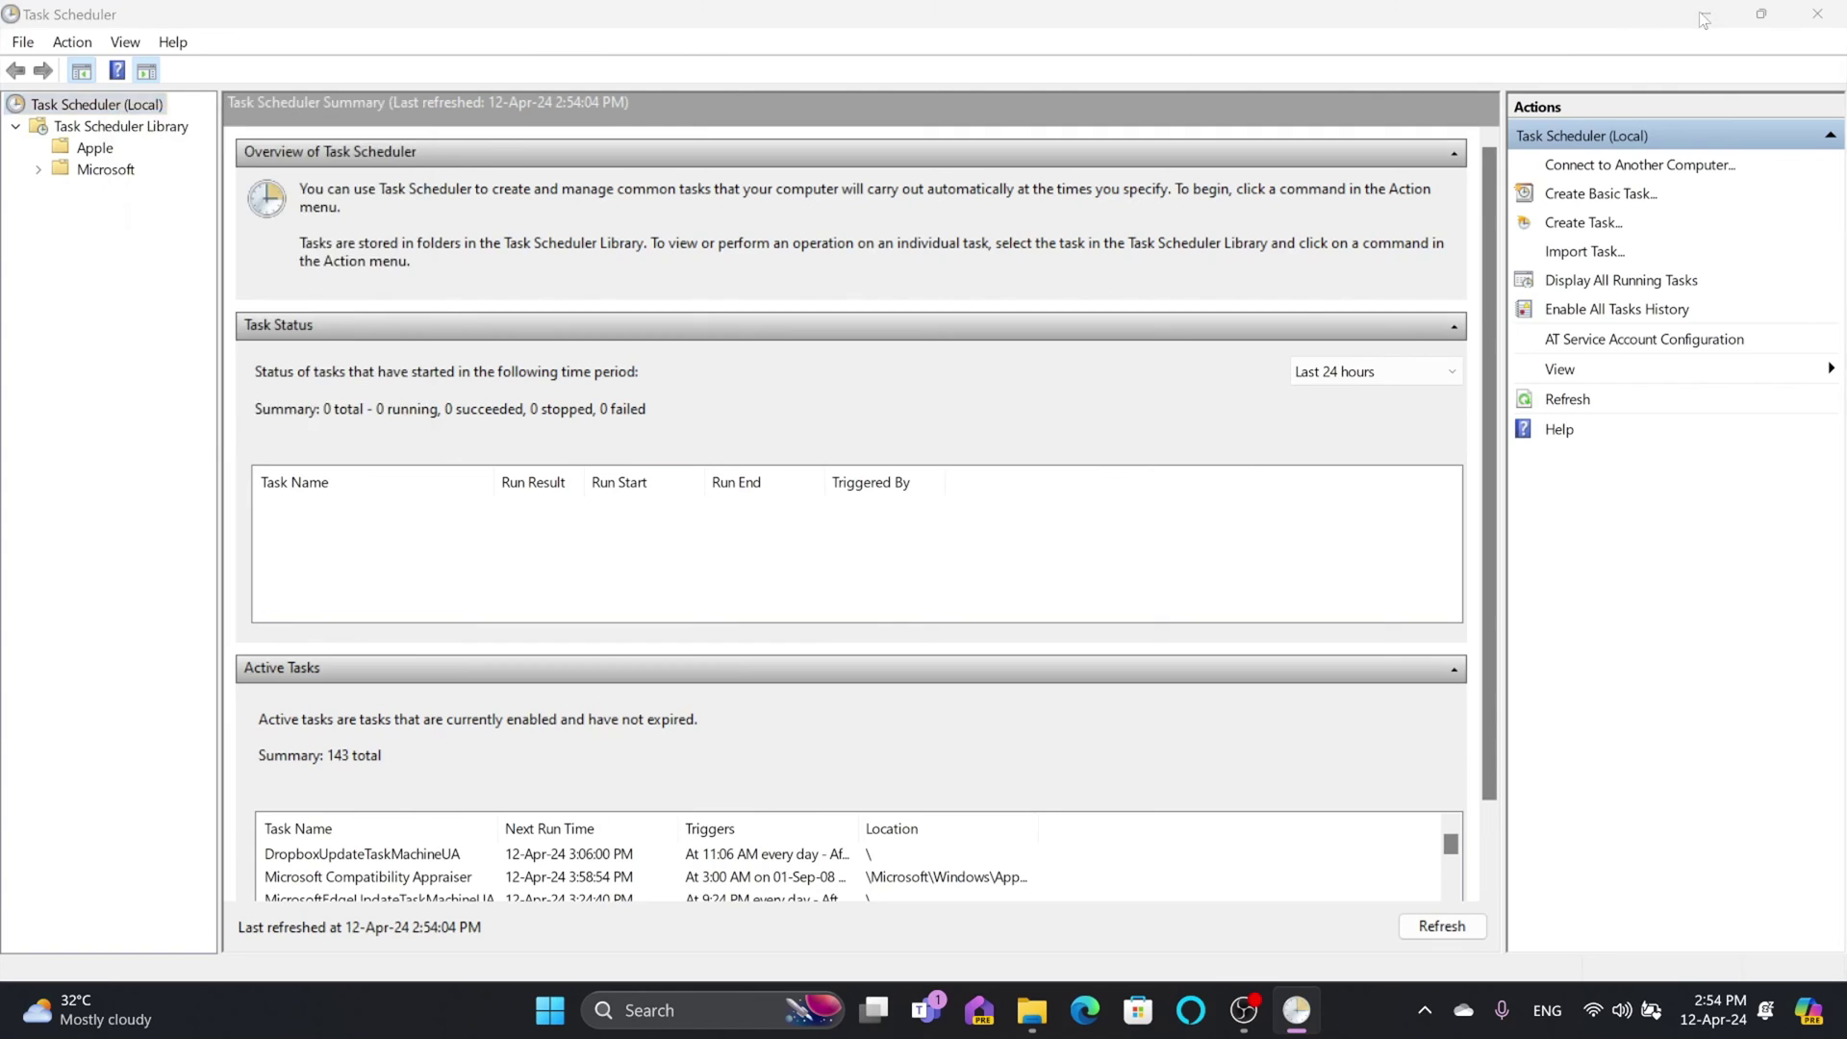
left_click(1706, 14)
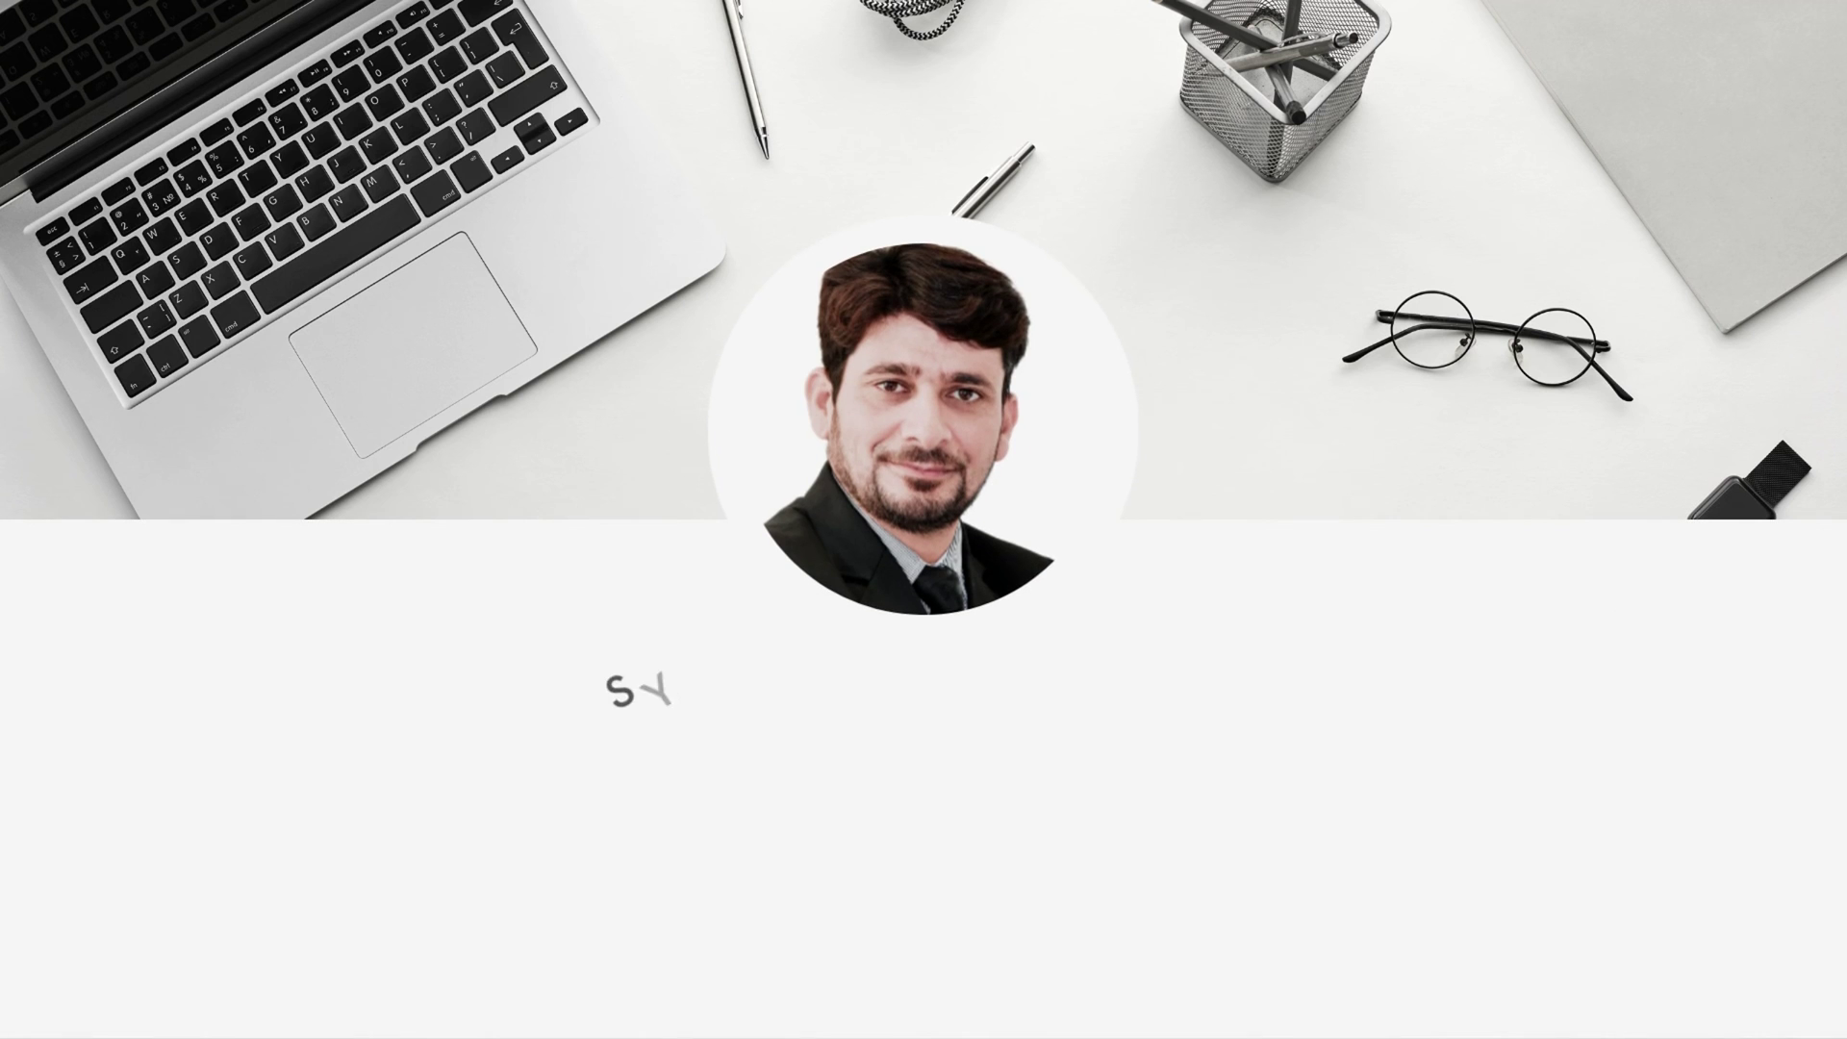